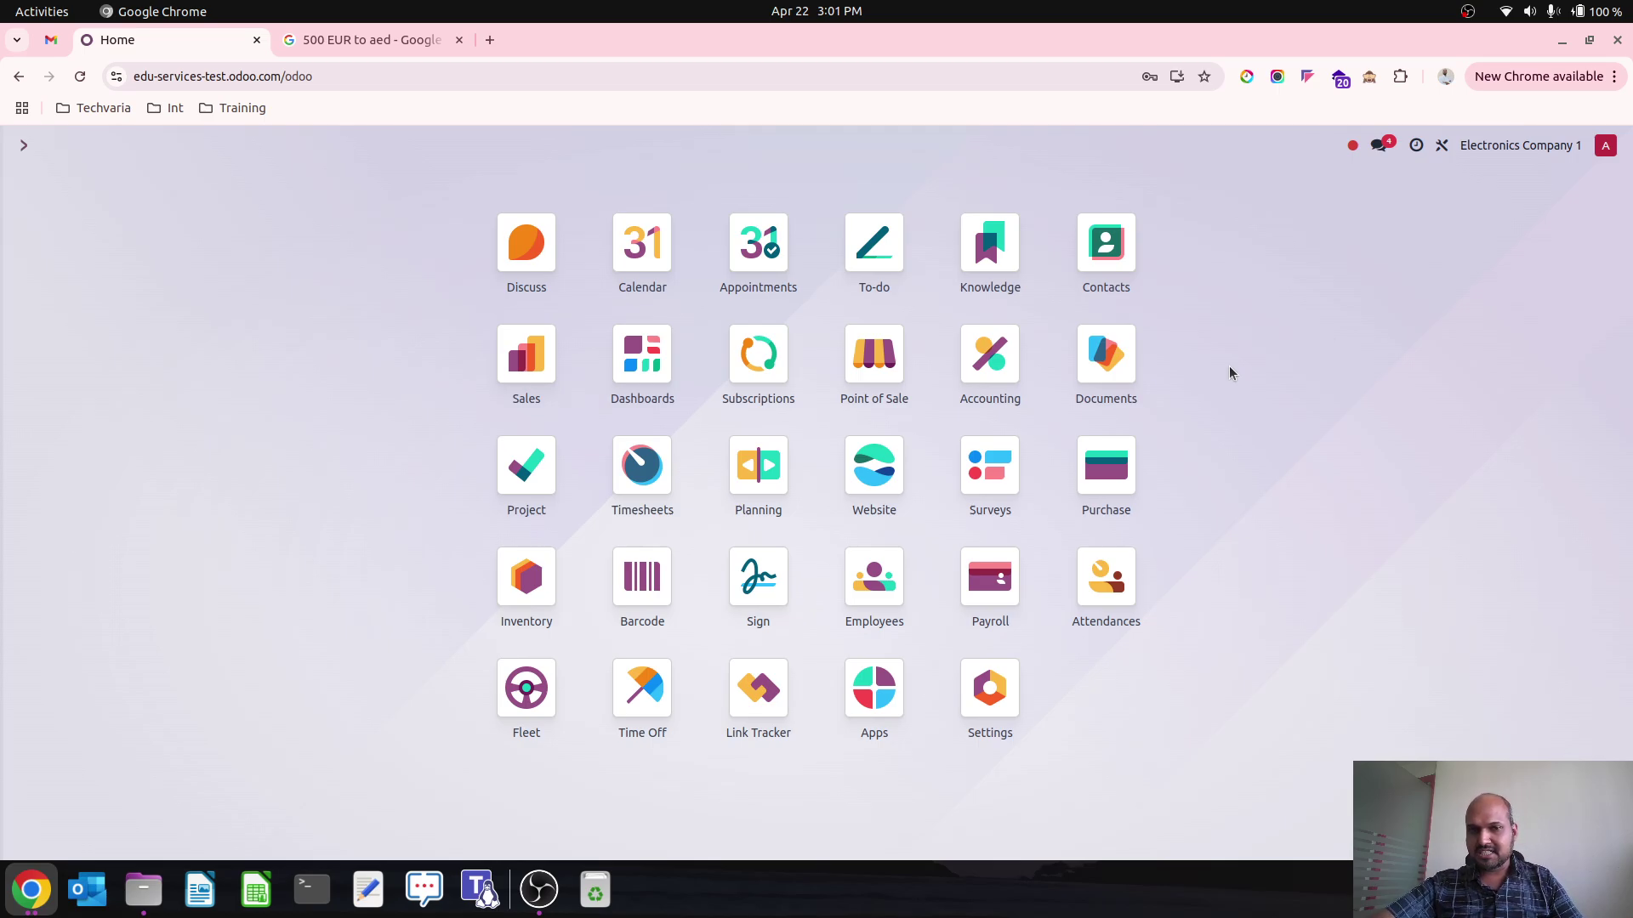
- Open Accounting, look at the fiscal localization package in the settings, and view the list of currencies
click(1004, 364)
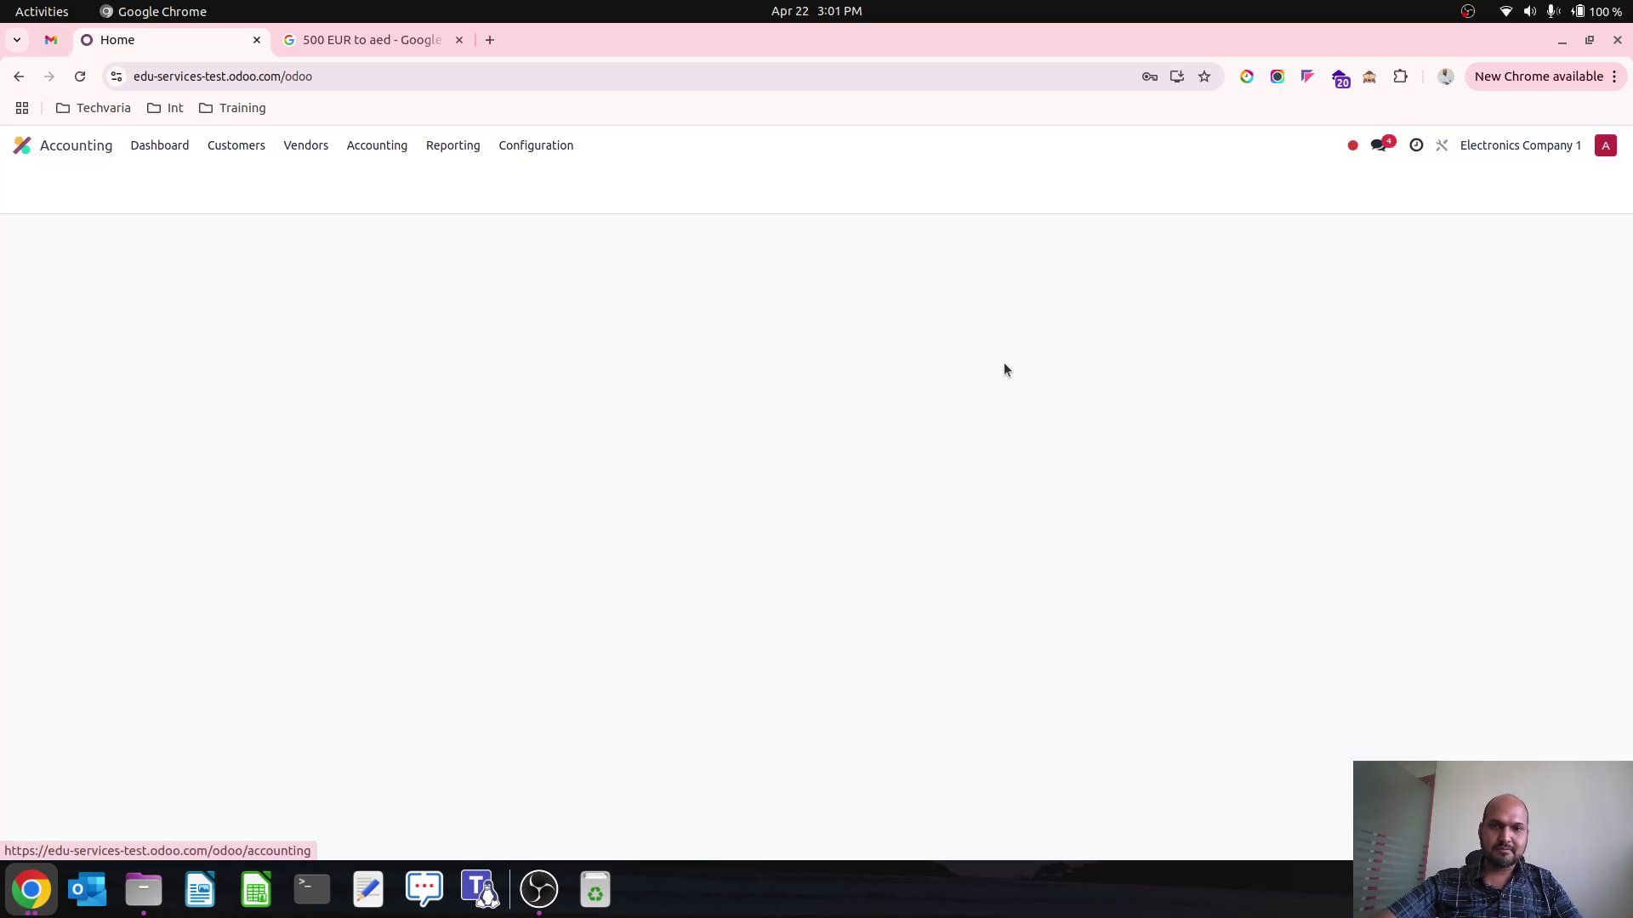
click(574, 145)
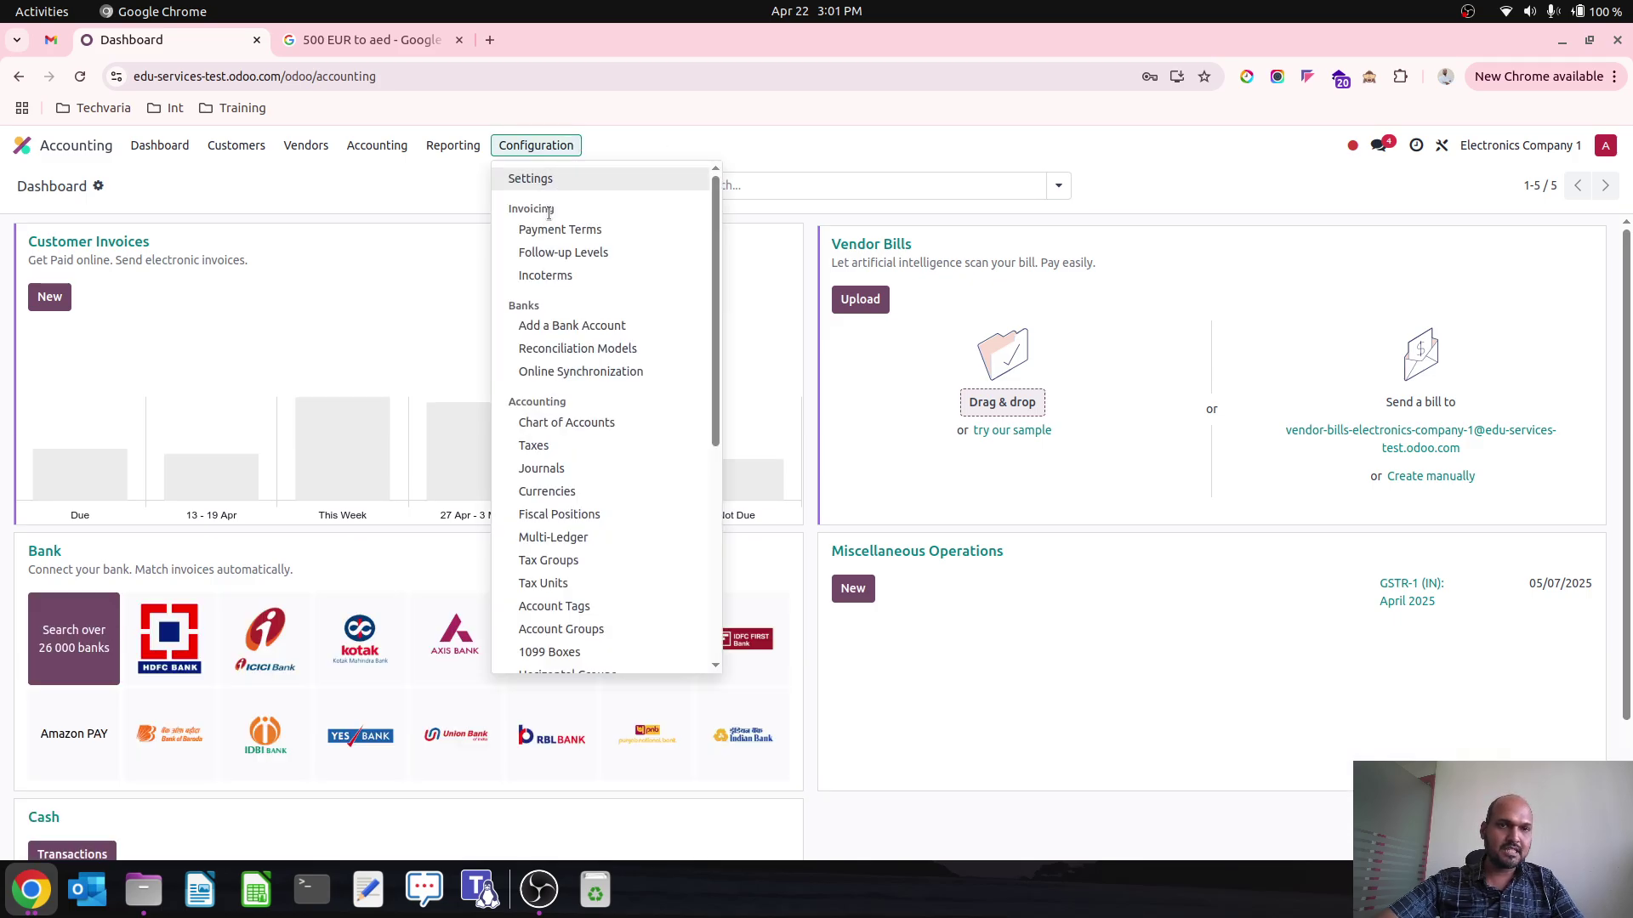
click(563, 178)
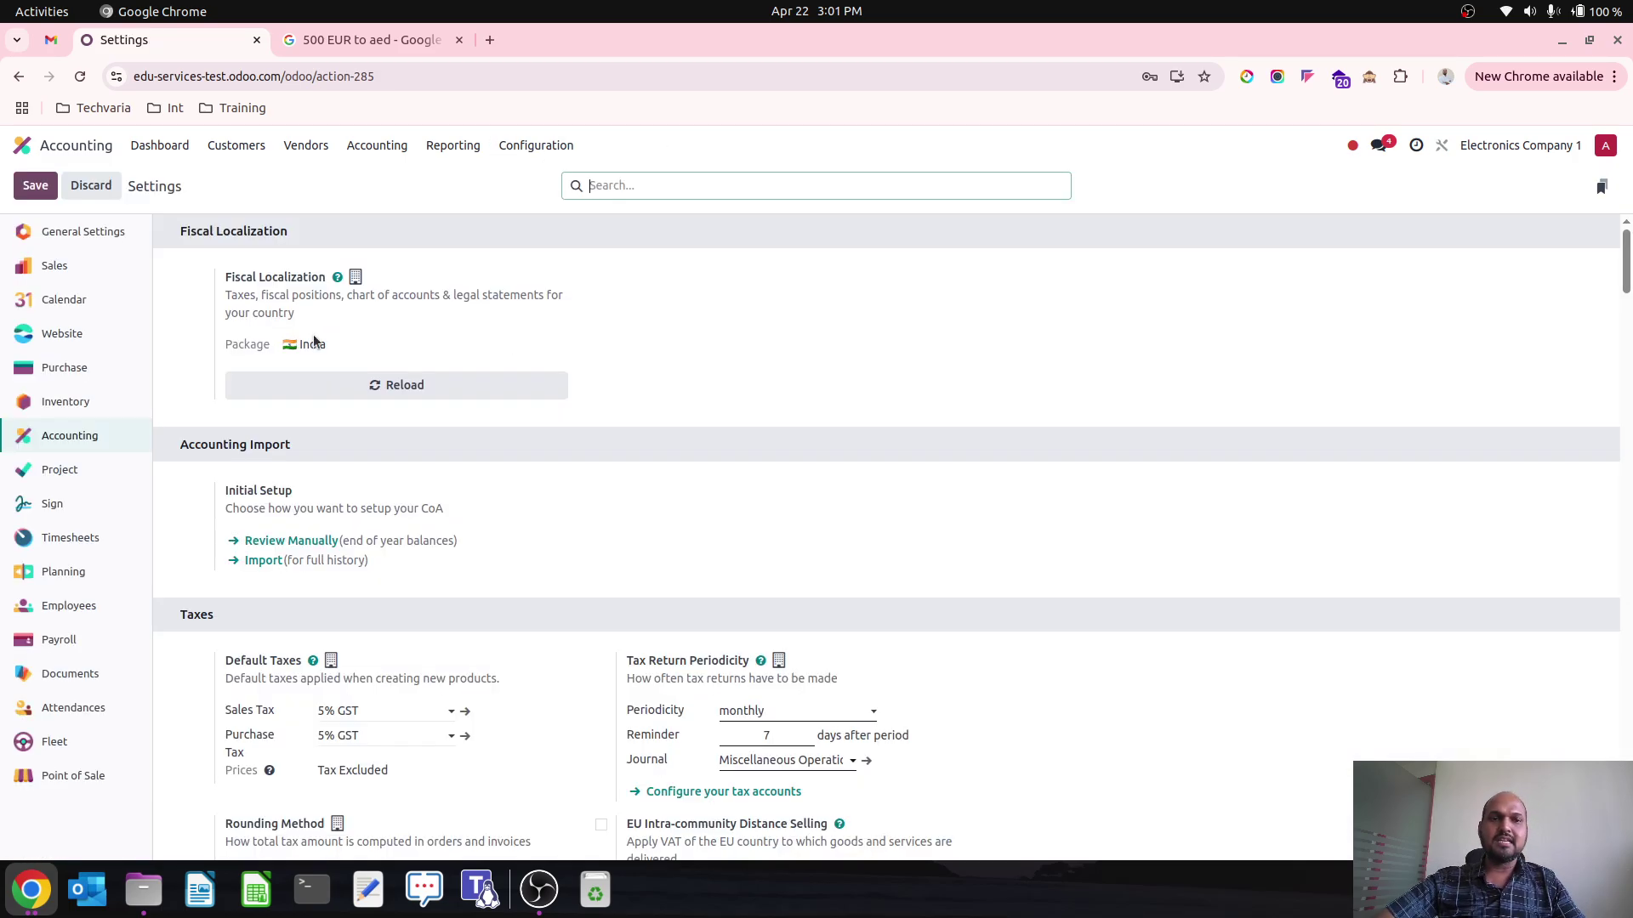
click(531, 147)
click(549, 491)
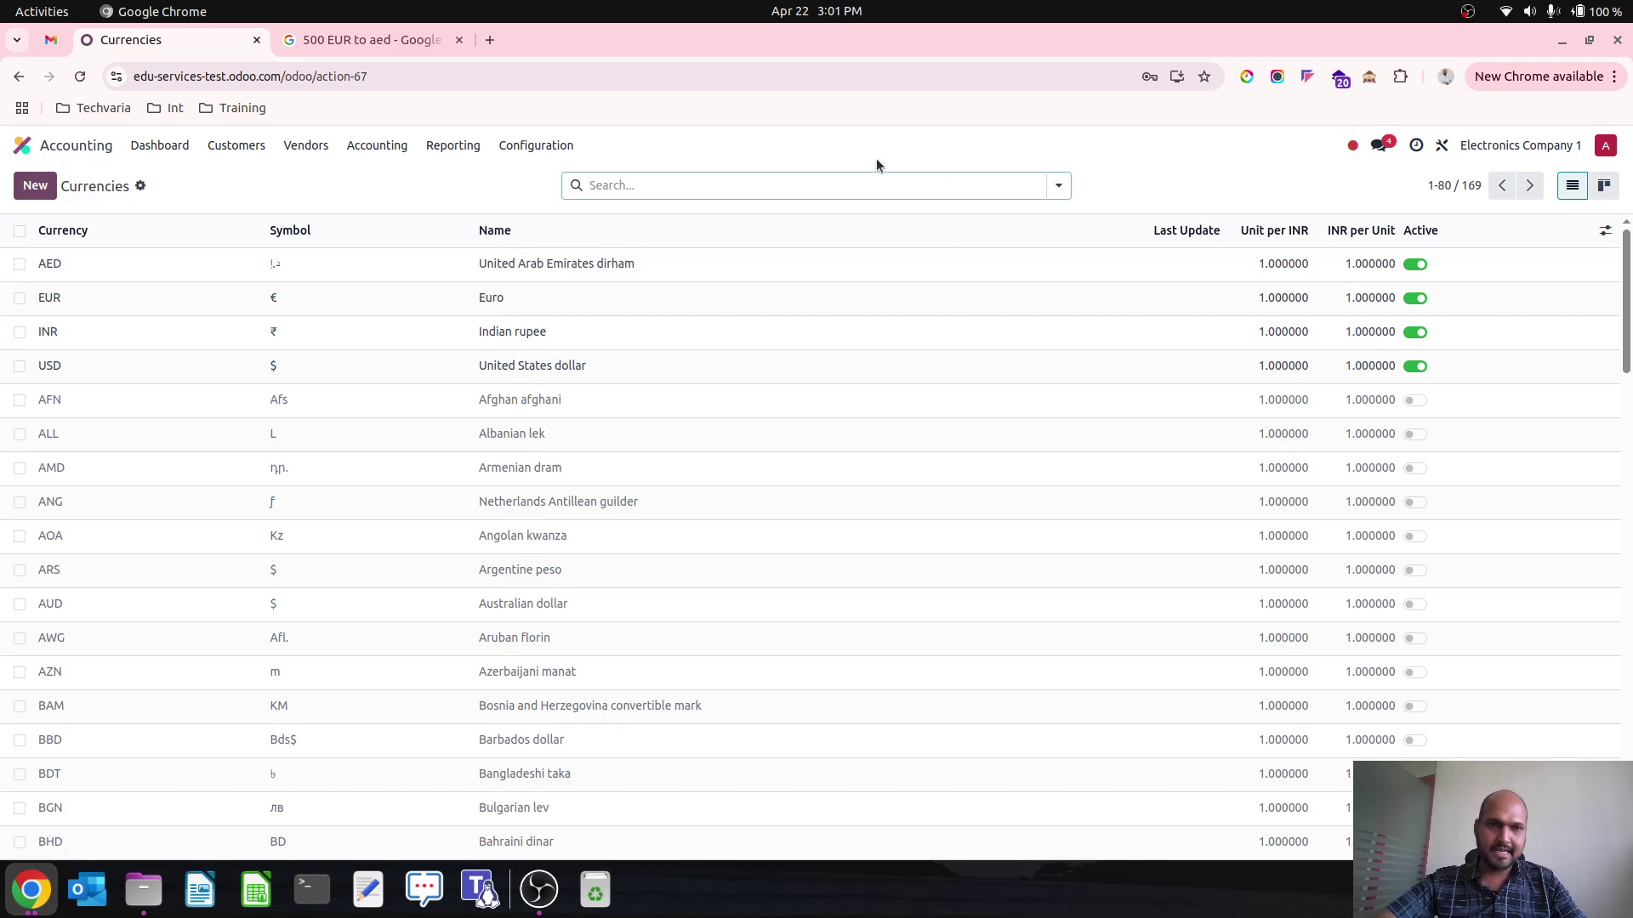
- Set the next run of the automatic currency rates to 04/22/2025 in the Accounting settings and save
click(536, 146)
click(545, 178)
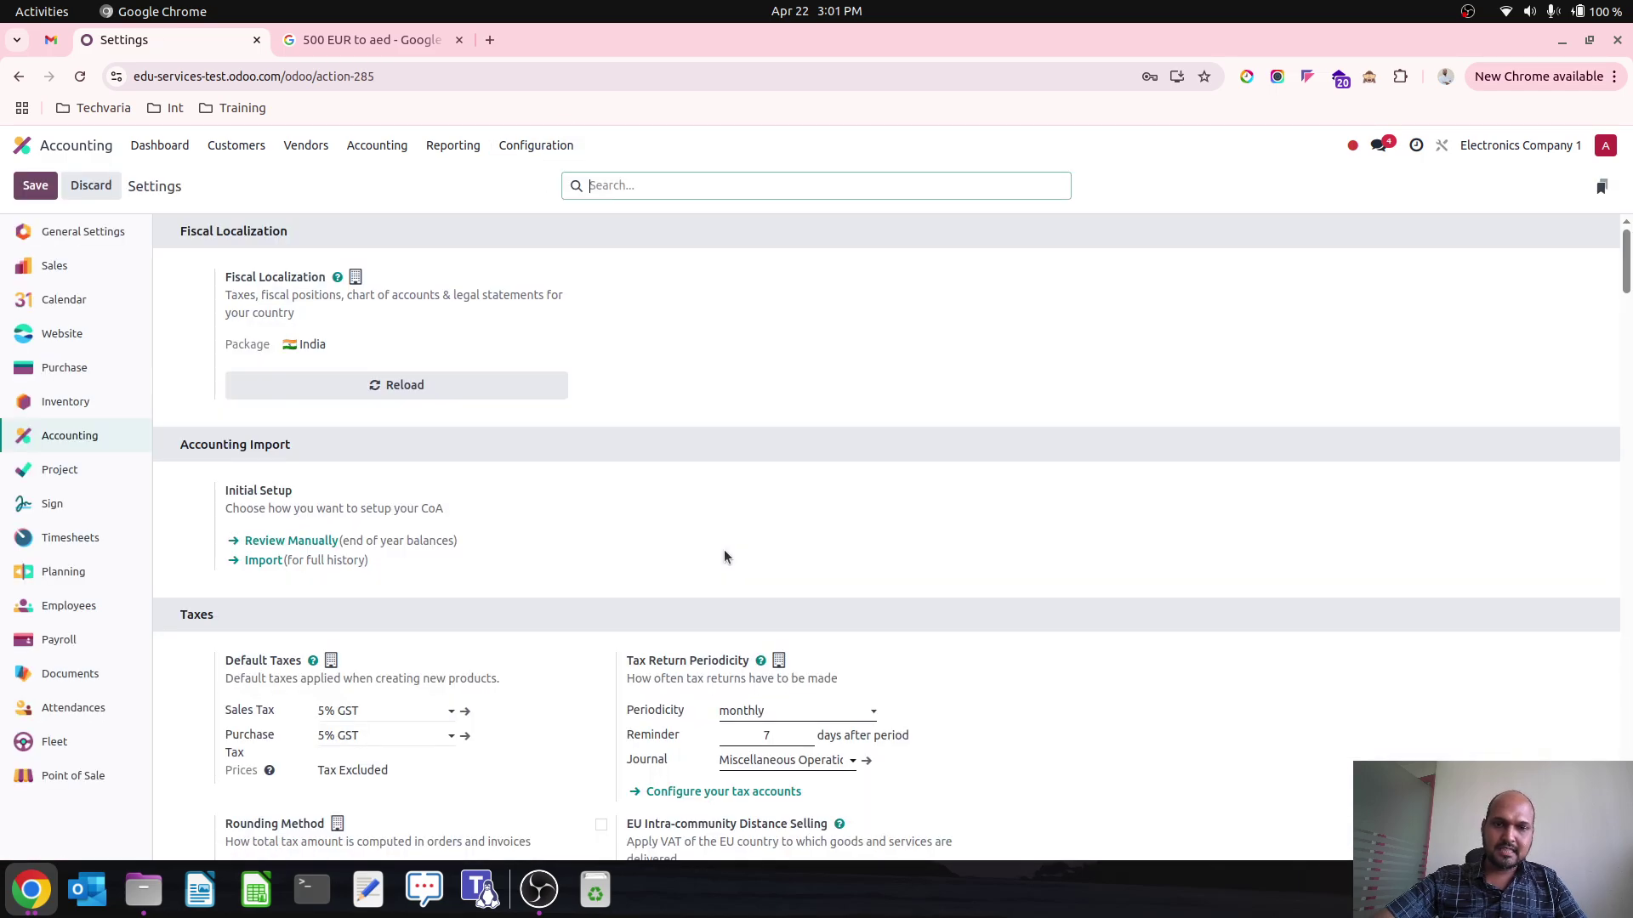
scroll(724, 553, down, 6)
click(797, 755)
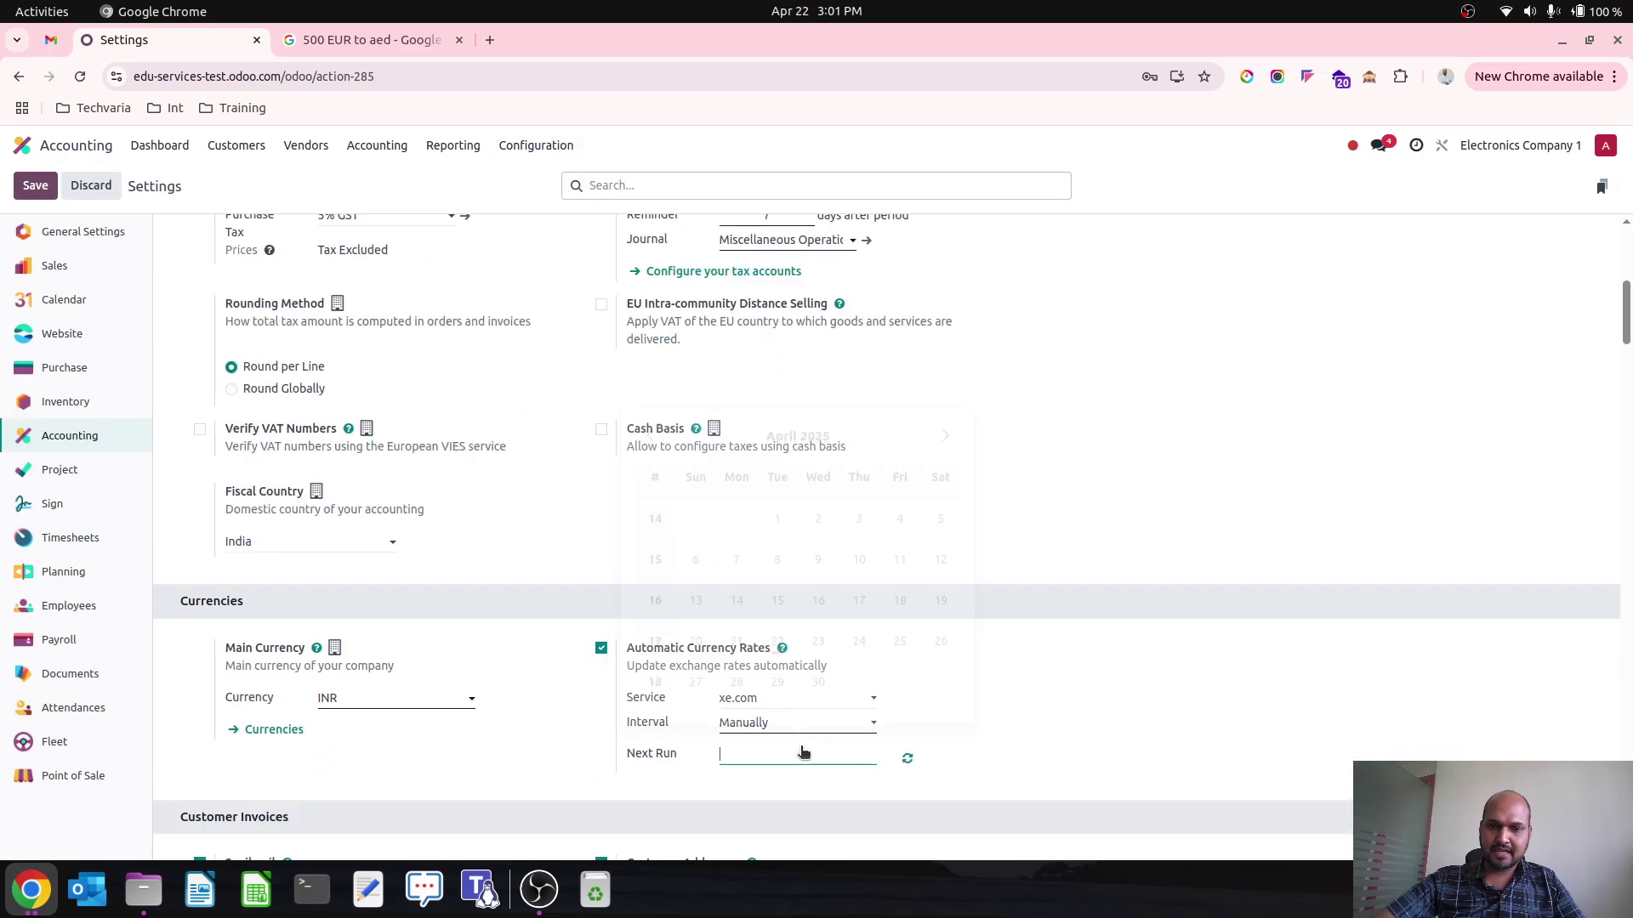
click(777, 655)
click(35, 186)
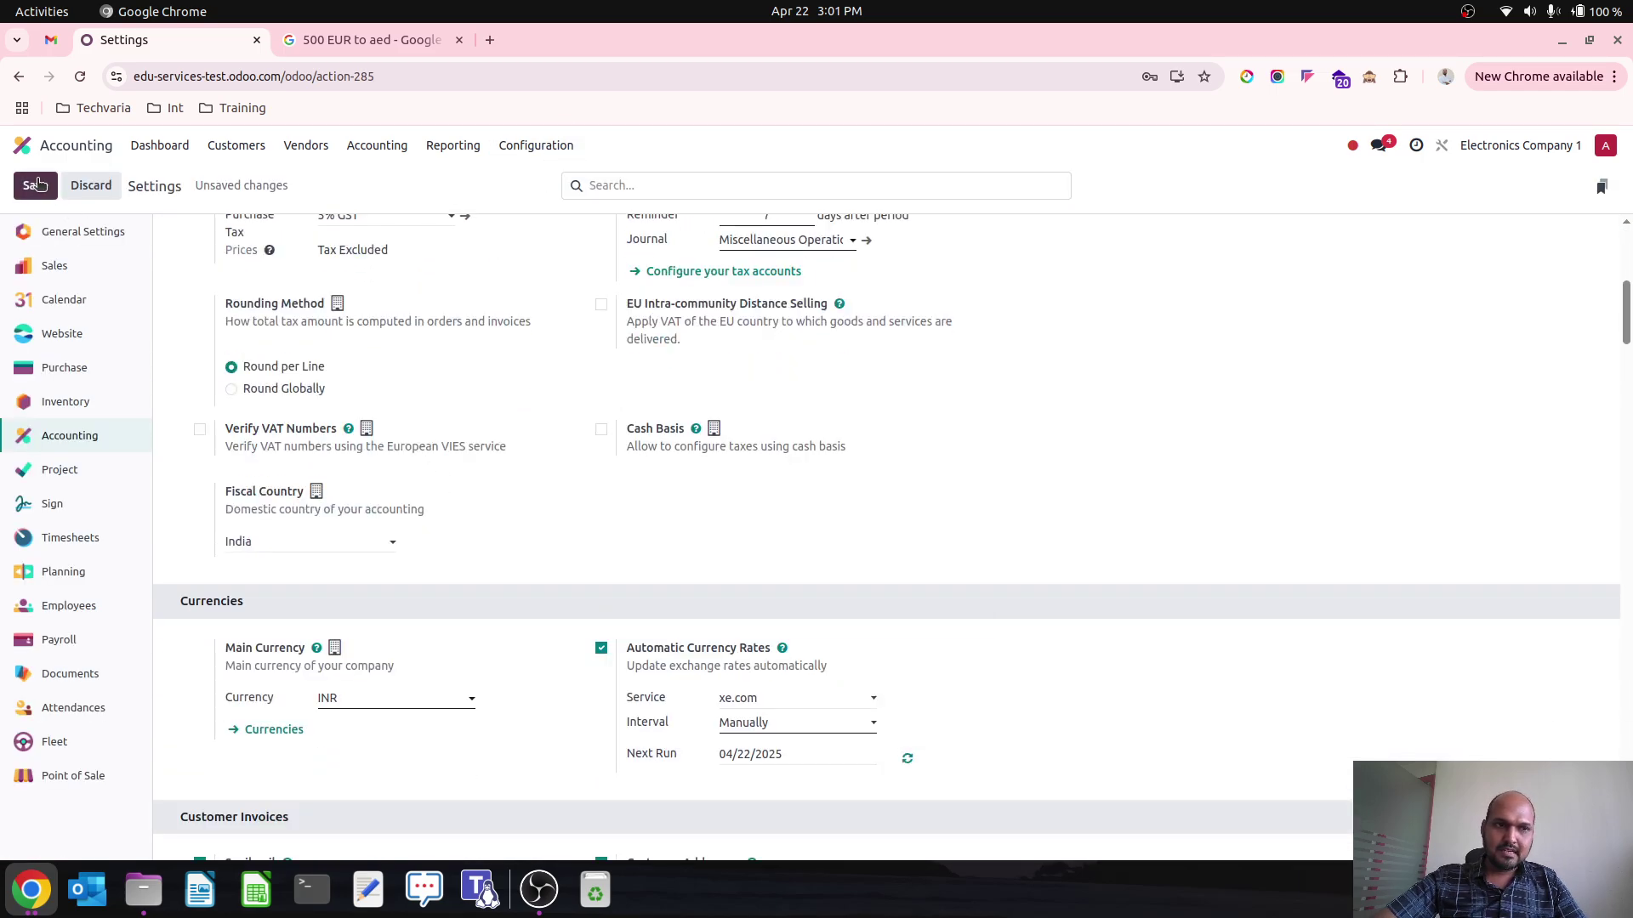
- Set the Fleet file centralization workspace to Fleet in the Documents settings and save the settings
click(72, 673)
click(369, 772)
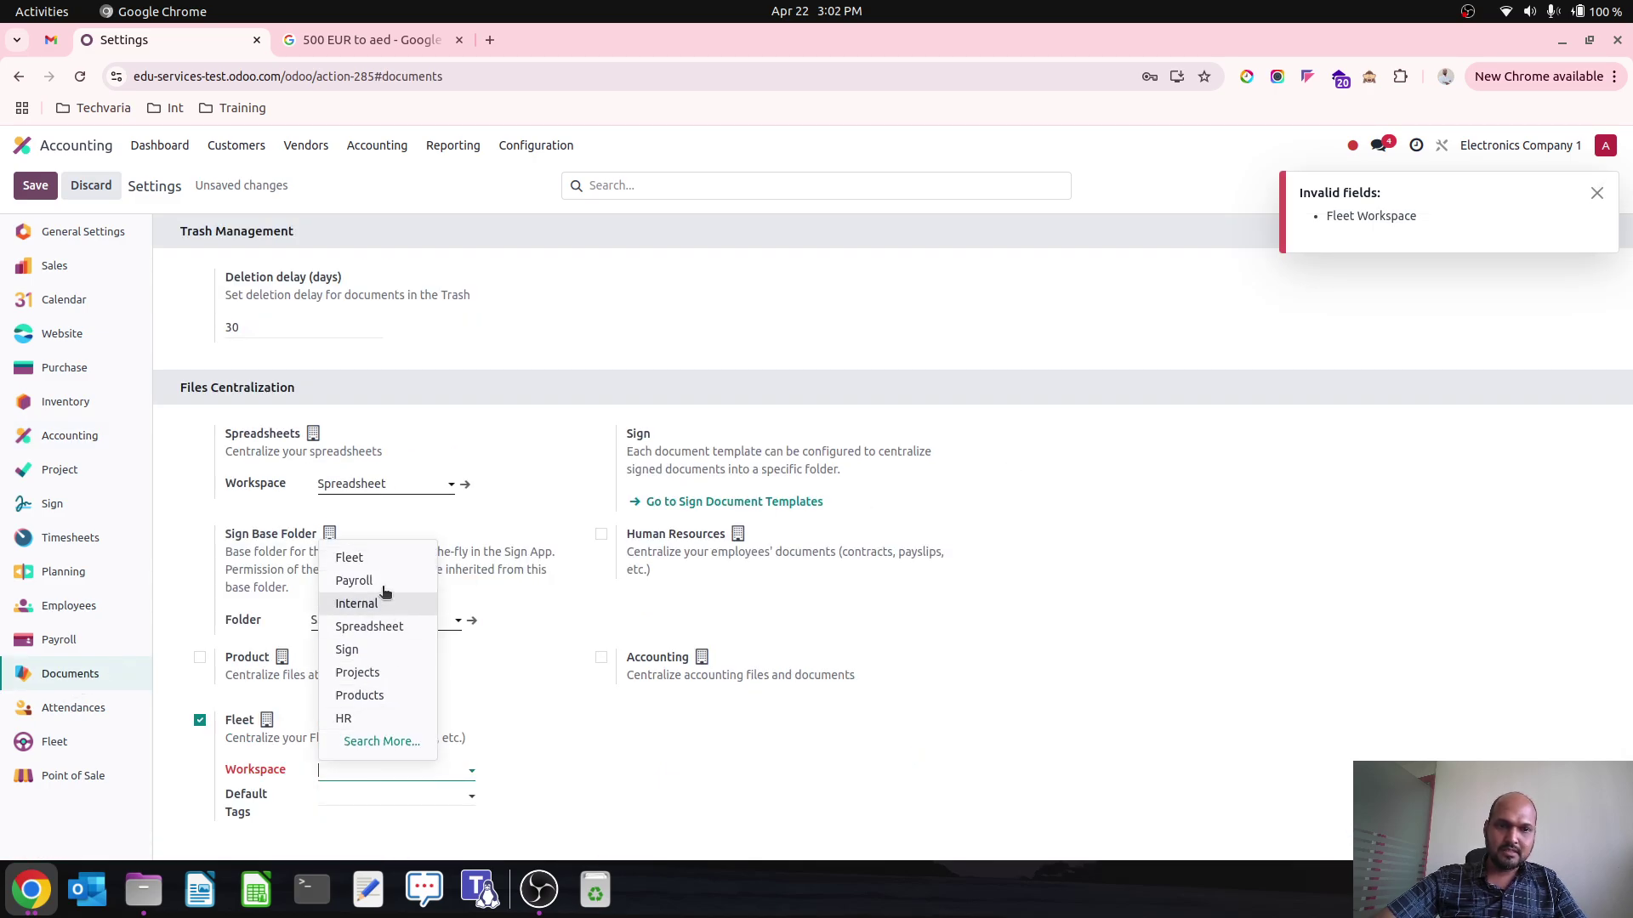
click(375, 557)
click(36, 186)
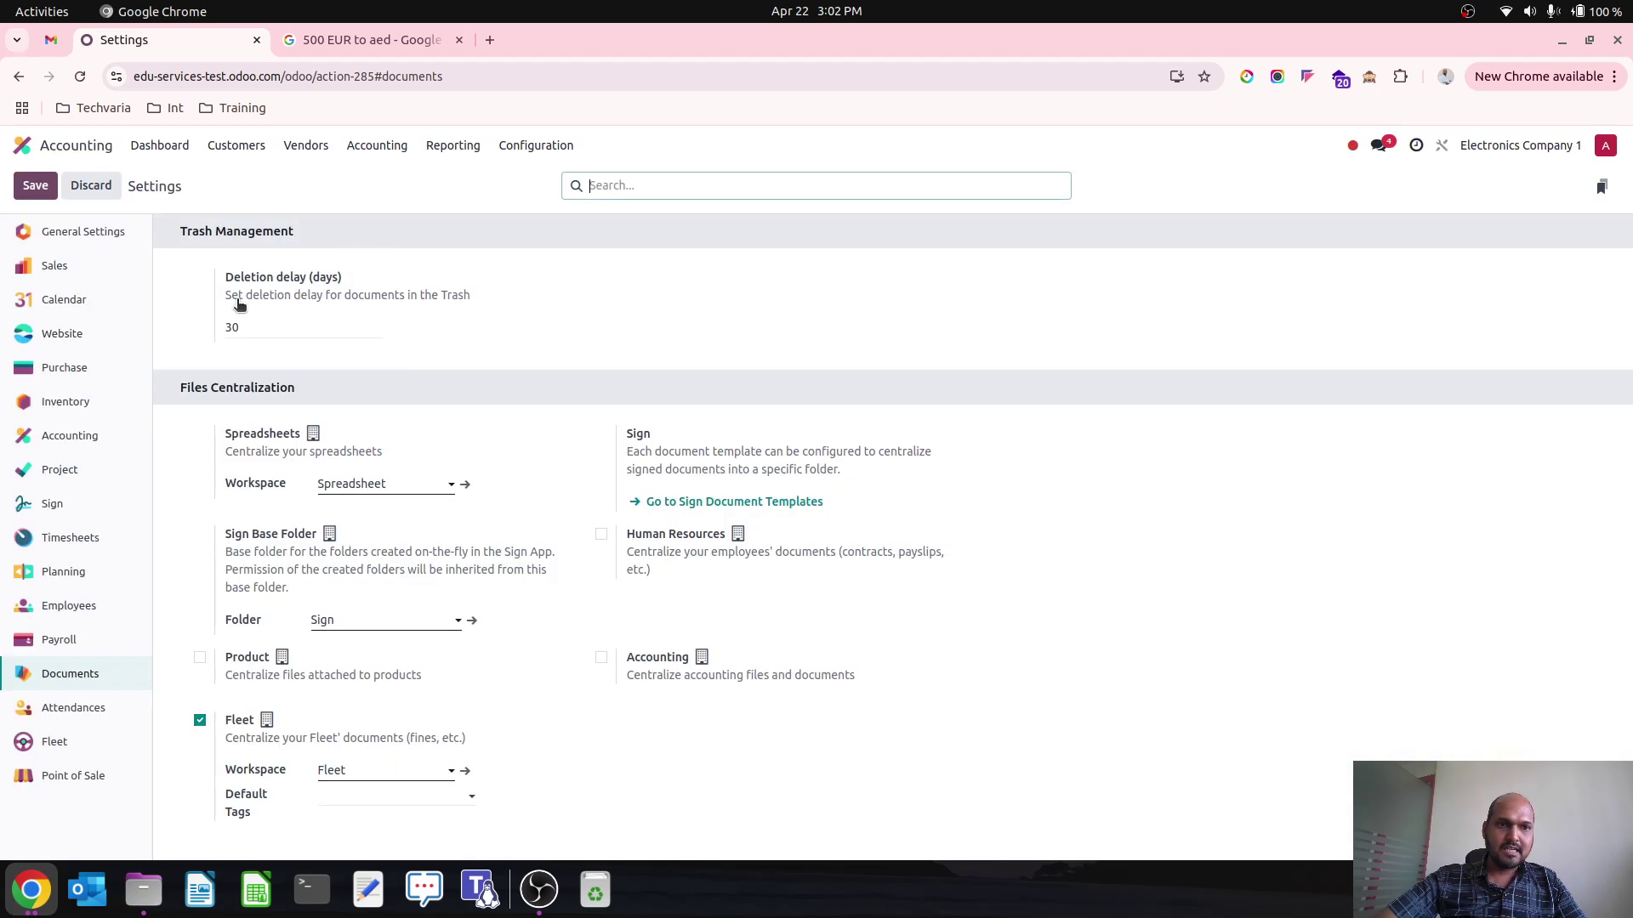
- Check the automatic currency rates in the Accounting settings and review the exchange rates in the currencies list
click(92, 435)
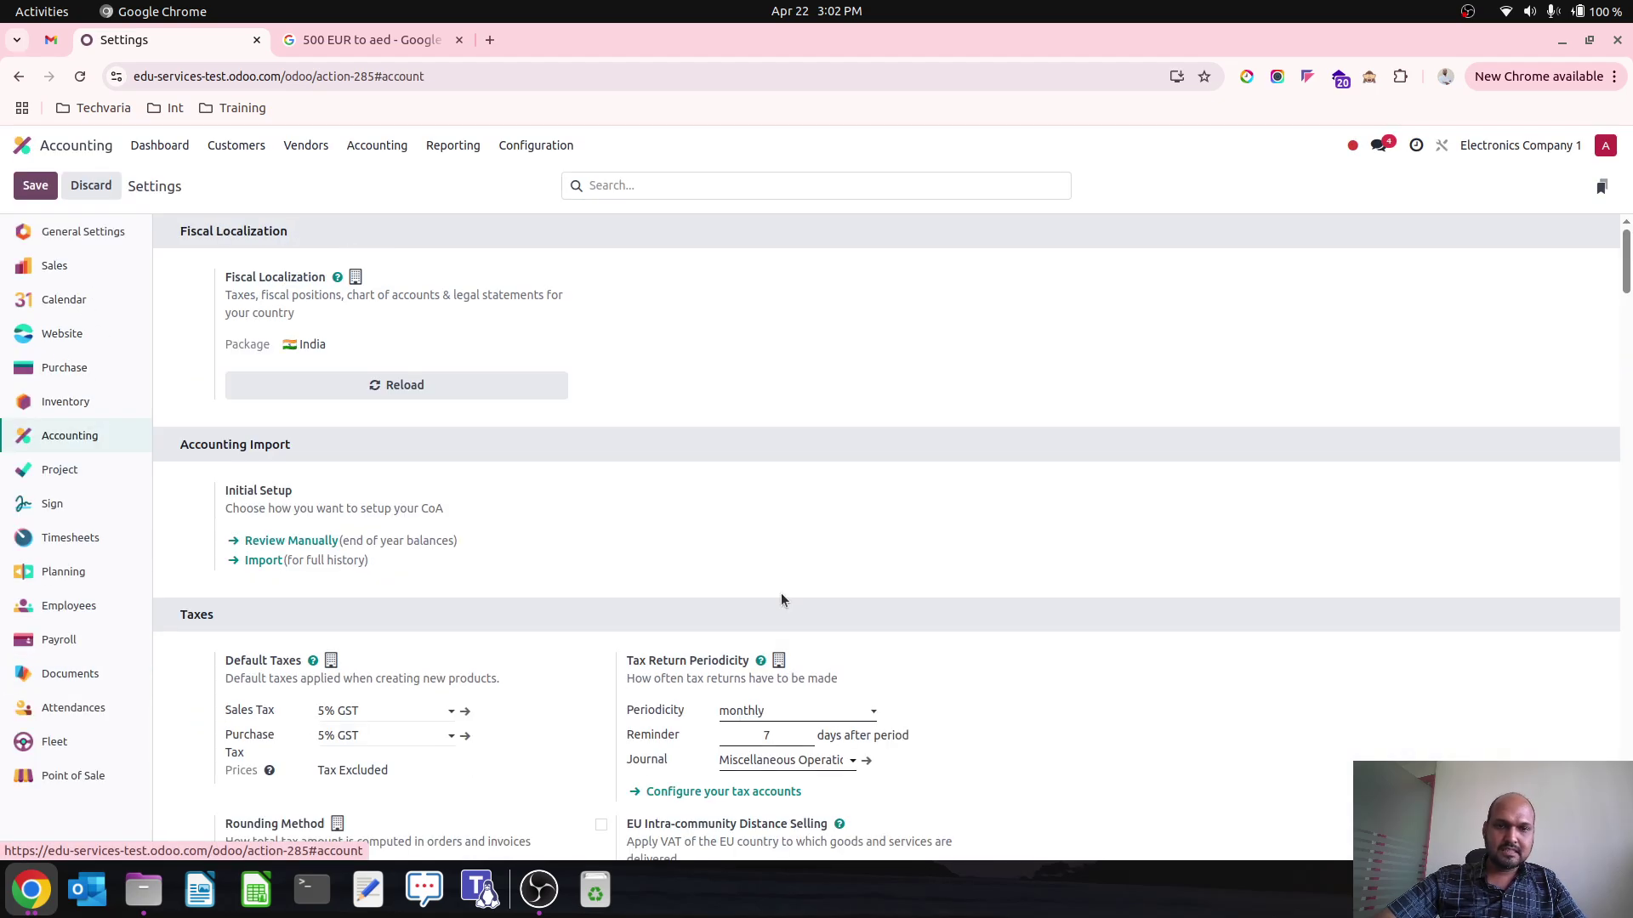
scroll(780, 586, down, 7)
scroll(783, 663, down, 3)
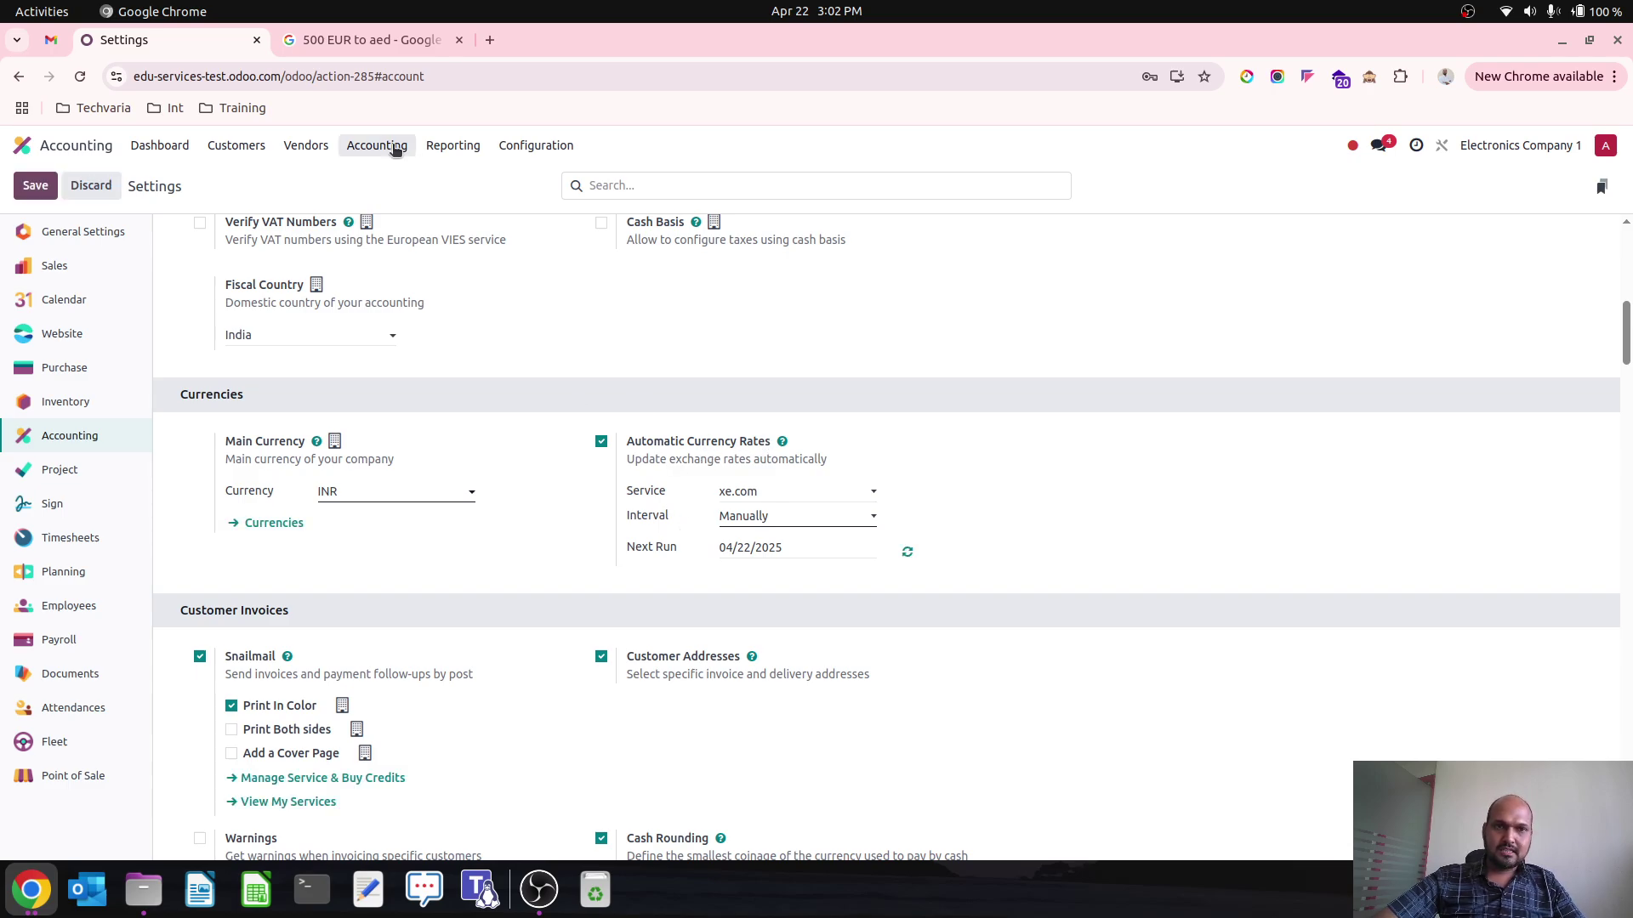
click(510, 146)
click(586, 492)
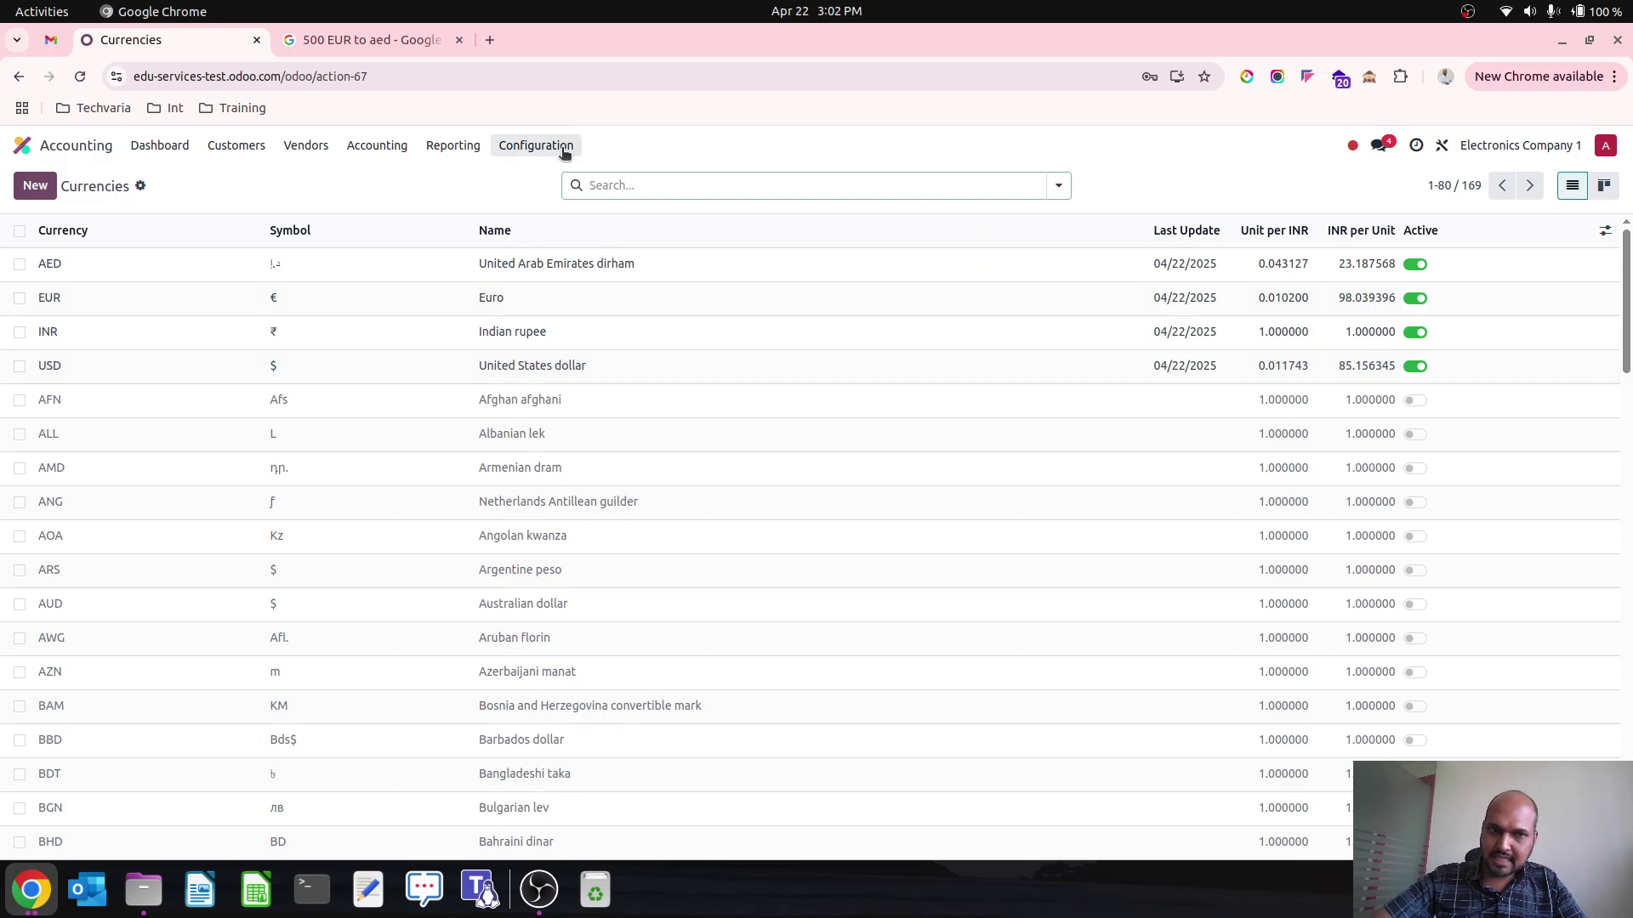
- Rename the Bank journal to "Bank (INR)", set its currency to INR and save it
click(534, 146)
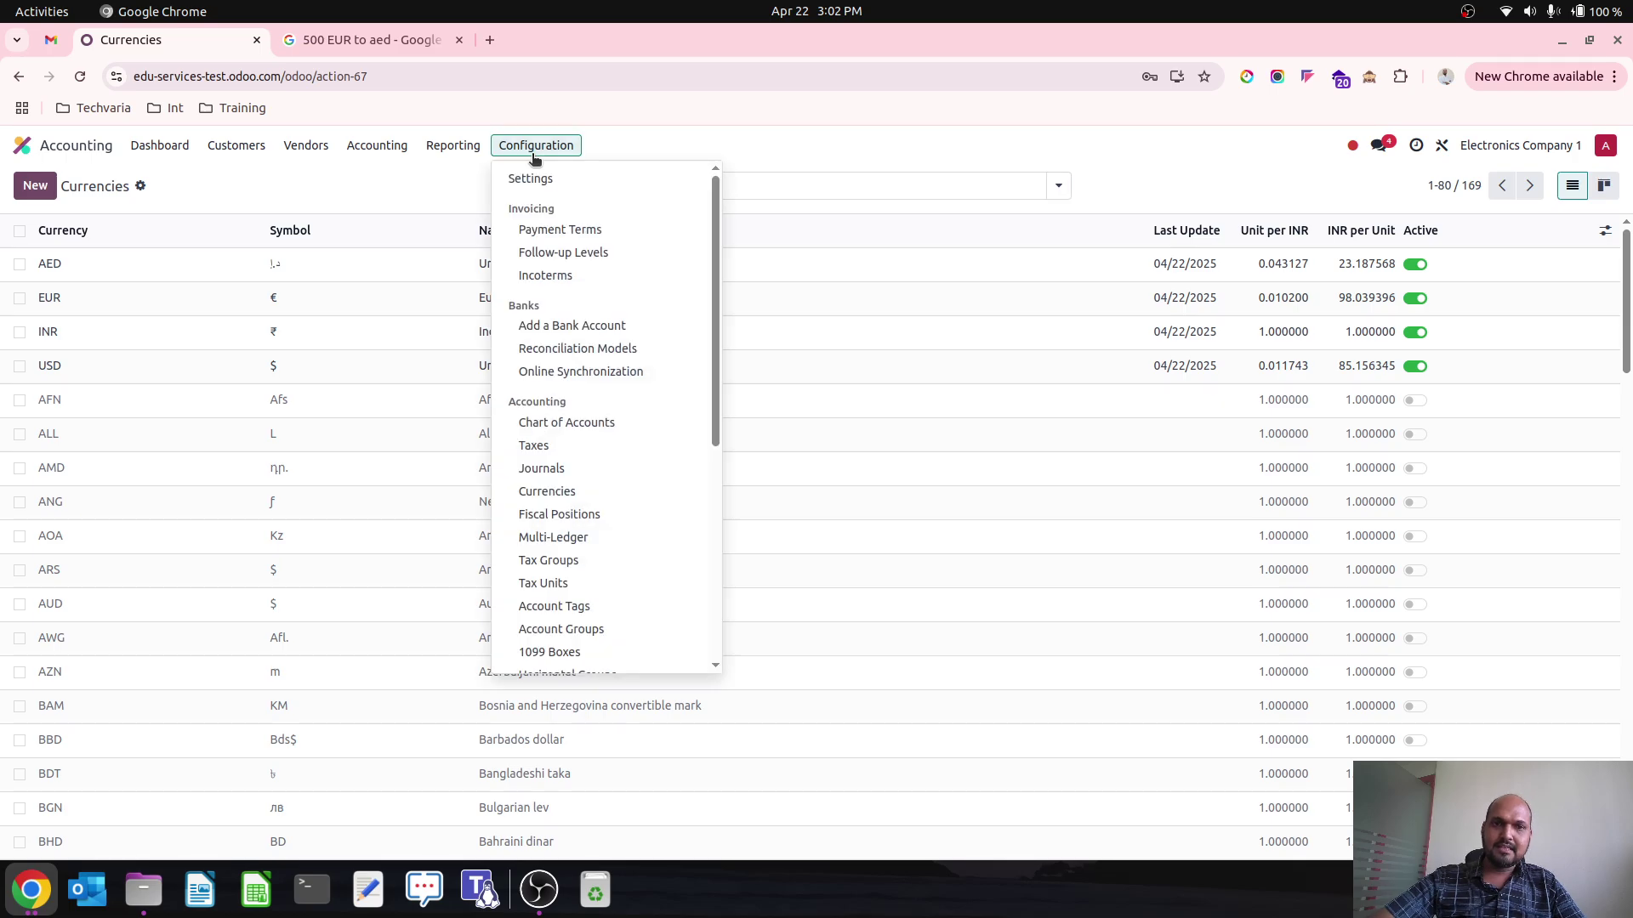
click(583, 466)
click(295, 331)
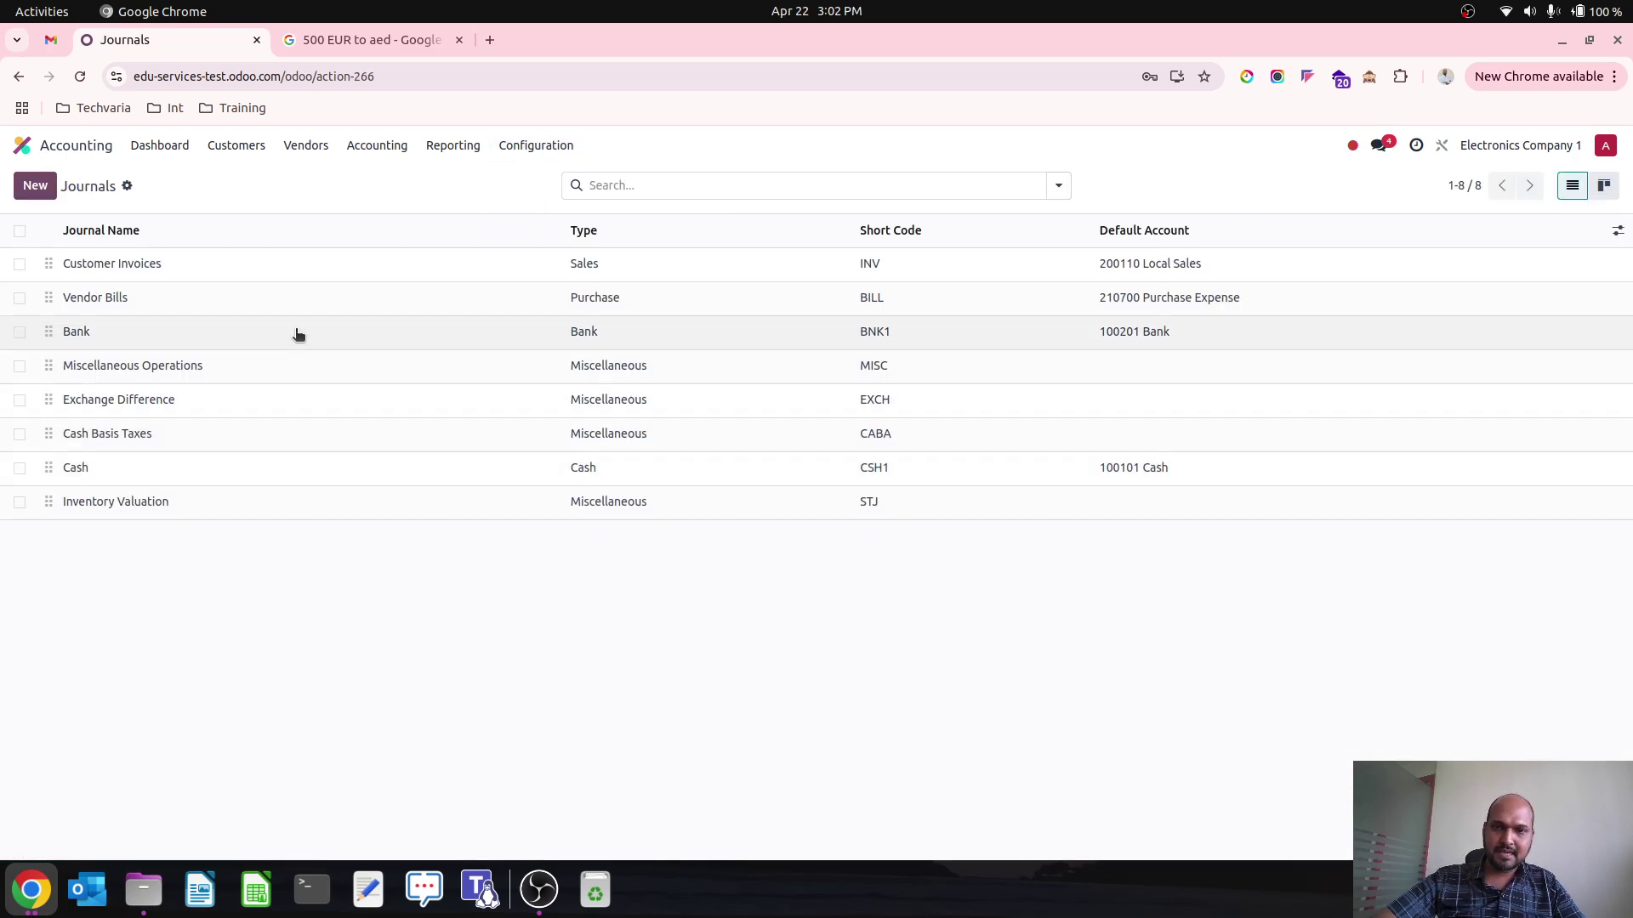
click(205, 267)
text(()INR)
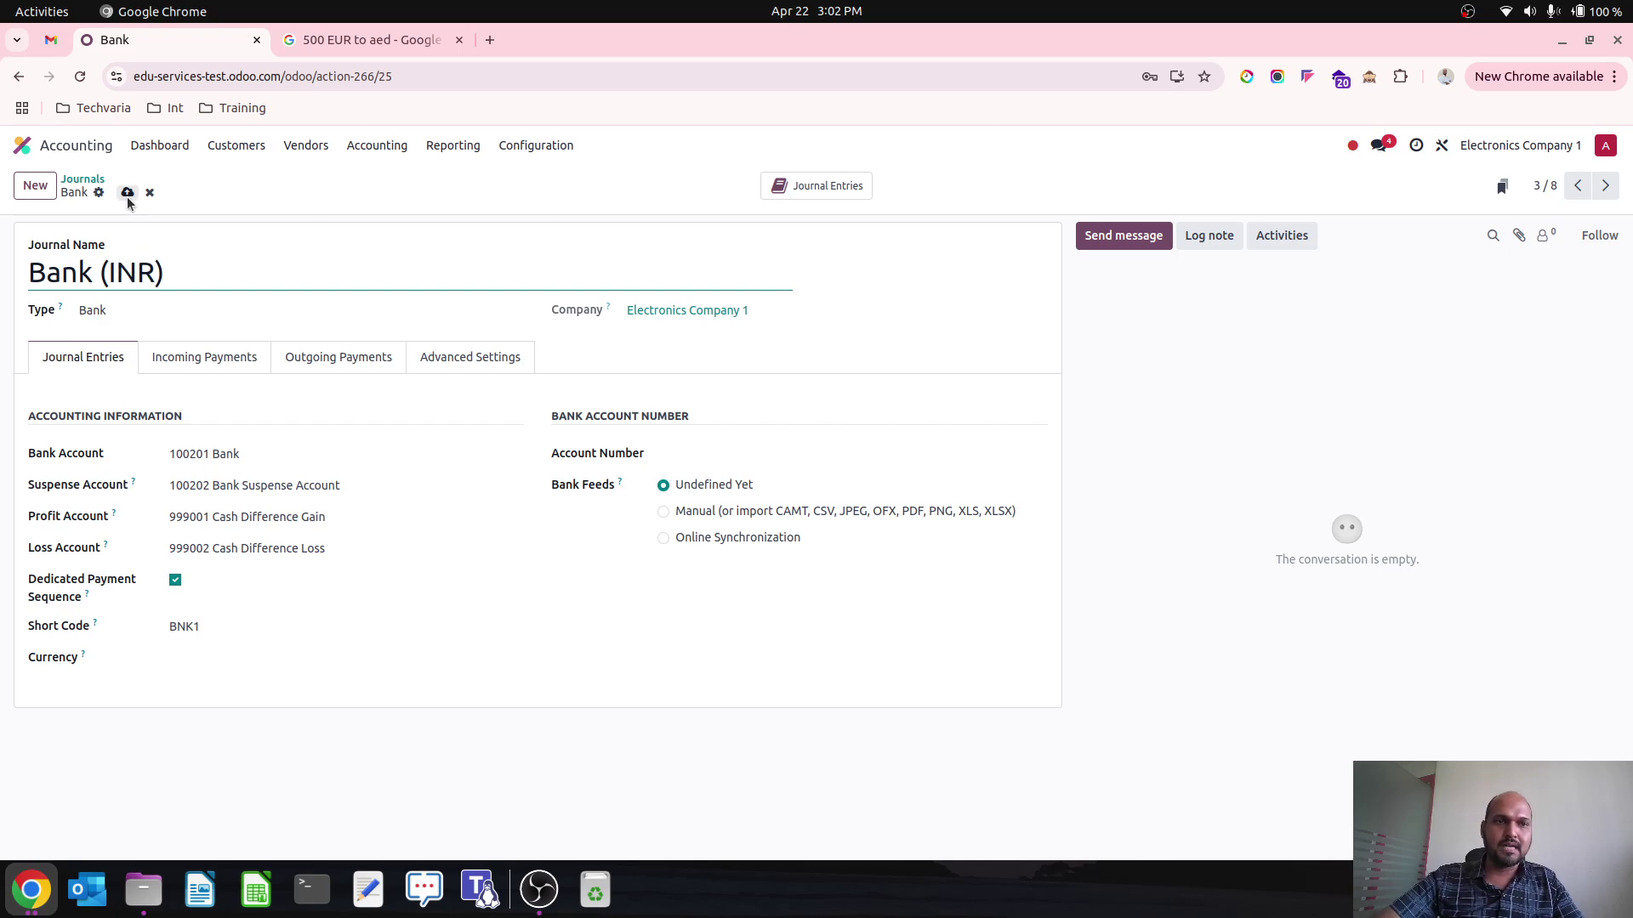
click(223, 659)
click(237, 734)
click(156, 192)
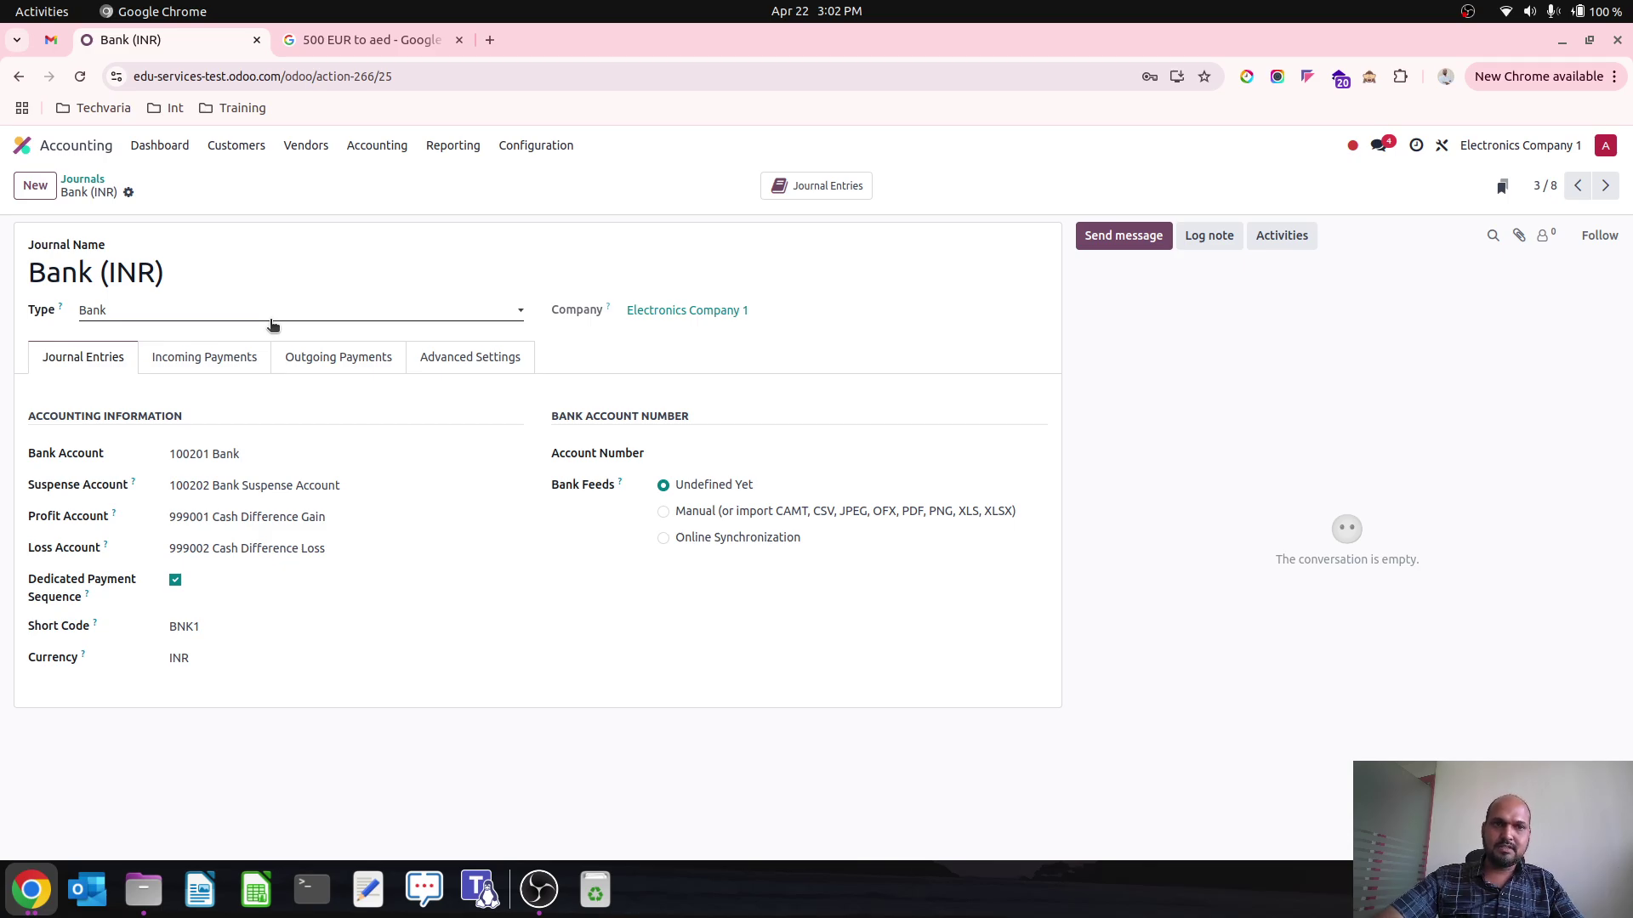
click(207, 361)
click(106, 357)
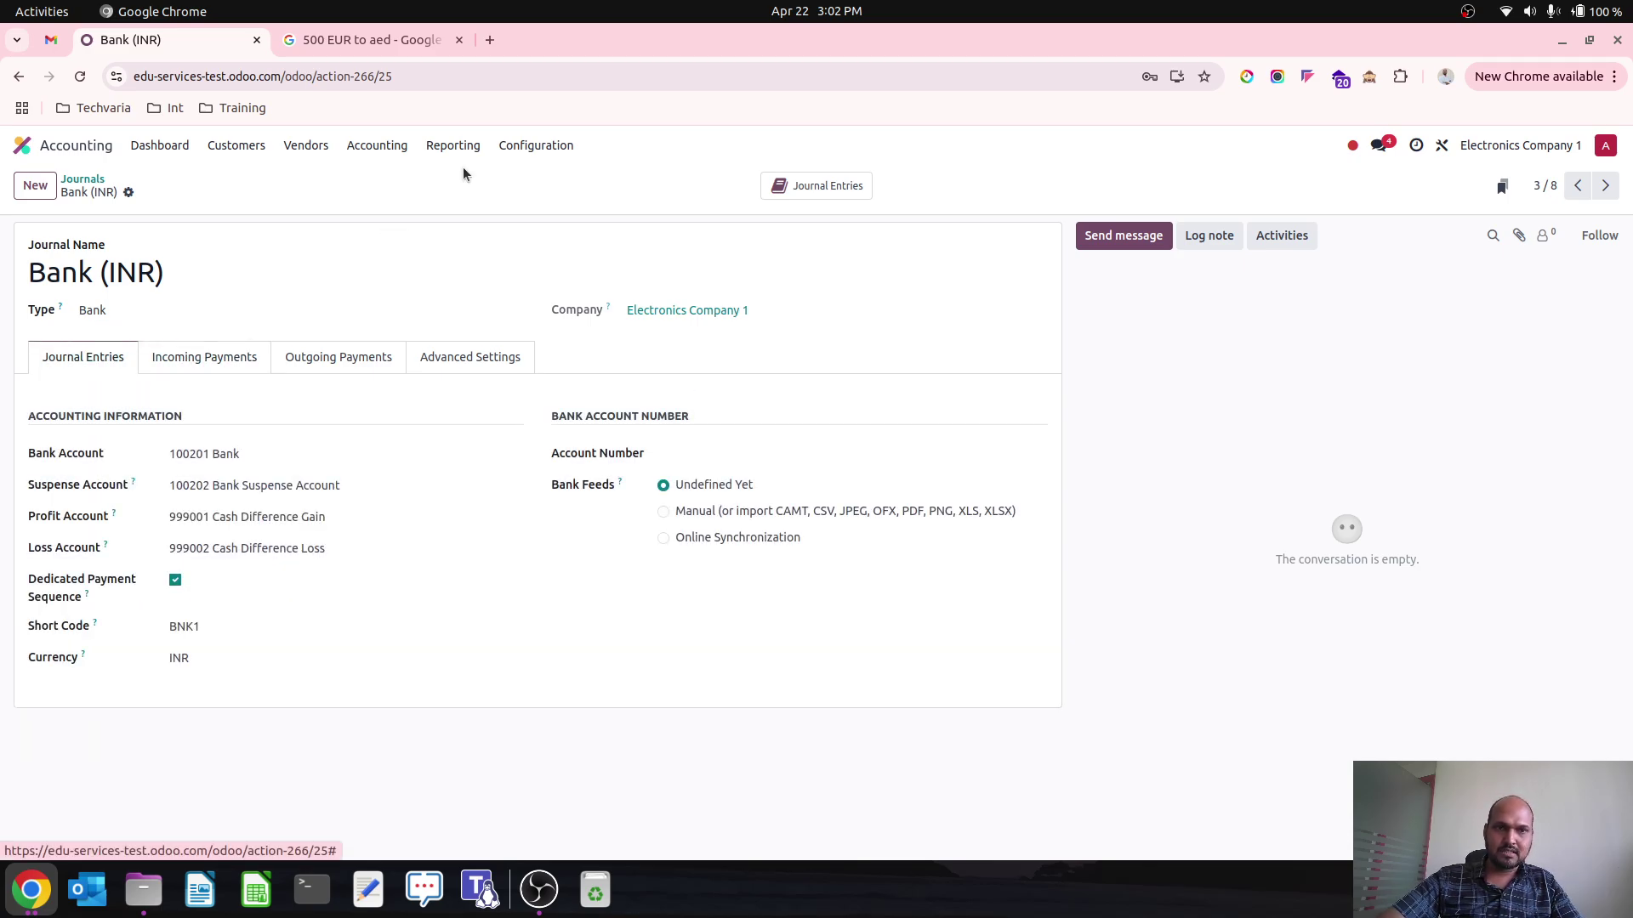
- Group the chart of accounts by account type and expand the Current Assets group
click(544, 145)
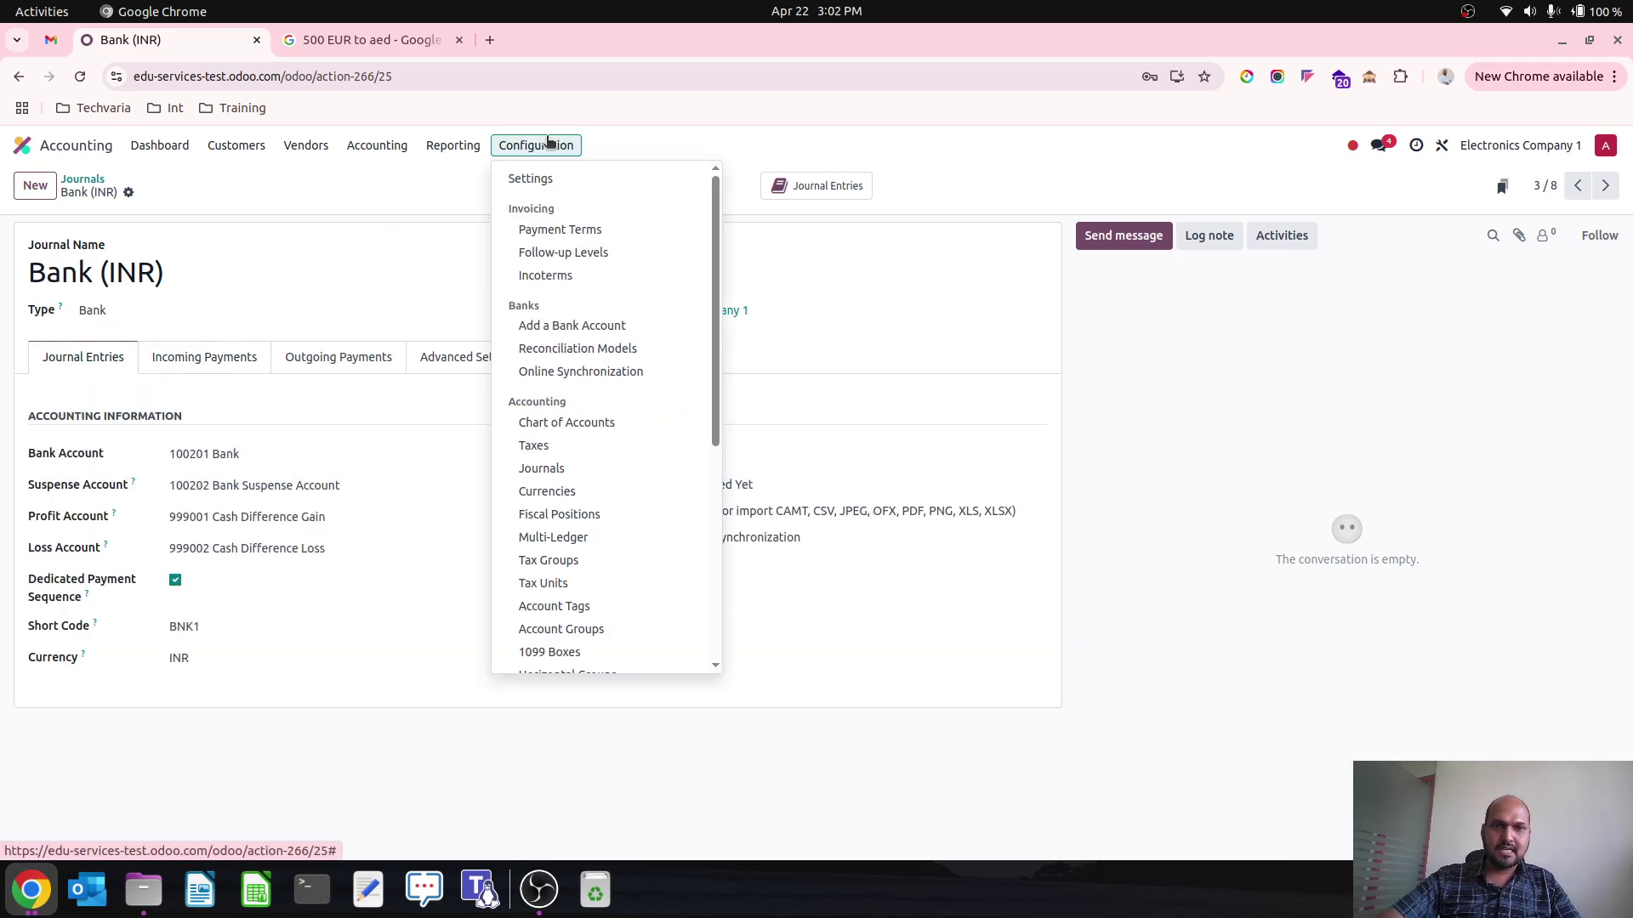
click(574, 425)
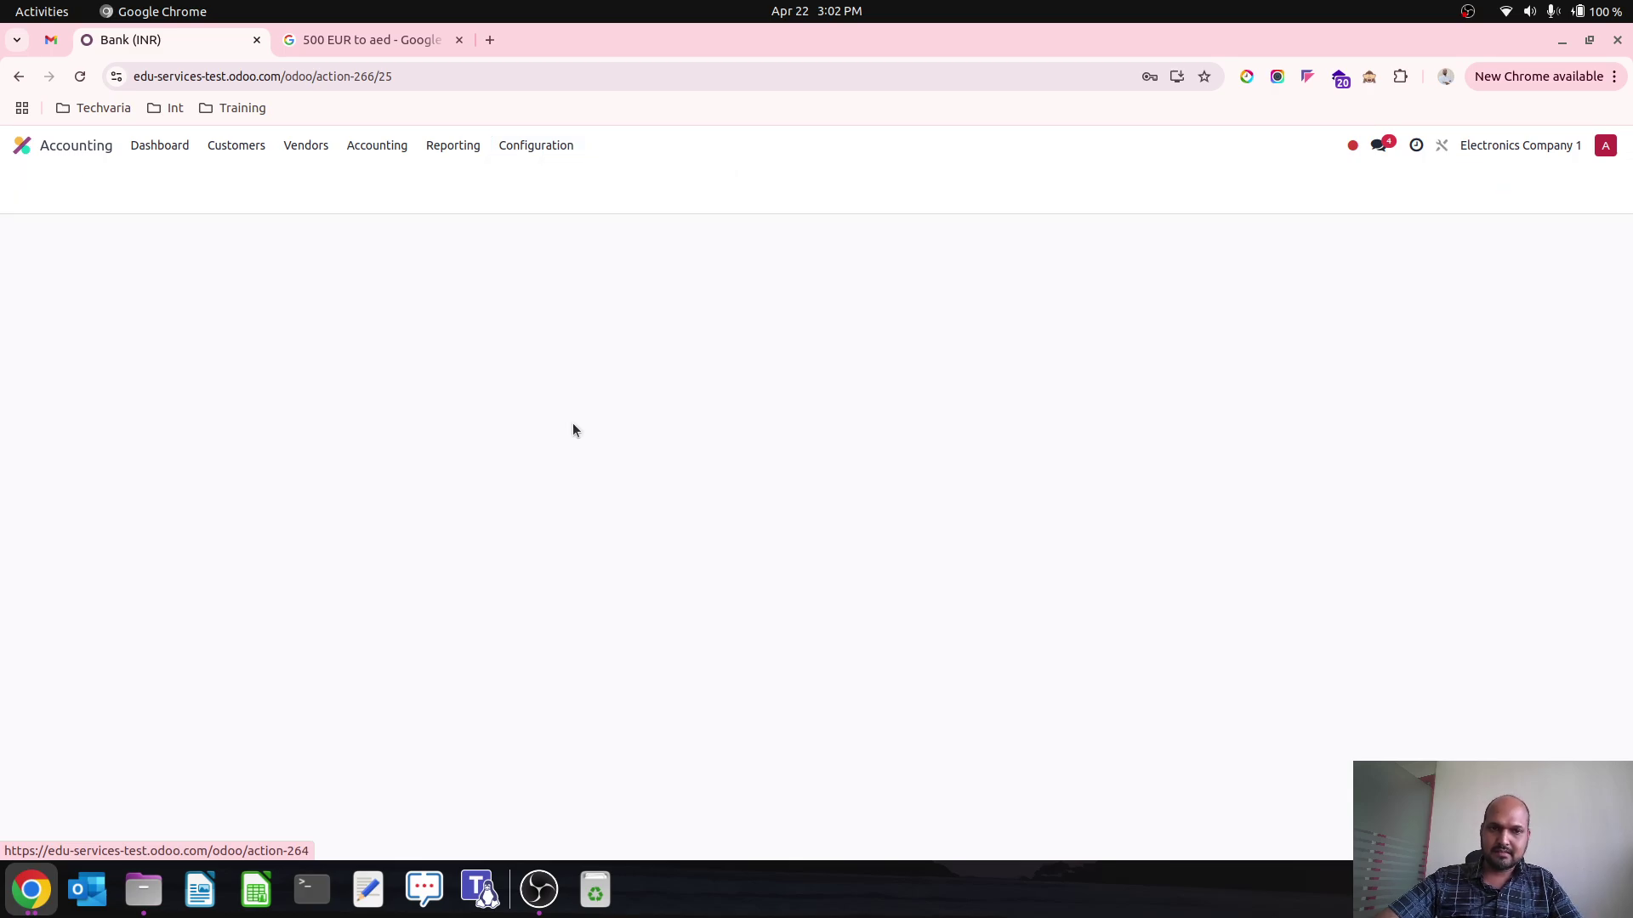
click(1059, 185)
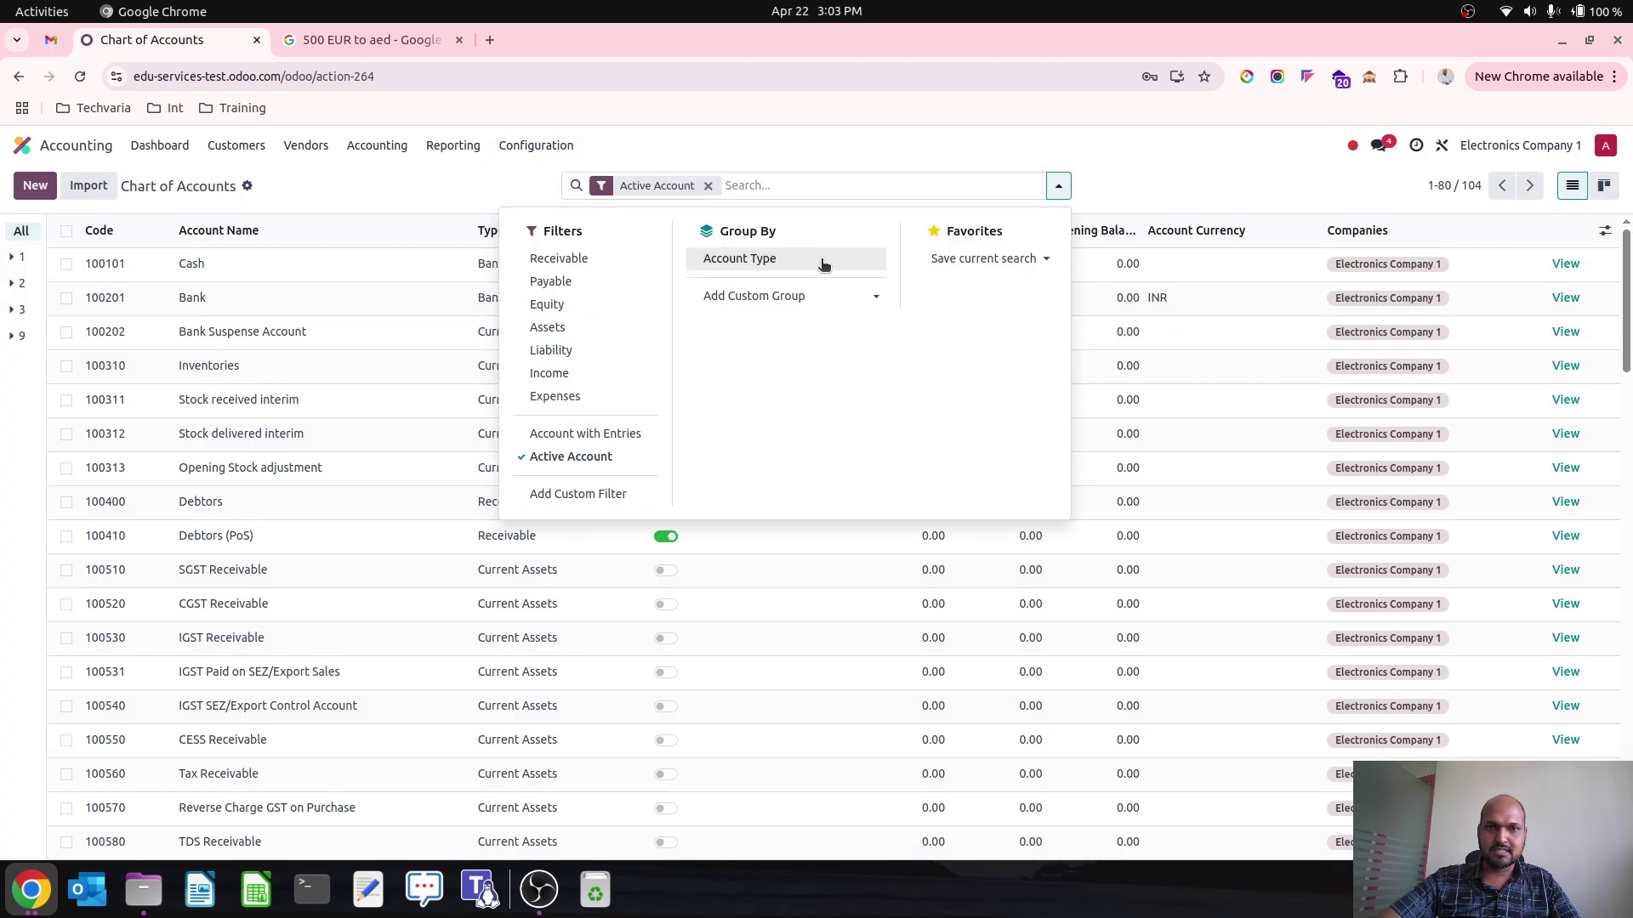
click(821, 259)
click(437, 201)
click(193, 293)
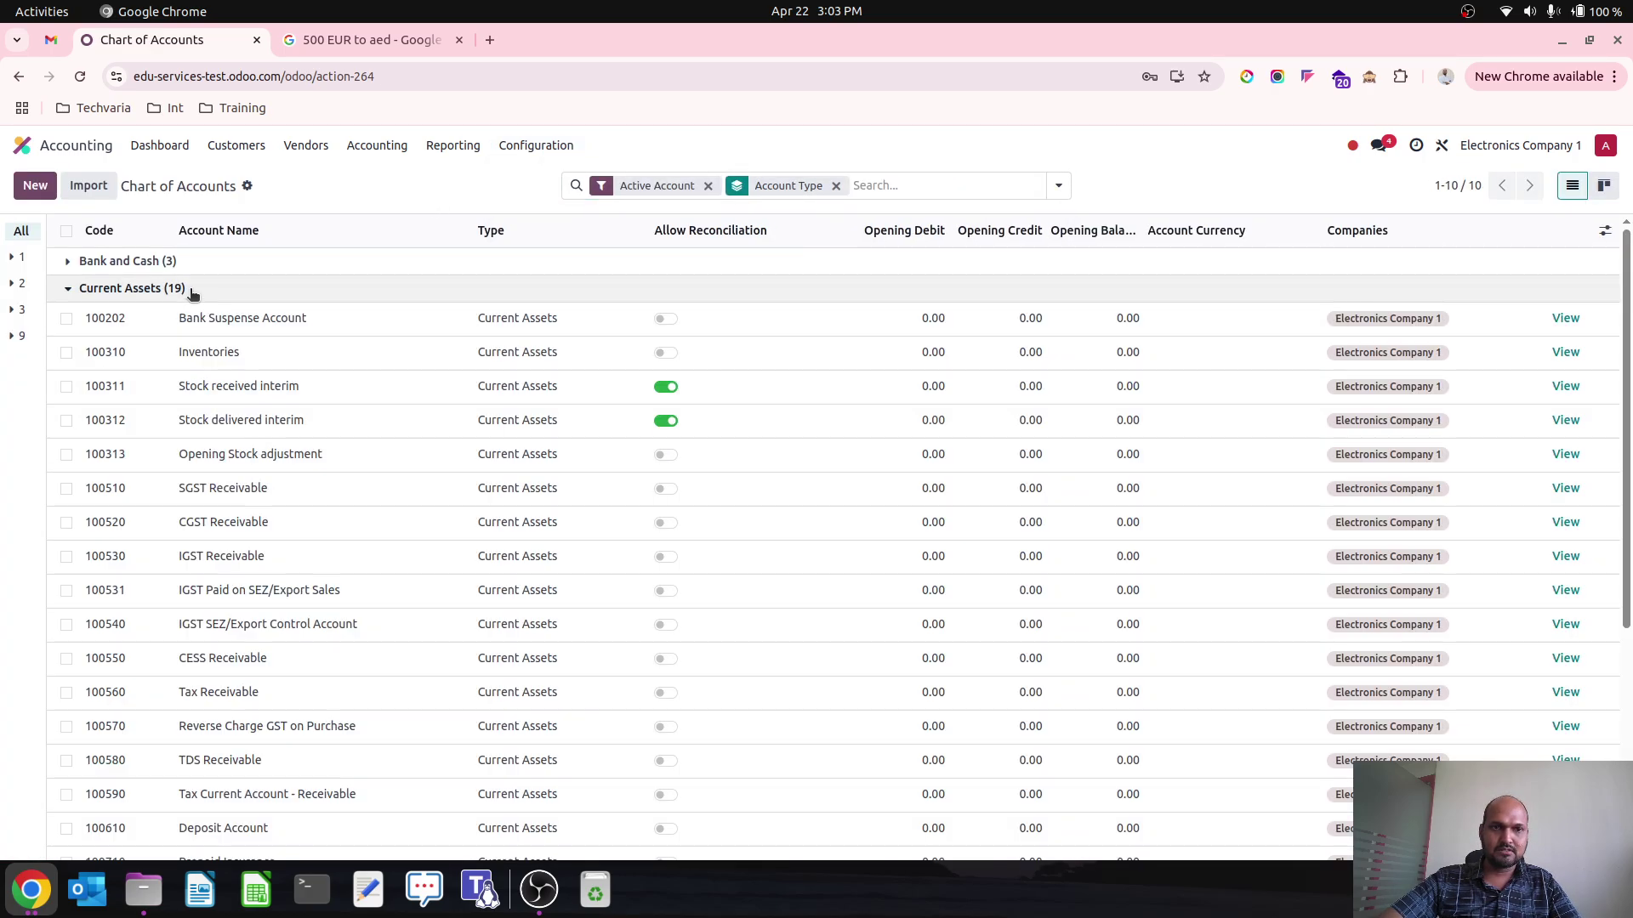
scroll(315, 527, down, 2)
scroll(315, 553, up, 3)
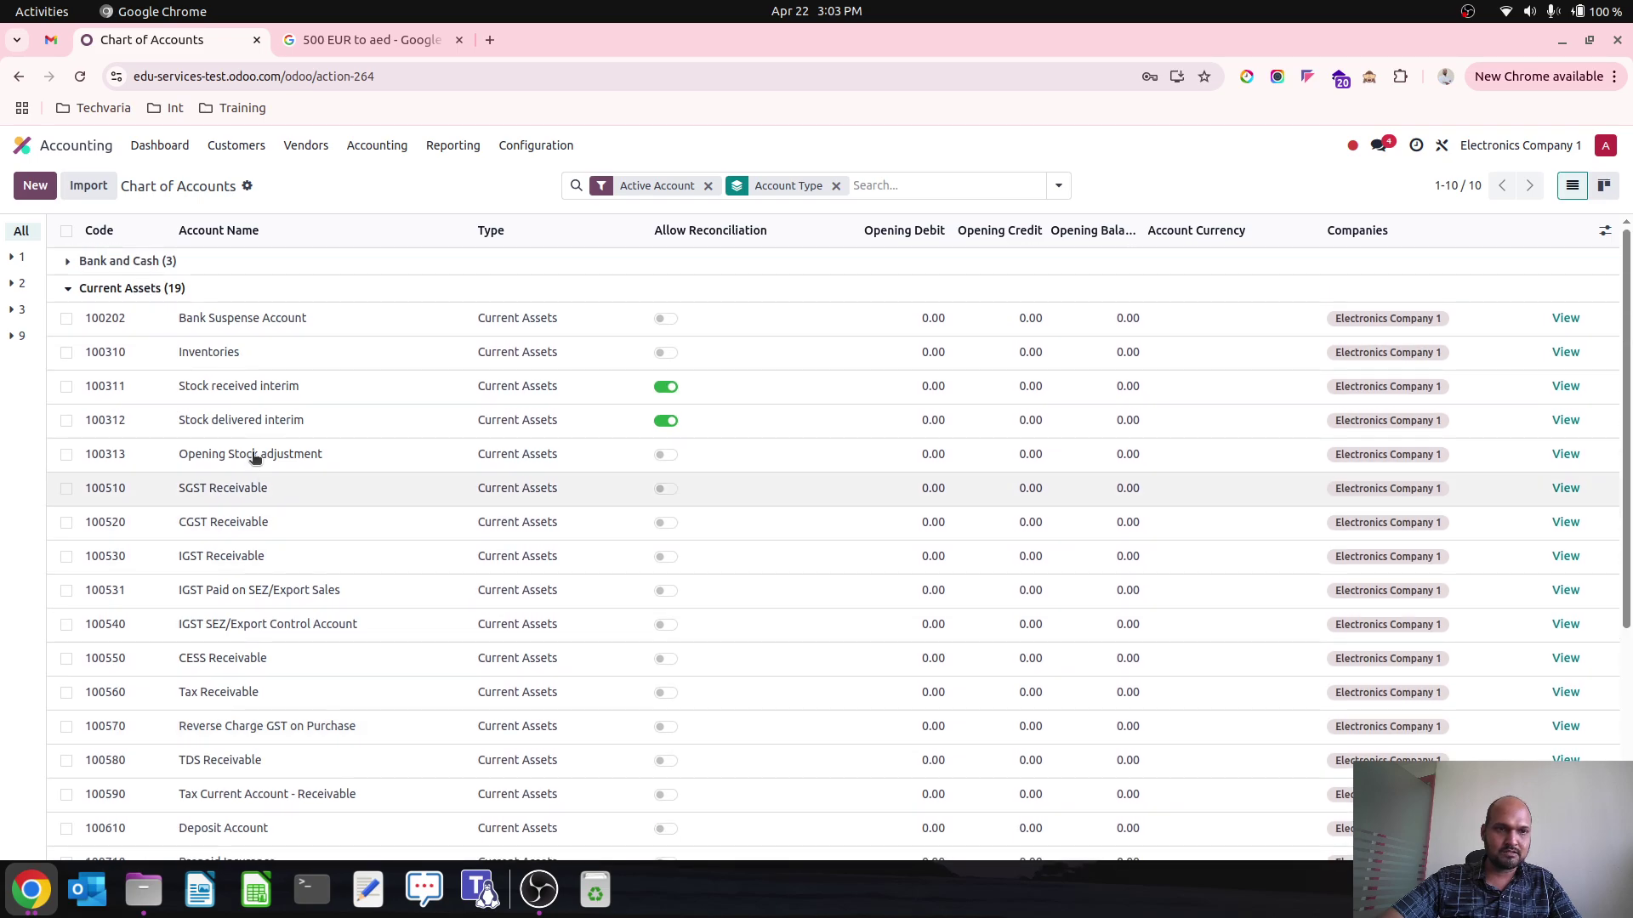
- Add the current asset account 100203 "Outstanding Payments (Bank)" with reconciliation allowed
click(129, 320)
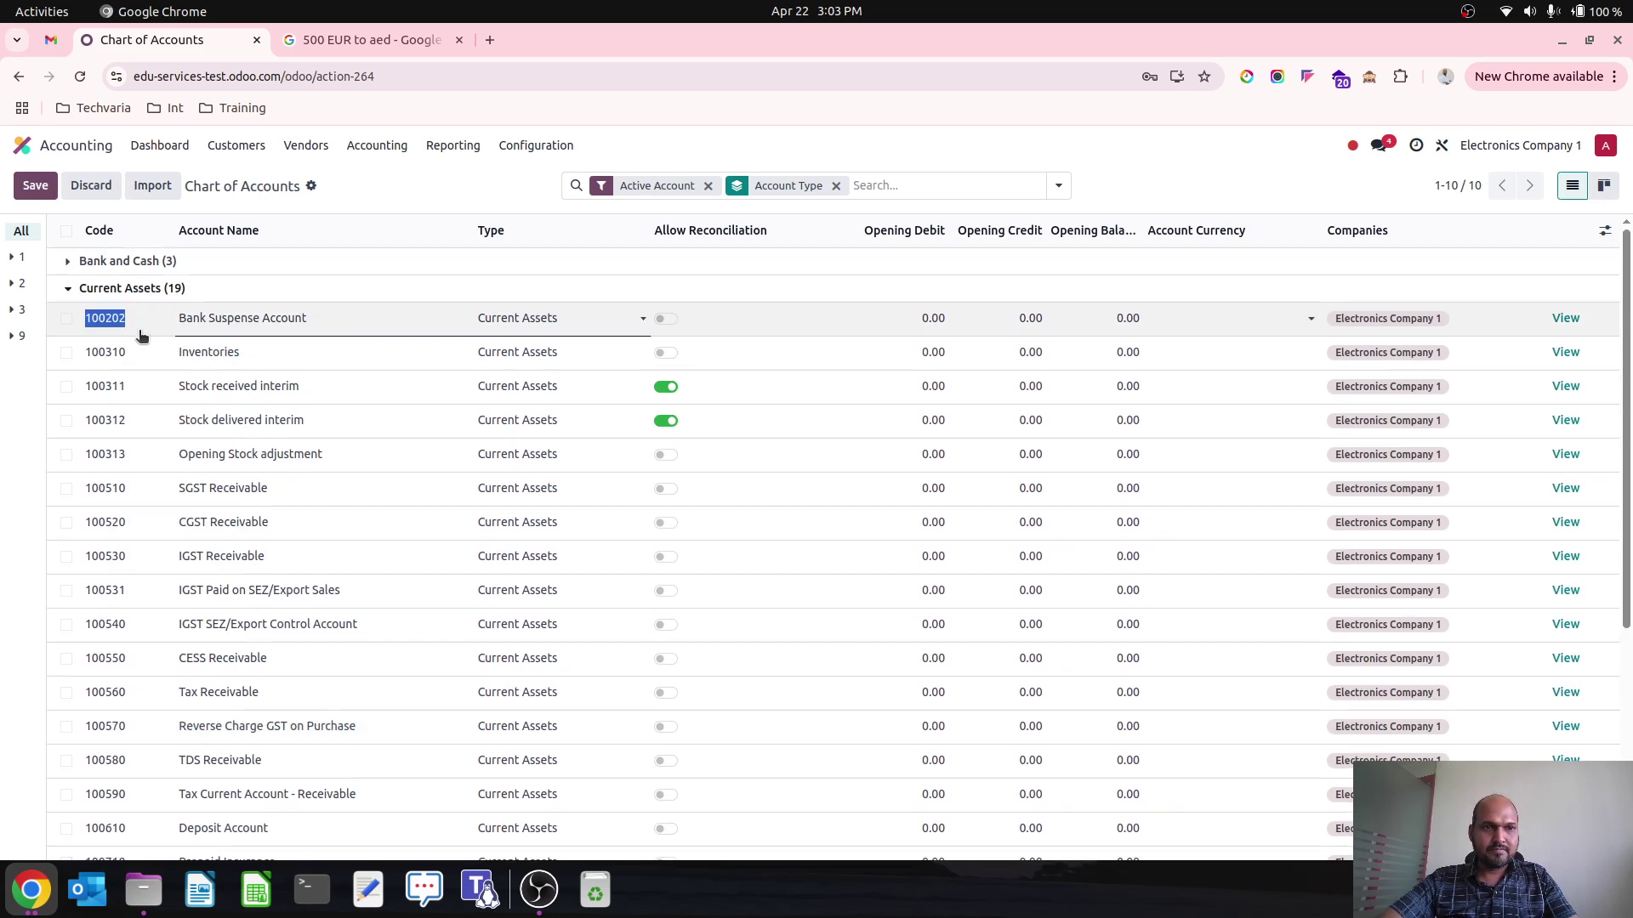
scroll(153, 408, down, 4)
click(109, 609)
text(10020)
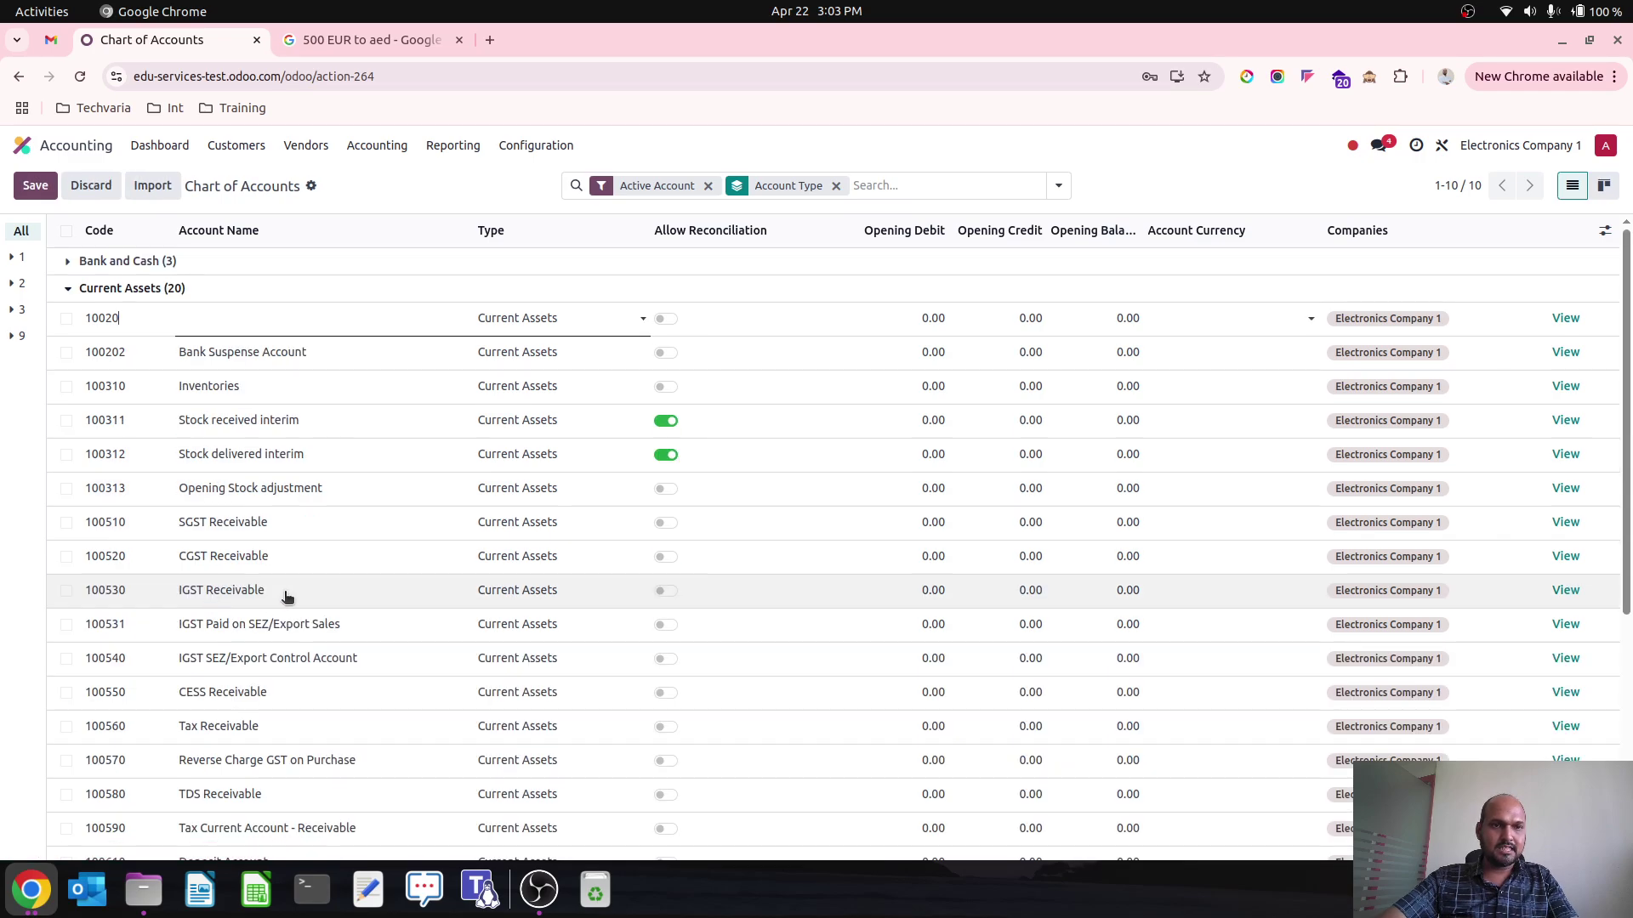
text(3)
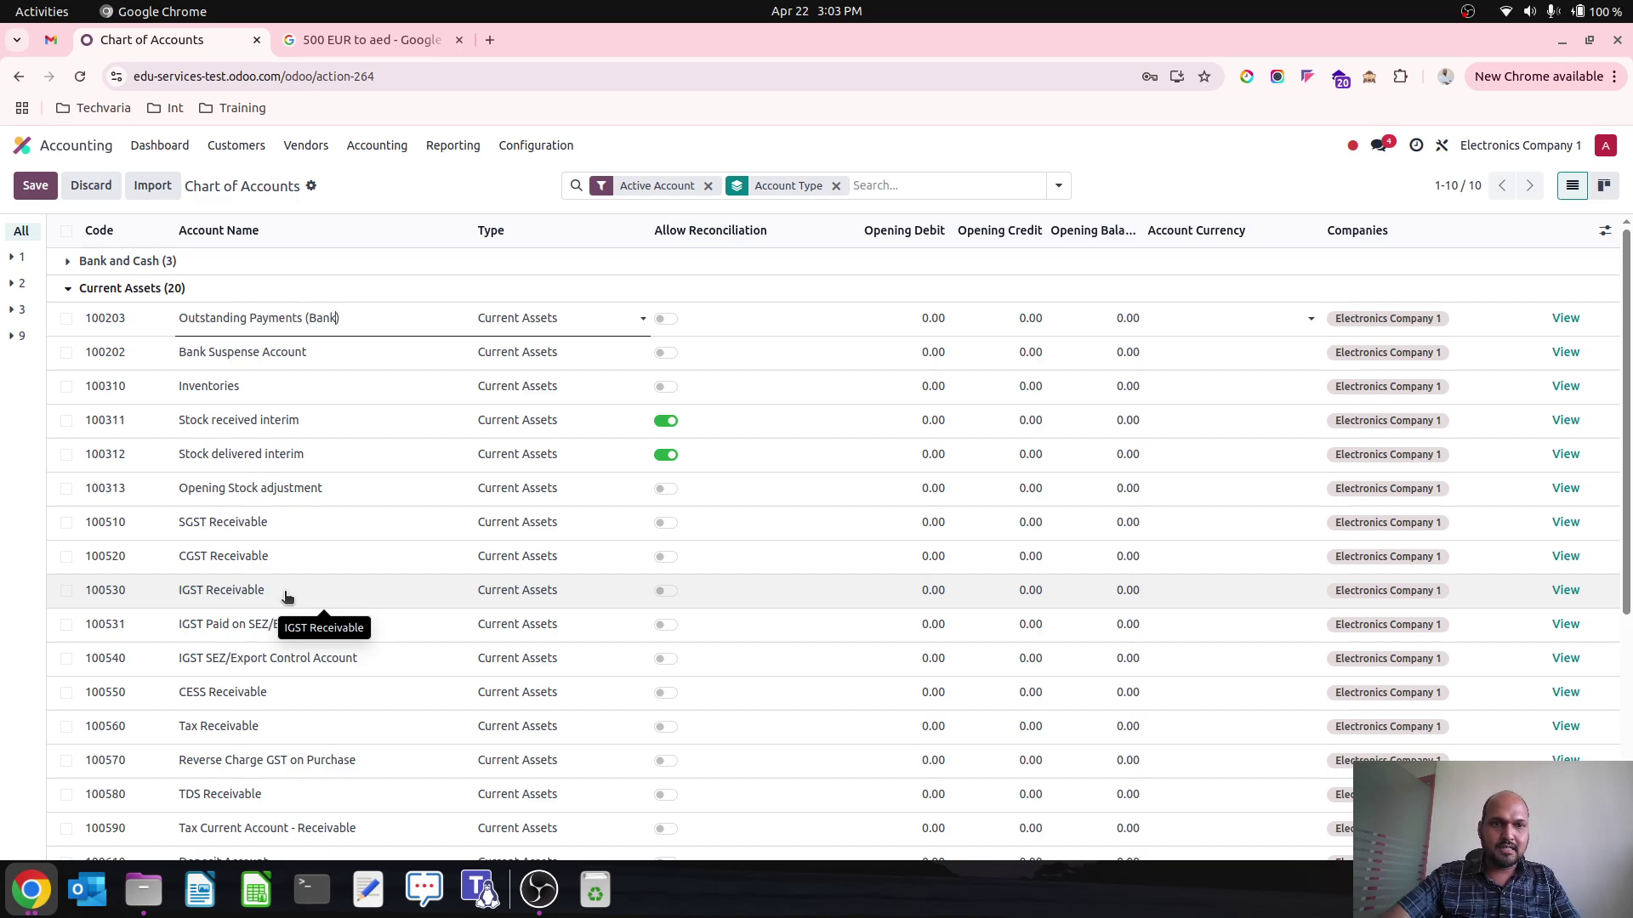
click(457, 192)
- Add the current asset account 100204 "Outstanding Receipt (Bank)" with reconciliation allowed
scroll(148, 422, down, 4)
scroll(425, 400, up, 5)
scroll(291, 594, down, 5)
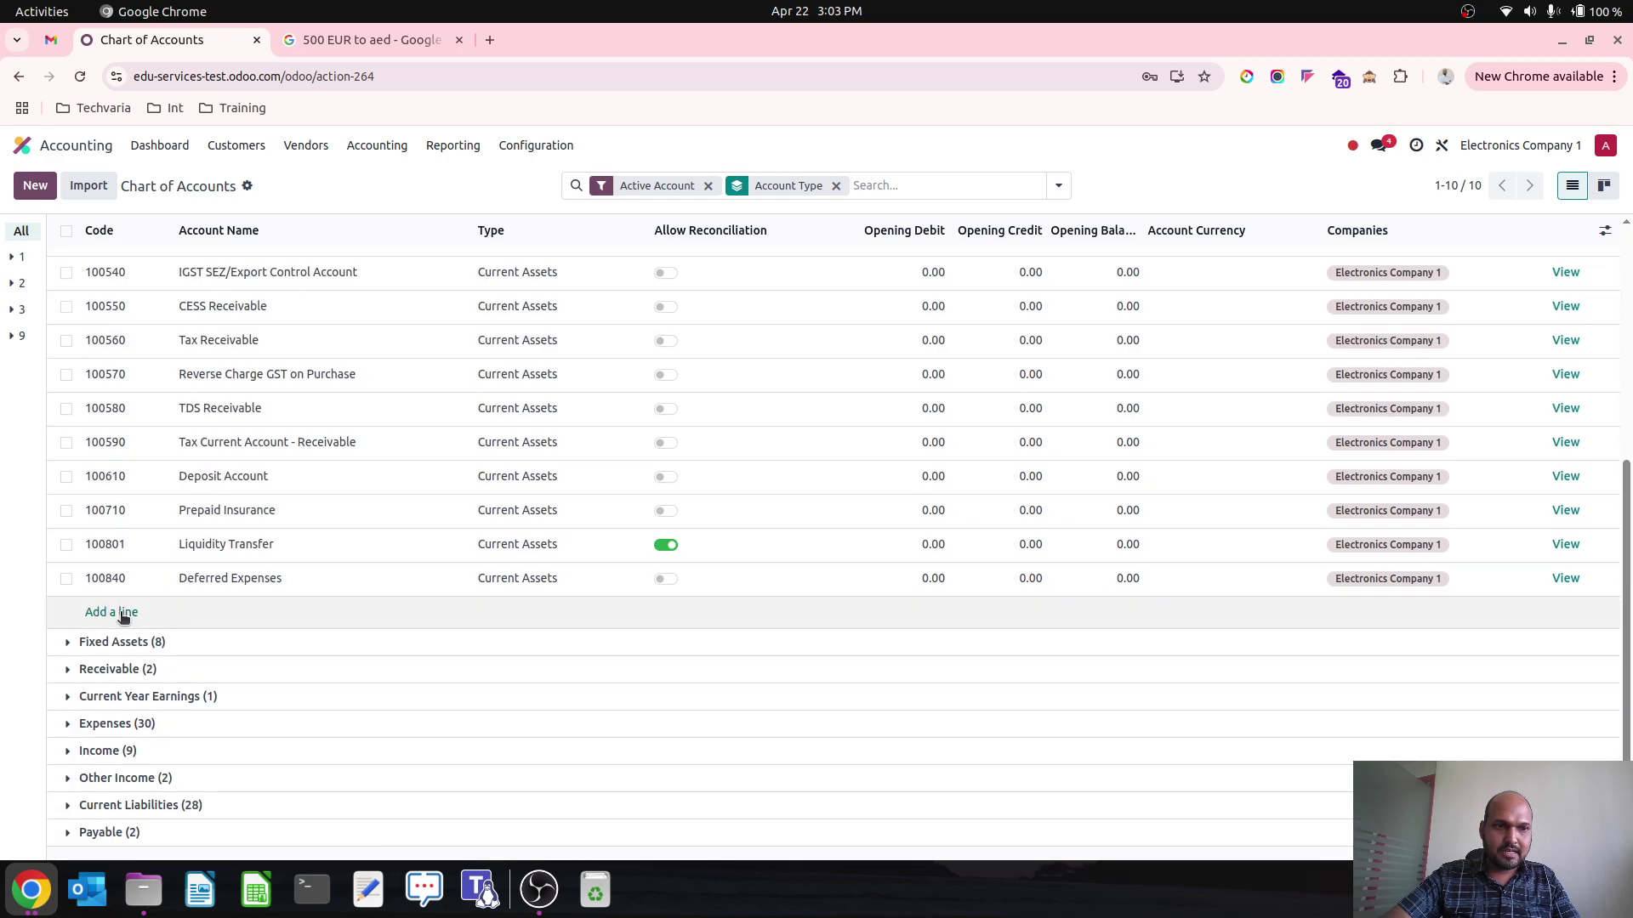
click(121, 614)
text(100205)
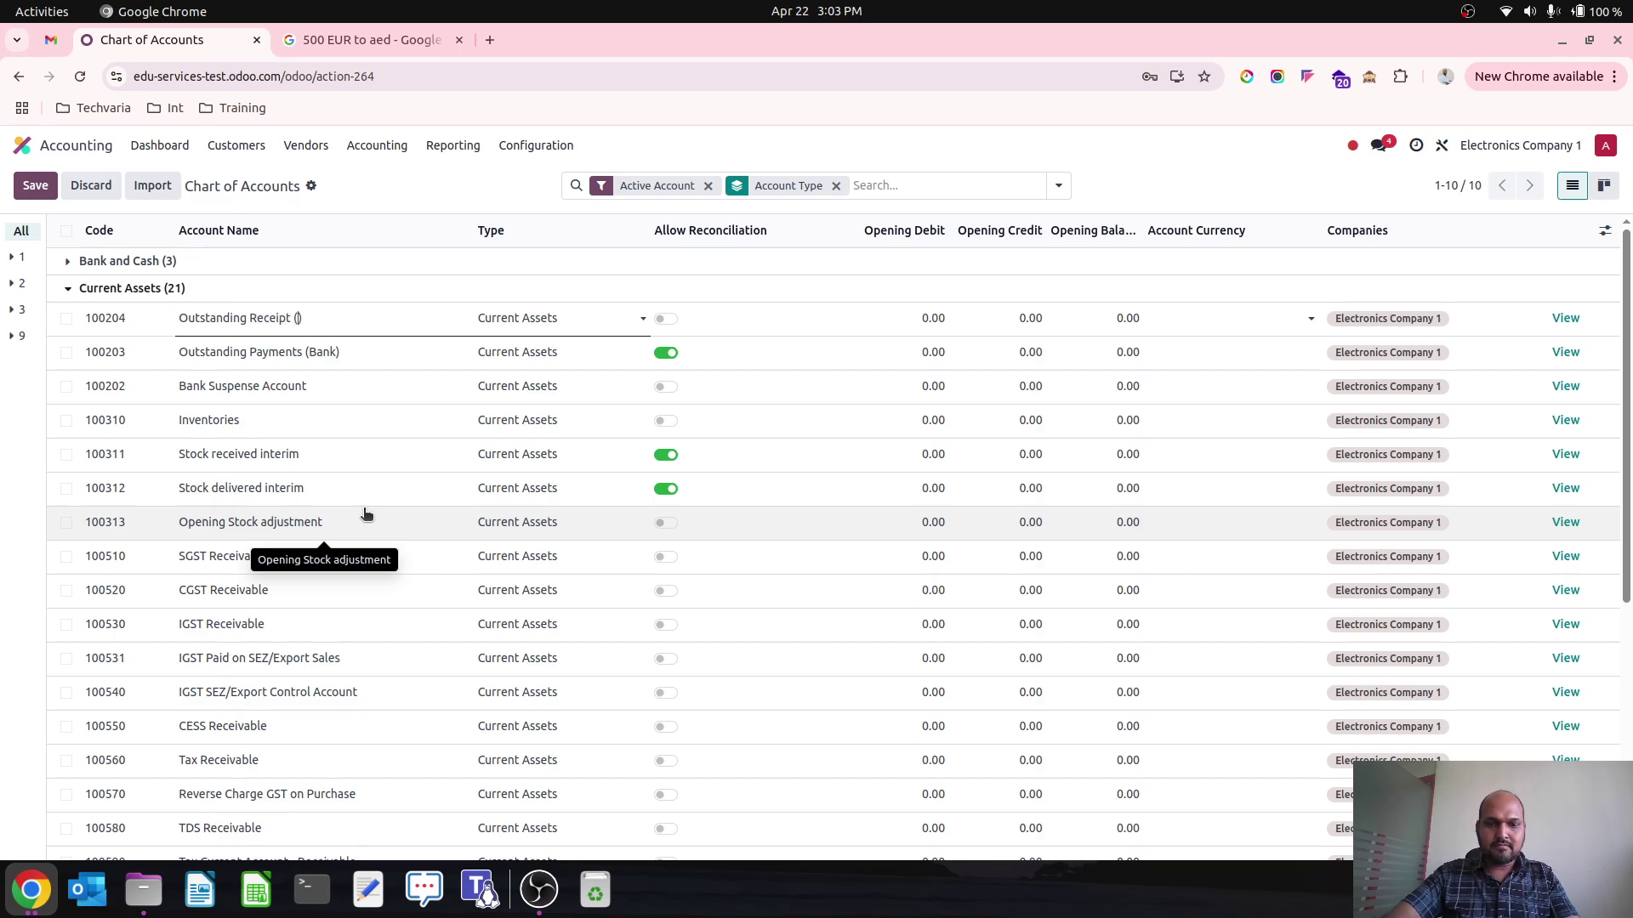
click(665, 318)
- Open the incoming payment methods of the Bank (INR) journal
click(533, 146)
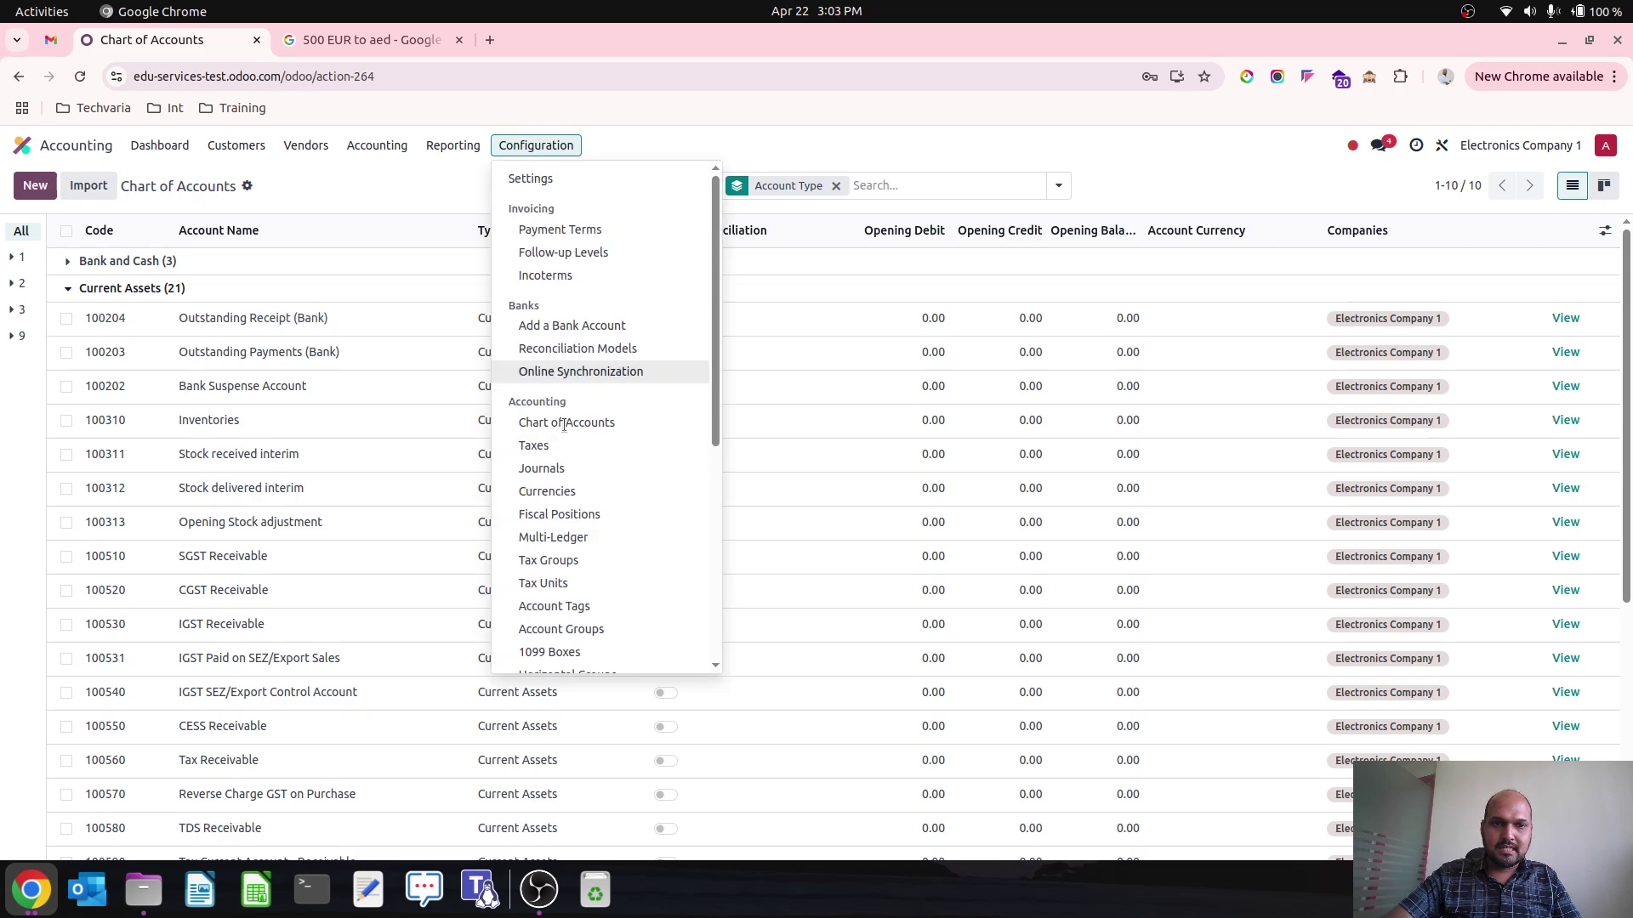
click(591, 468)
click(289, 331)
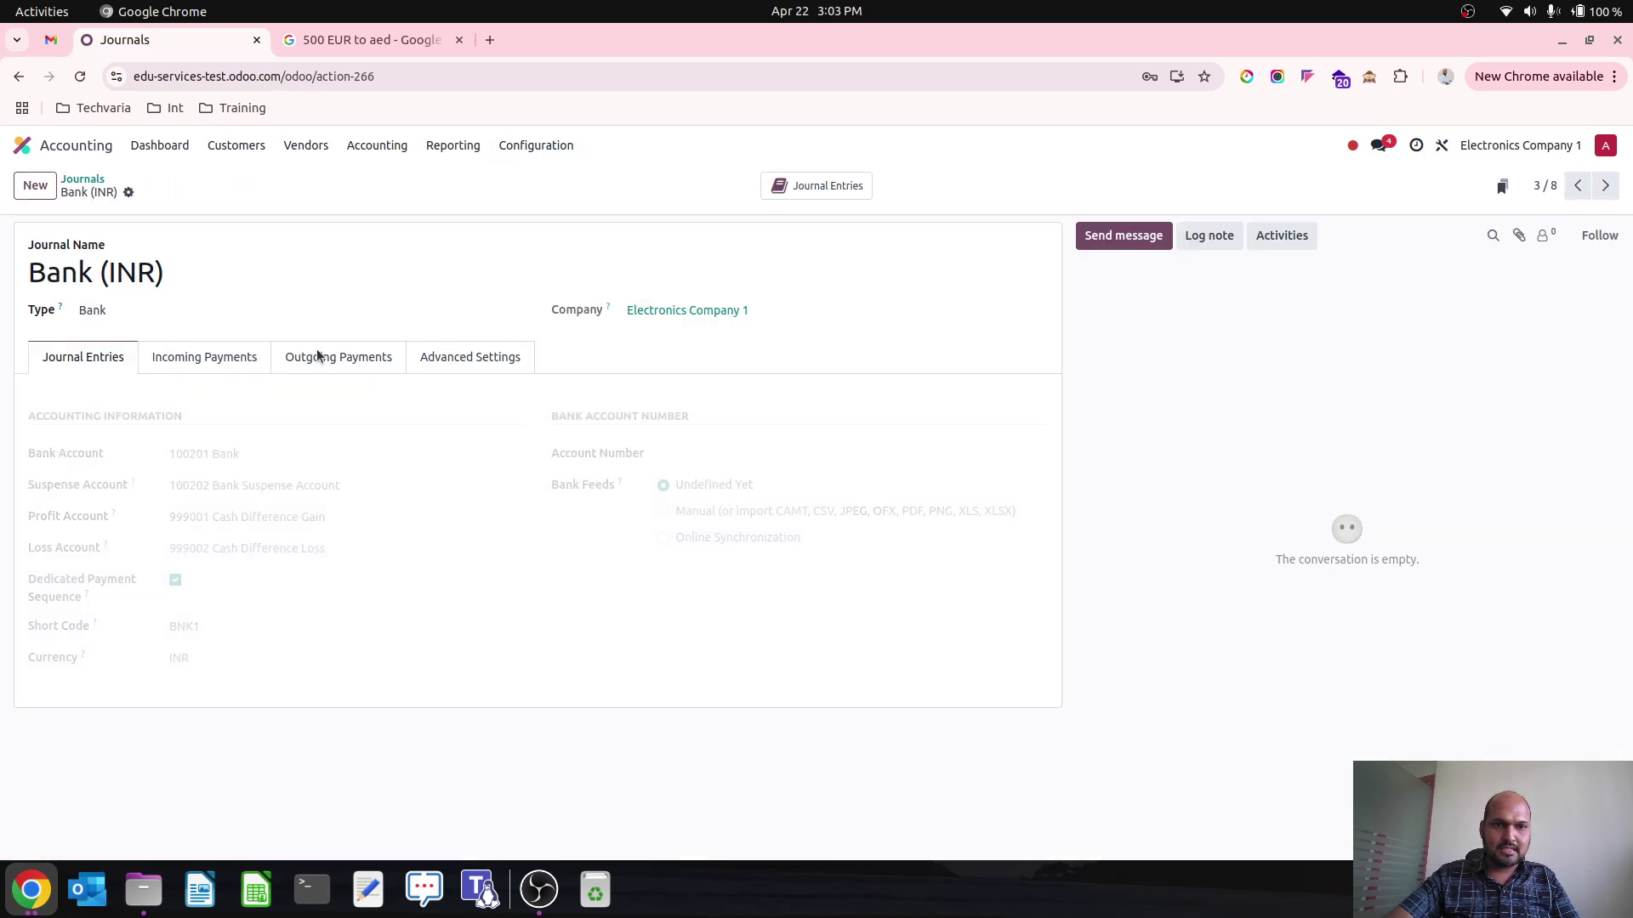
click(228, 361)
- Try assigning 100203 Outstanding Payments (Bank) as the outstanding receipts account of both incoming payment methods
click(629, 424)
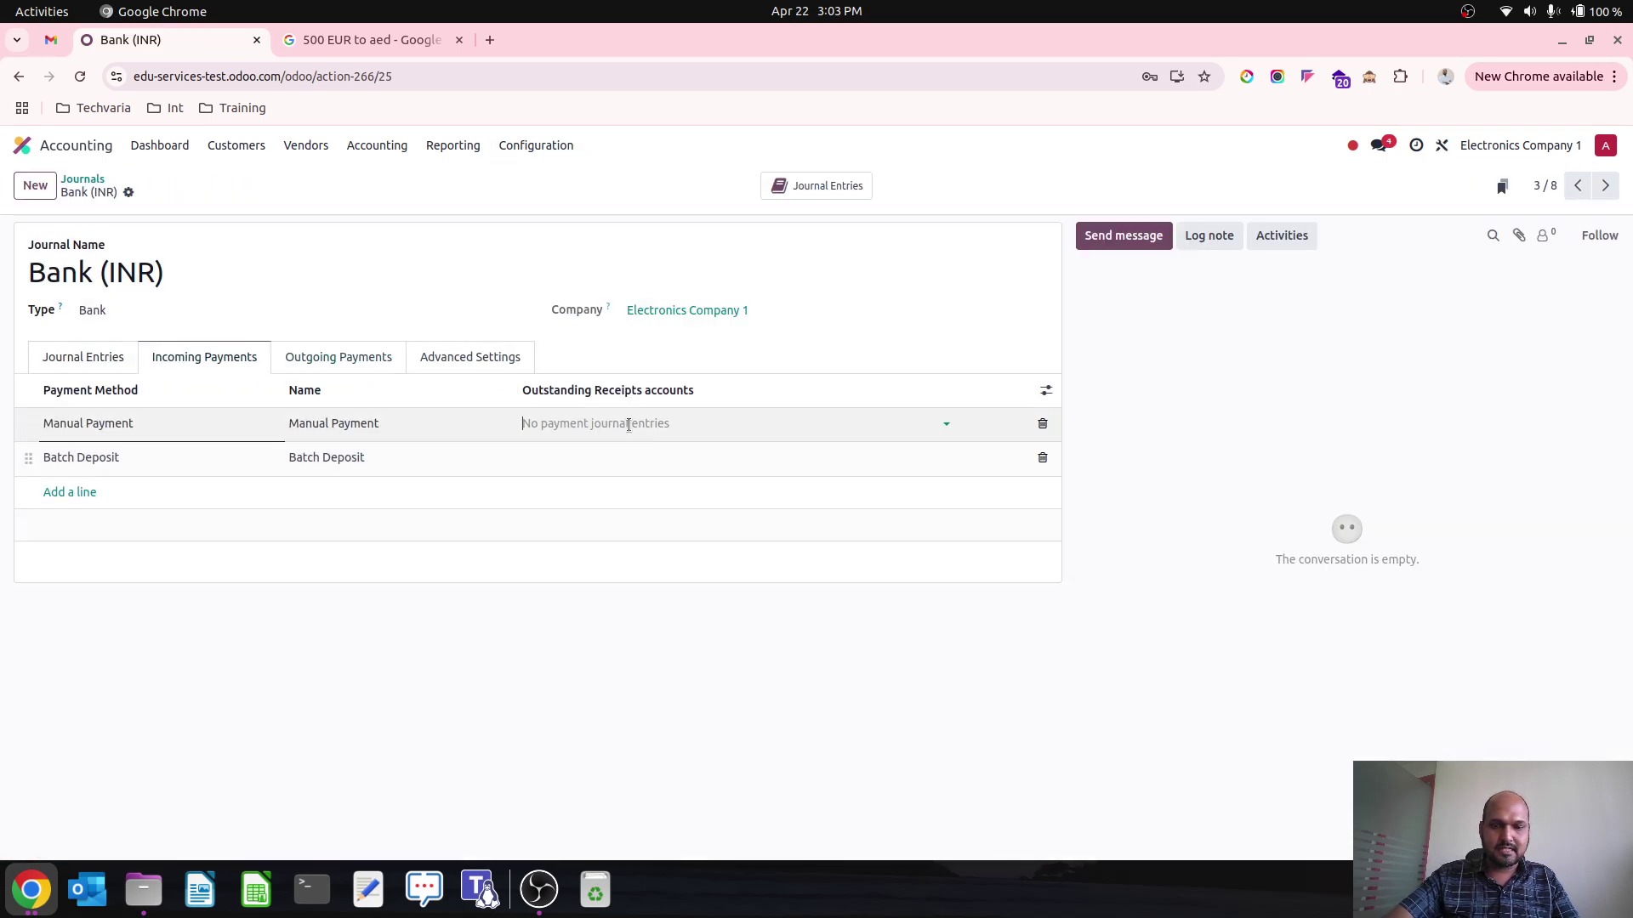
text(pay)
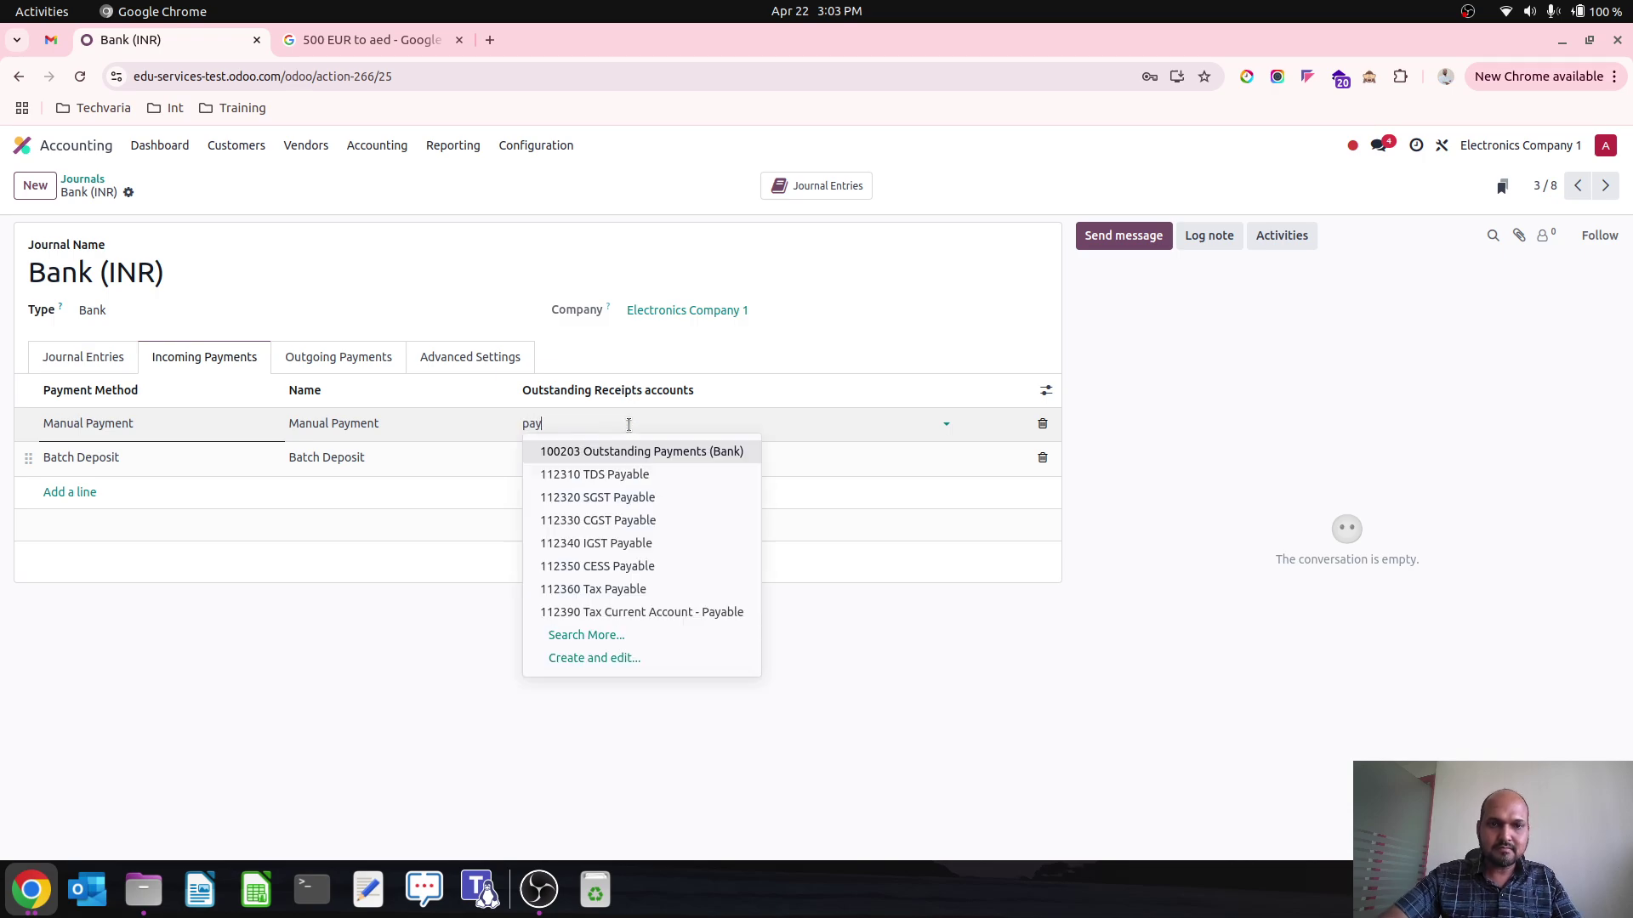
click(656, 459)
click(655, 459)
text(pay)
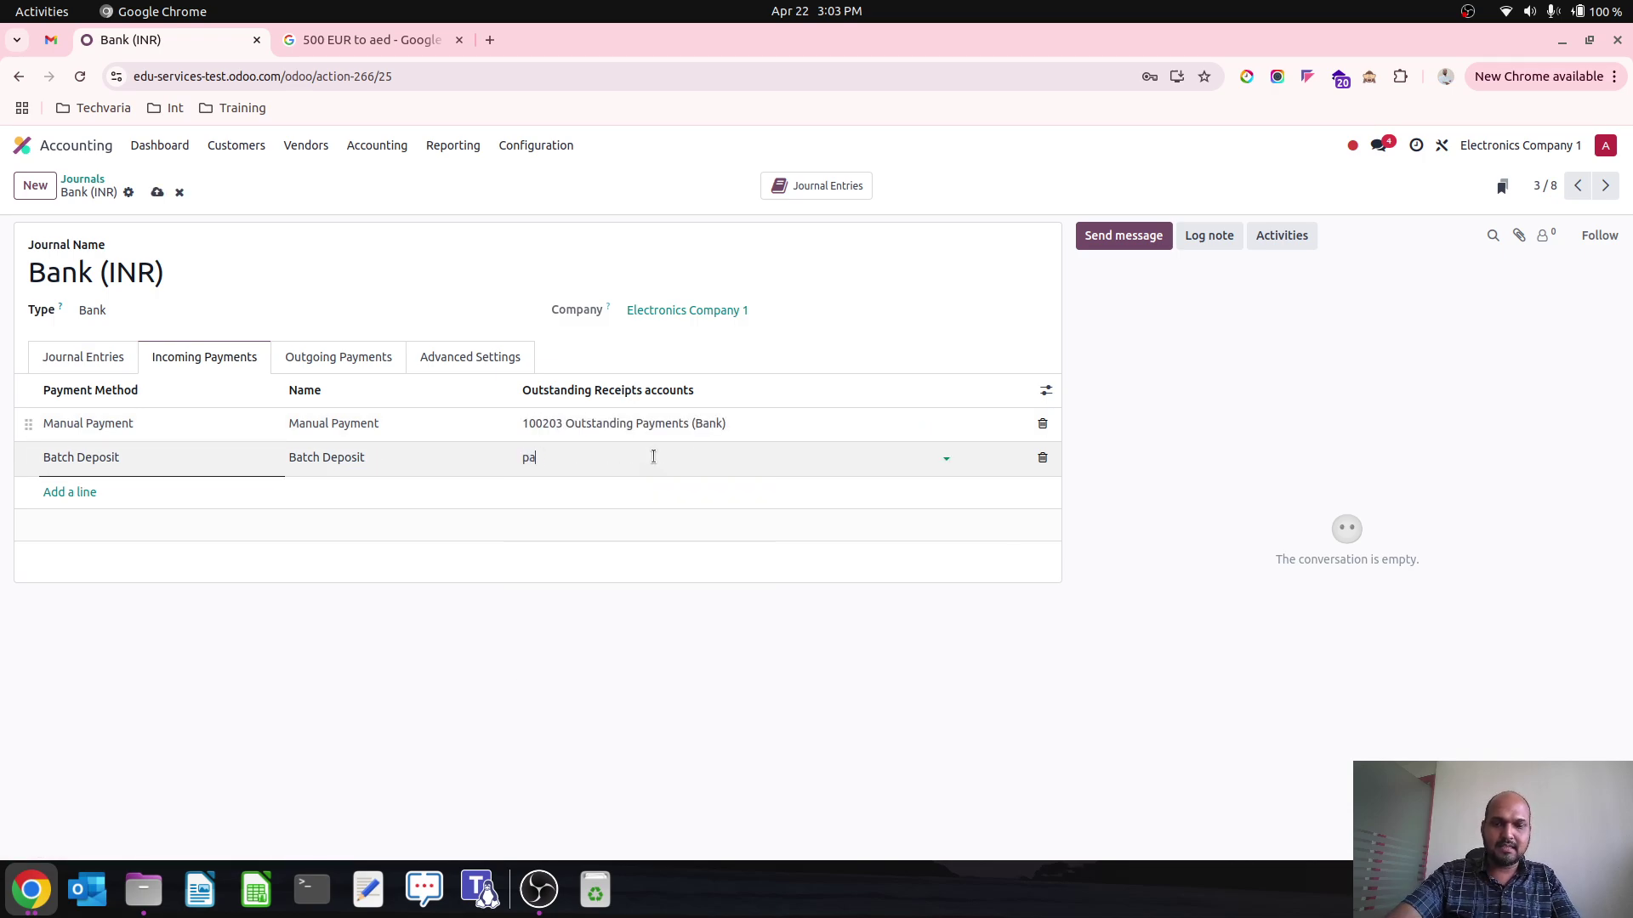
click(653, 488)
click(357, 357)
click(200, 361)
- Set the outstanding receipts account of Manual Payment and Batch Deposit to 100204 Outstanding Receipt (Bank)
click(596, 428)
text(recei)
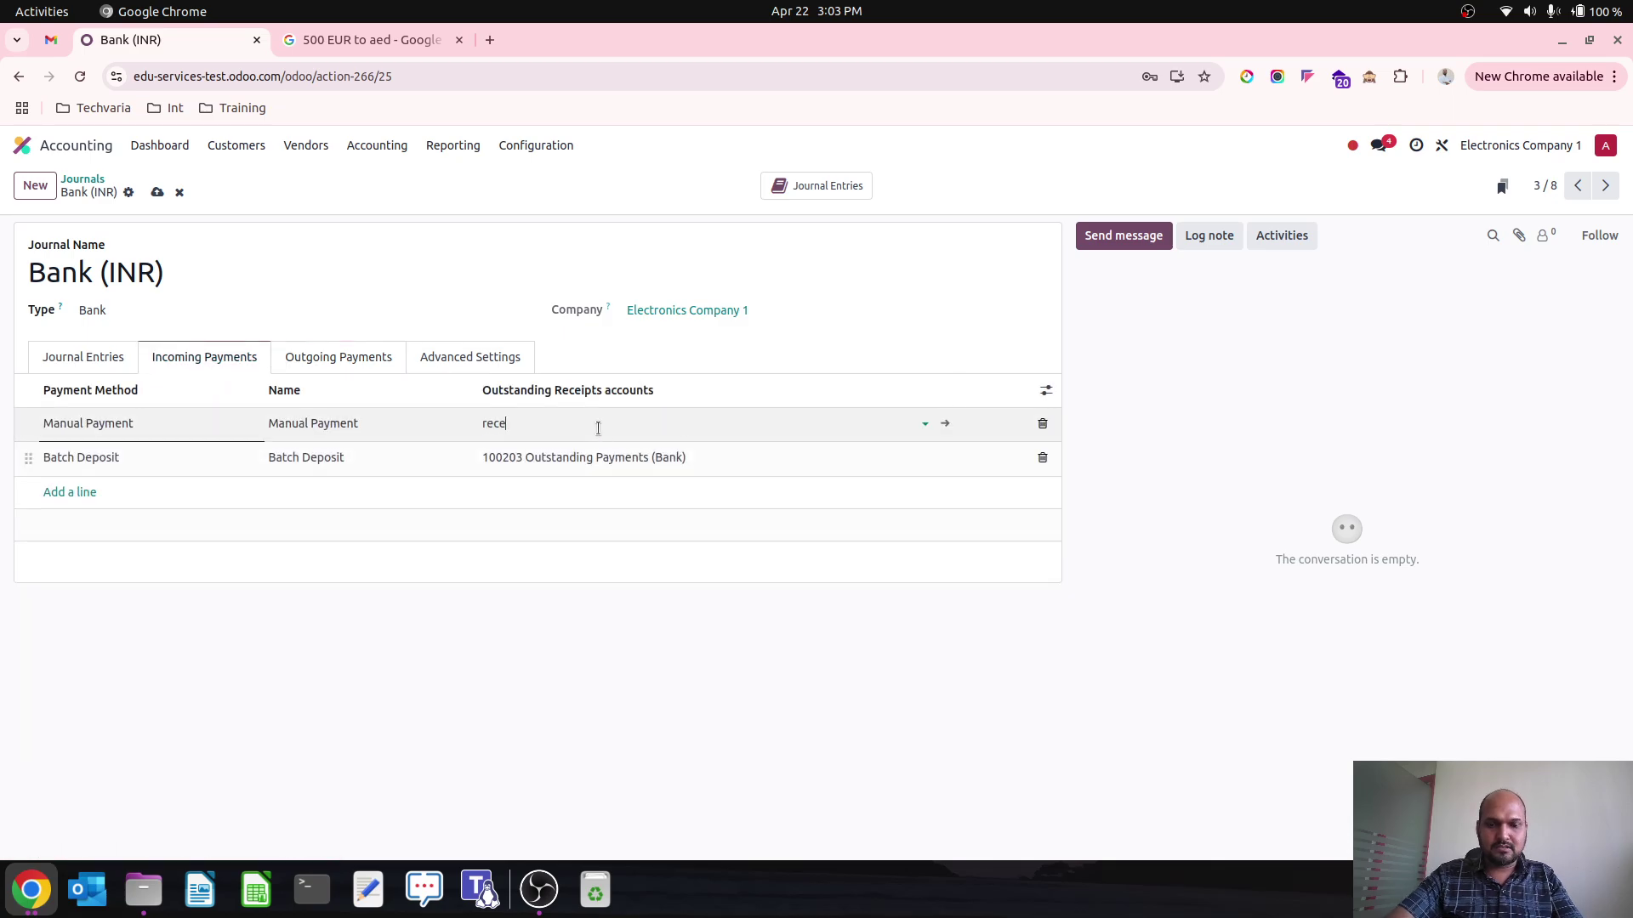
click(610, 451)
click(623, 457)
text(recei)
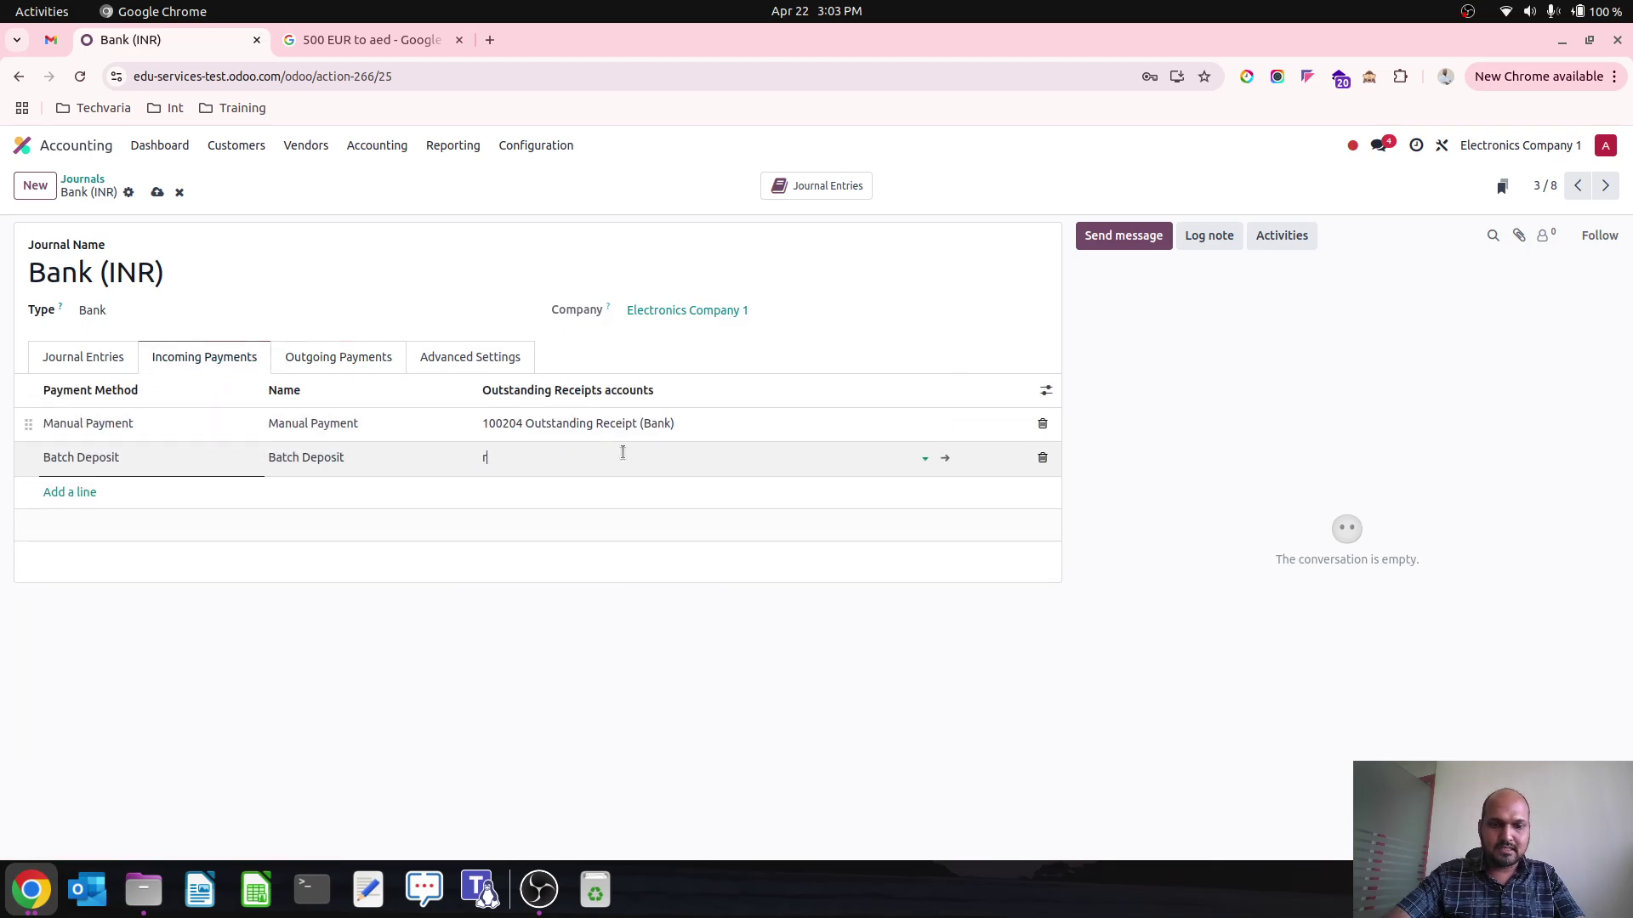
click(626, 485)
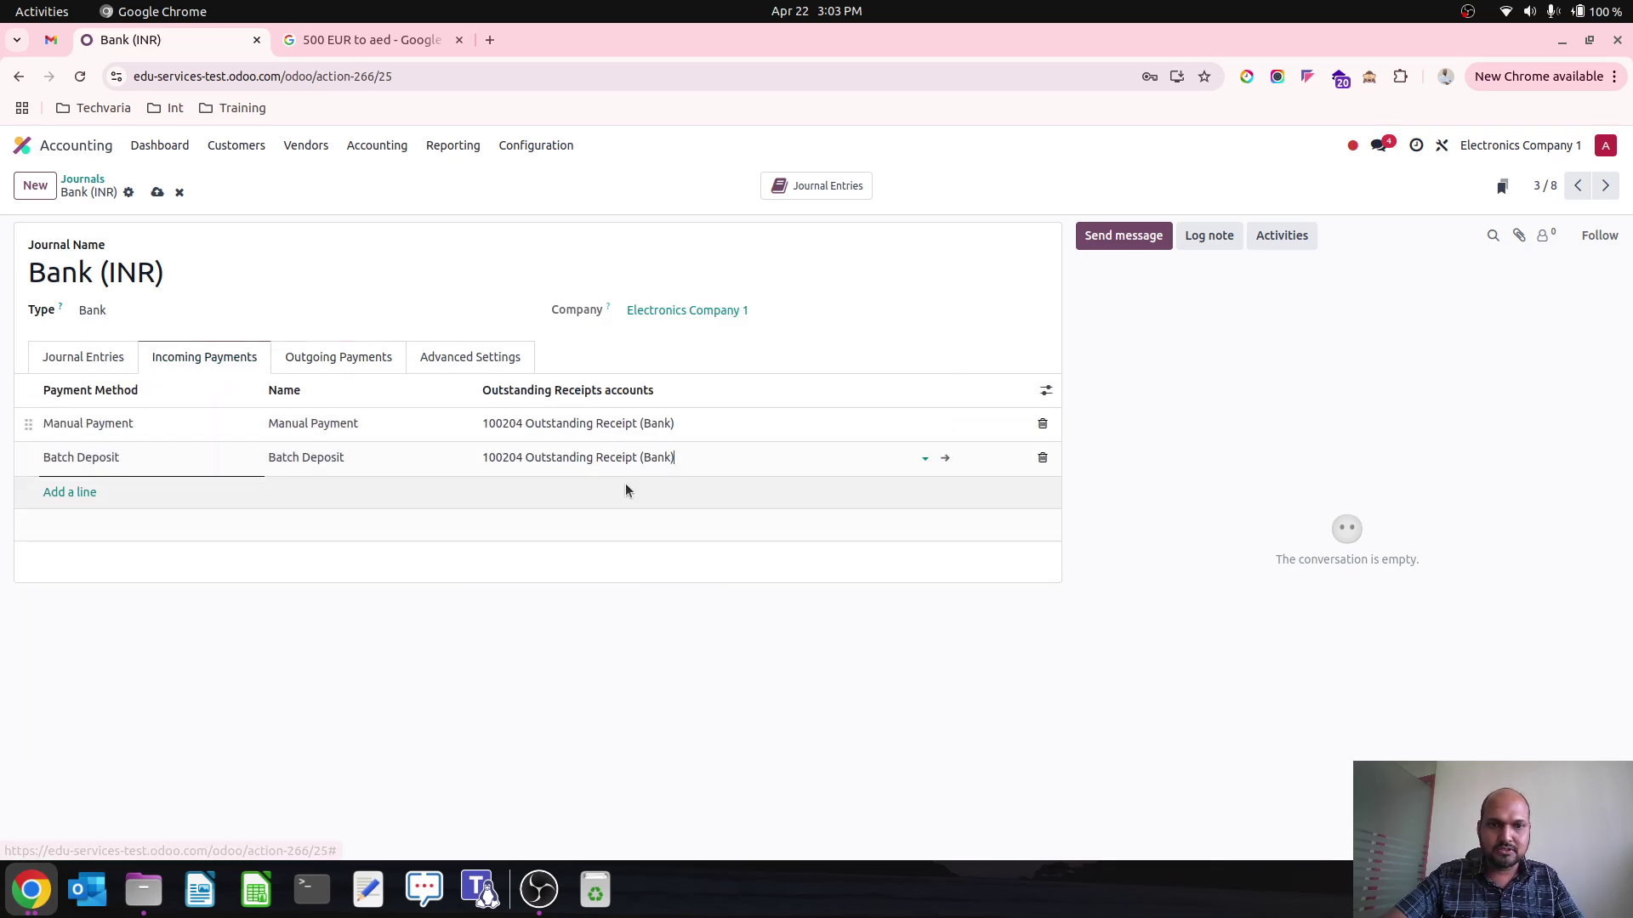
- Set the outstanding payments account of Manual Payment and Checks to 100203 Outstanding Payments (Bank) and save the Bank (INR) journal
click(372, 358)
click(601, 422)
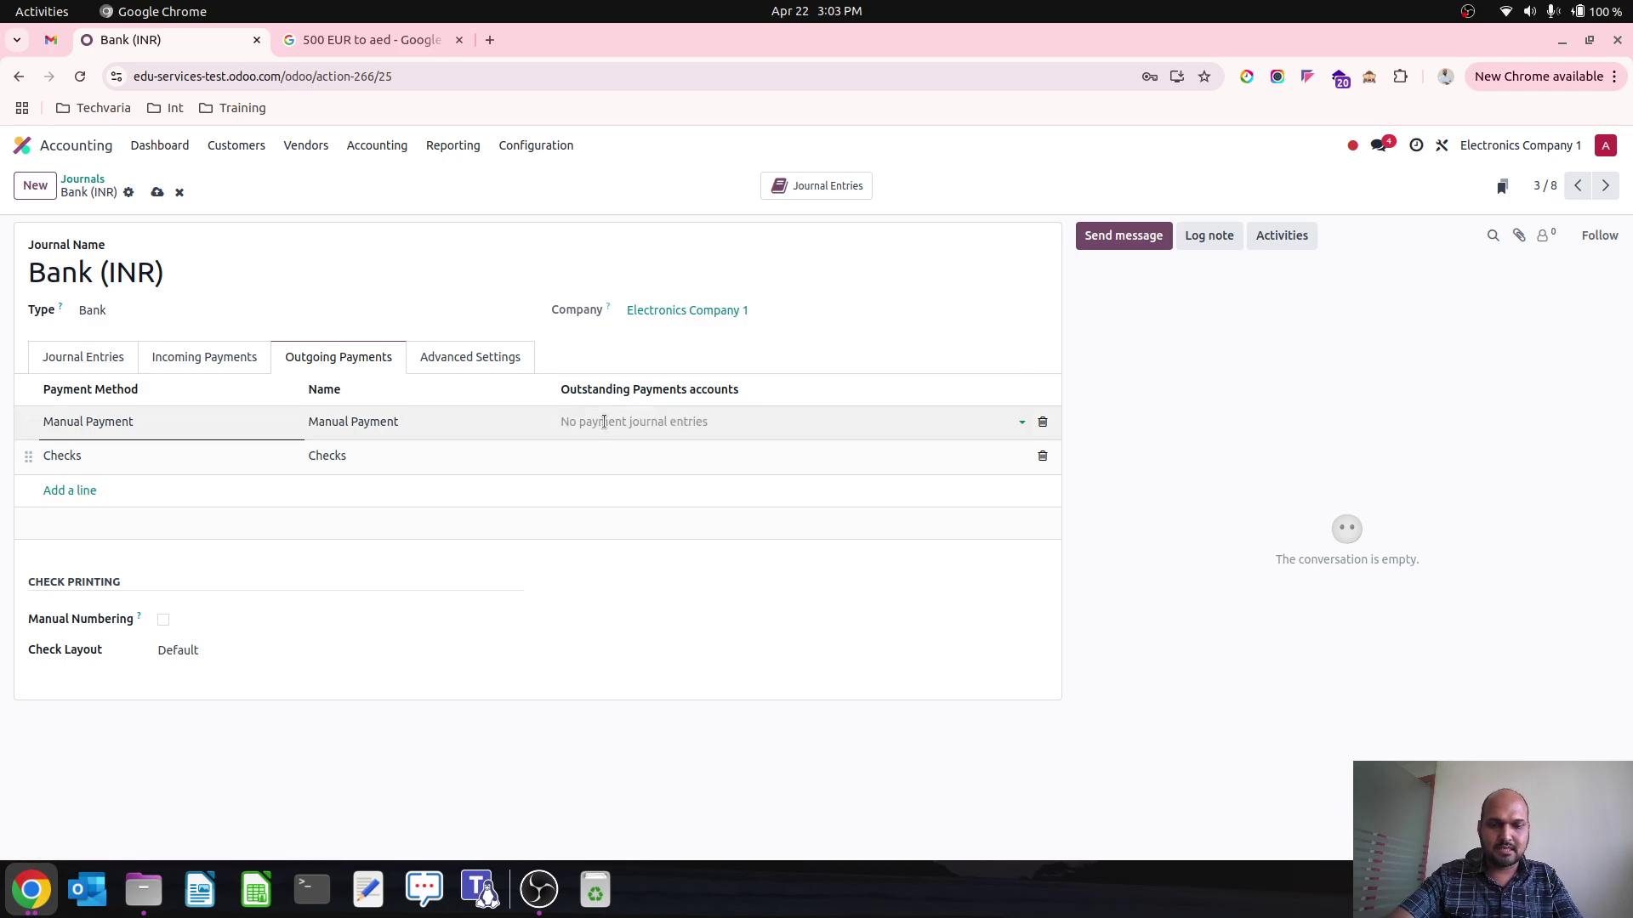
text(paym)
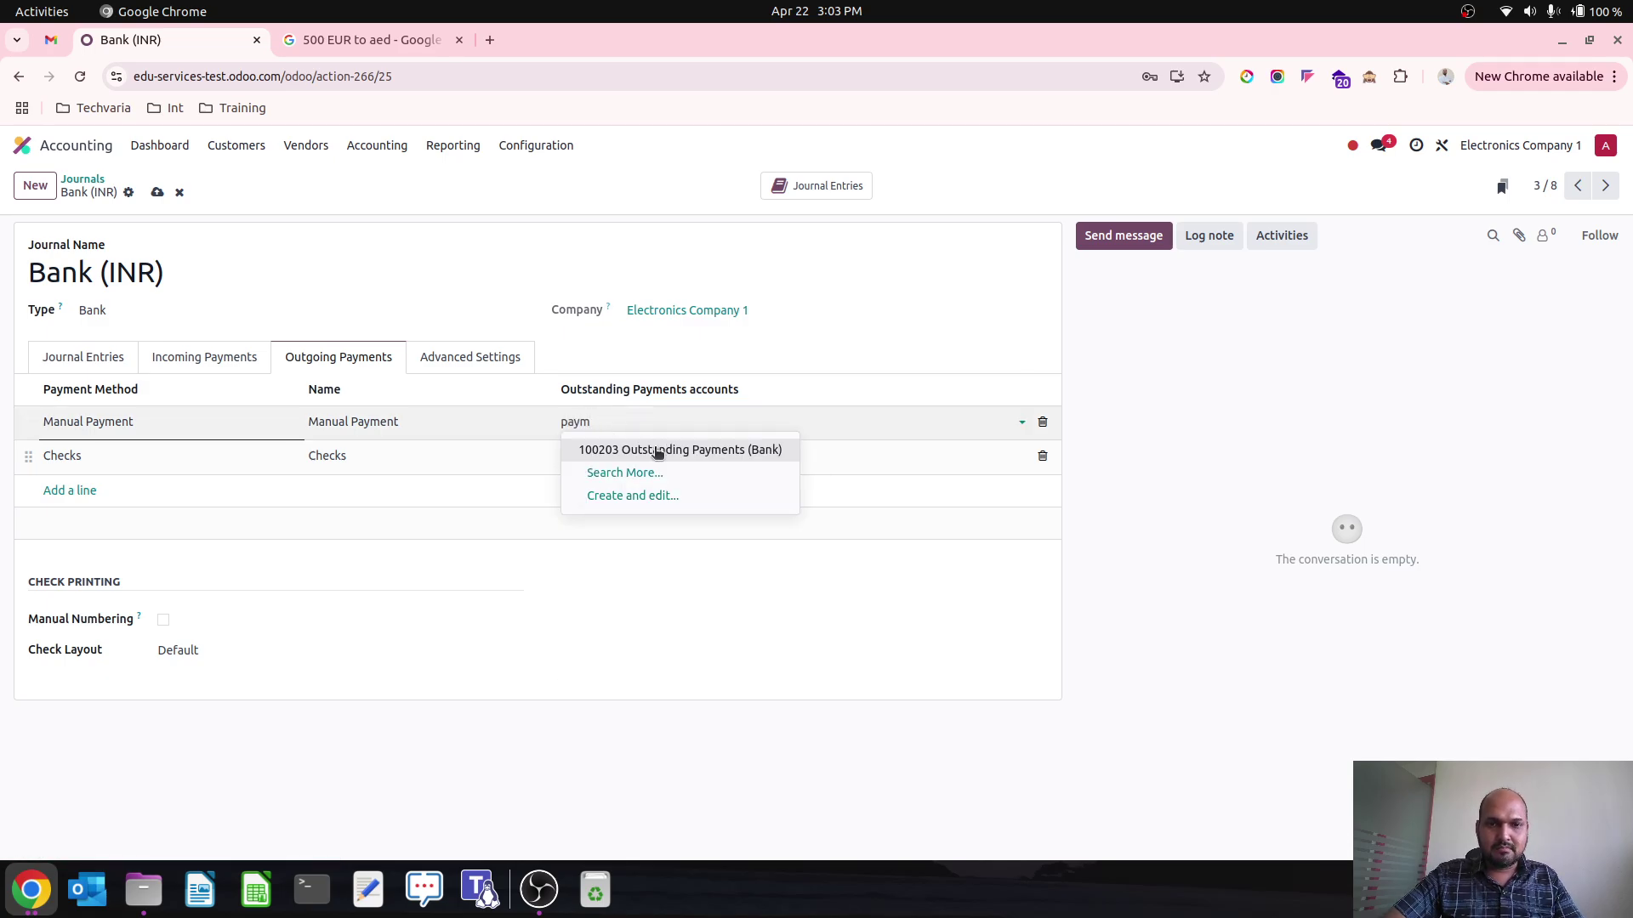
click(657, 451)
text(paym)
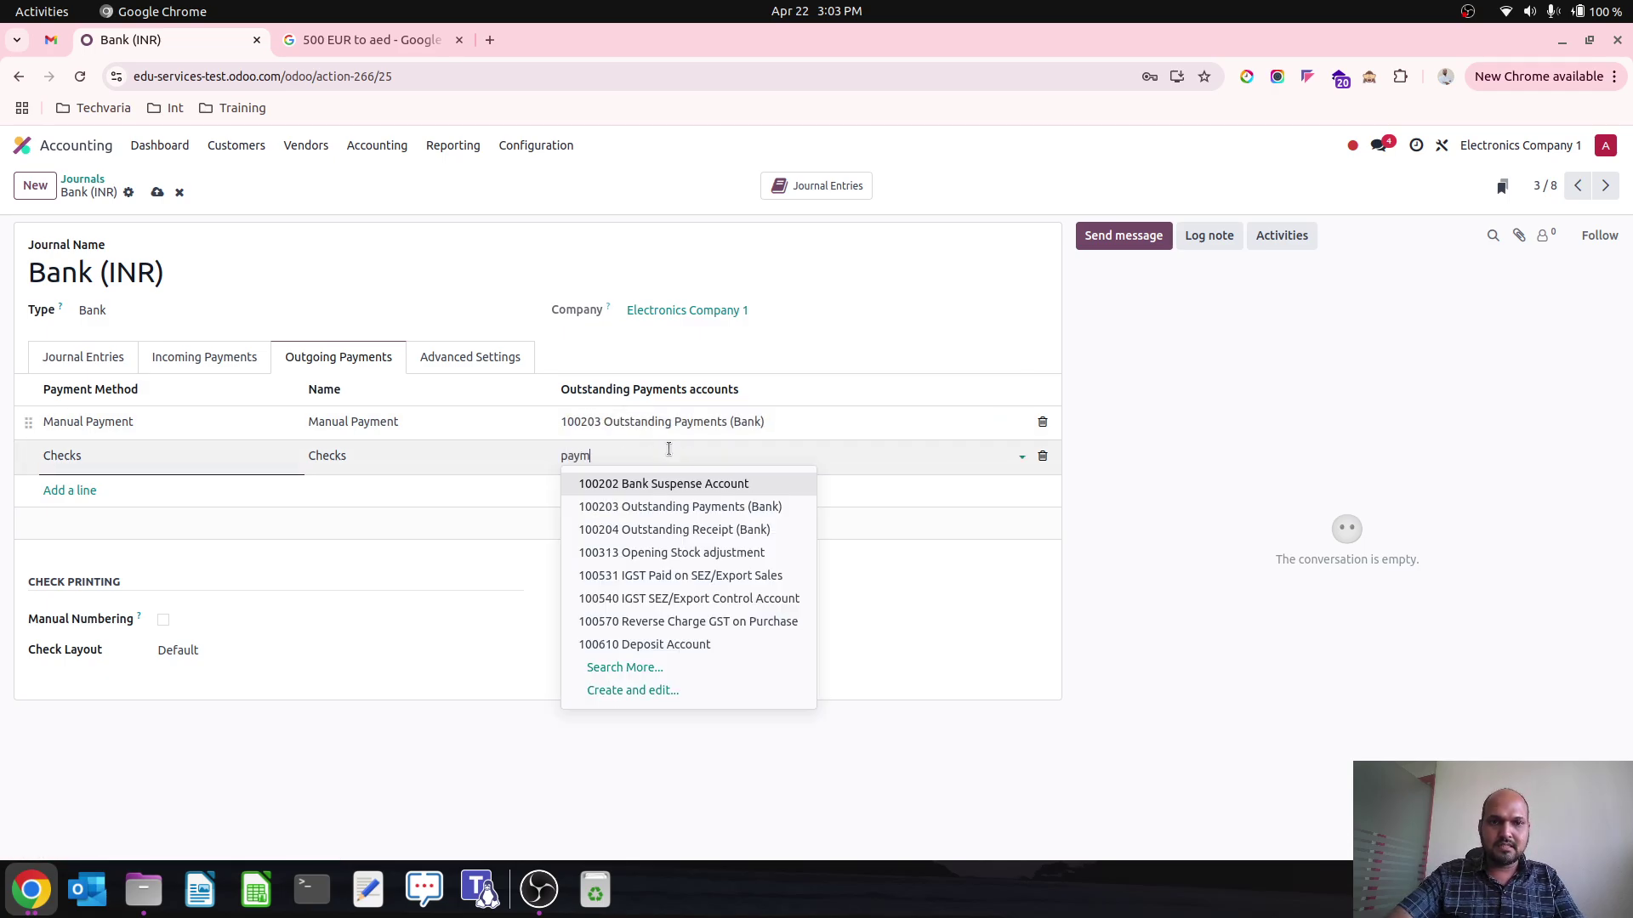
click(678, 485)
click(228, 358)
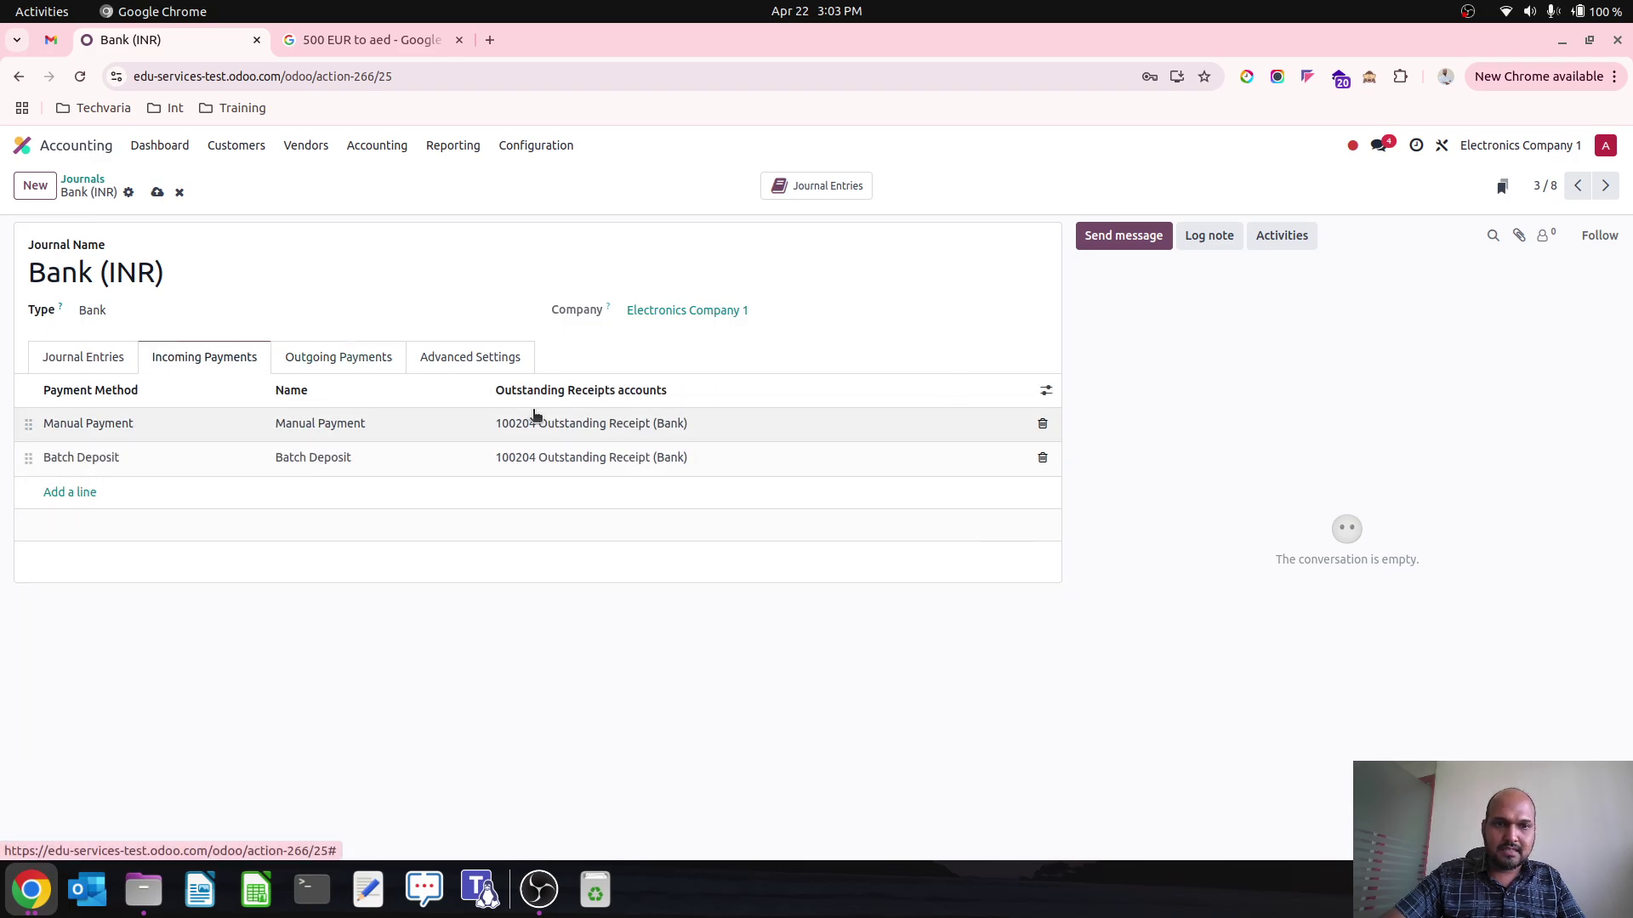
click(156, 192)
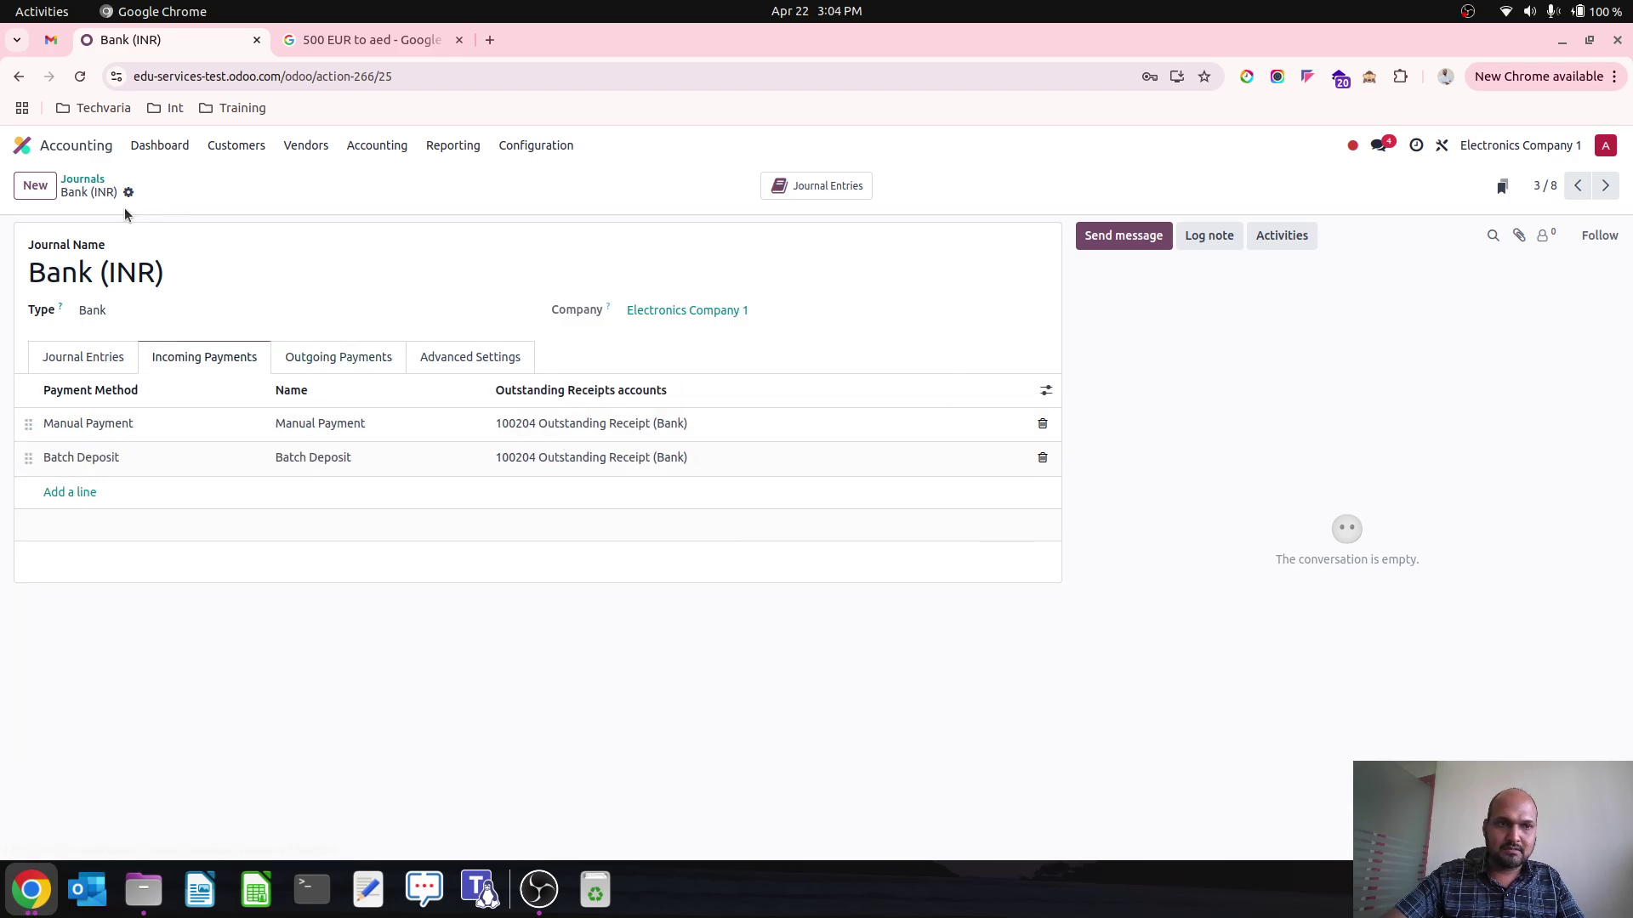
- Create and save a new journal named "Bank (EUR)" with type Bank and currency EUR
click(82, 179)
click(34, 185)
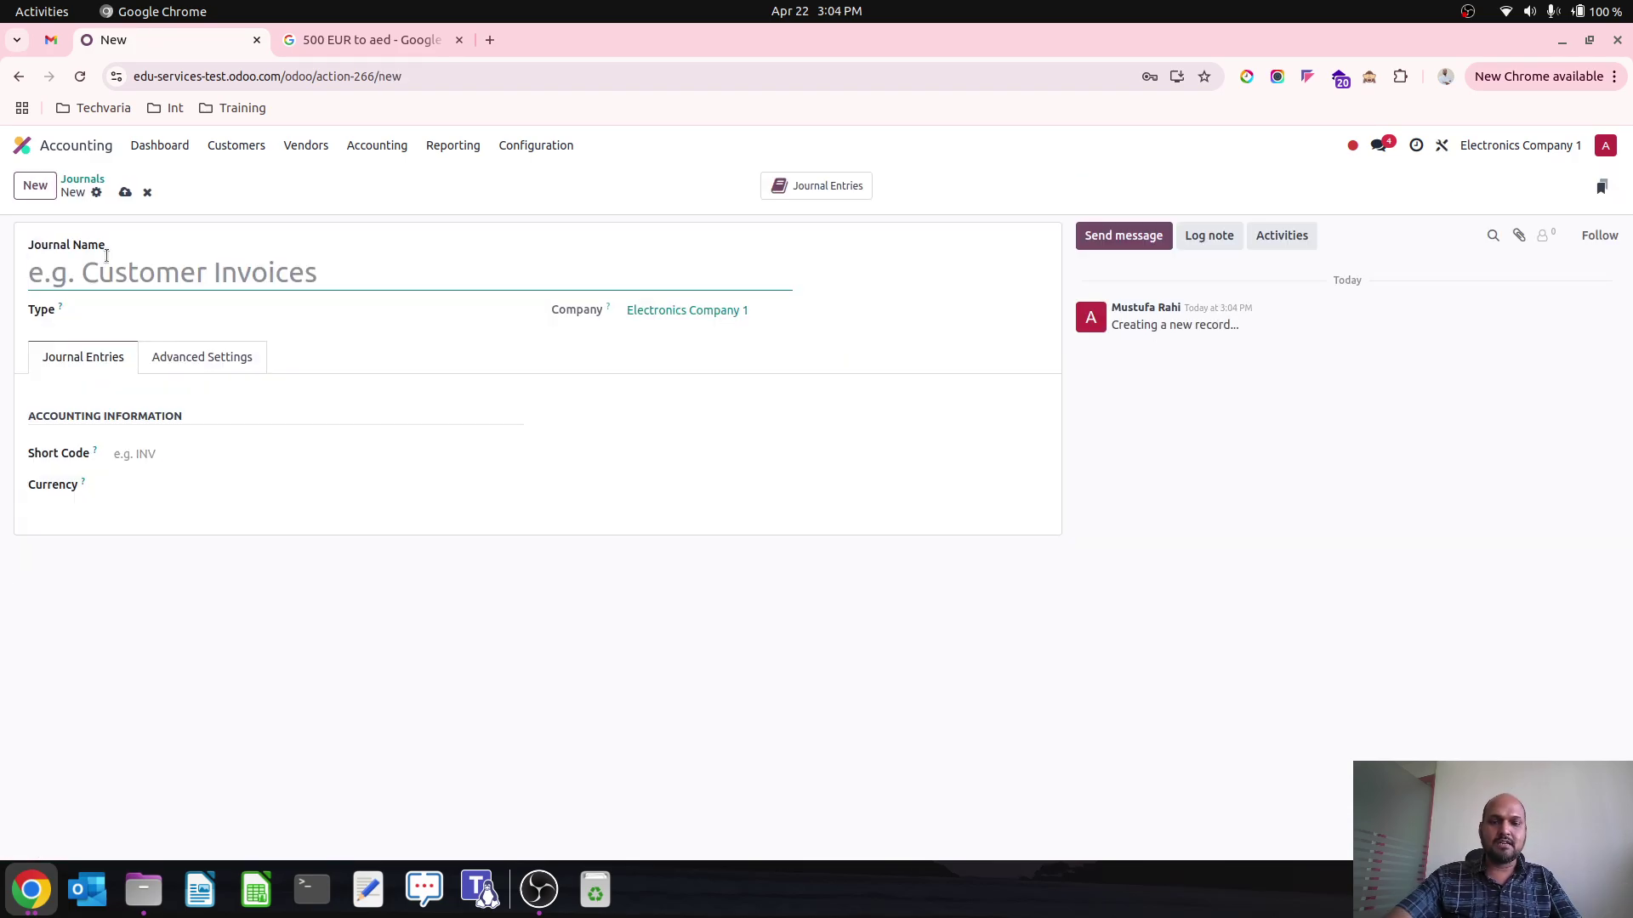
text(Bank )
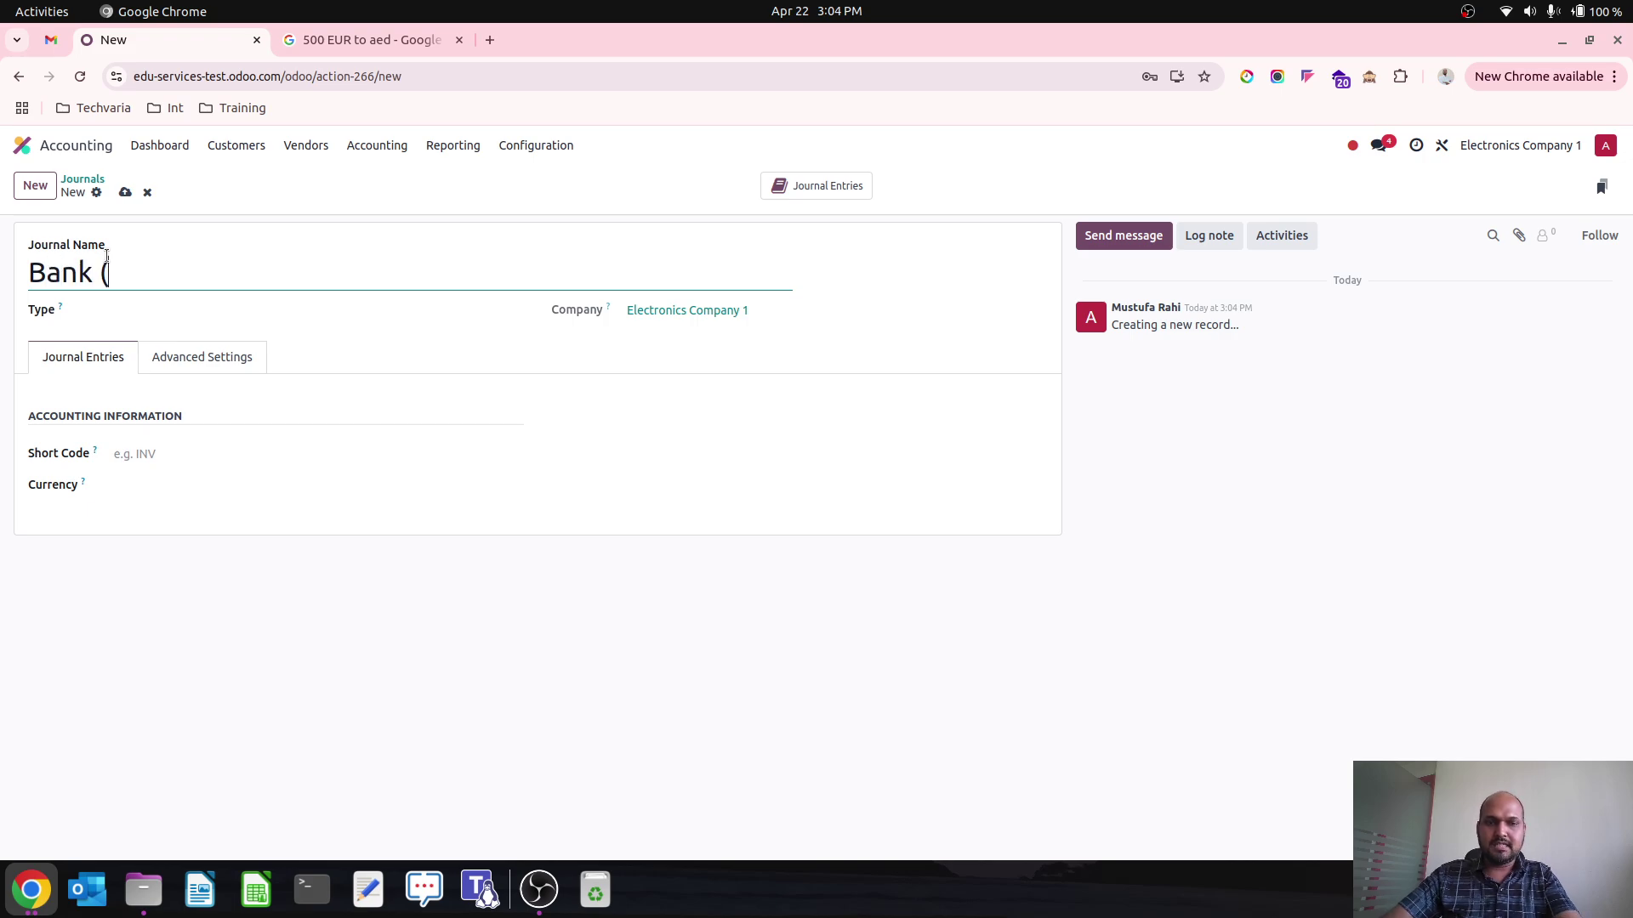
text((EUR)
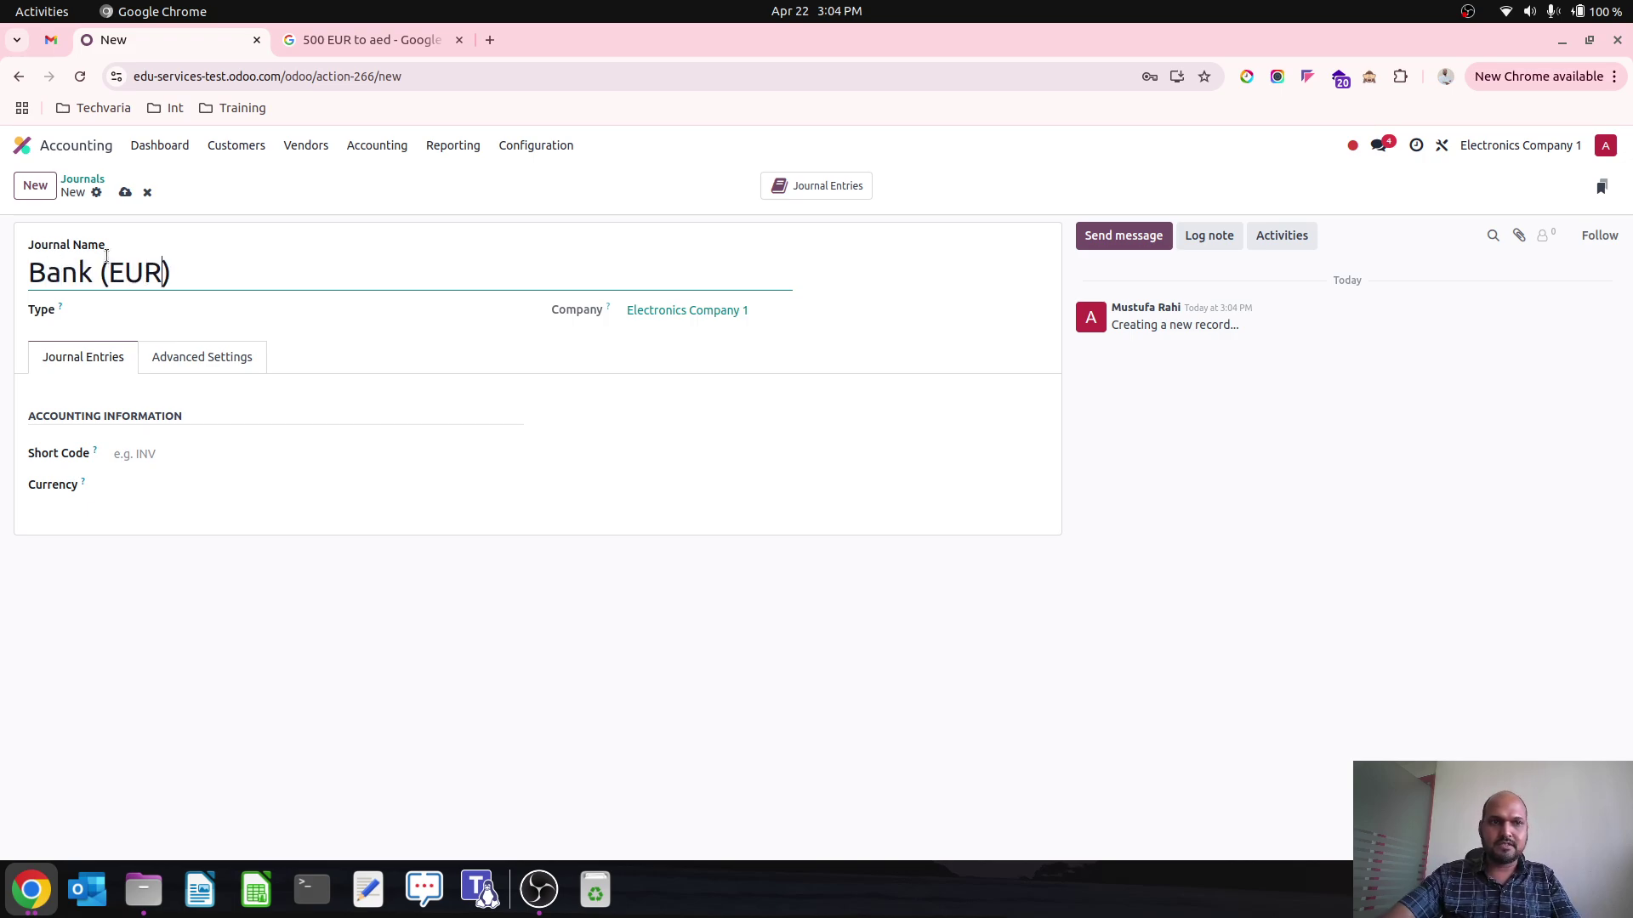
click(129, 316)
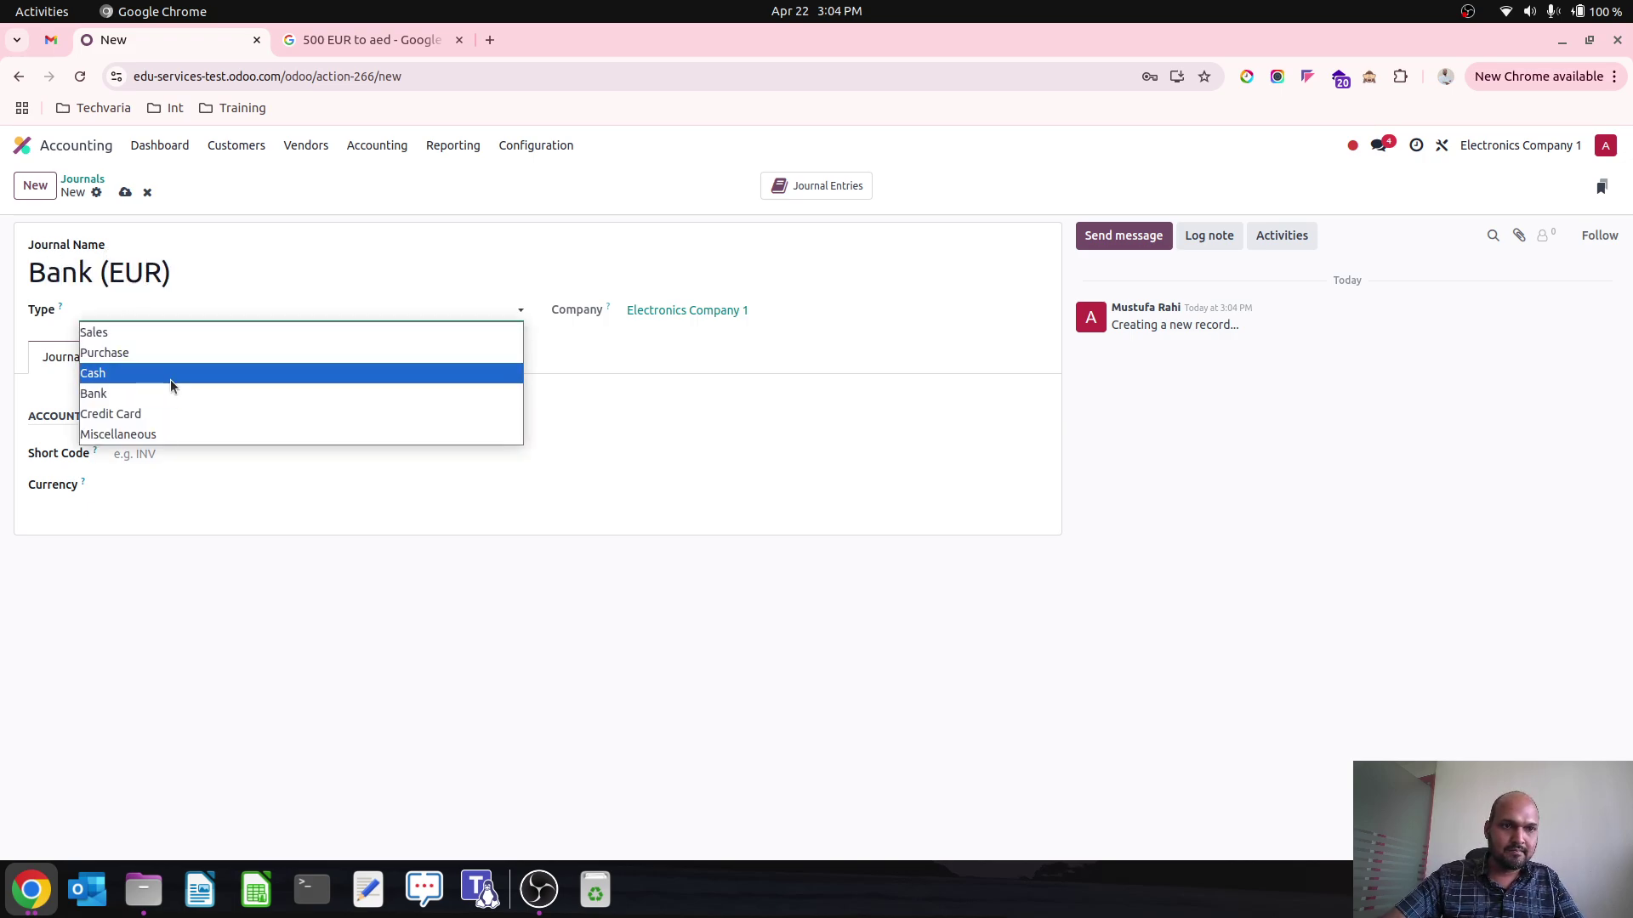
click(201, 392)
click(205, 658)
click(238, 711)
click(191, 193)
- Set the outstanding receipts account of both Bank (EUR) incoming payment methods to 100204 Outstanding Receipt (Bank)
click(214, 356)
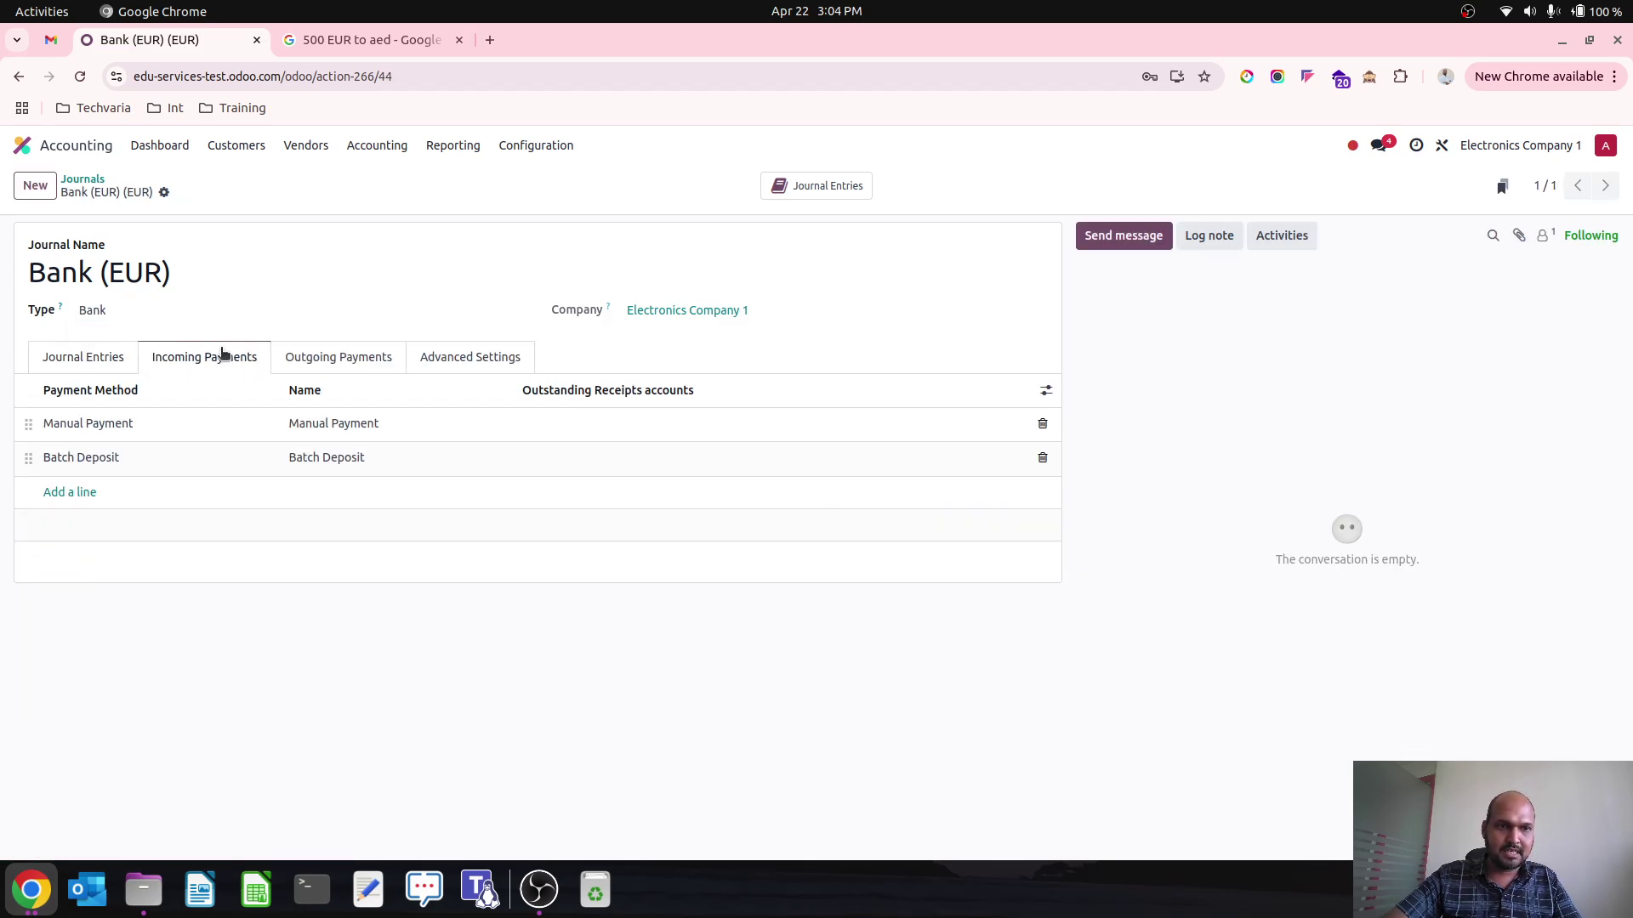
click(585, 423)
text(rece)
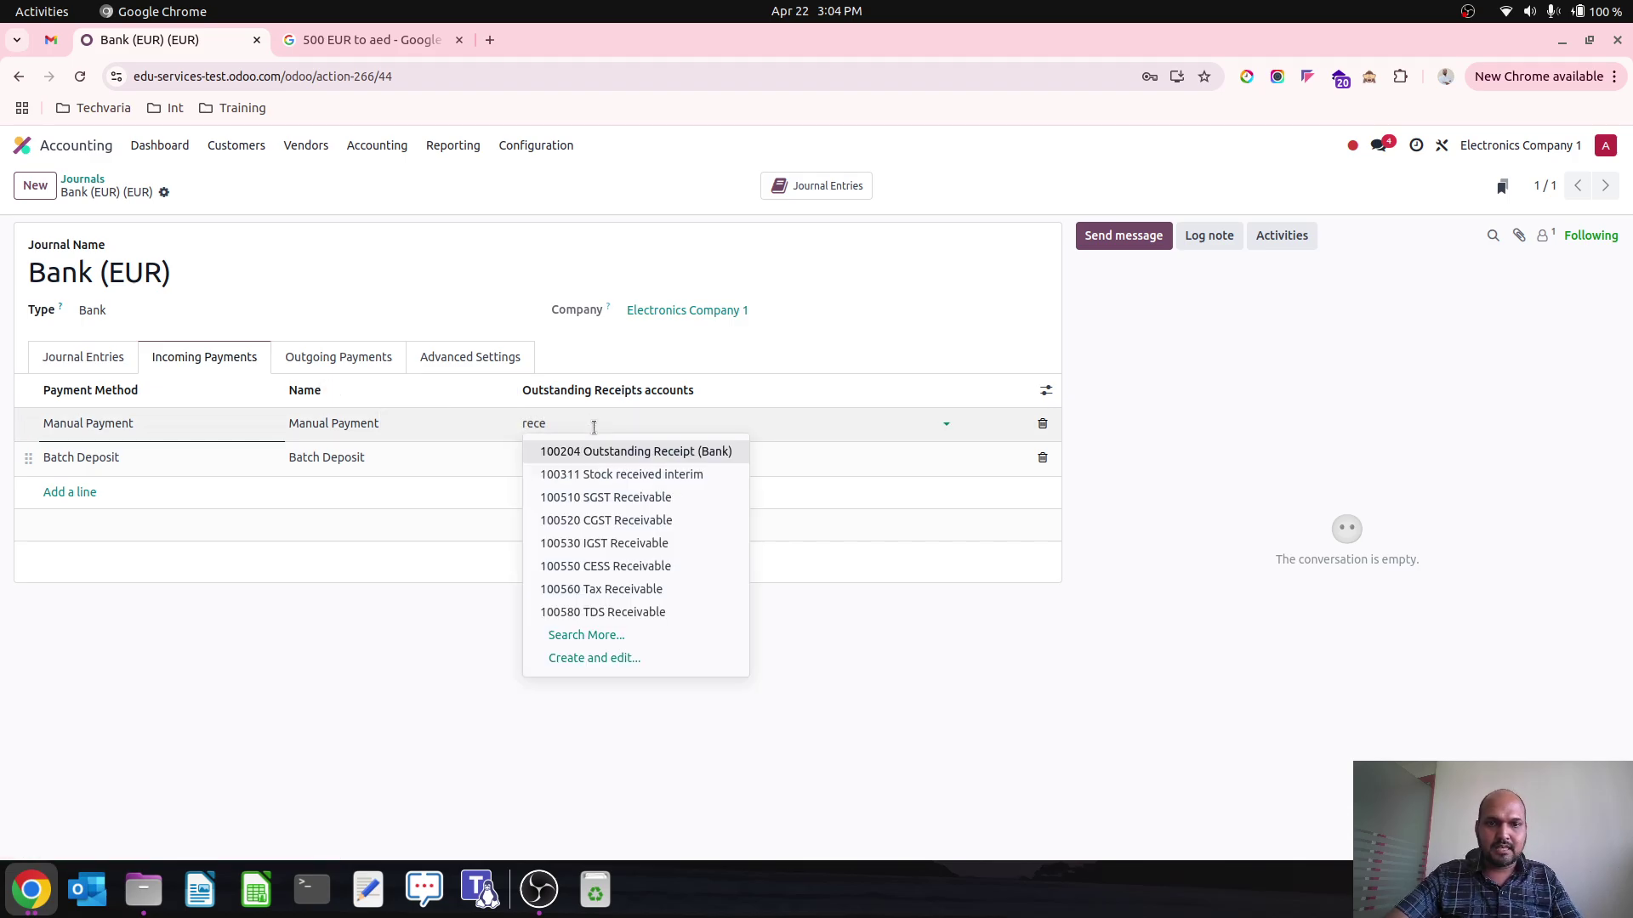
click(612, 451)
click(611, 455)
text(rece)
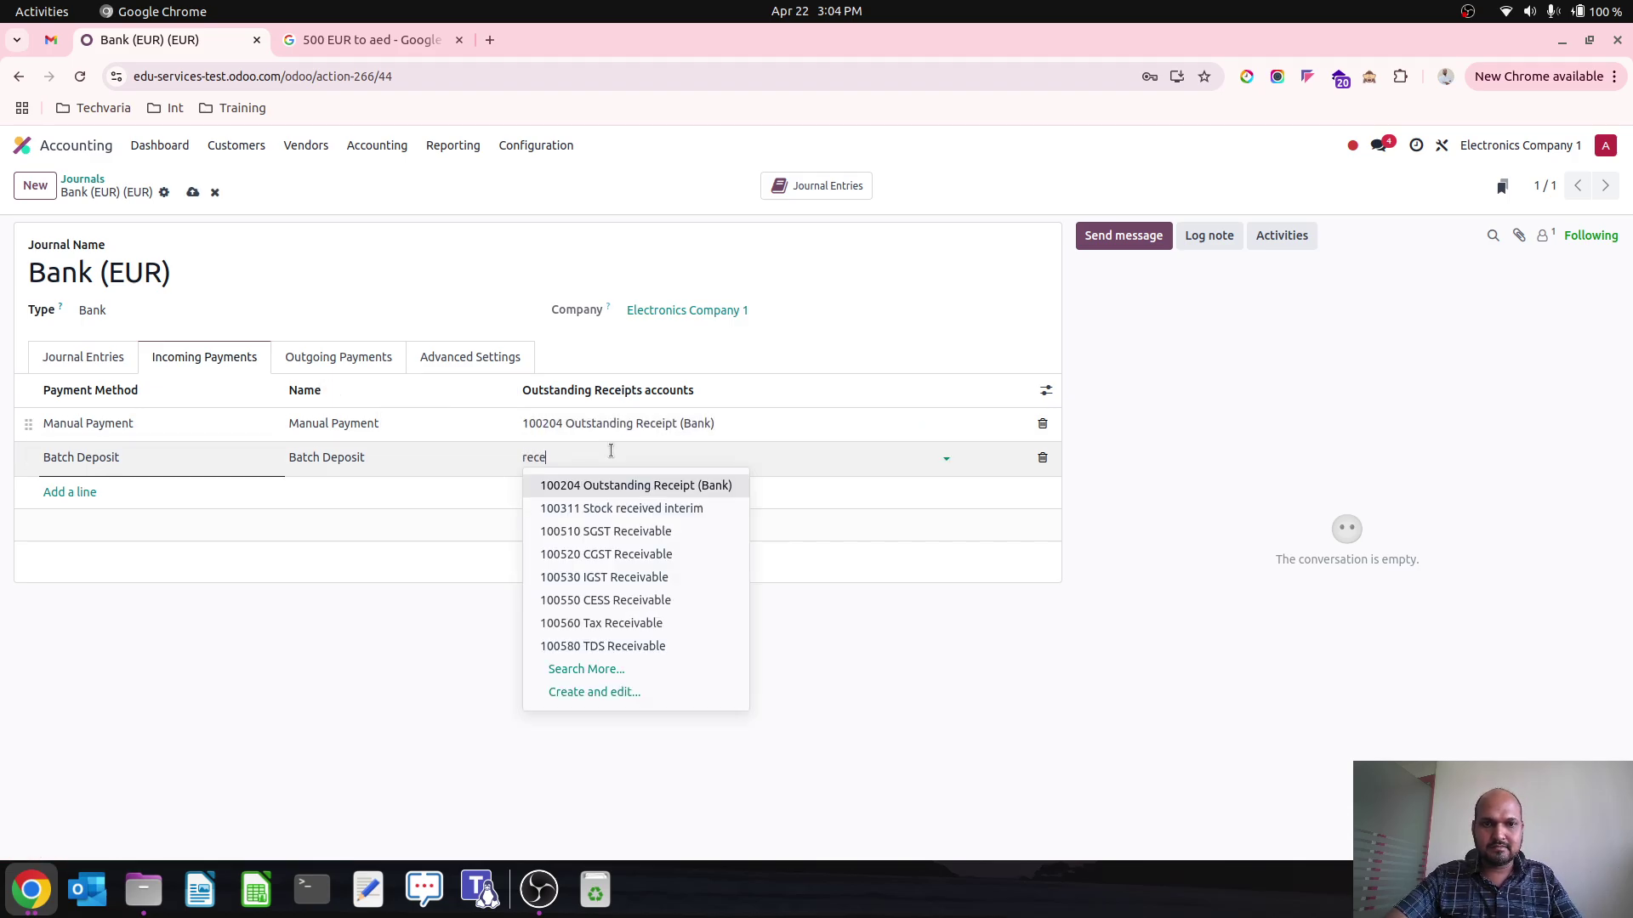
click(634, 486)
- Assign 100203 Outstanding Payments (Bank) to both outgoing payment methods of the Bank (EUR) journal and save it
click(361, 358)
click(625, 420)
text(paym)
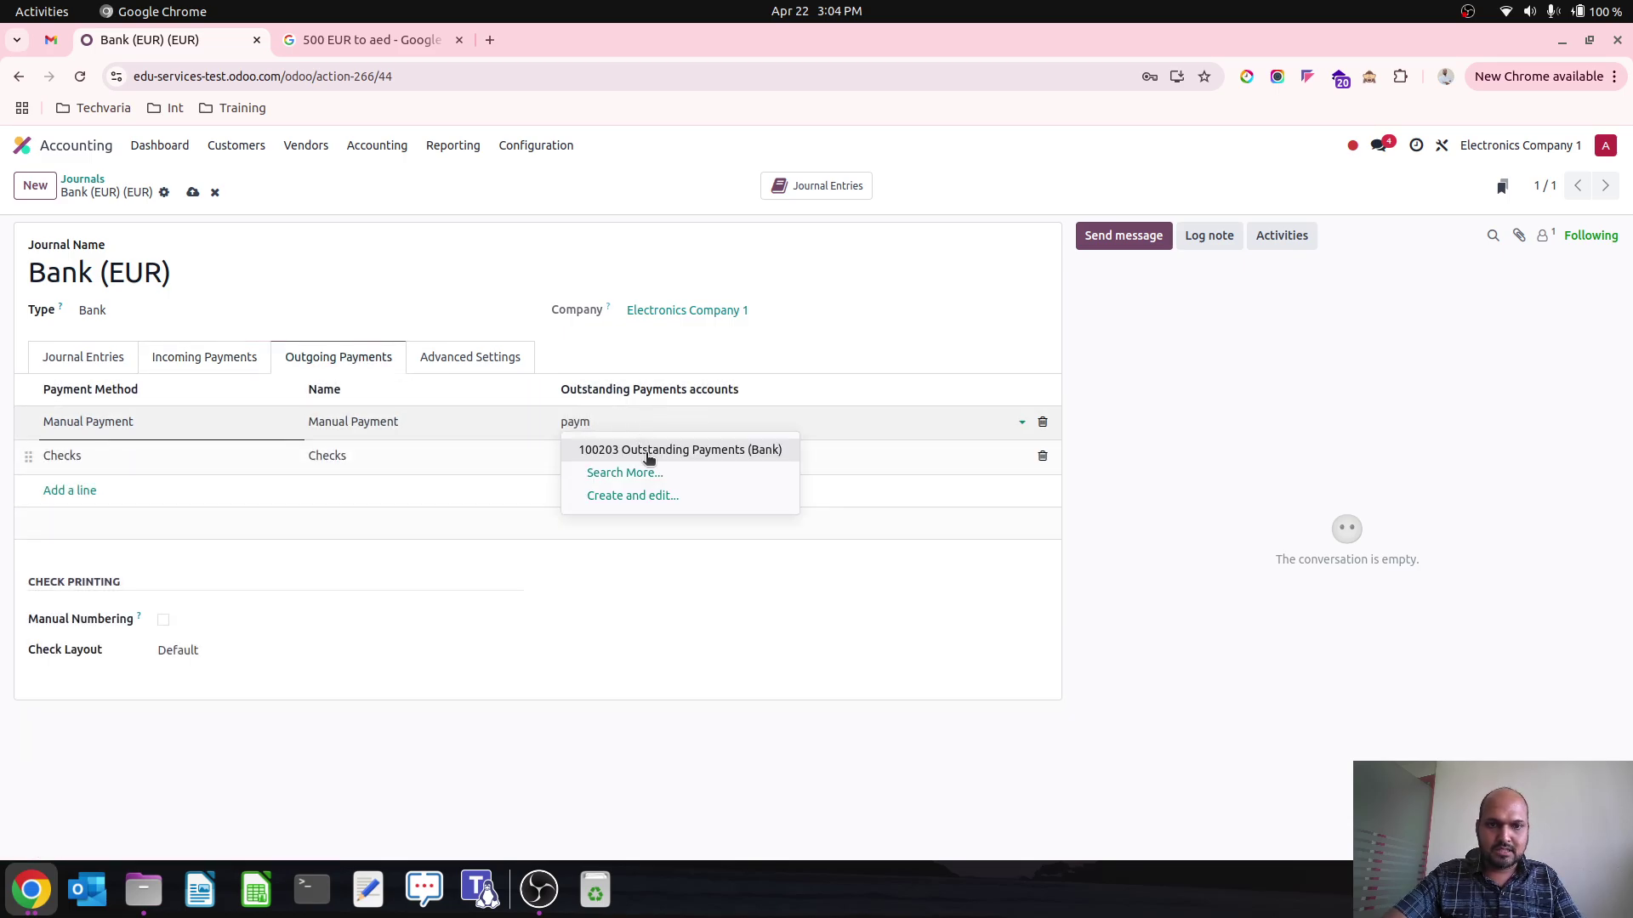
click(649, 450)
click(666, 455)
text(pay)
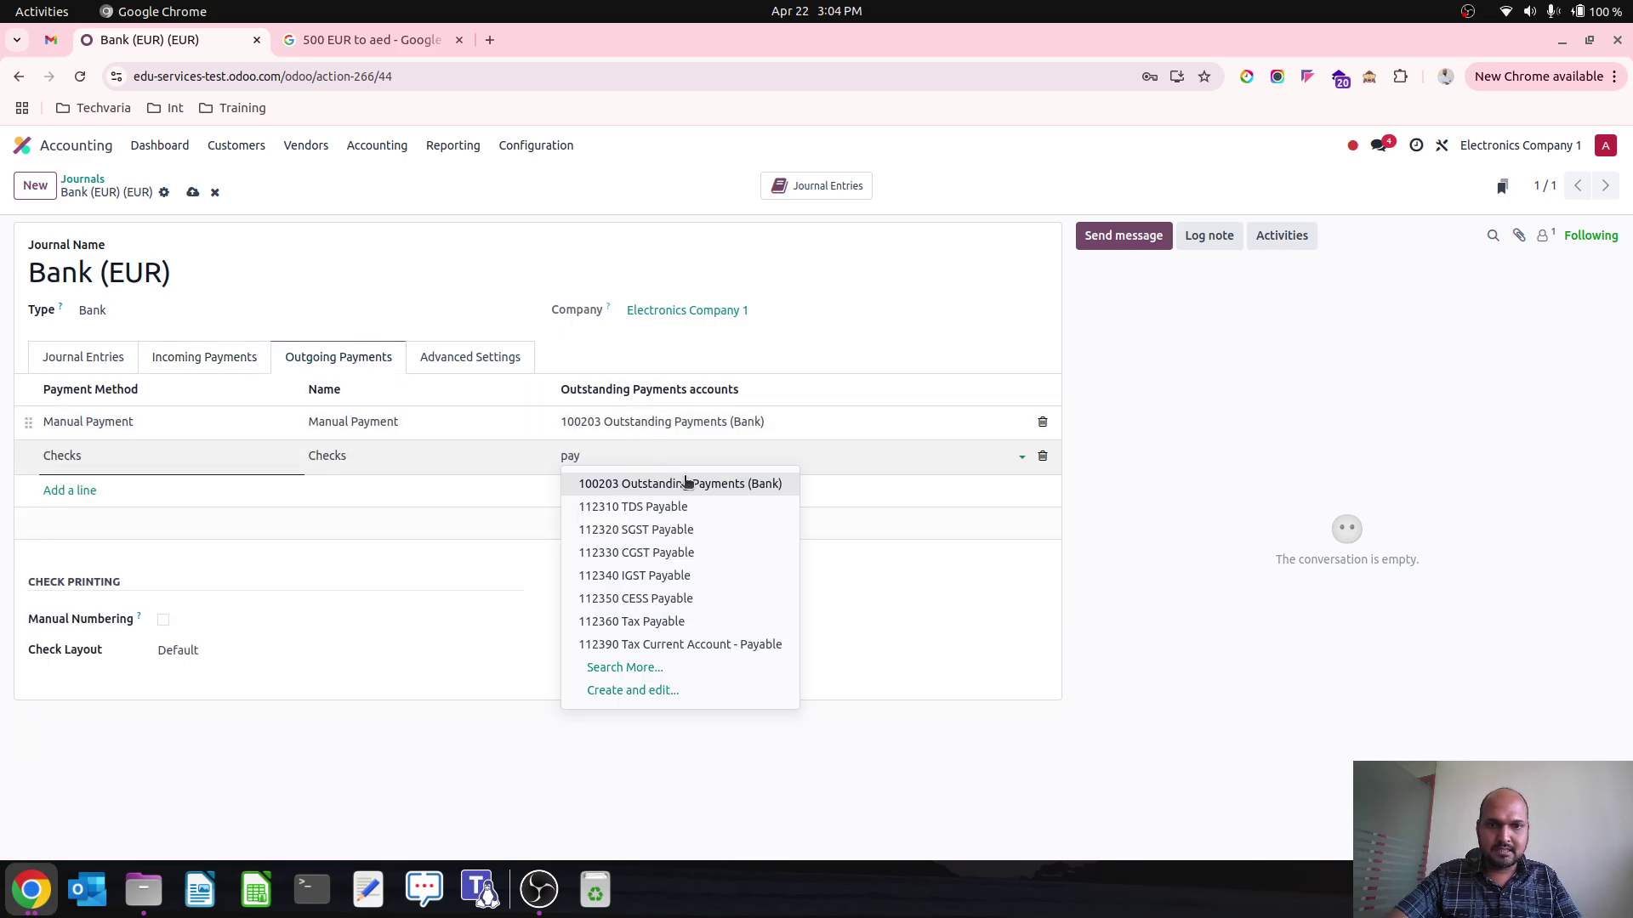
click(687, 481)
click(192, 194)
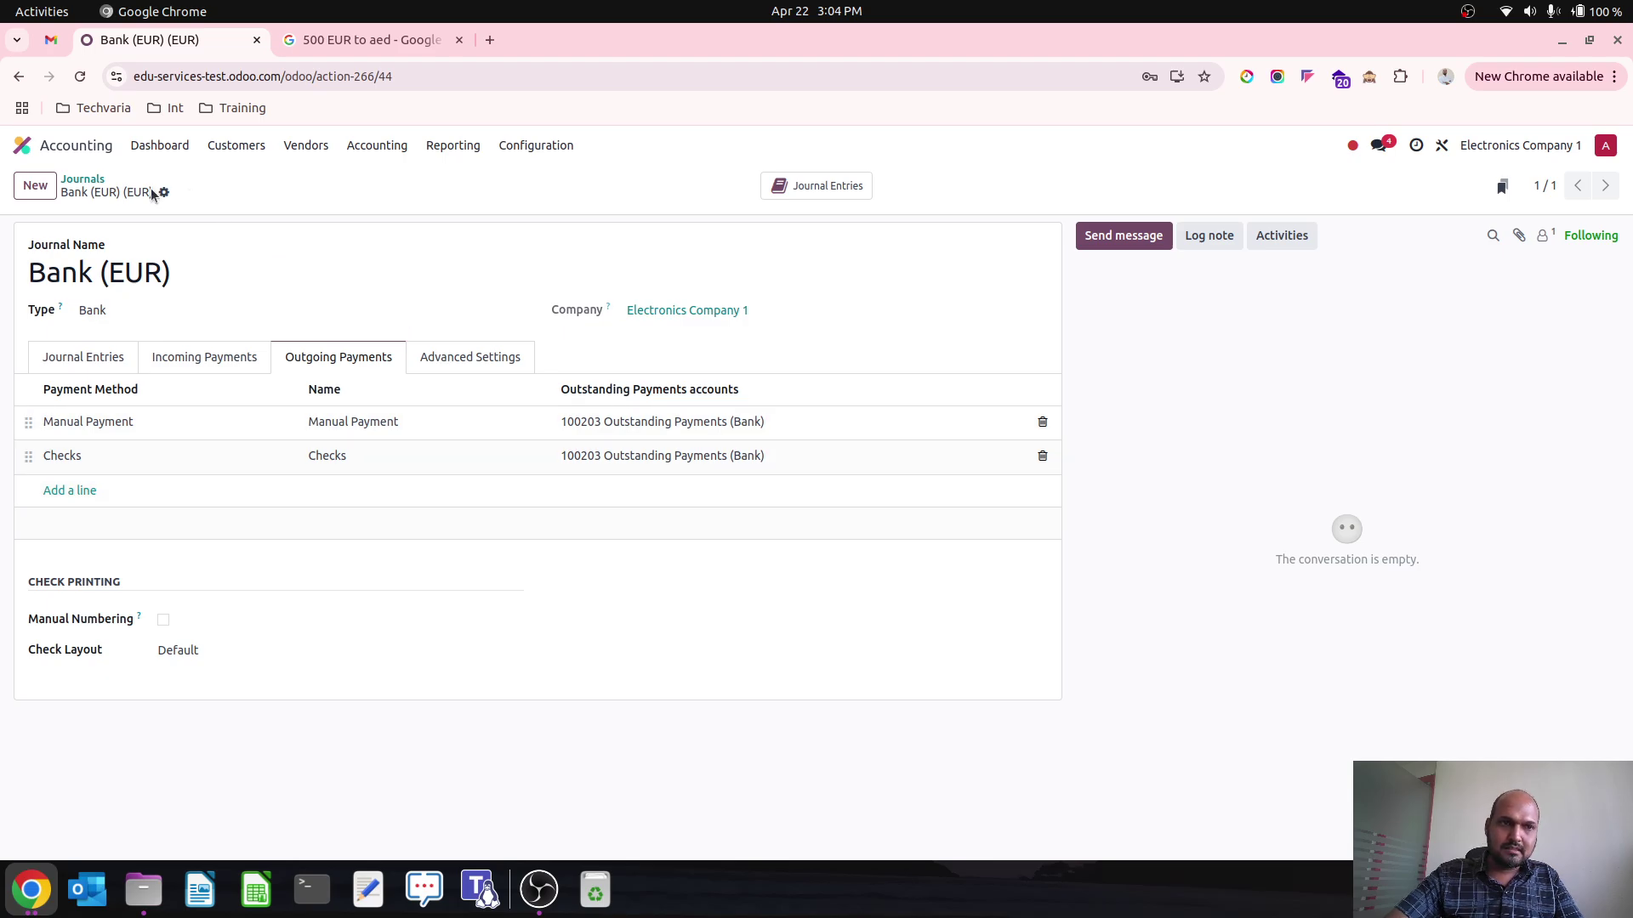
- Create and save a new journal named "Bank (USD)" with type Bank and currency USD
click(85, 179)
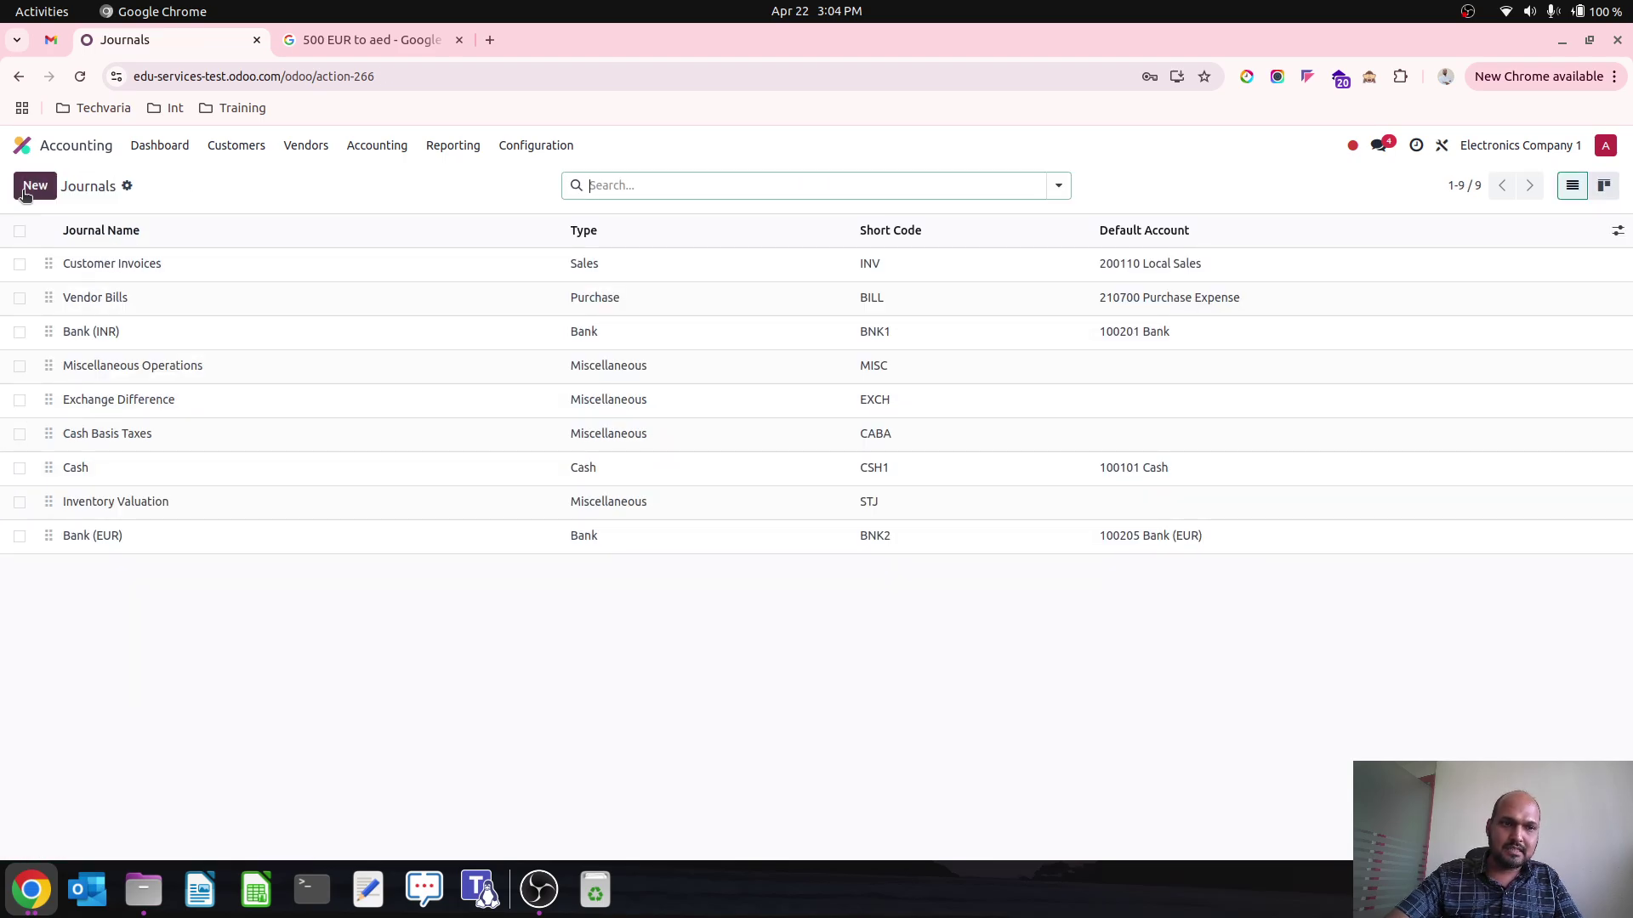
click(25, 192)
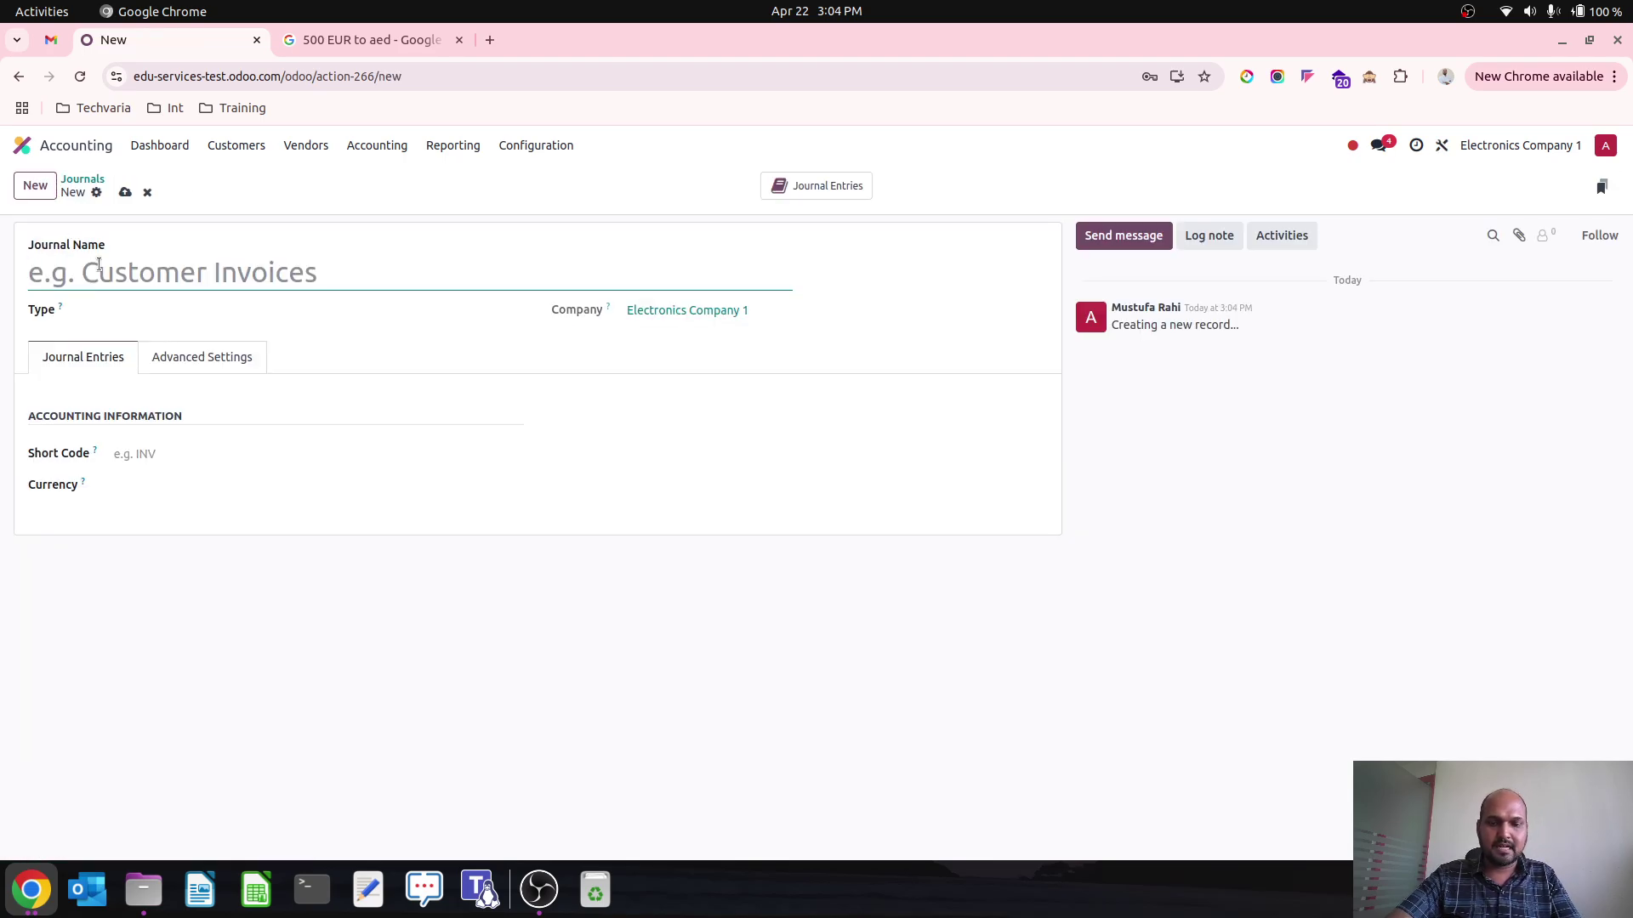
text(Bank (USD)
click(158, 311)
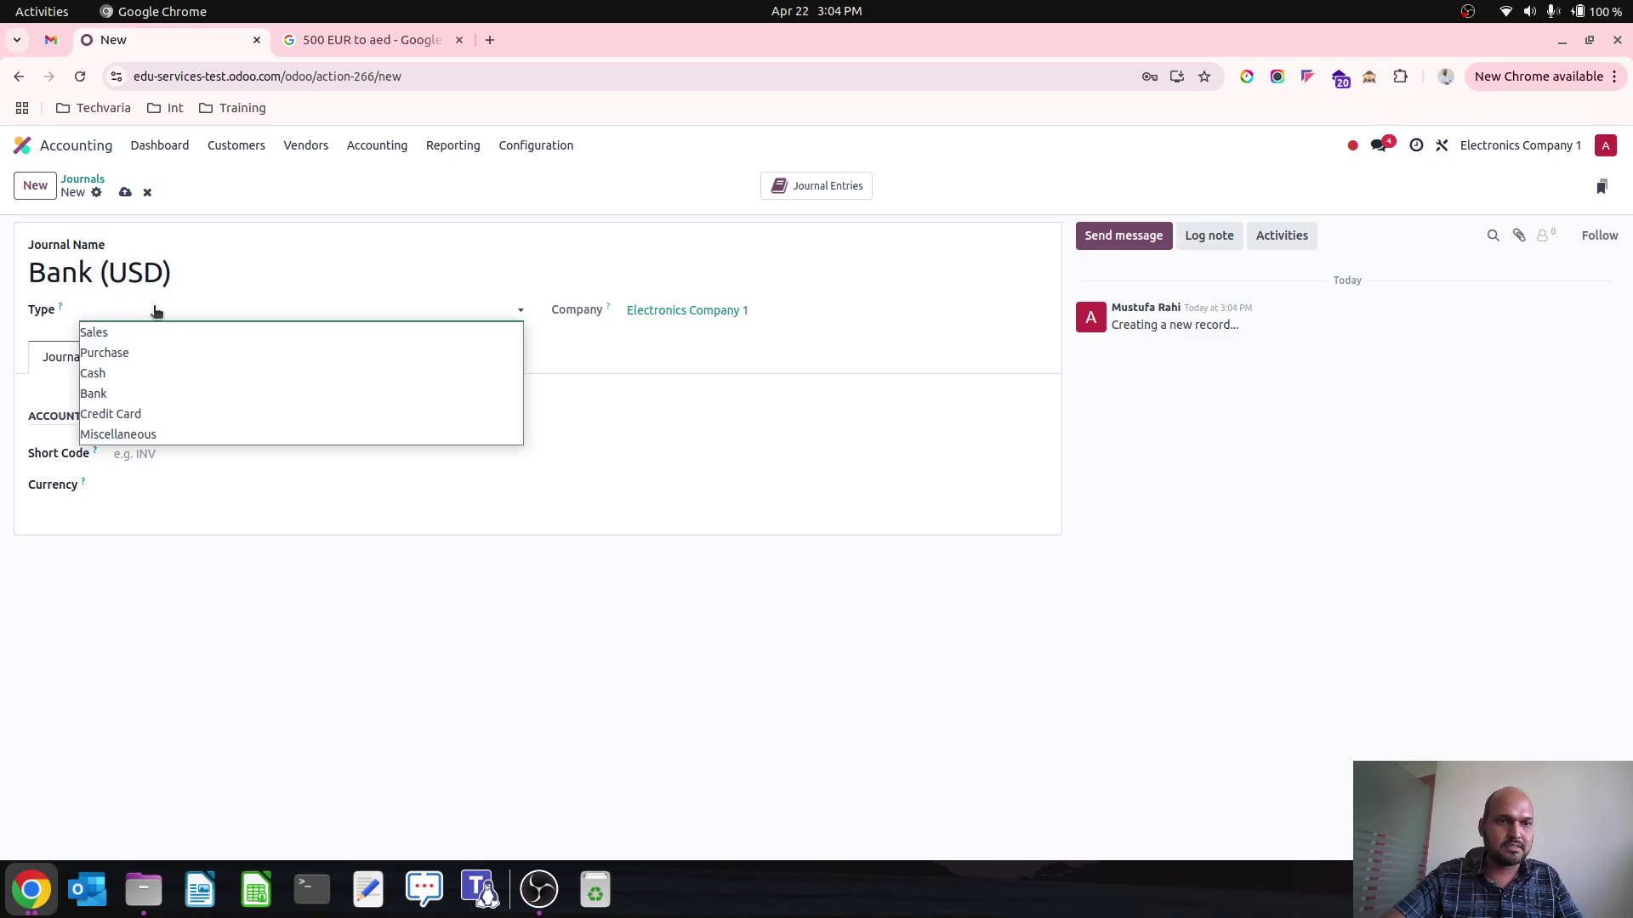
click(172, 385)
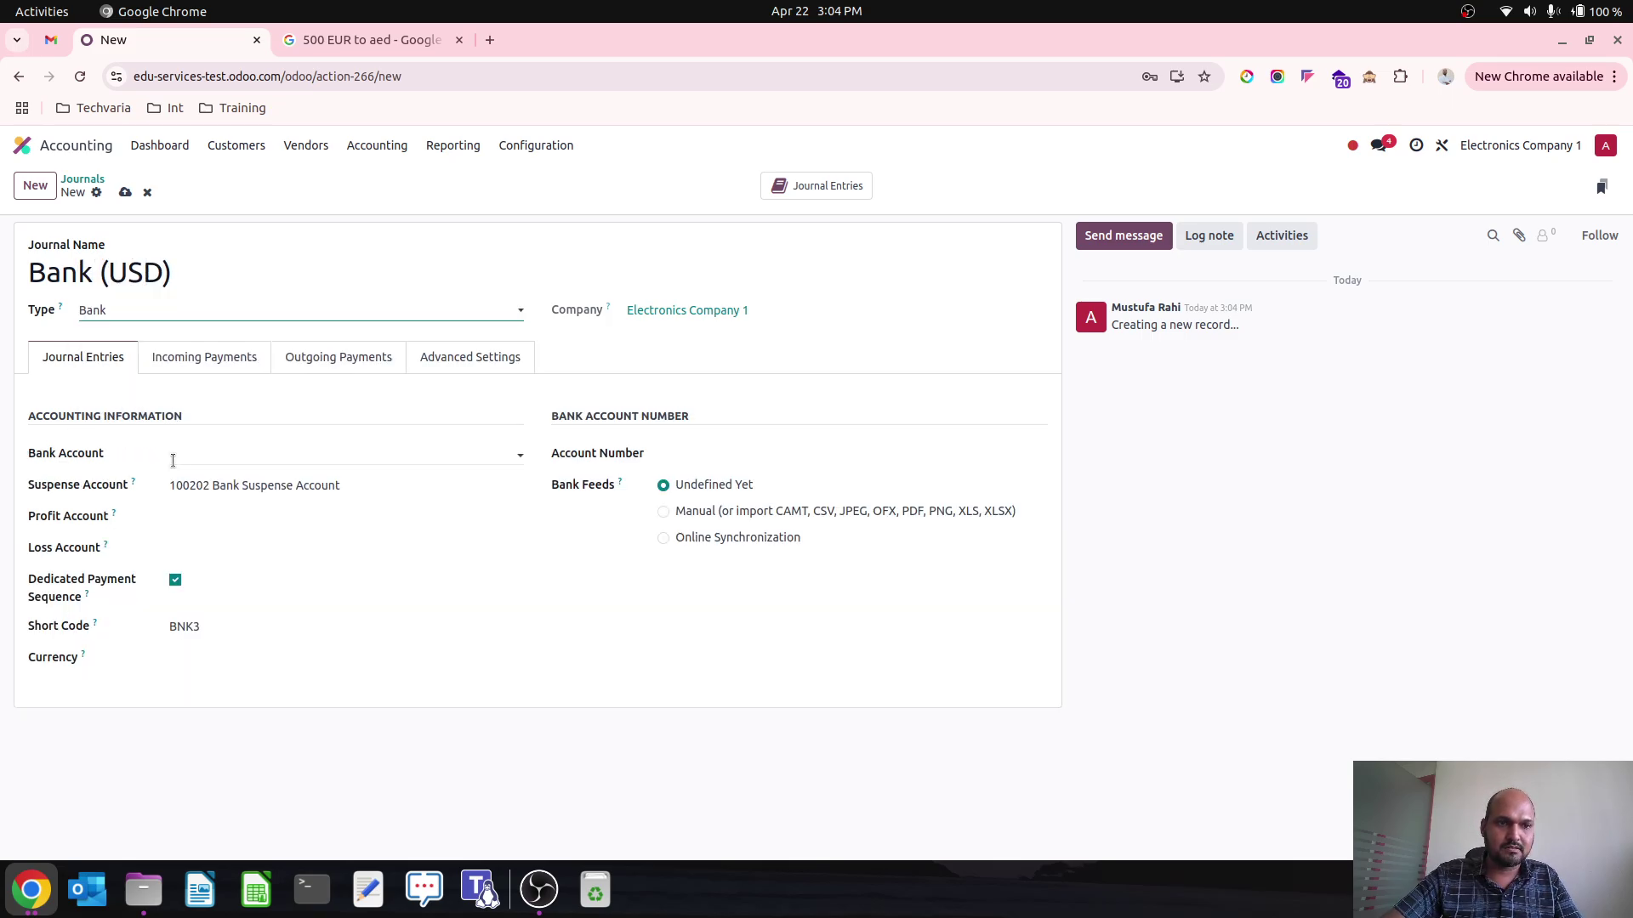
click(217, 654)
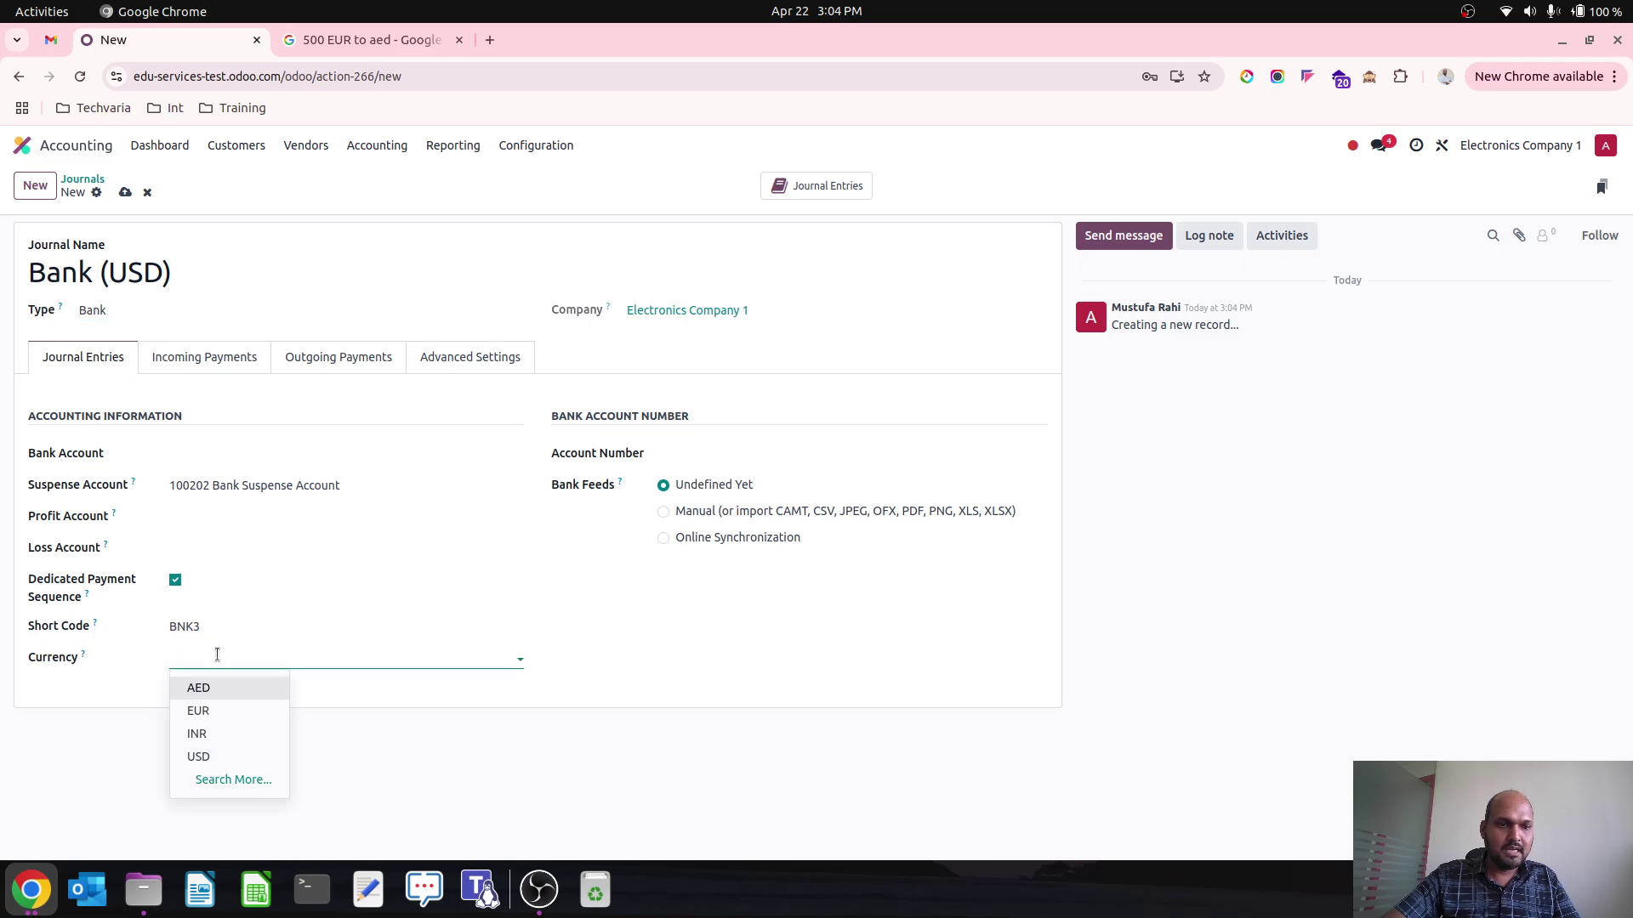
click(222, 756)
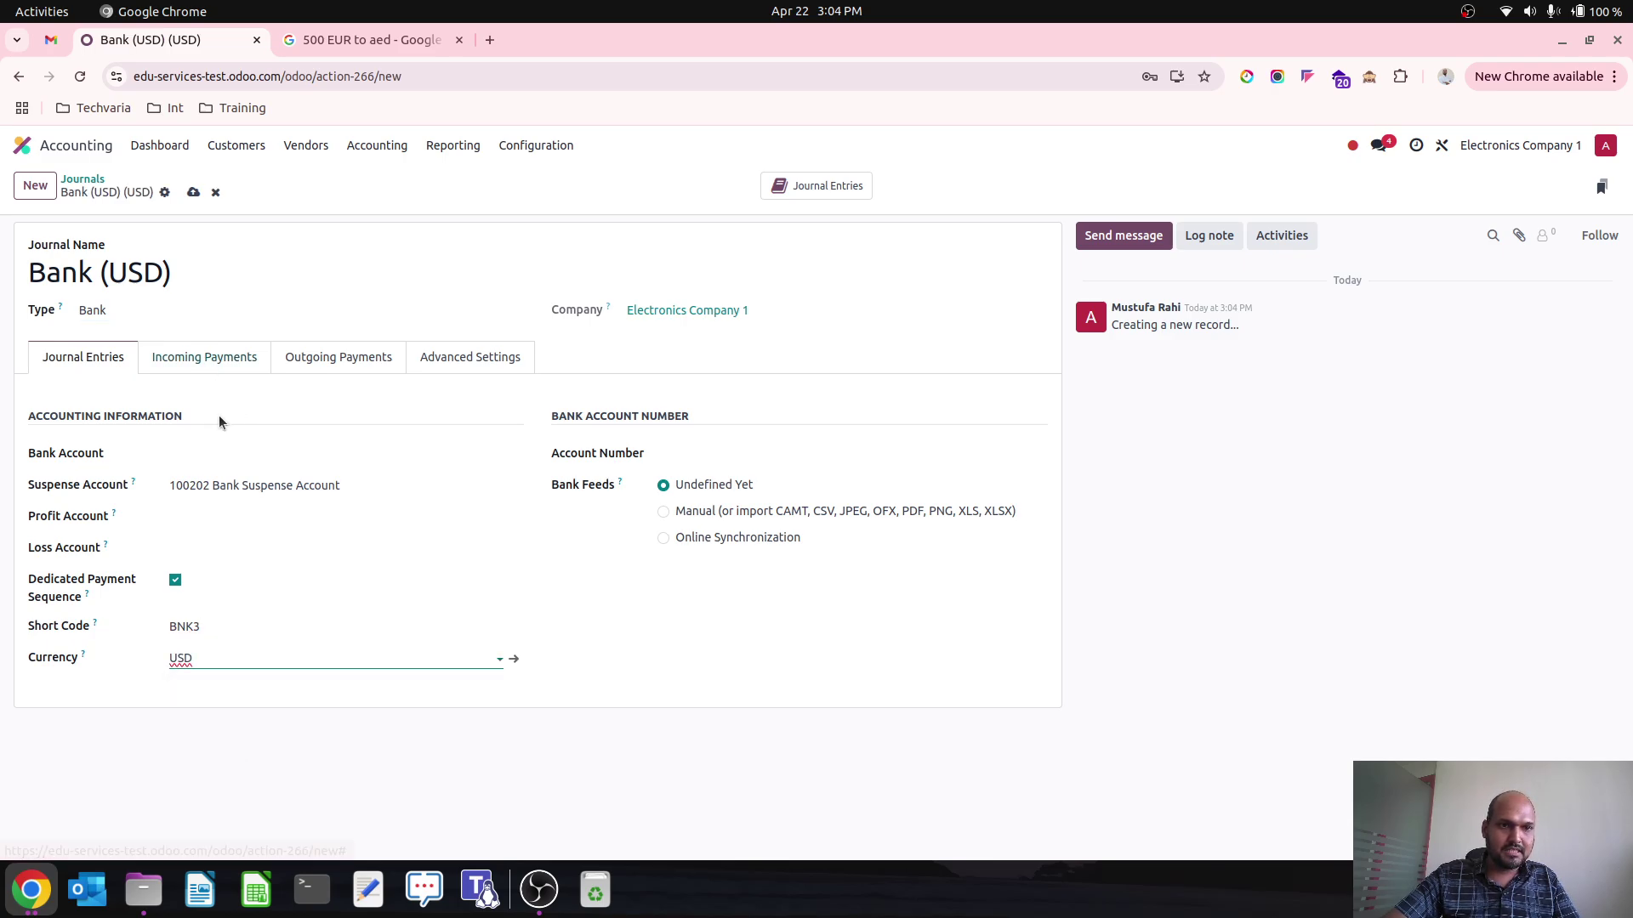
click(193, 193)
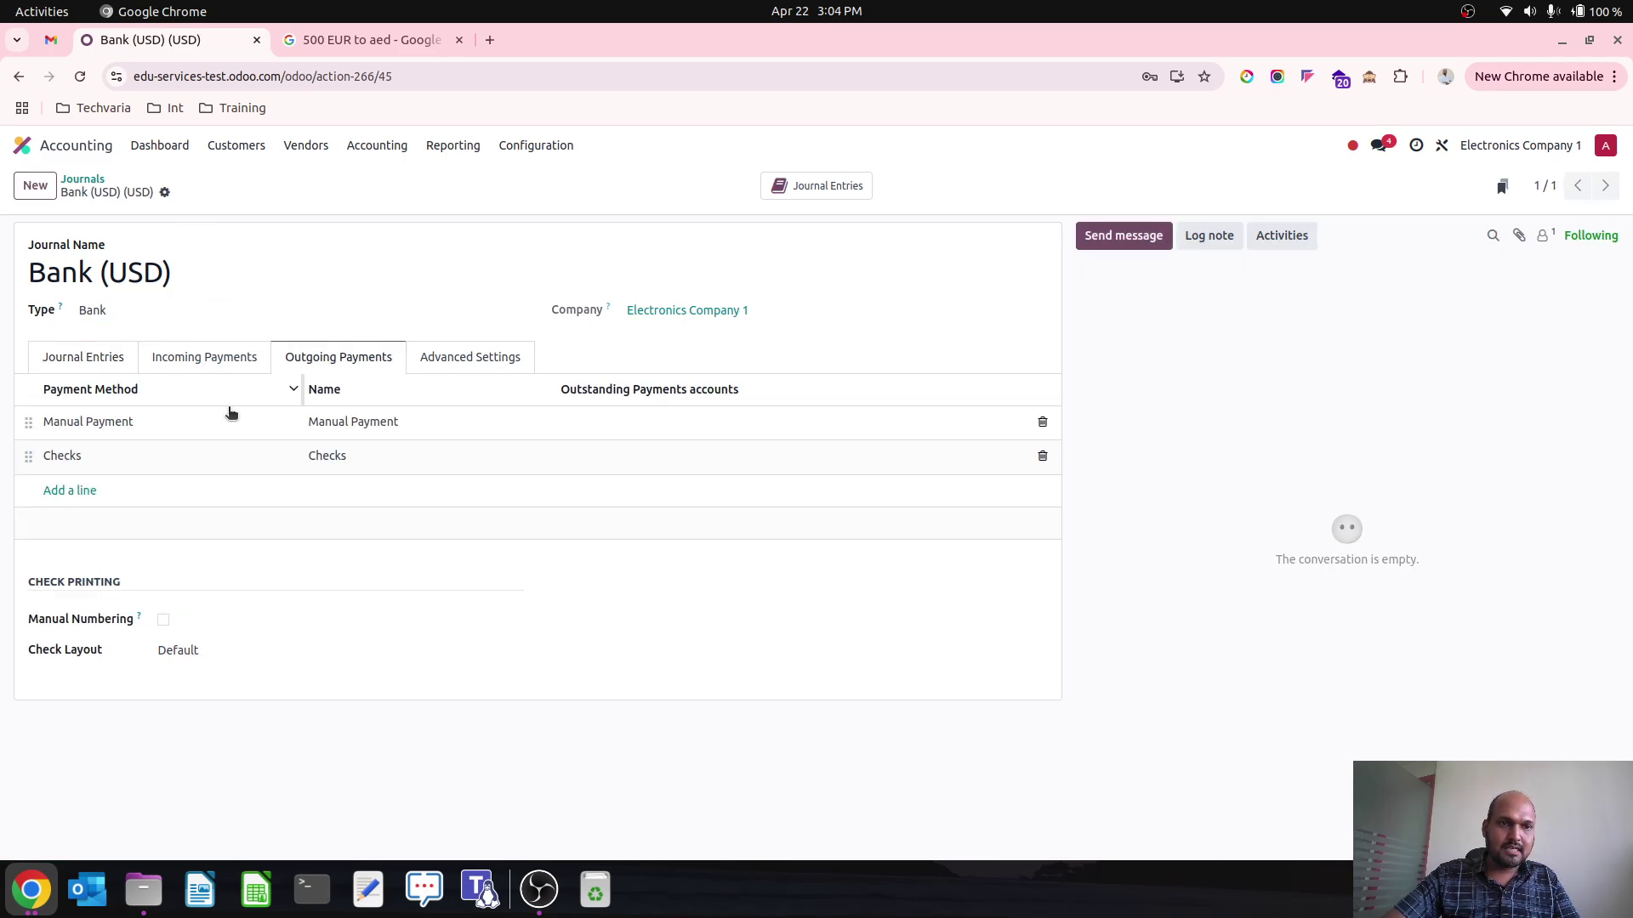
- Set the outstanding receipts account of Manual Payment and Batch Deposit in Bank (USD) to 100204 Outstanding Receipt (Bank)
click(120, 359)
click(211, 364)
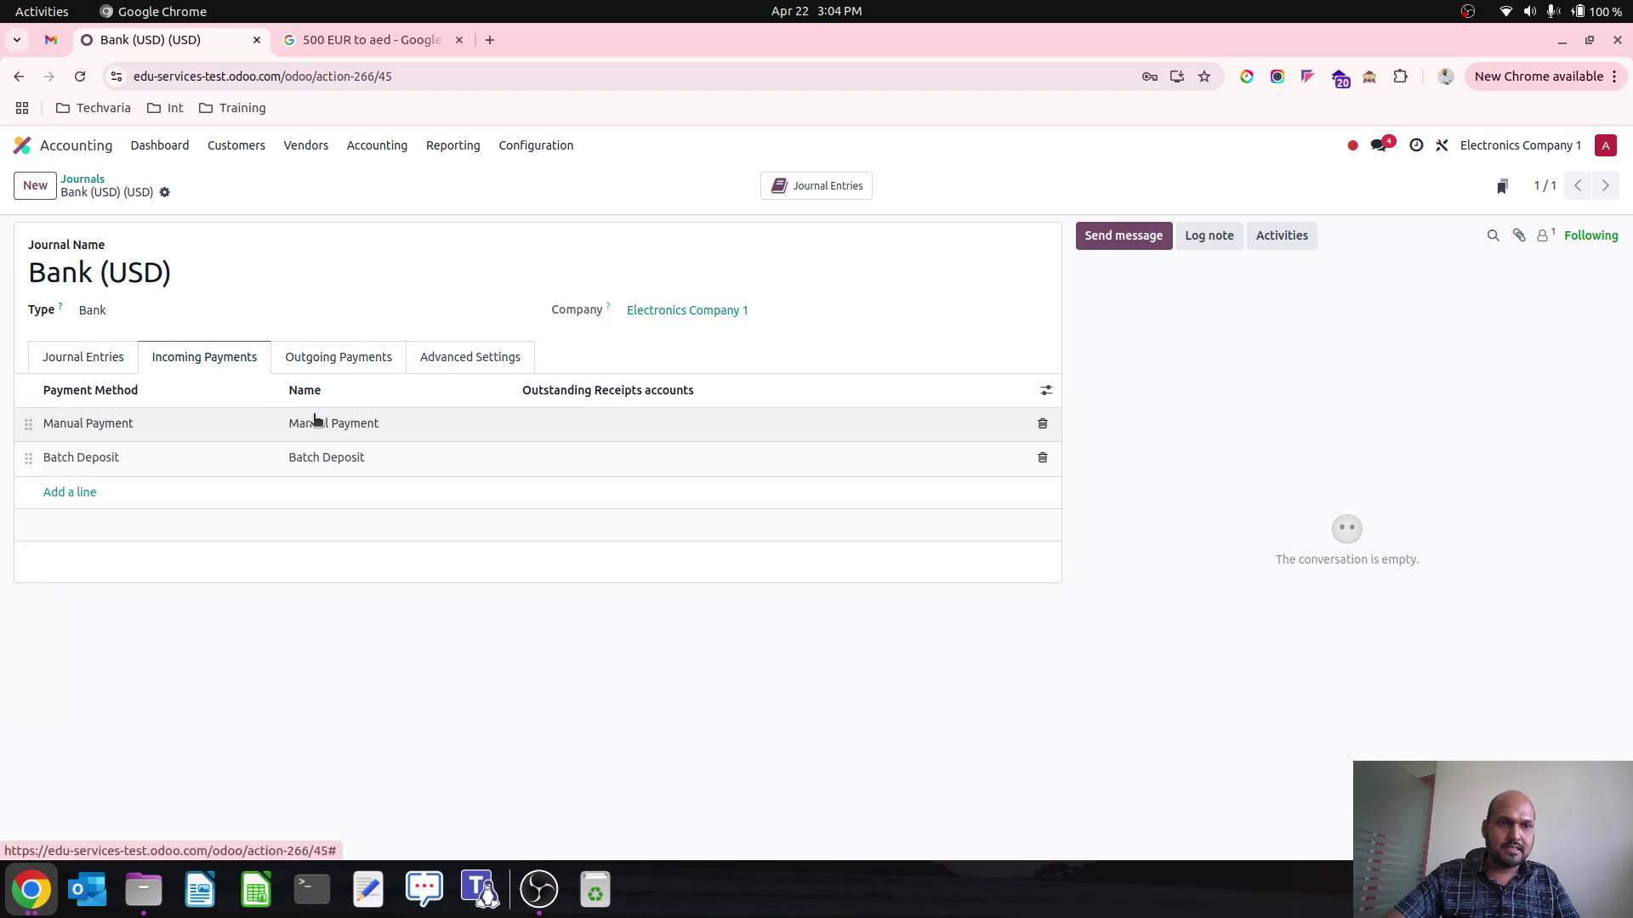
click(584, 423)
text(rece)
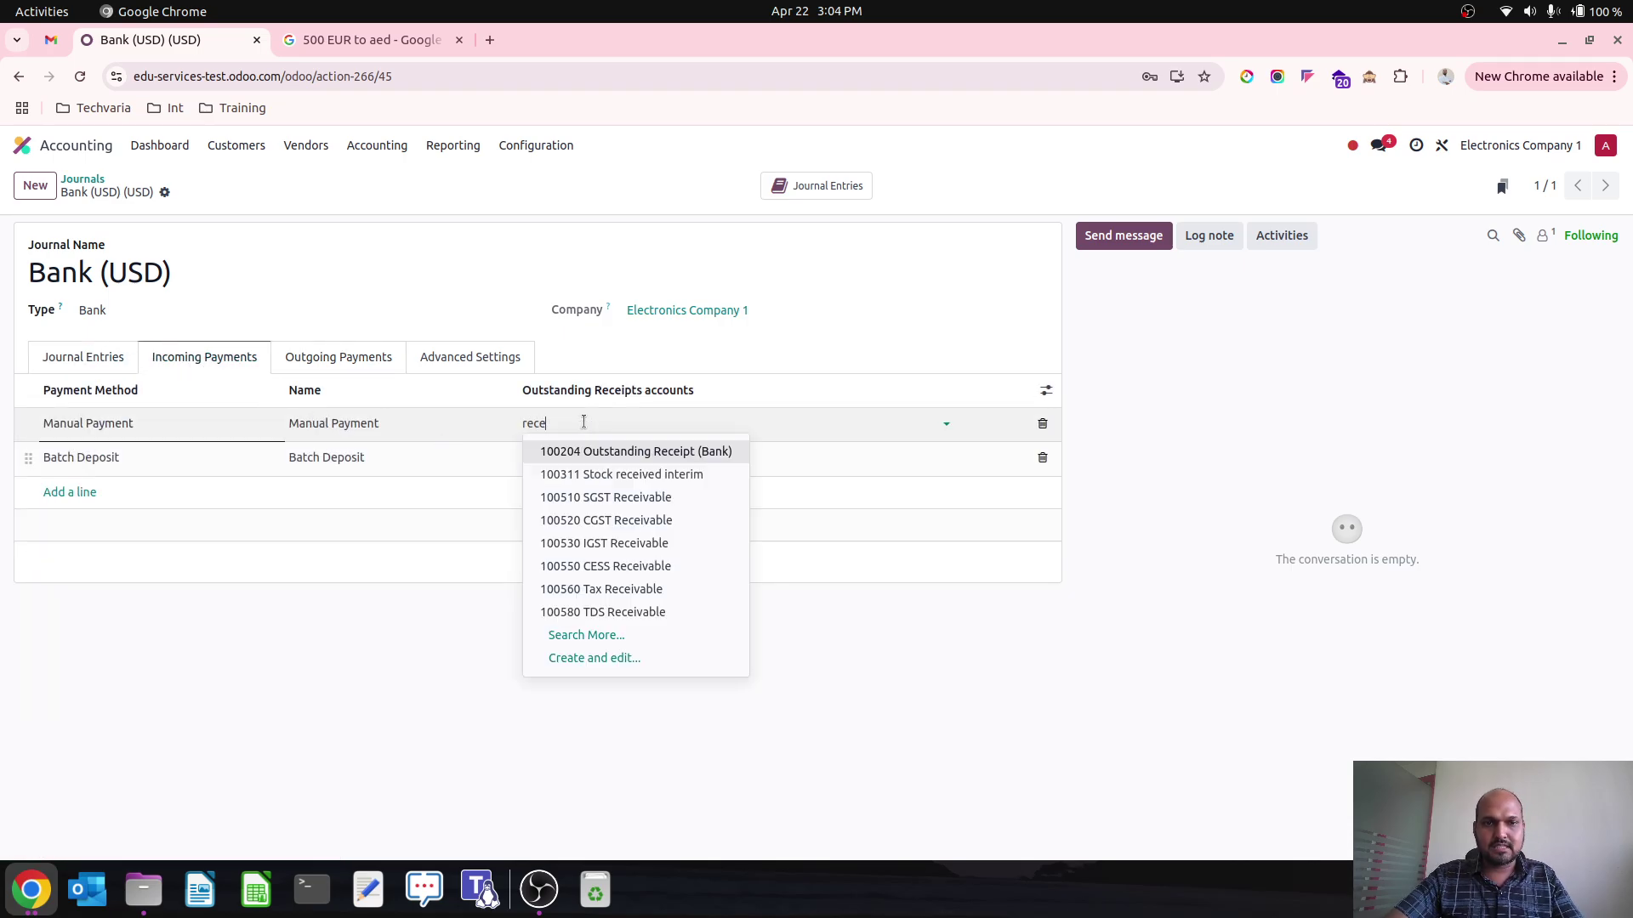
click(620, 451)
text(100204 Outstanding R)
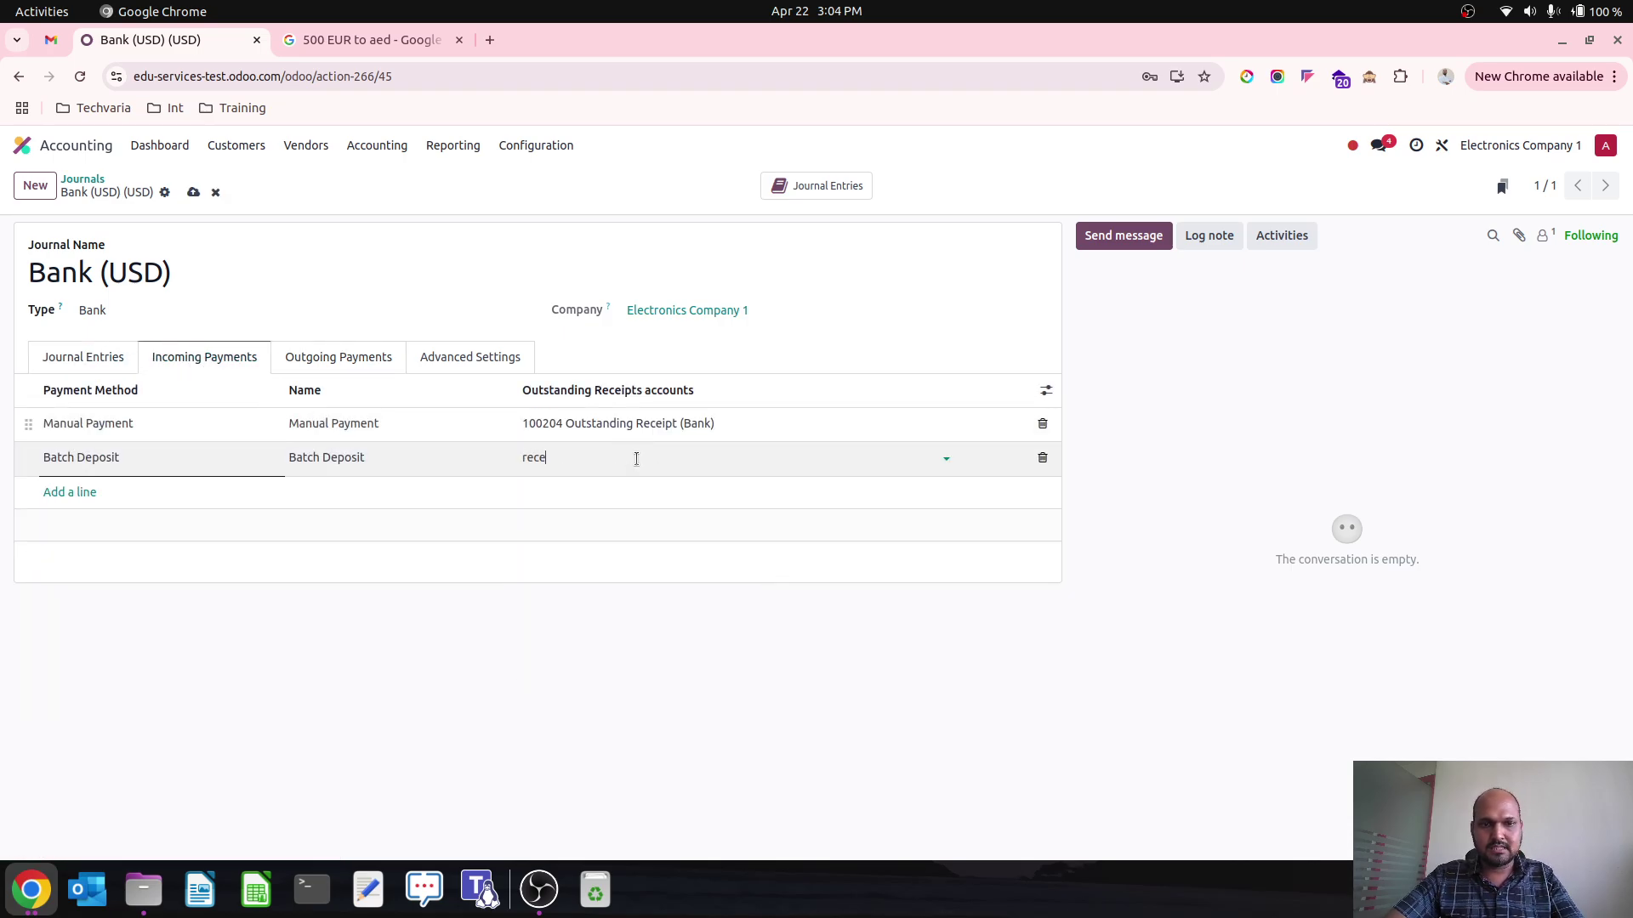
click(639, 479)
- Assign 100203 Outstanding Payments (Bank) to the Manual Payment and Checks outgoing methods of Bank (USD) and save the journal
click(377, 360)
click(628, 422)
text(pay)
click(664, 451)
click(671, 452)
text(pay)
click(688, 483)
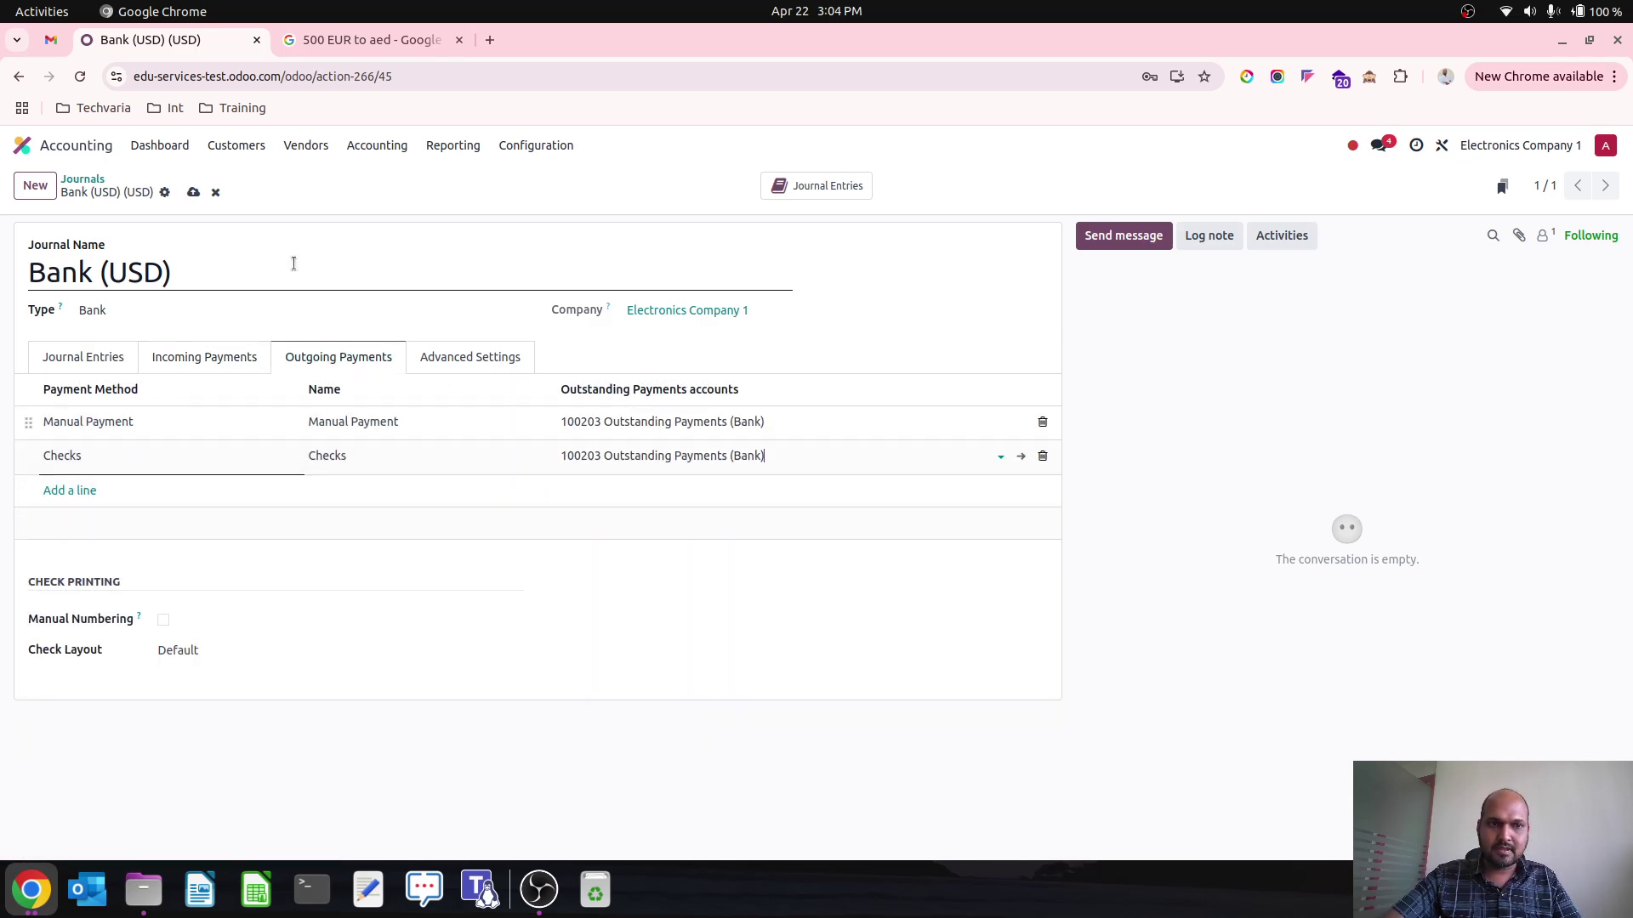
click(193, 192)
- Start a new journal named "Bank (AED)" and set its type to Bank
click(40, 195)
text(Bank (AED)
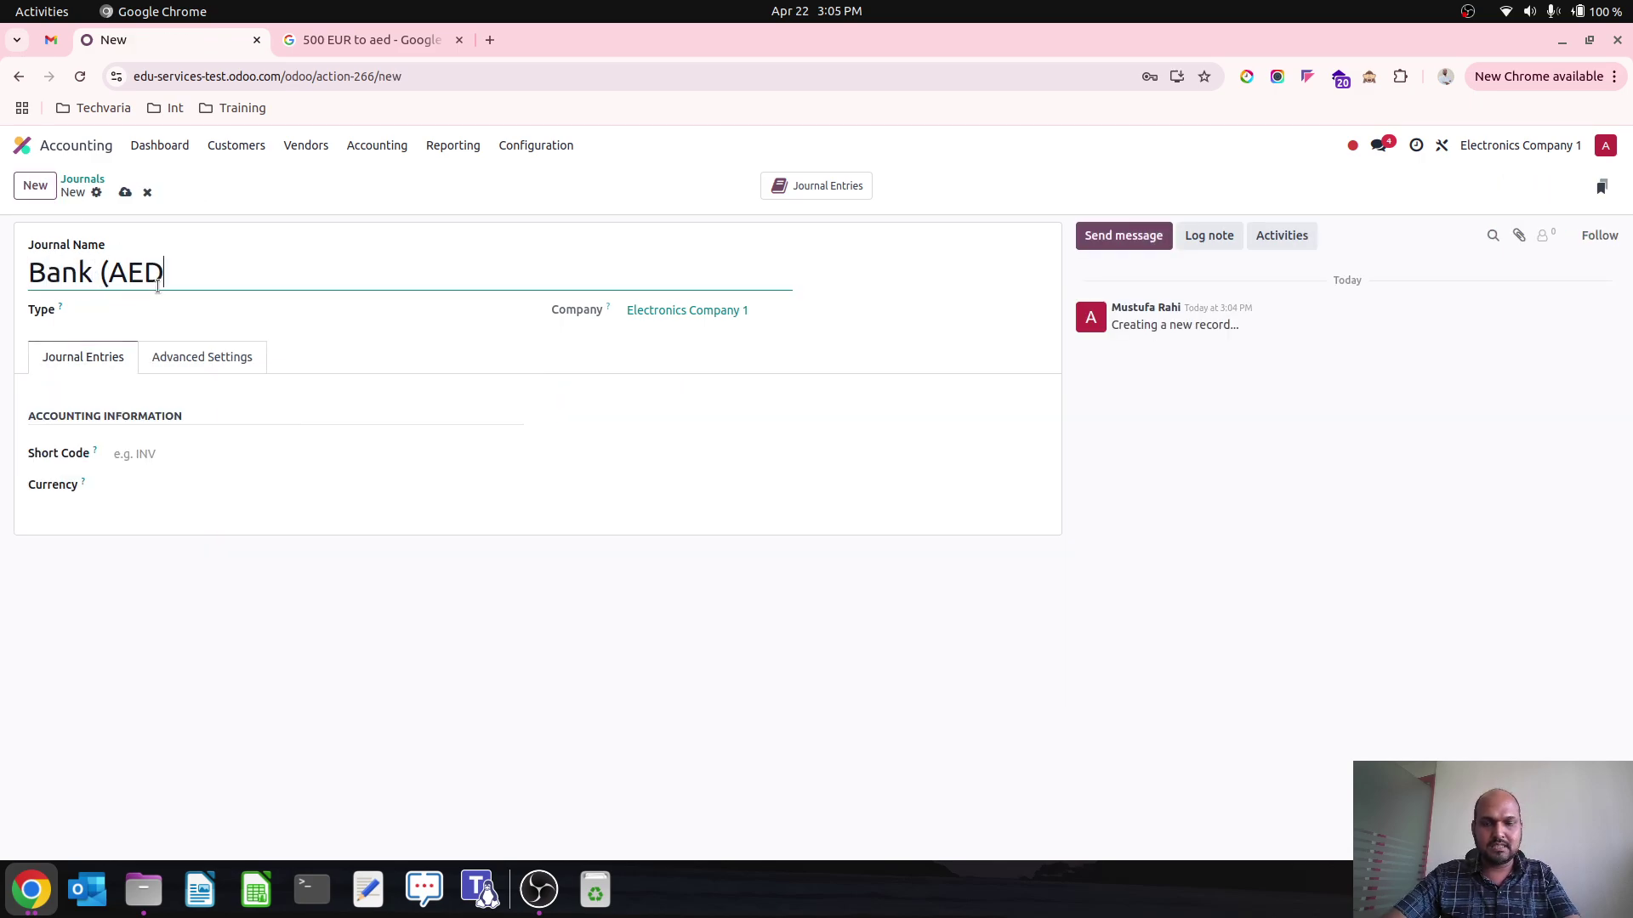
click(186, 311)
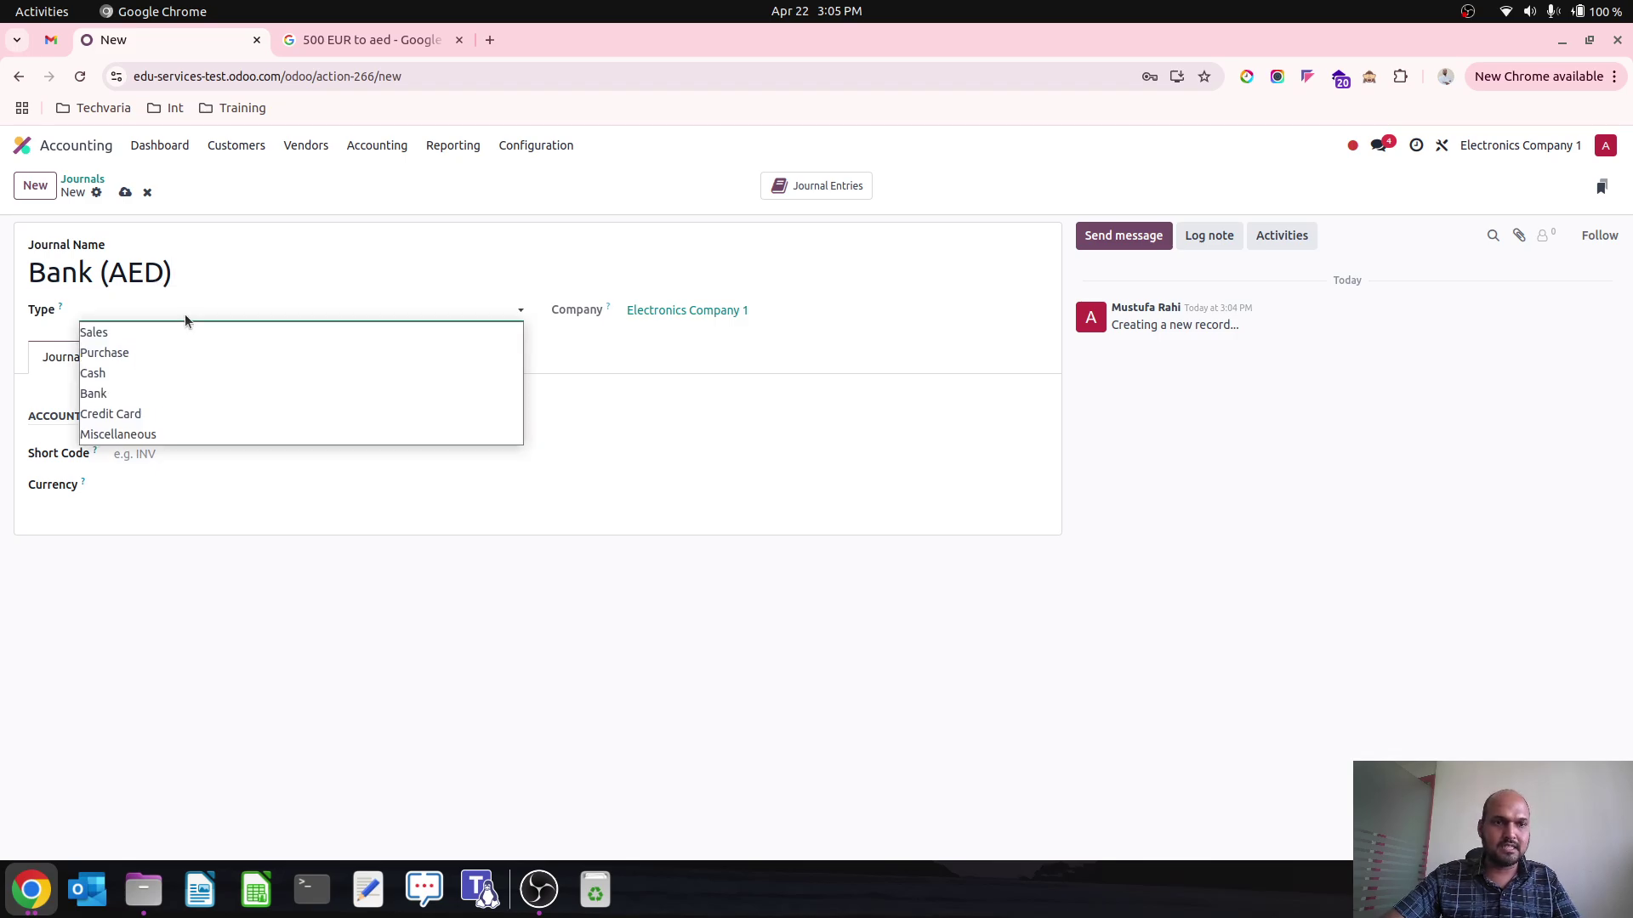
click(187, 388)
click(178, 659)
click(204, 701)
click(216, 659)
key(ctrl+a)
key(BackSpace)
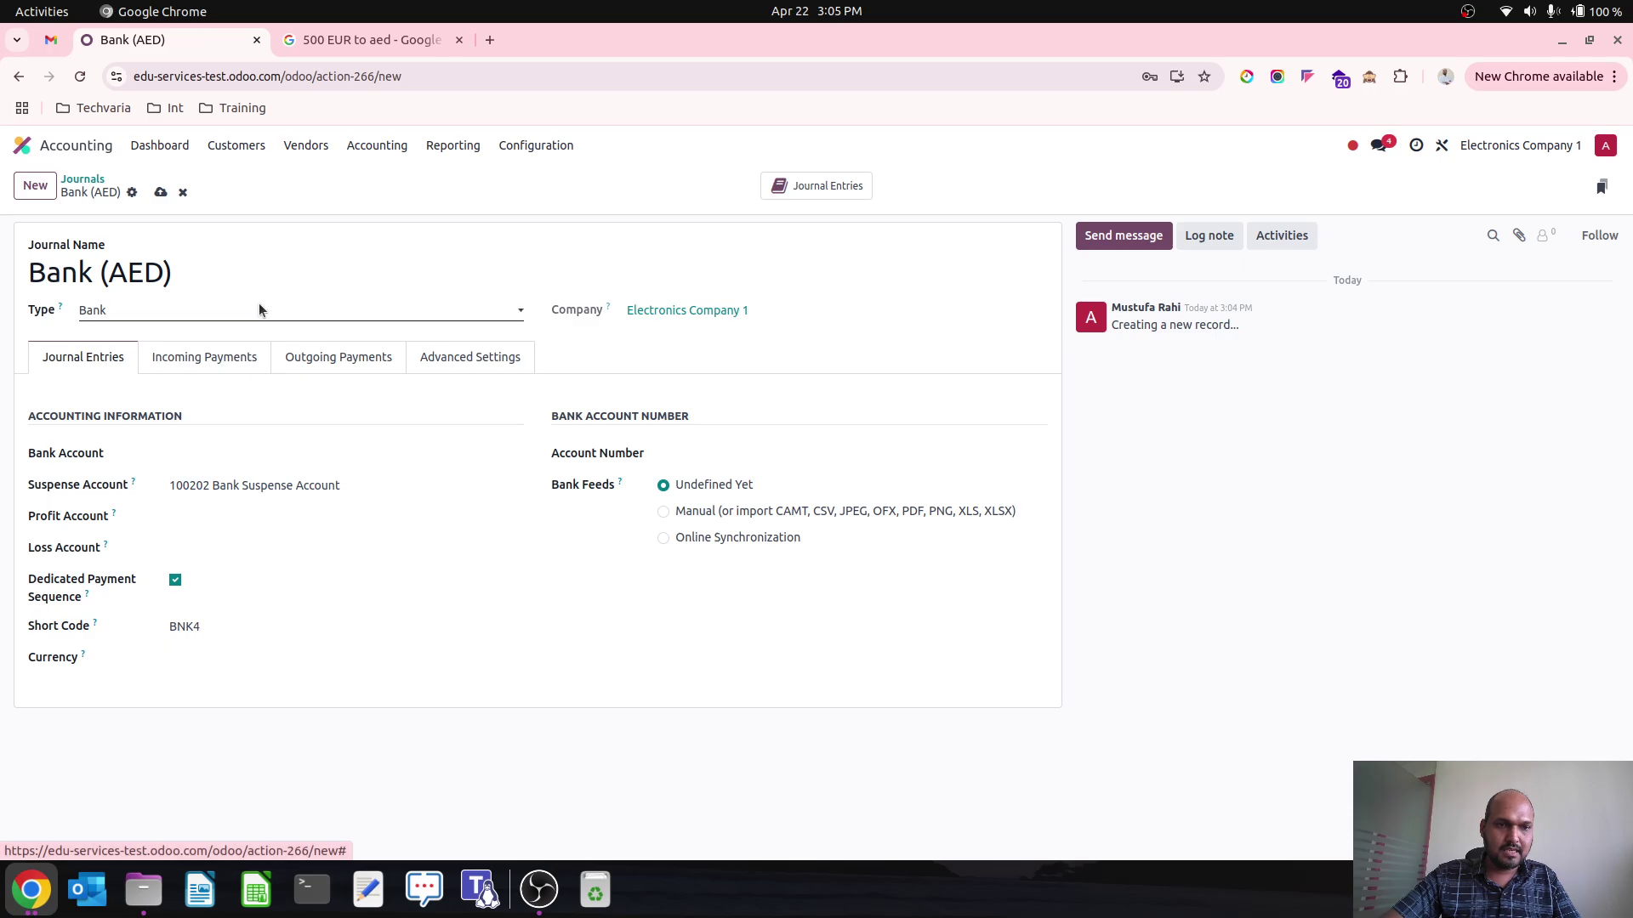
- Set the currency of the Bank (AED) journal to AED and save the journal
click(230, 656)
click(230, 689)
click(195, 192)
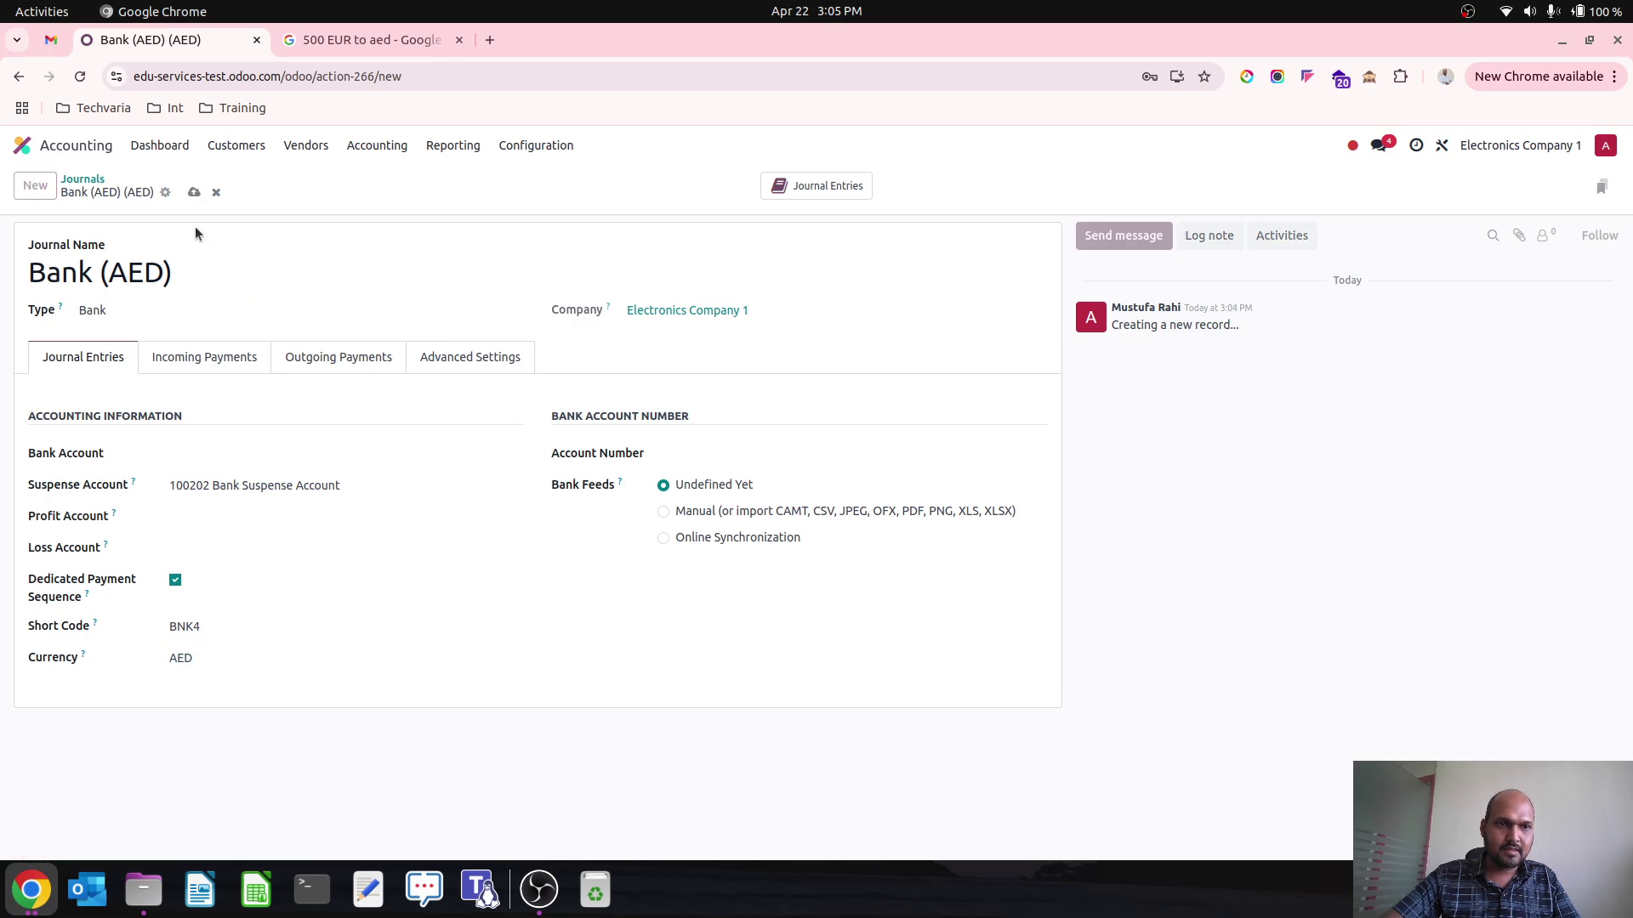
- Set the outstanding receipts account of both Bank (AED) incoming payment methods to 100204 Outstanding Receipt (Bank)
click(117, 356)
click(200, 357)
click(599, 420)
text(1002)
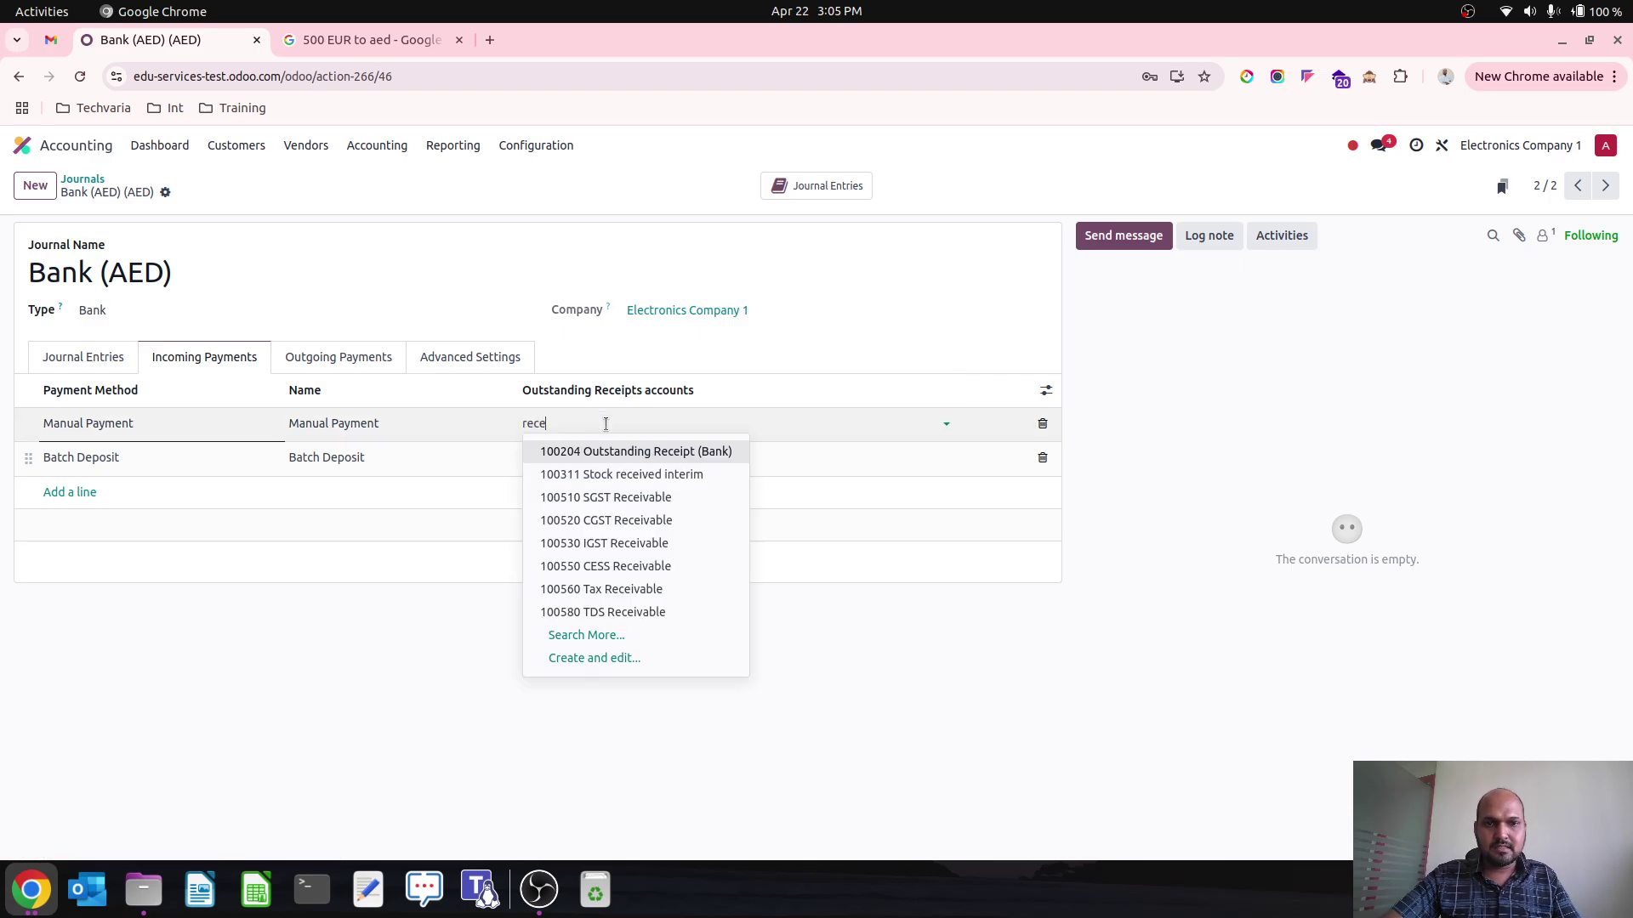
click(630, 451)
text(rece)
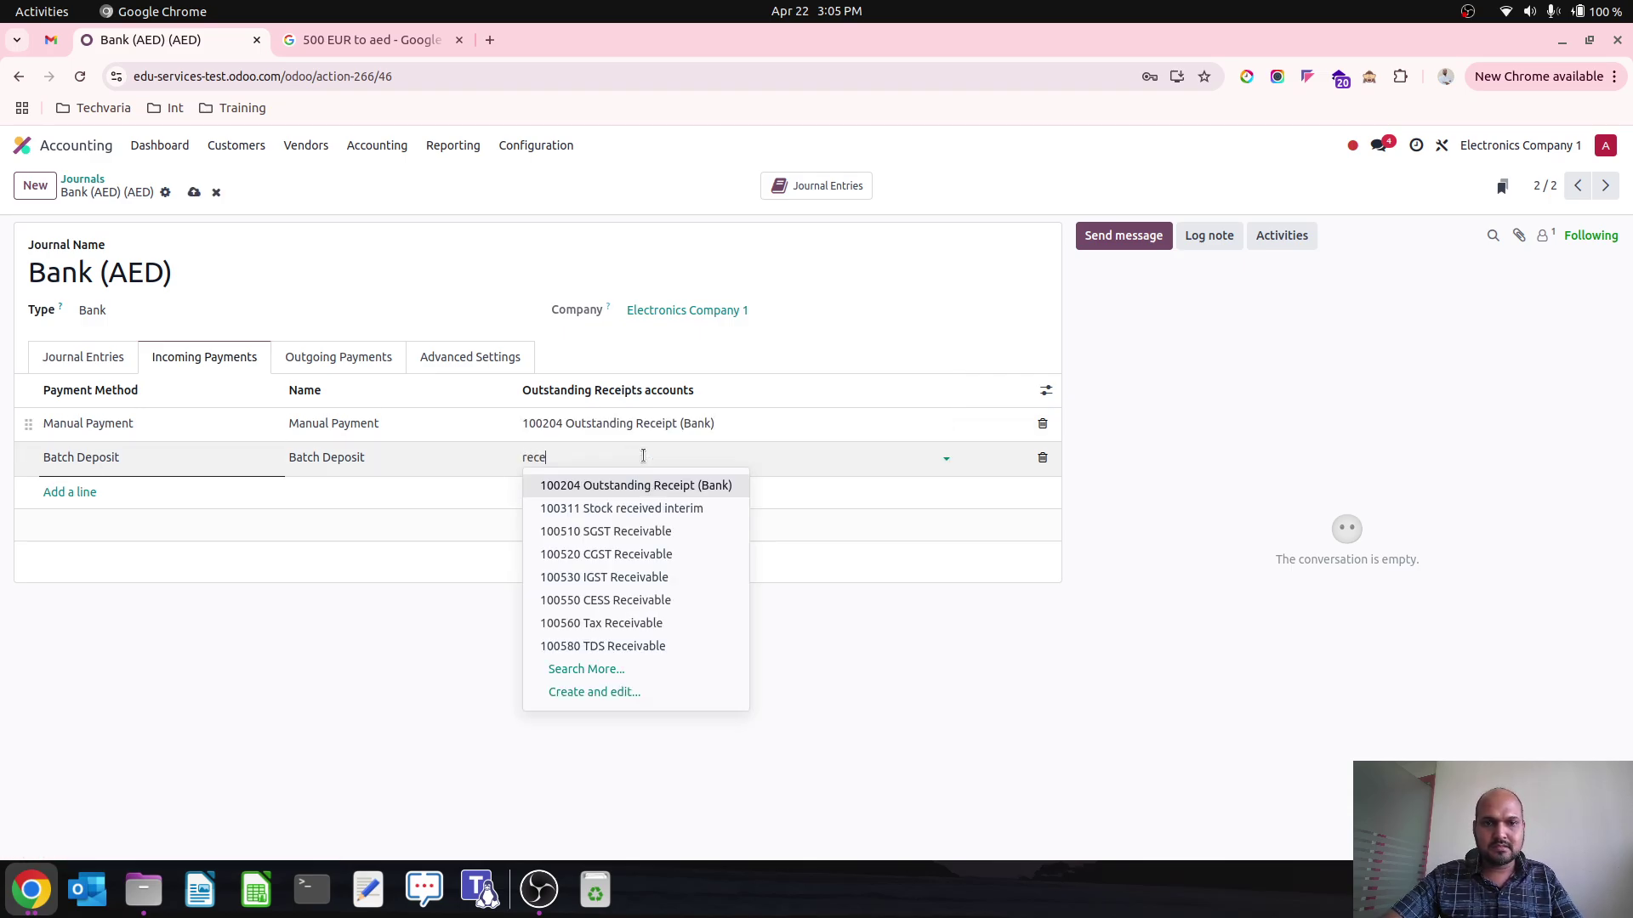
click(648, 485)
- Assign 100203 Outstanding Payments (Bank) to both Bank (AED) outgoing payment methods, save the journal and return to the journals list
click(338, 357)
click(598, 422)
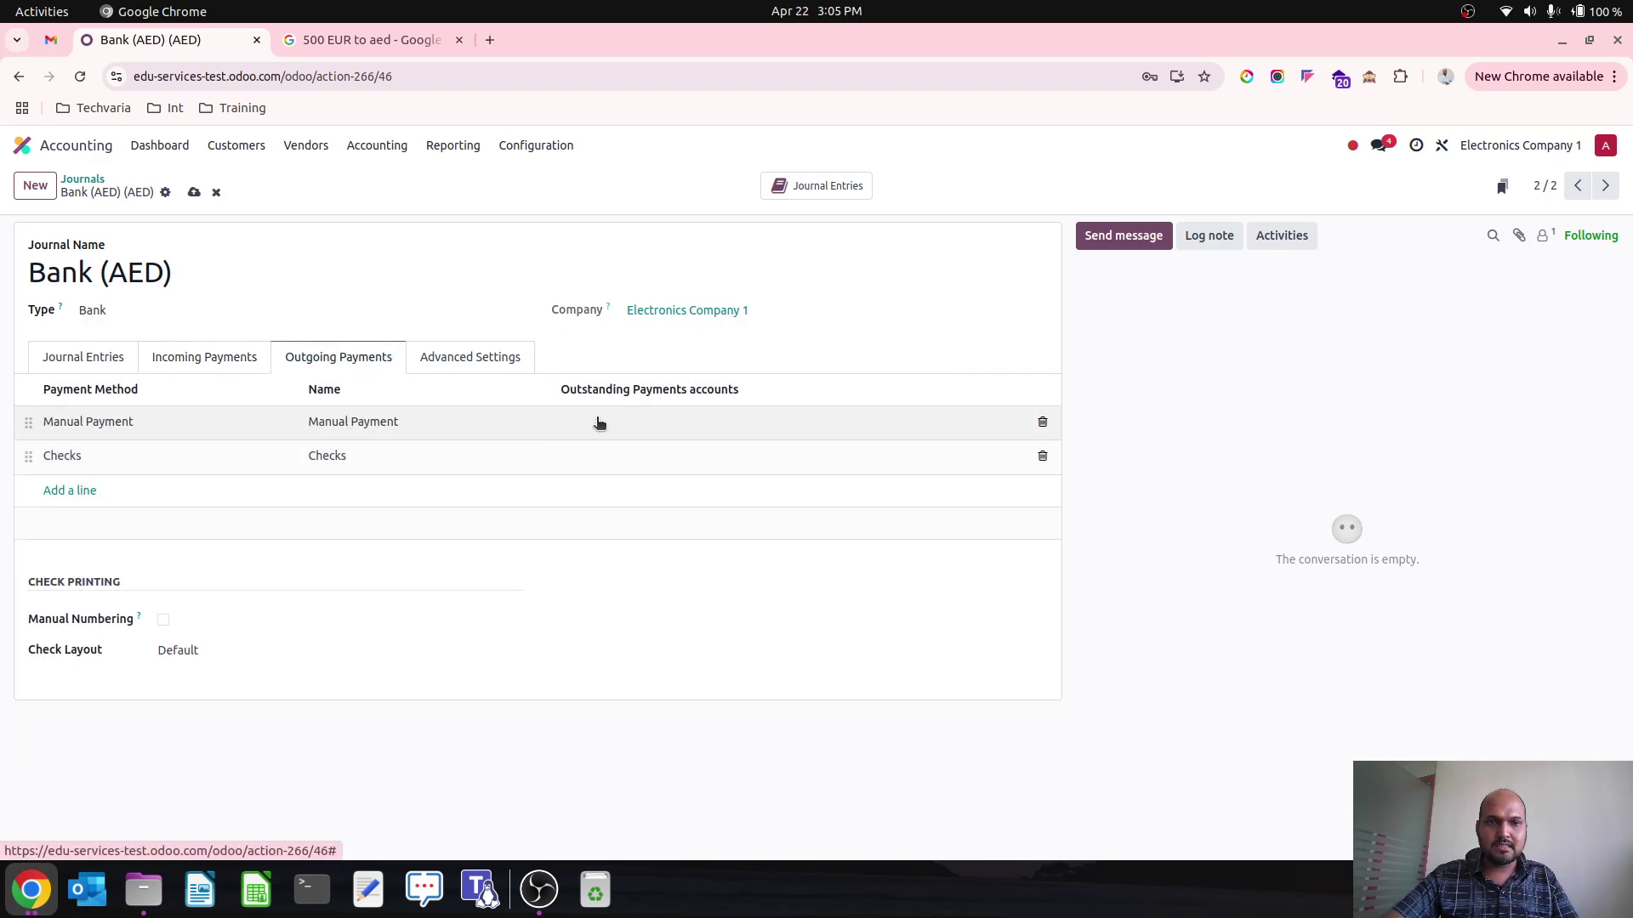
text(pay)
click(623, 449)
click(631, 452)
text(pay)
click(650, 492)
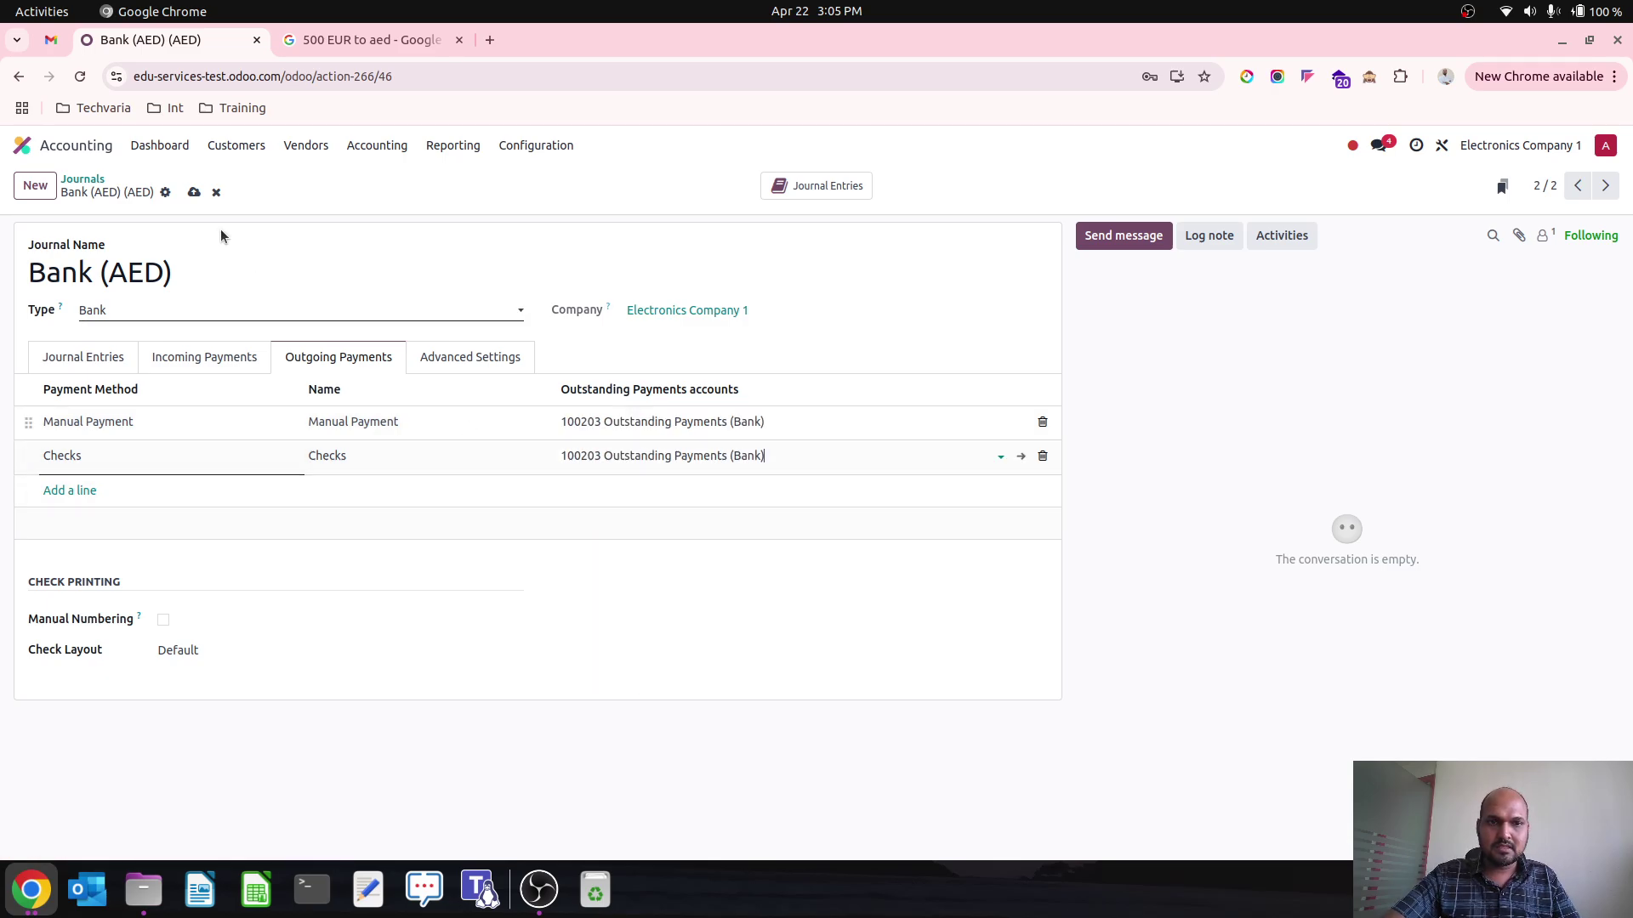
click(194, 192)
click(99, 179)
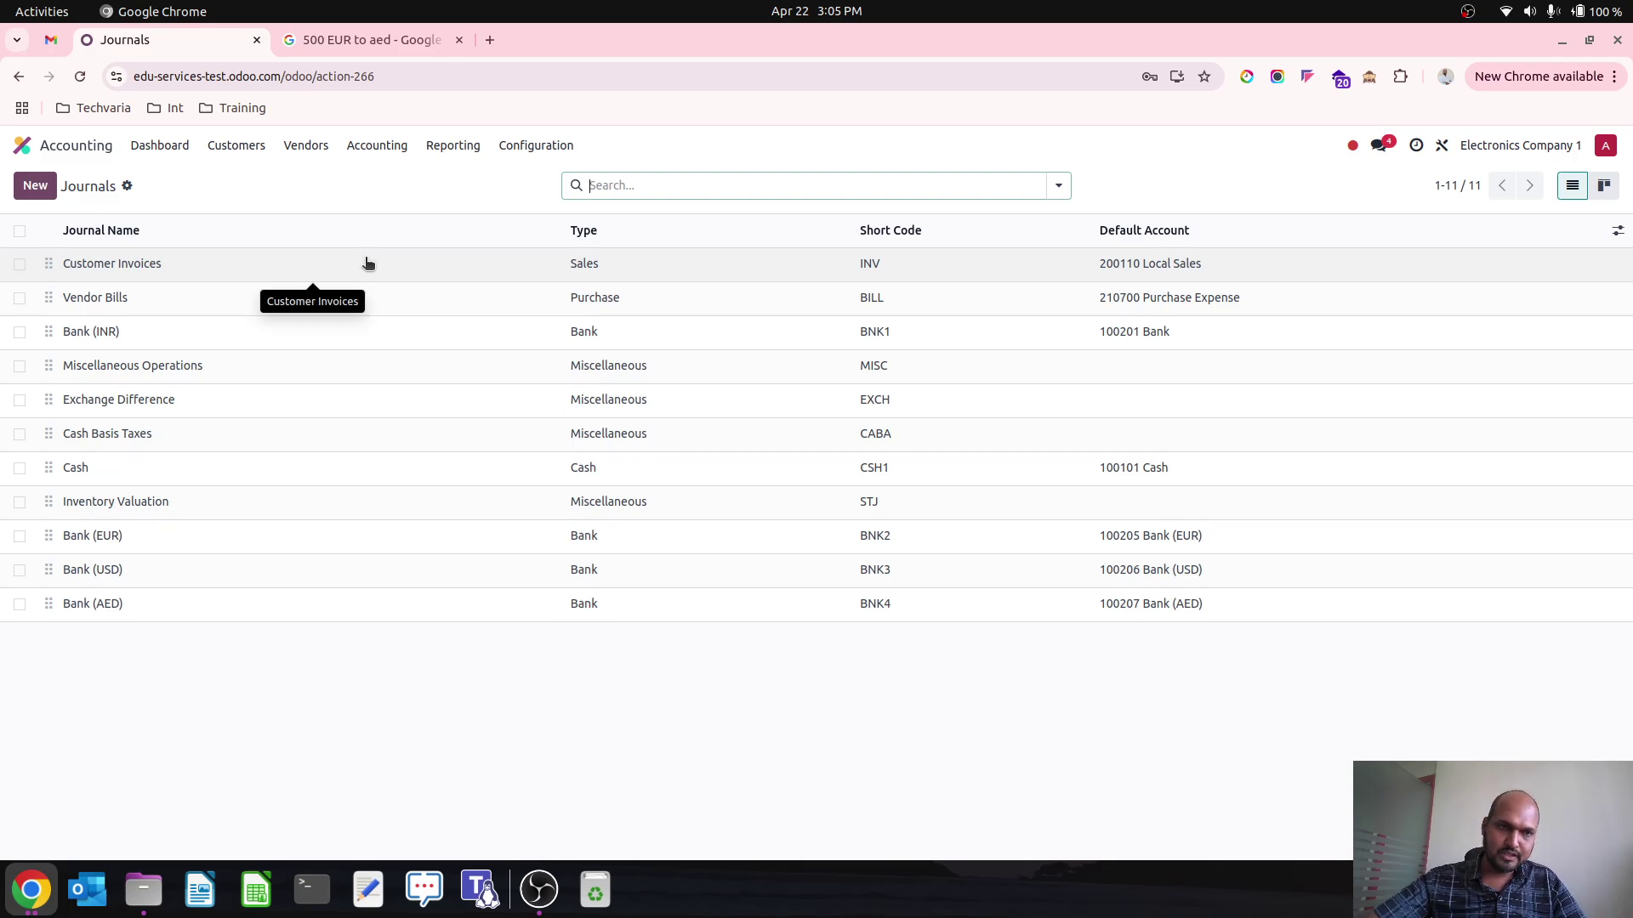
- Start a new customer invoice for Customer 4 and set its currency to EUR
click(162, 146)
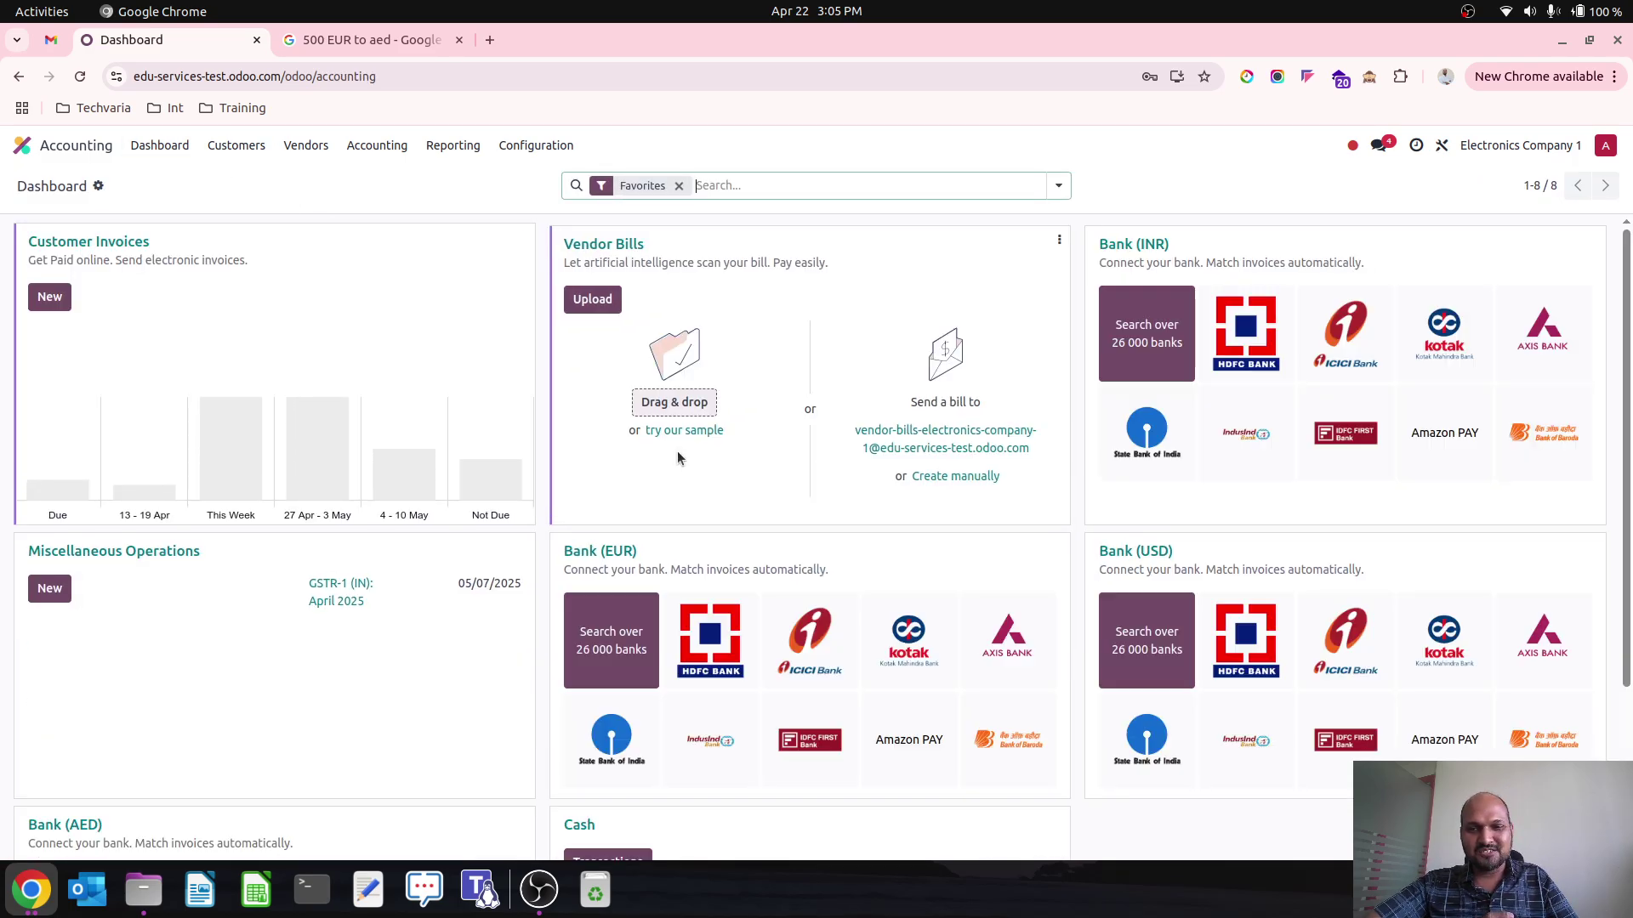
click(237, 146)
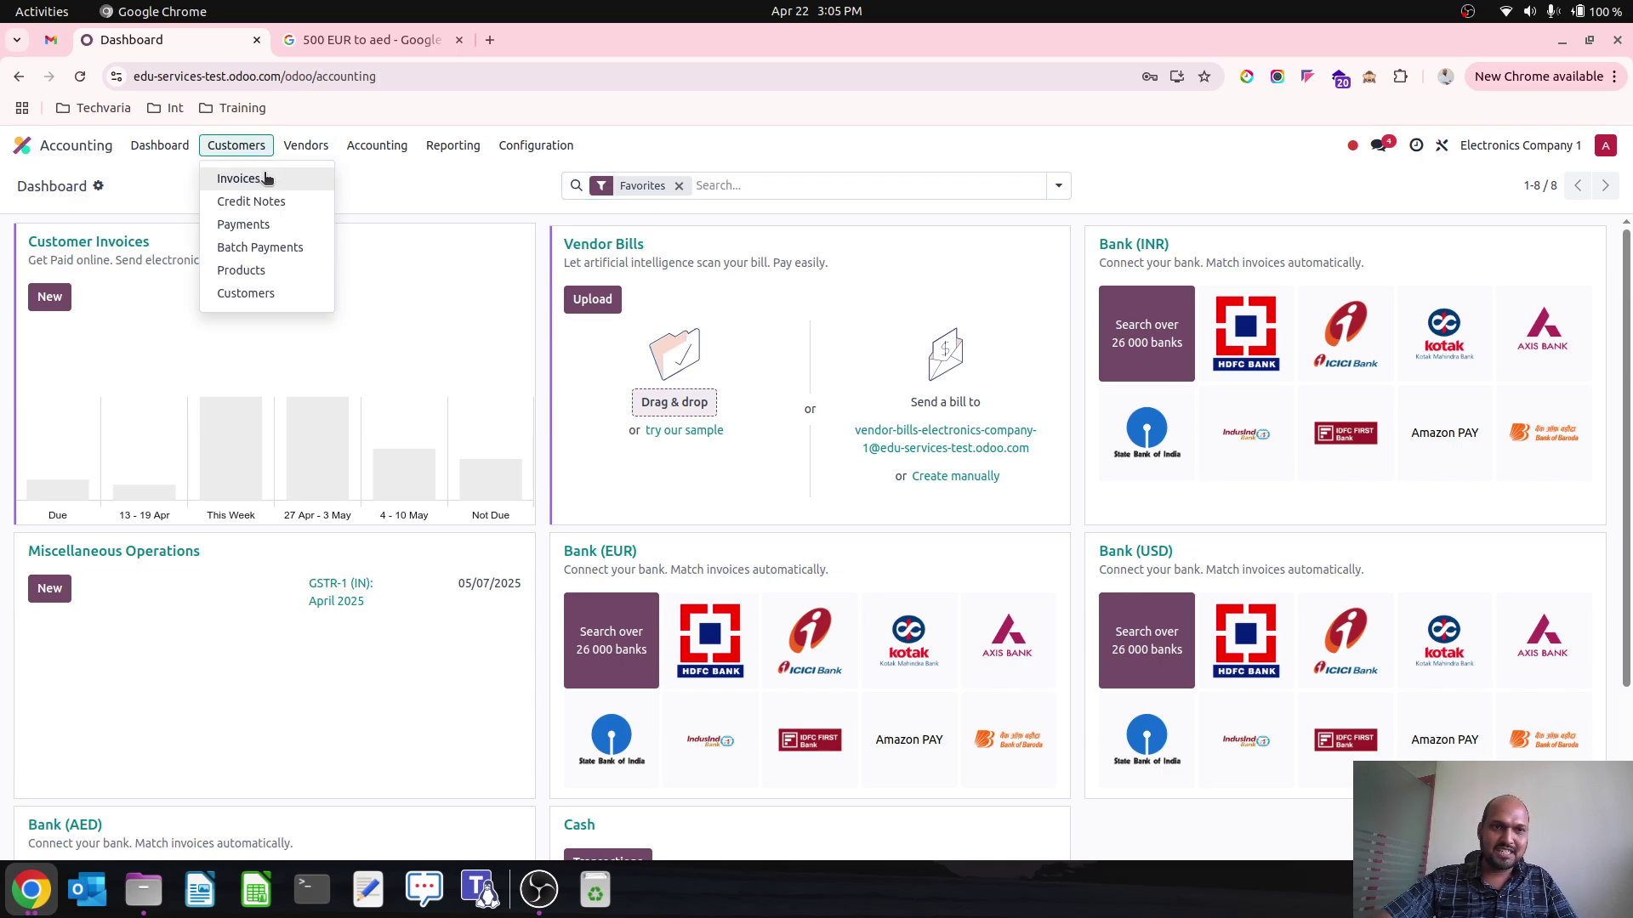
click(264, 173)
click(45, 186)
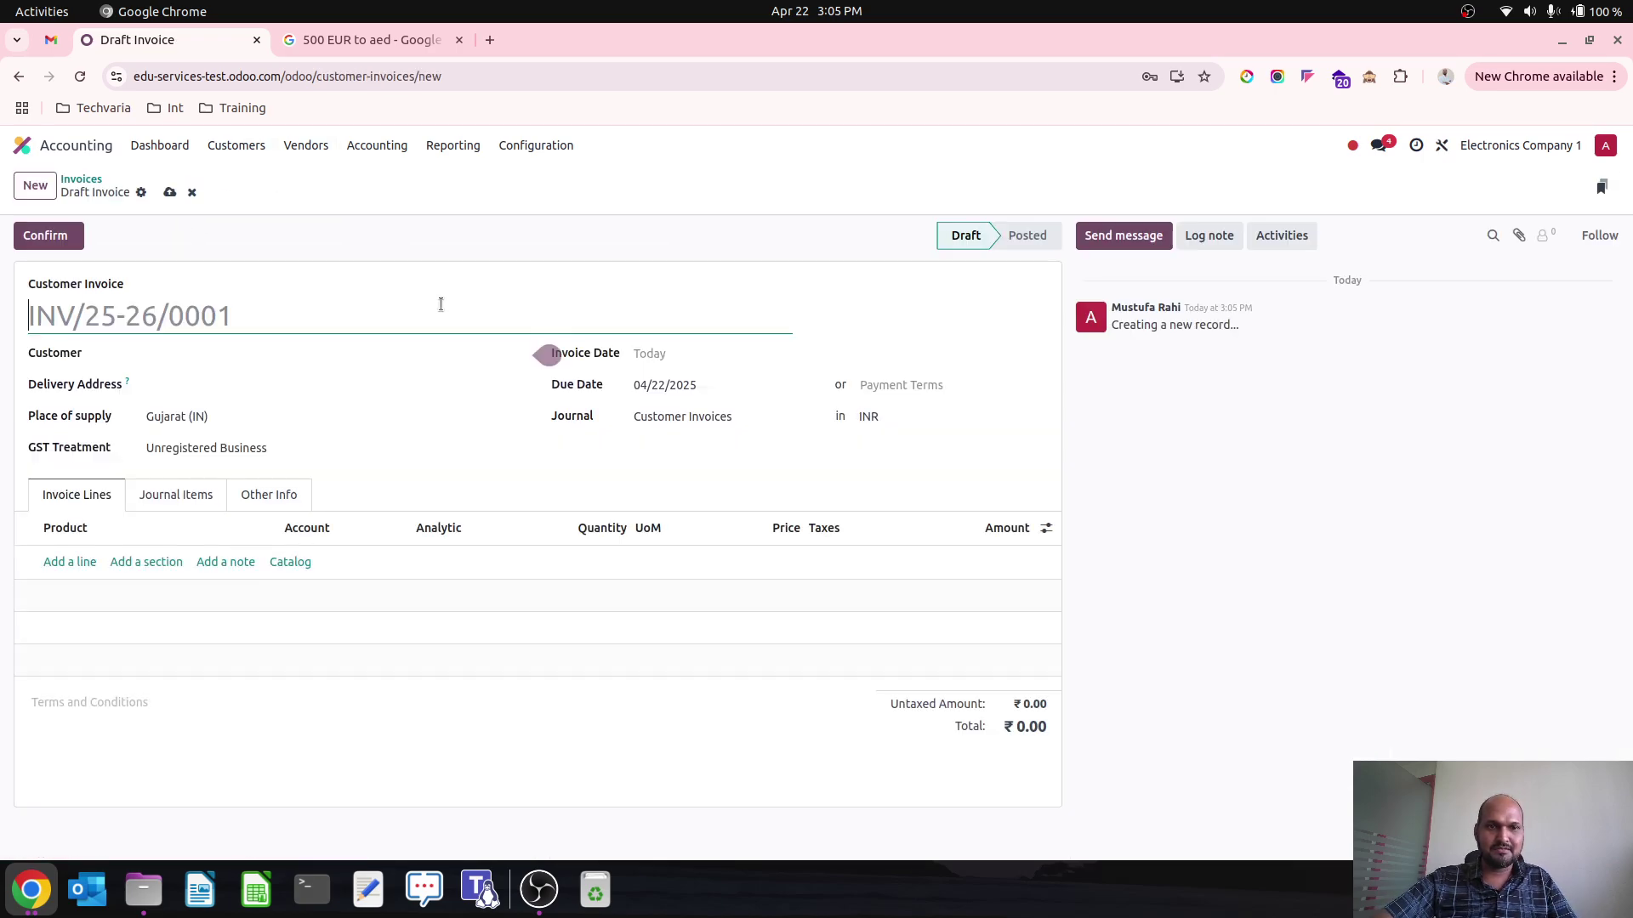
click(471, 343)
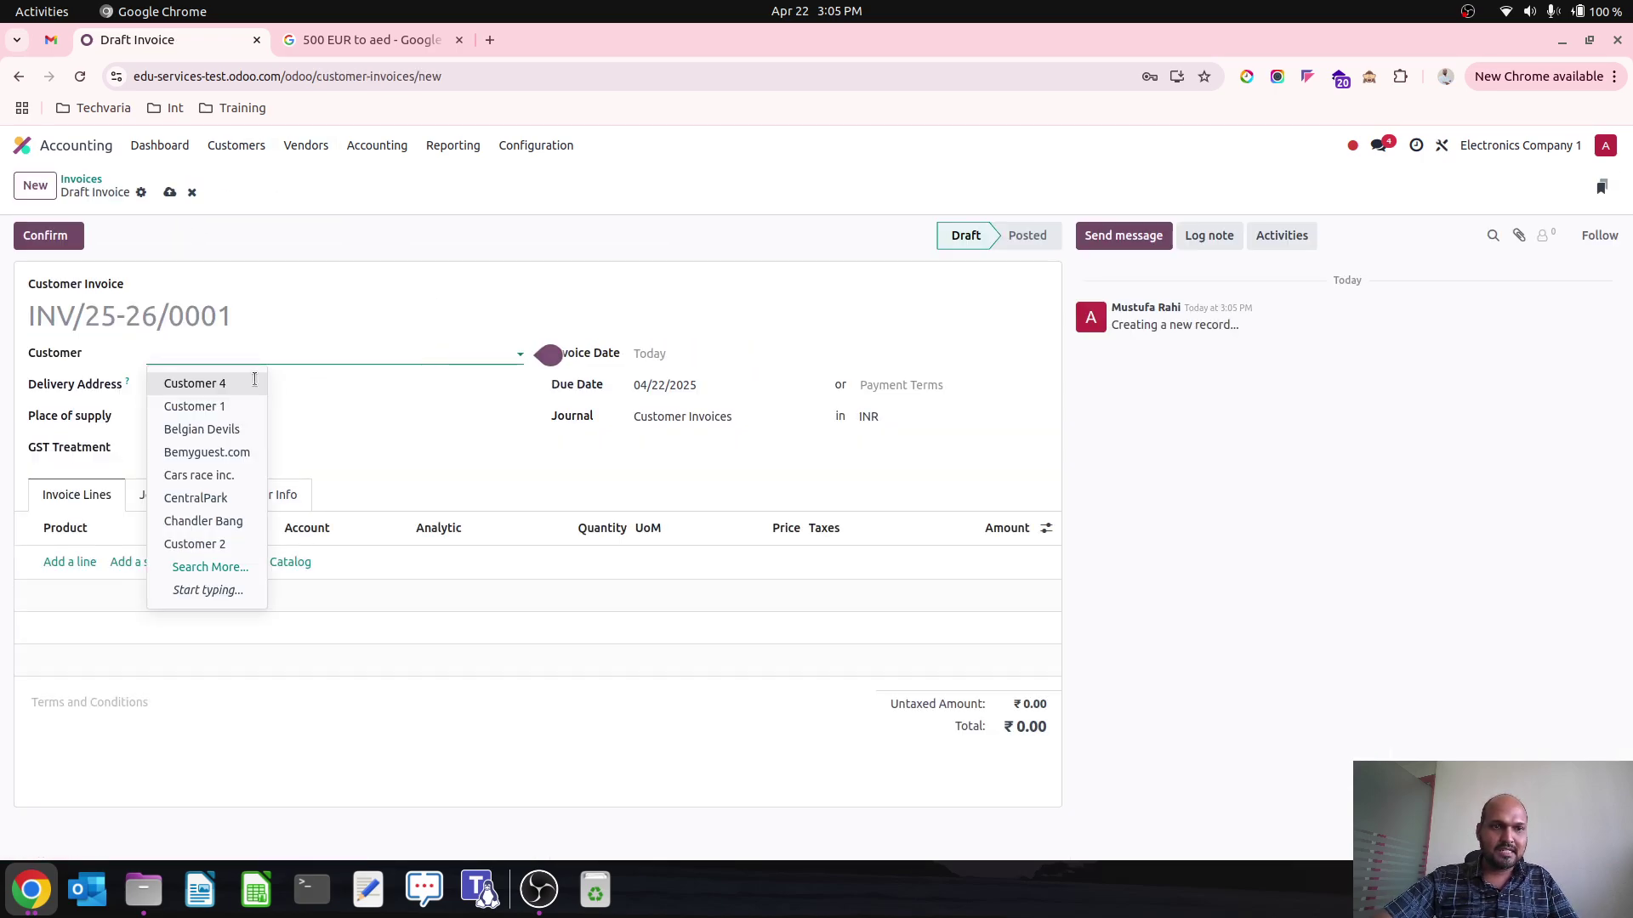
key(Return)
click(907, 417)
click(900, 445)
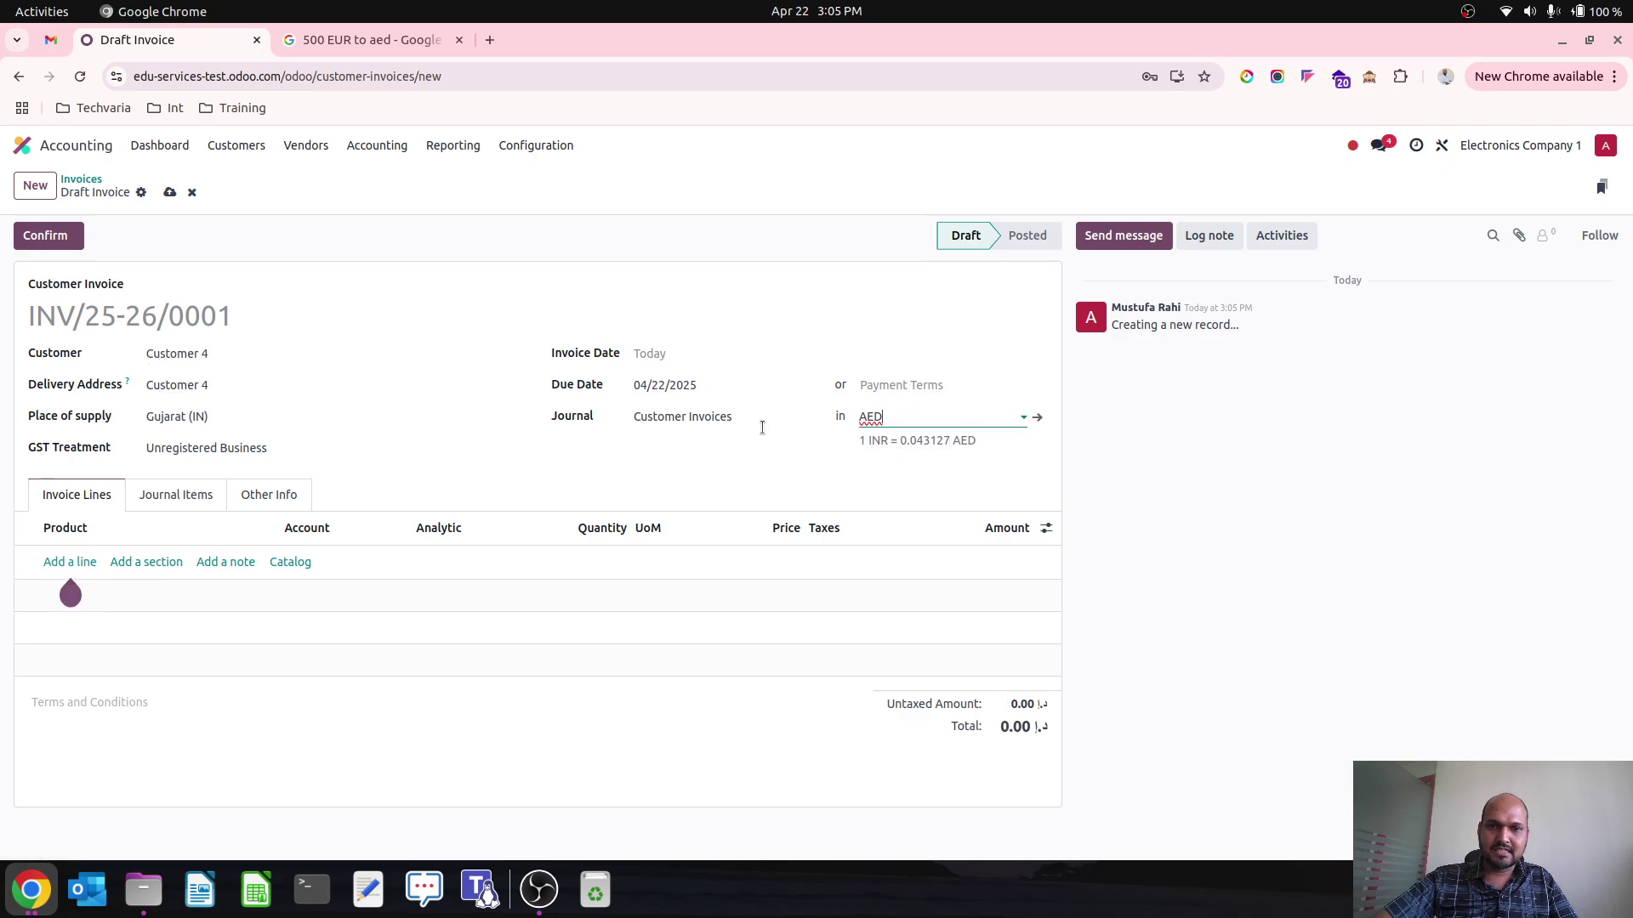
click(899, 418)
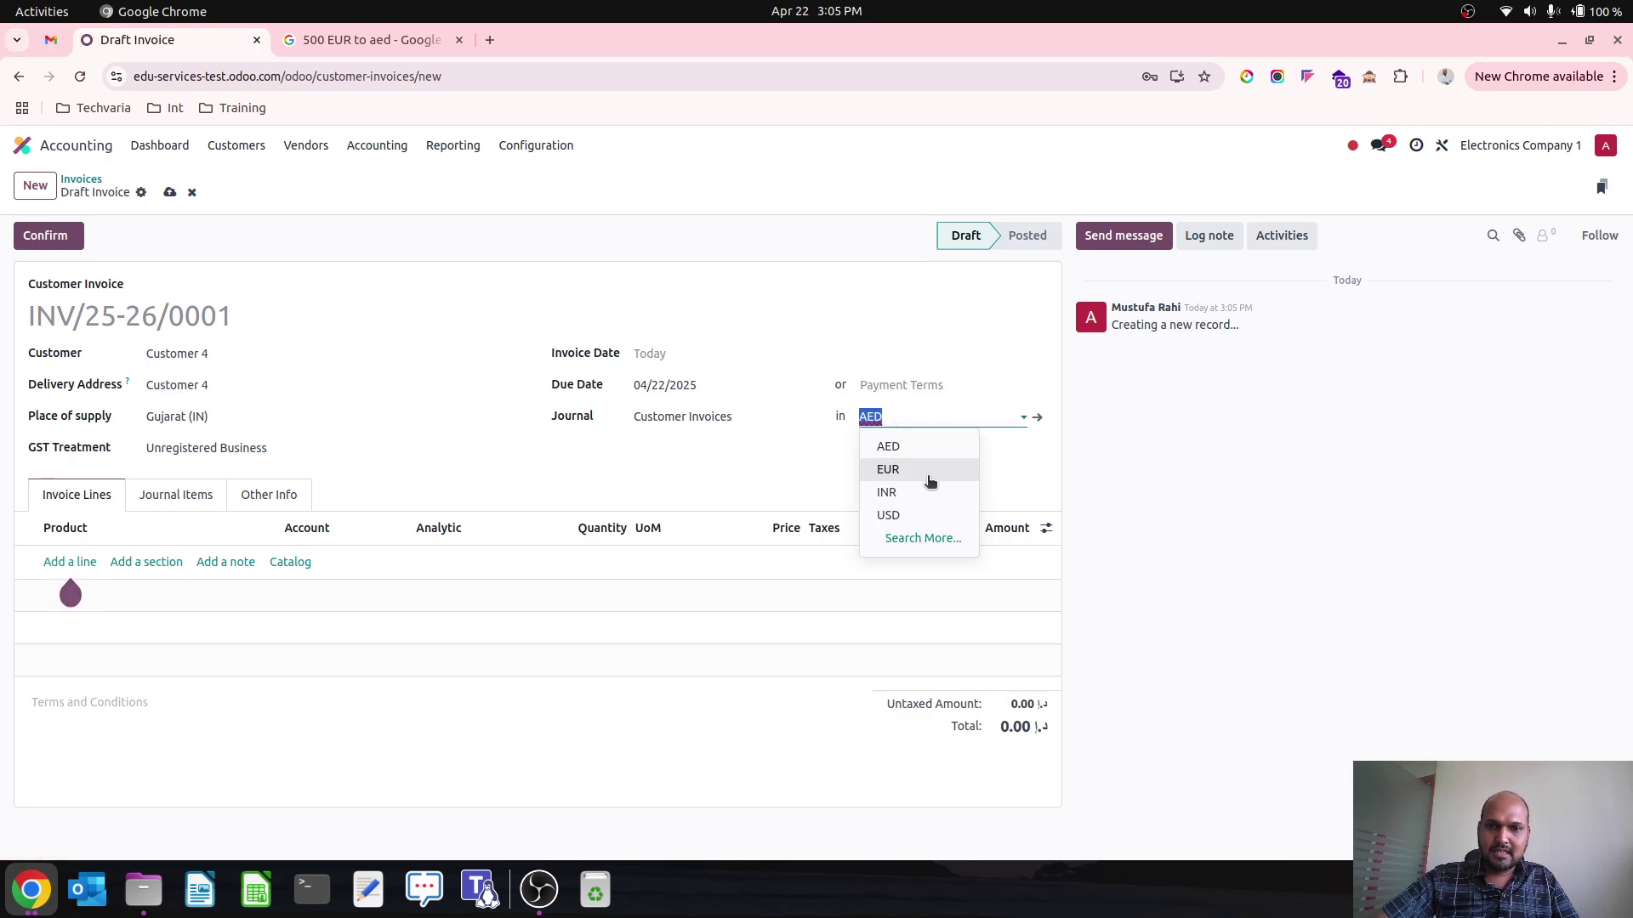
click(923, 467)
- Add a line without a product to the Customer 4 invoice, priced at 8,000
click(82, 563)
click(285, 561)
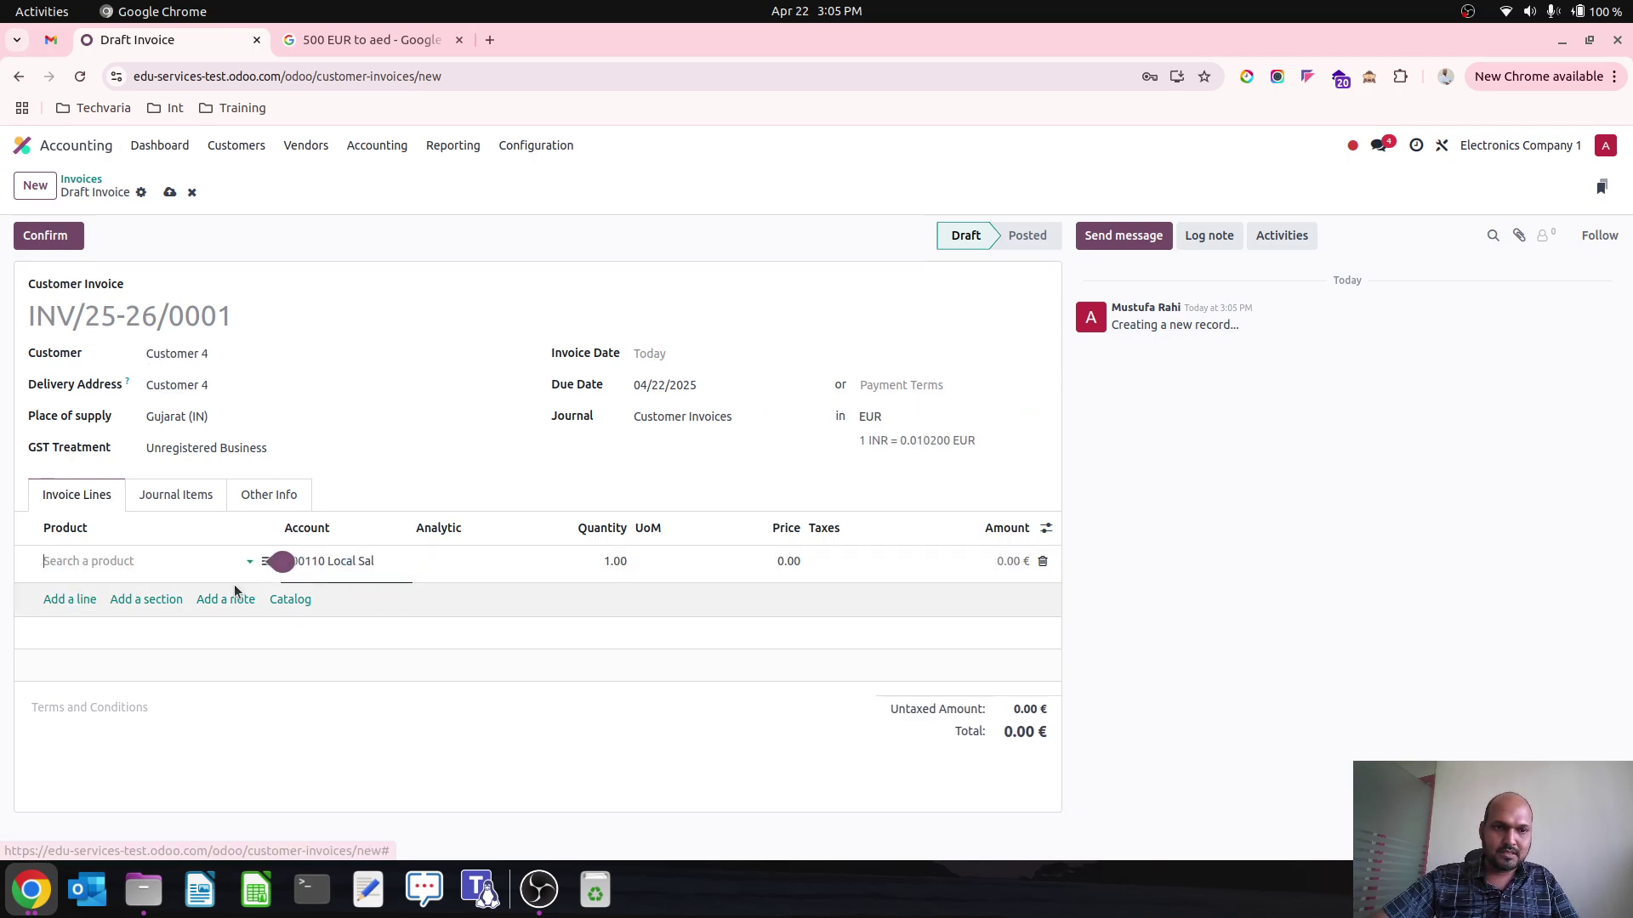
click(777, 563)
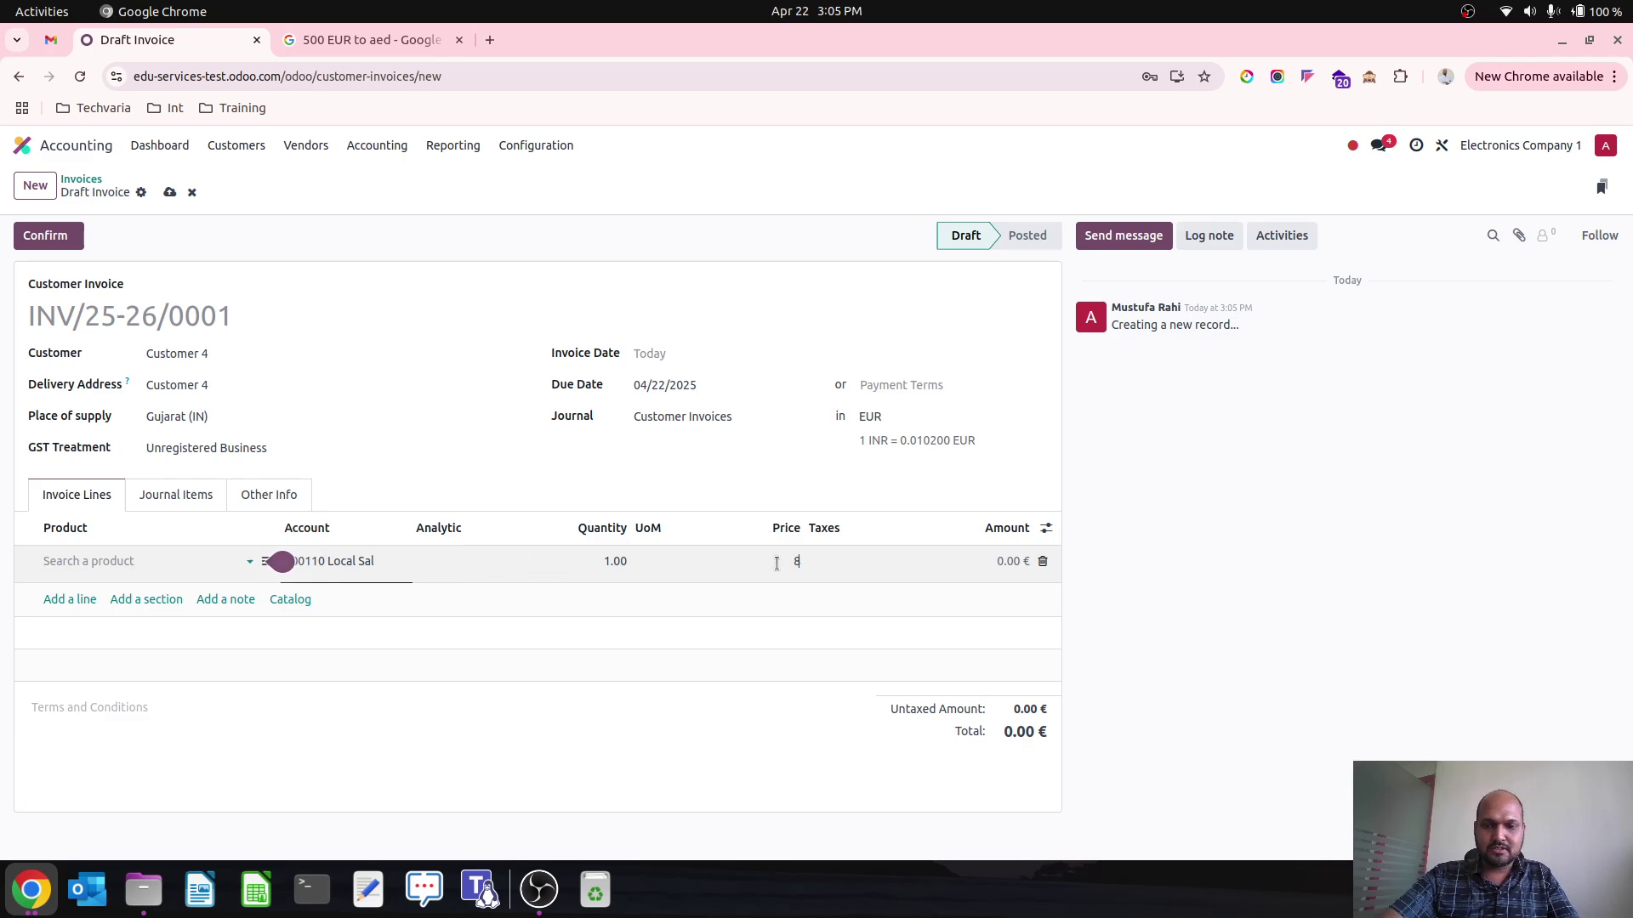
text(8000)
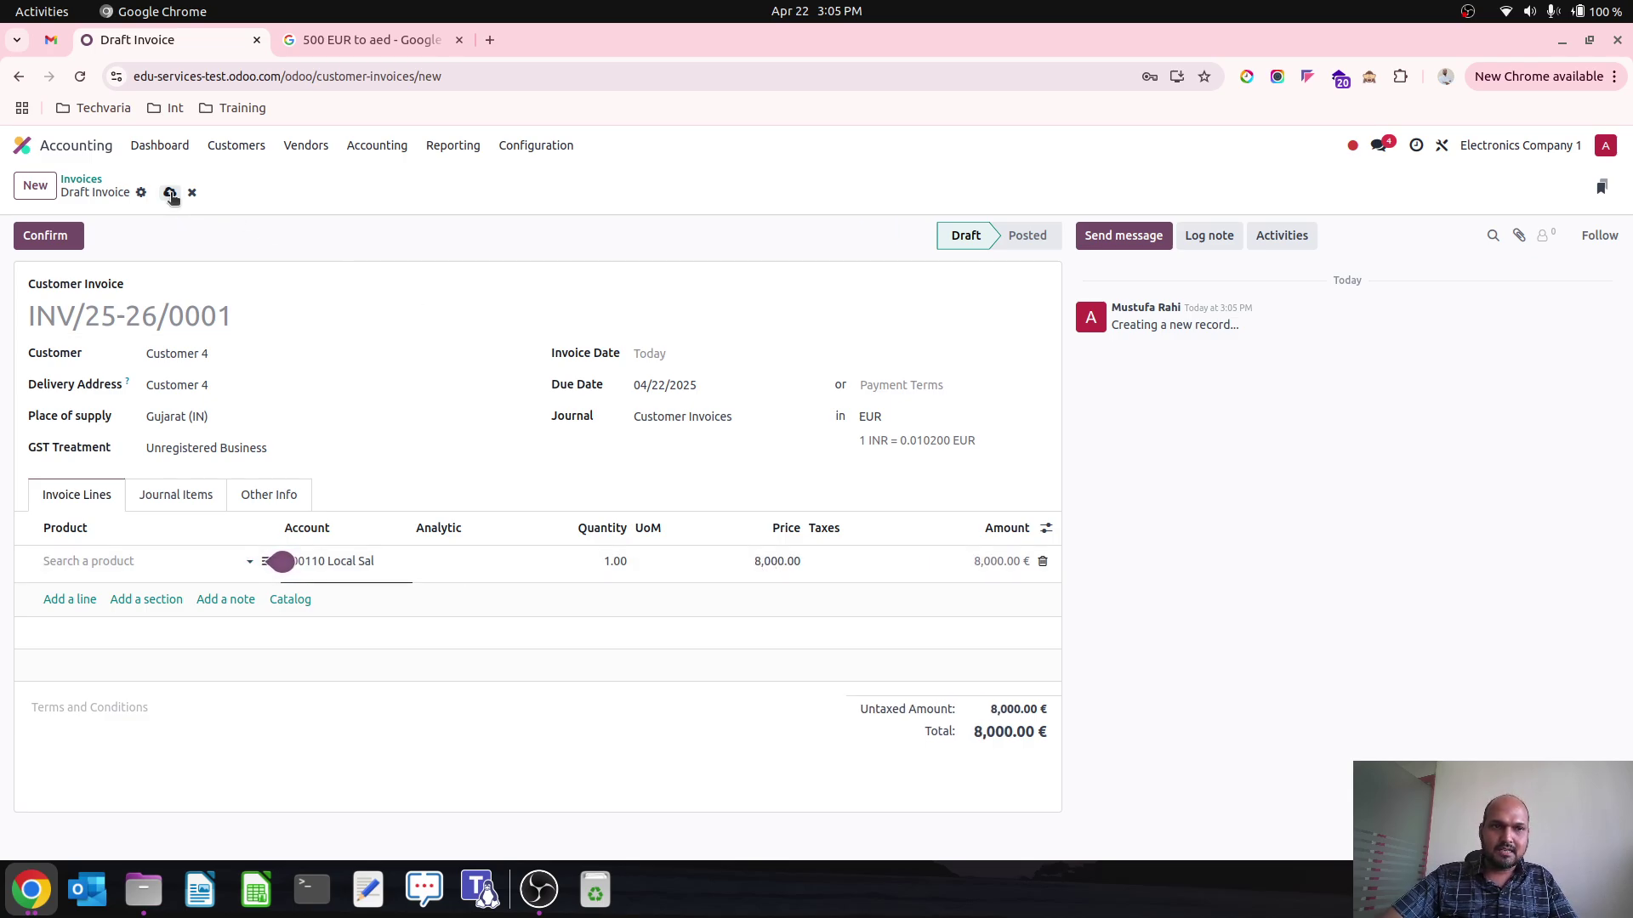
- Confirm the Customer 4 invoice and create its full payment in the Bank (EUR) journal
click(53, 236)
click(146, 238)
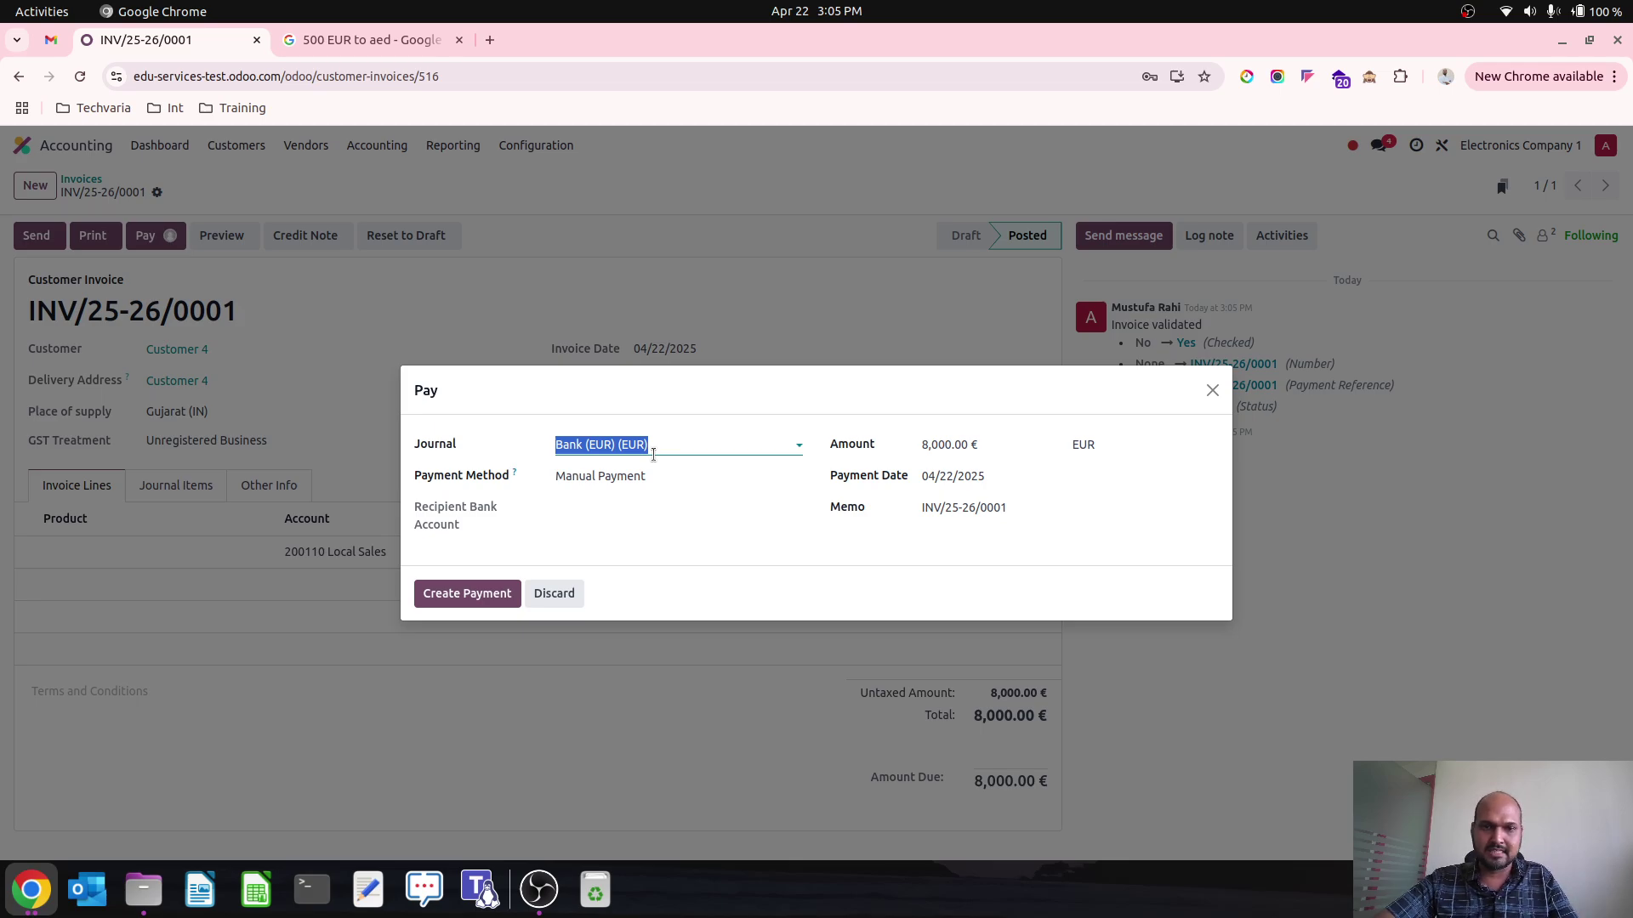
click(496, 591)
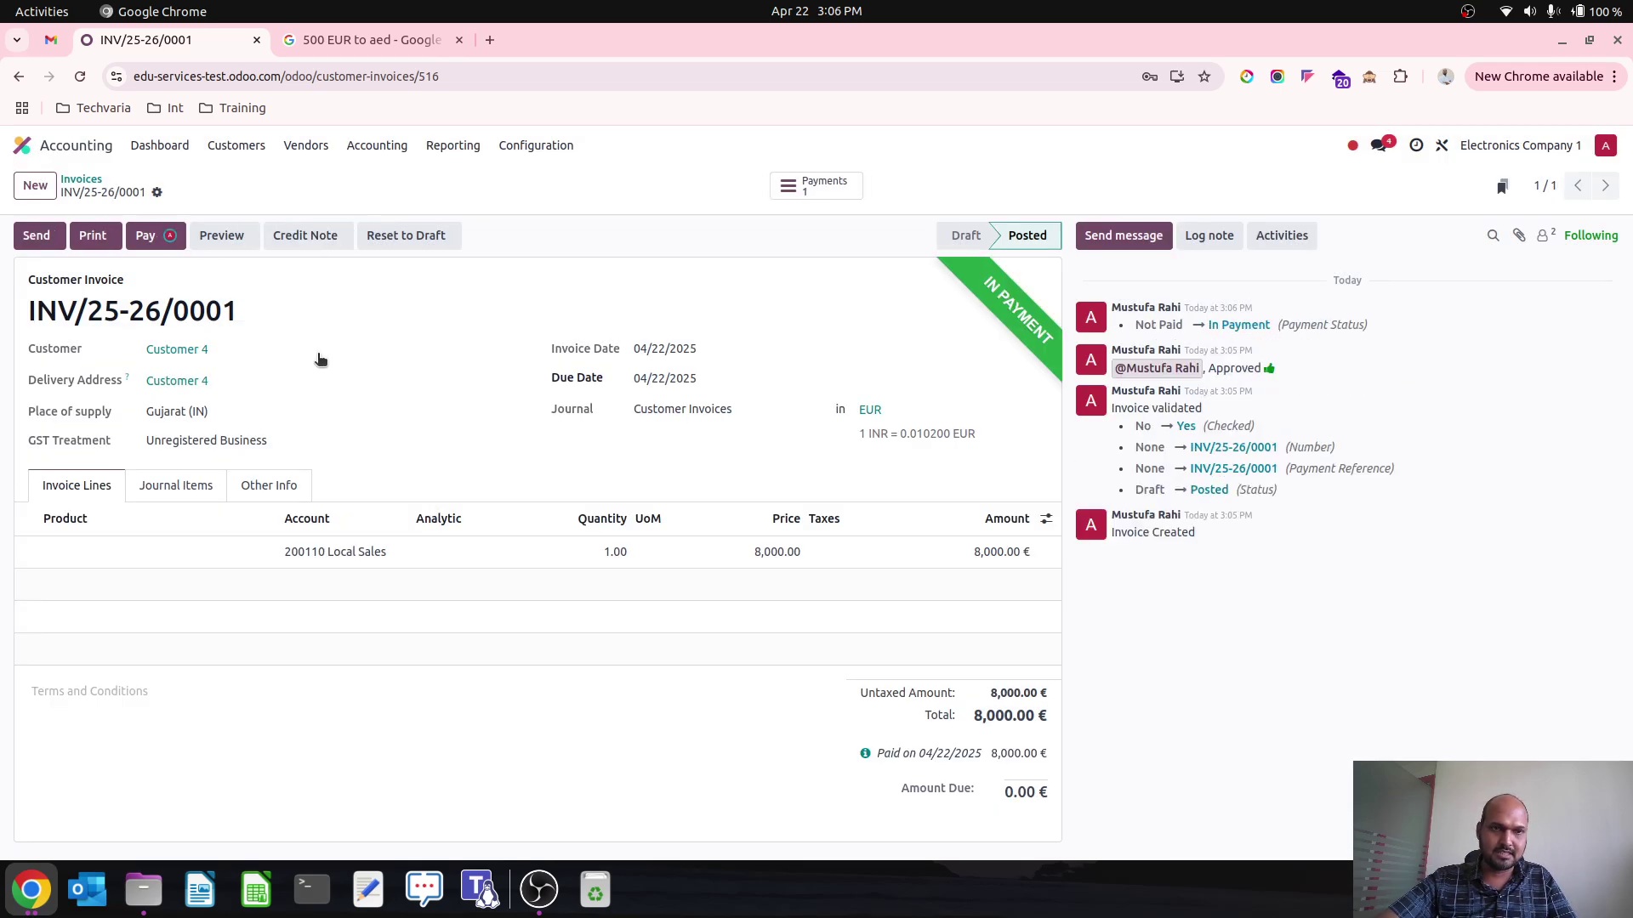
- Start another customer invoice for CentralPark and set its currency to USD
click(35, 186)
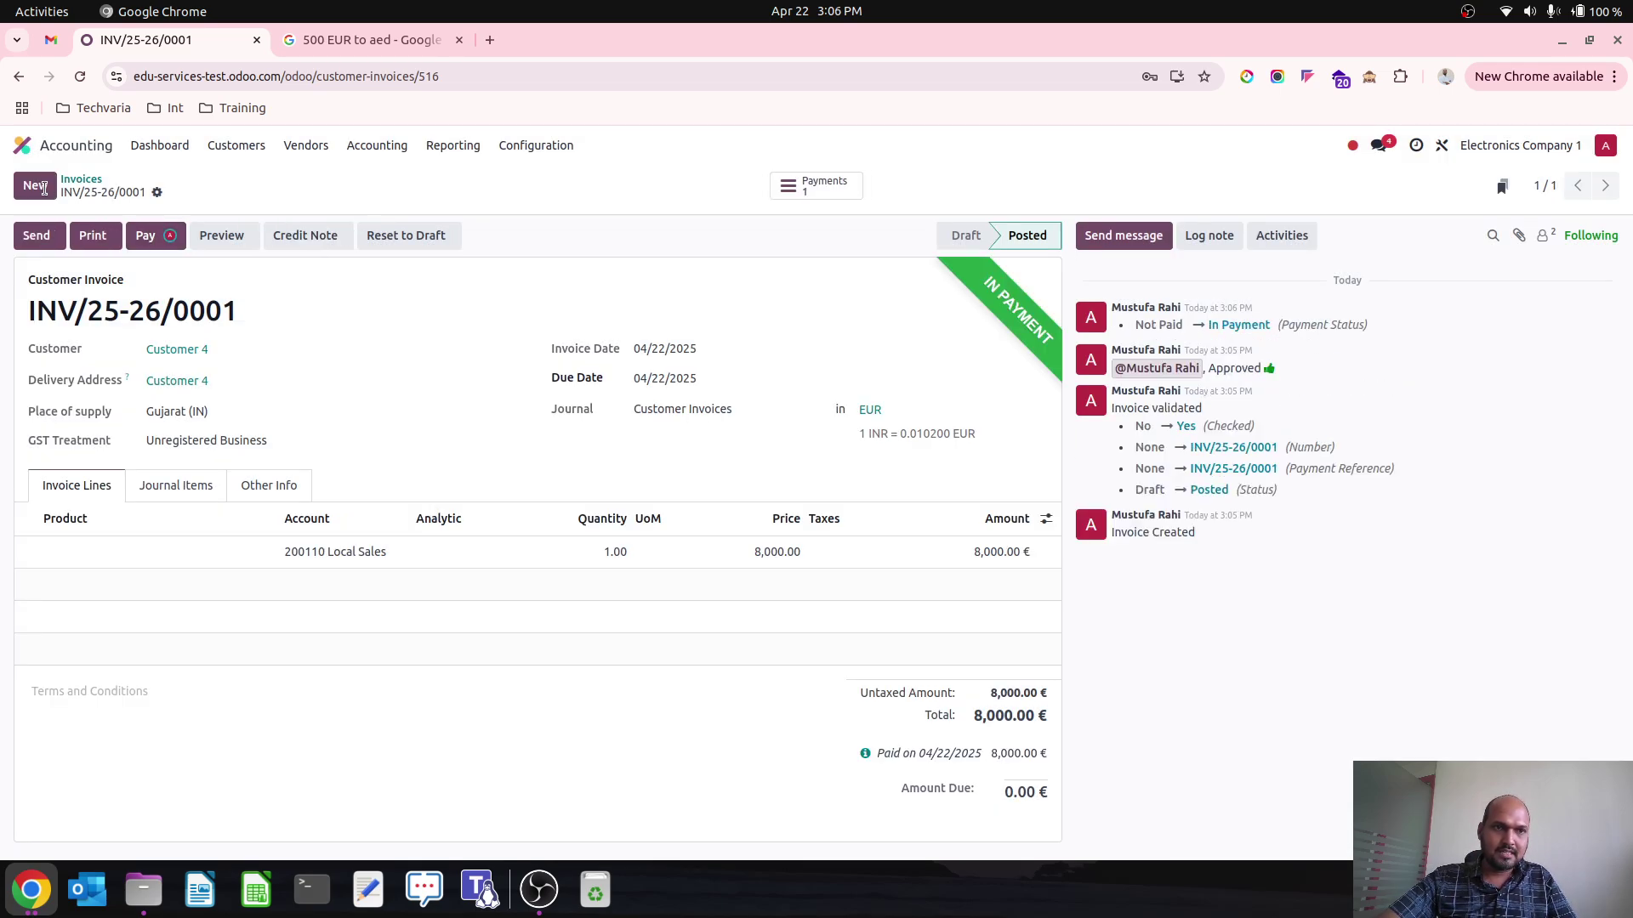
click(219, 357)
click(211, 499)
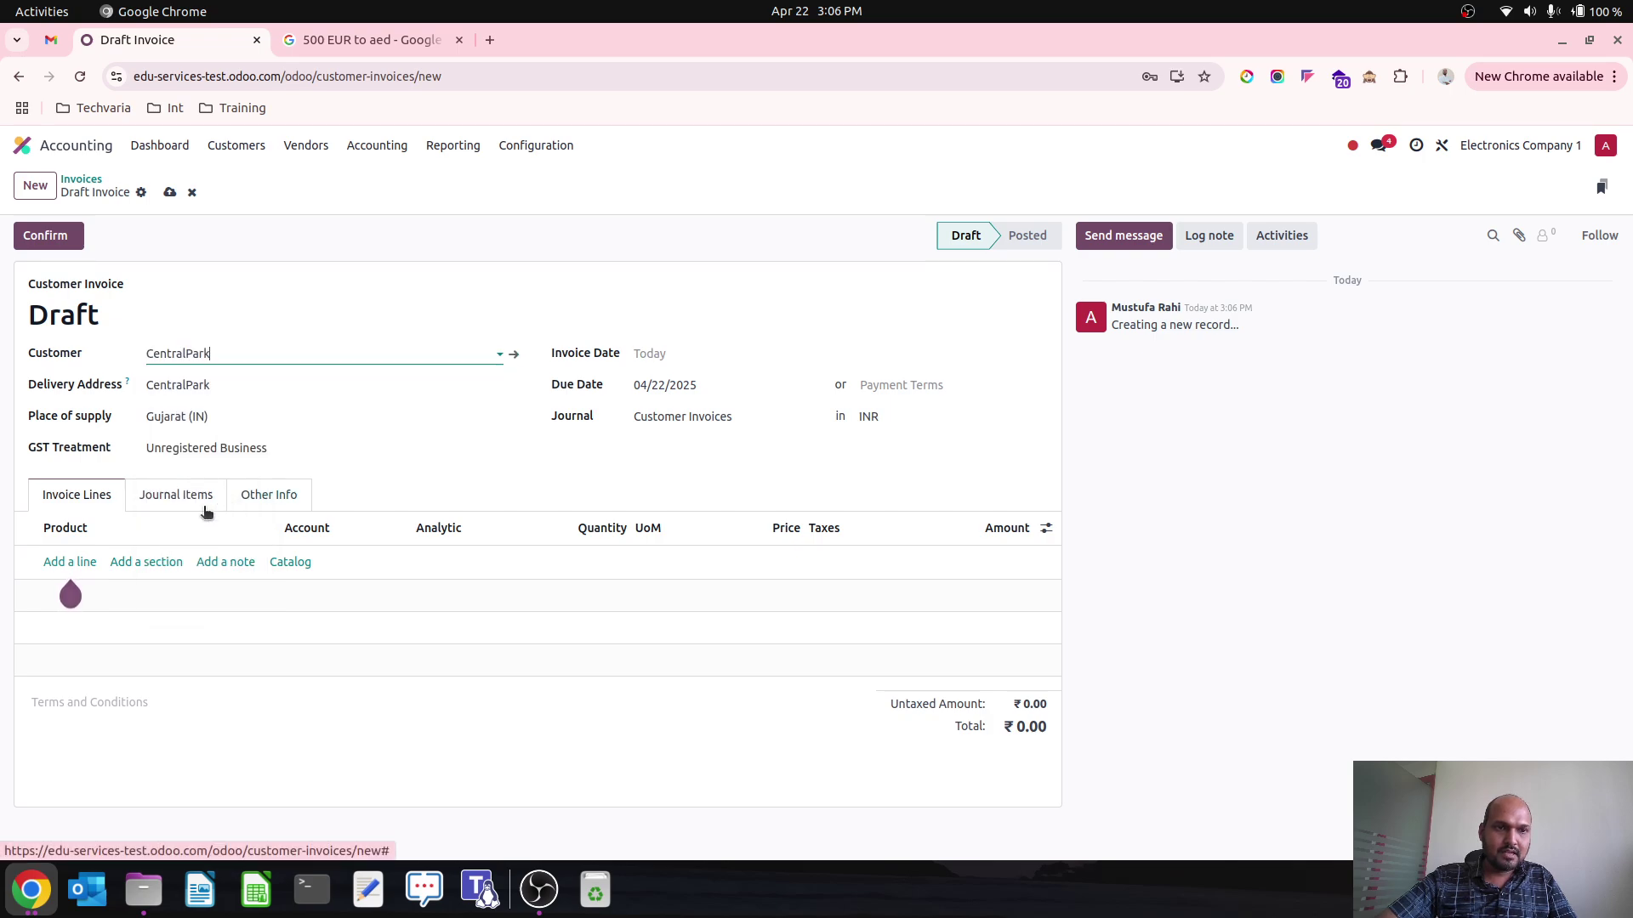
click(70, 562)
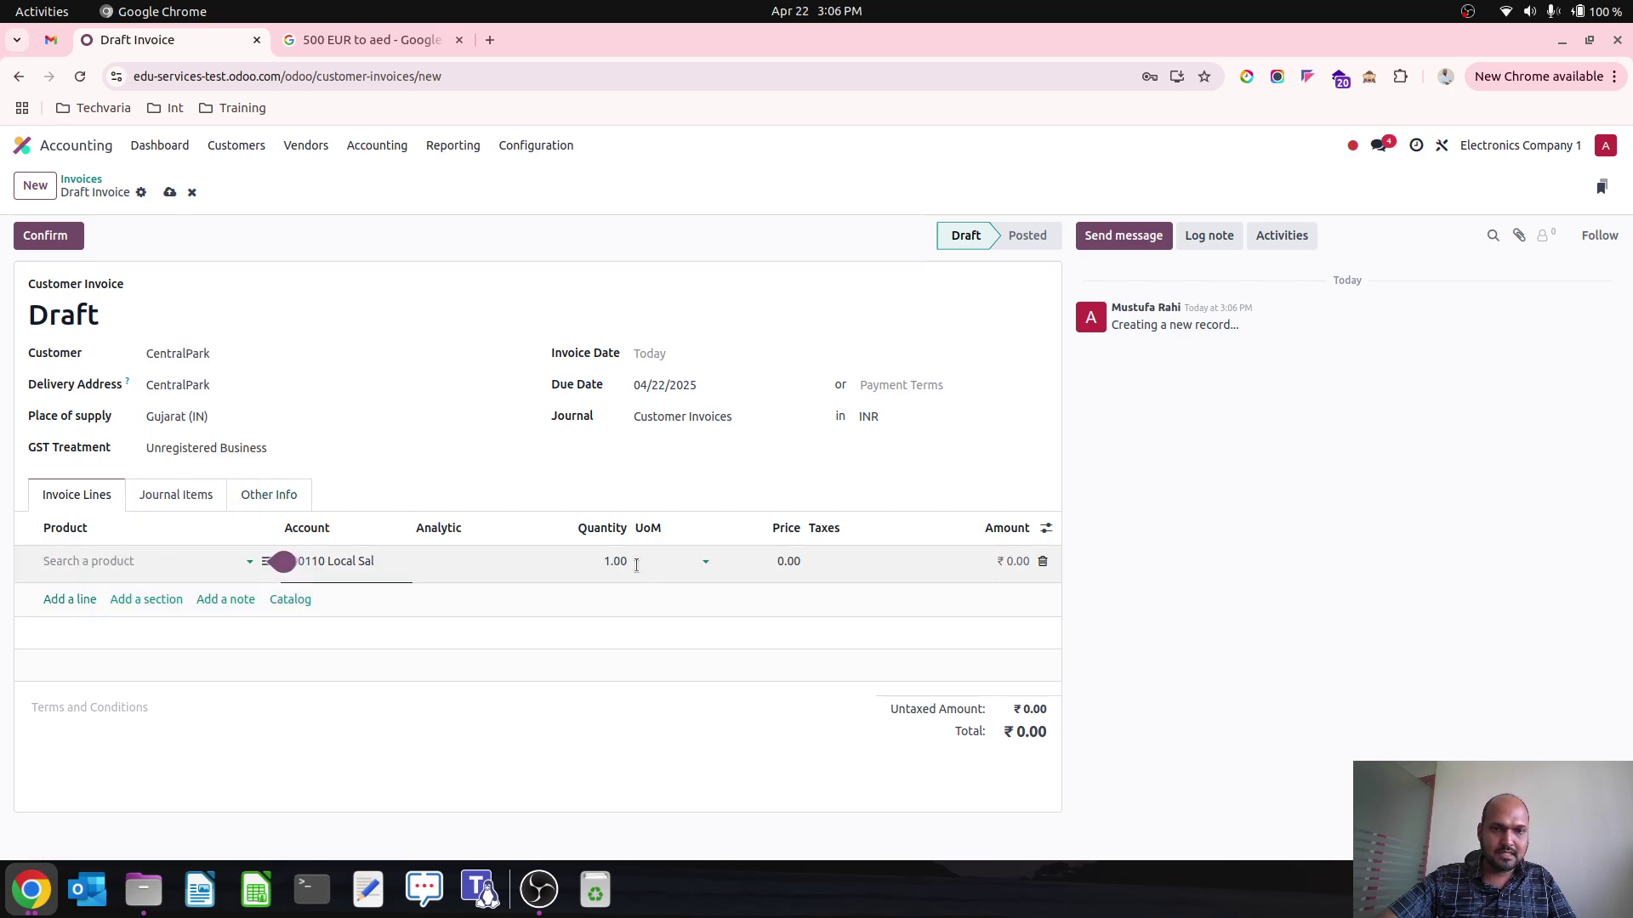
click(896, 419)
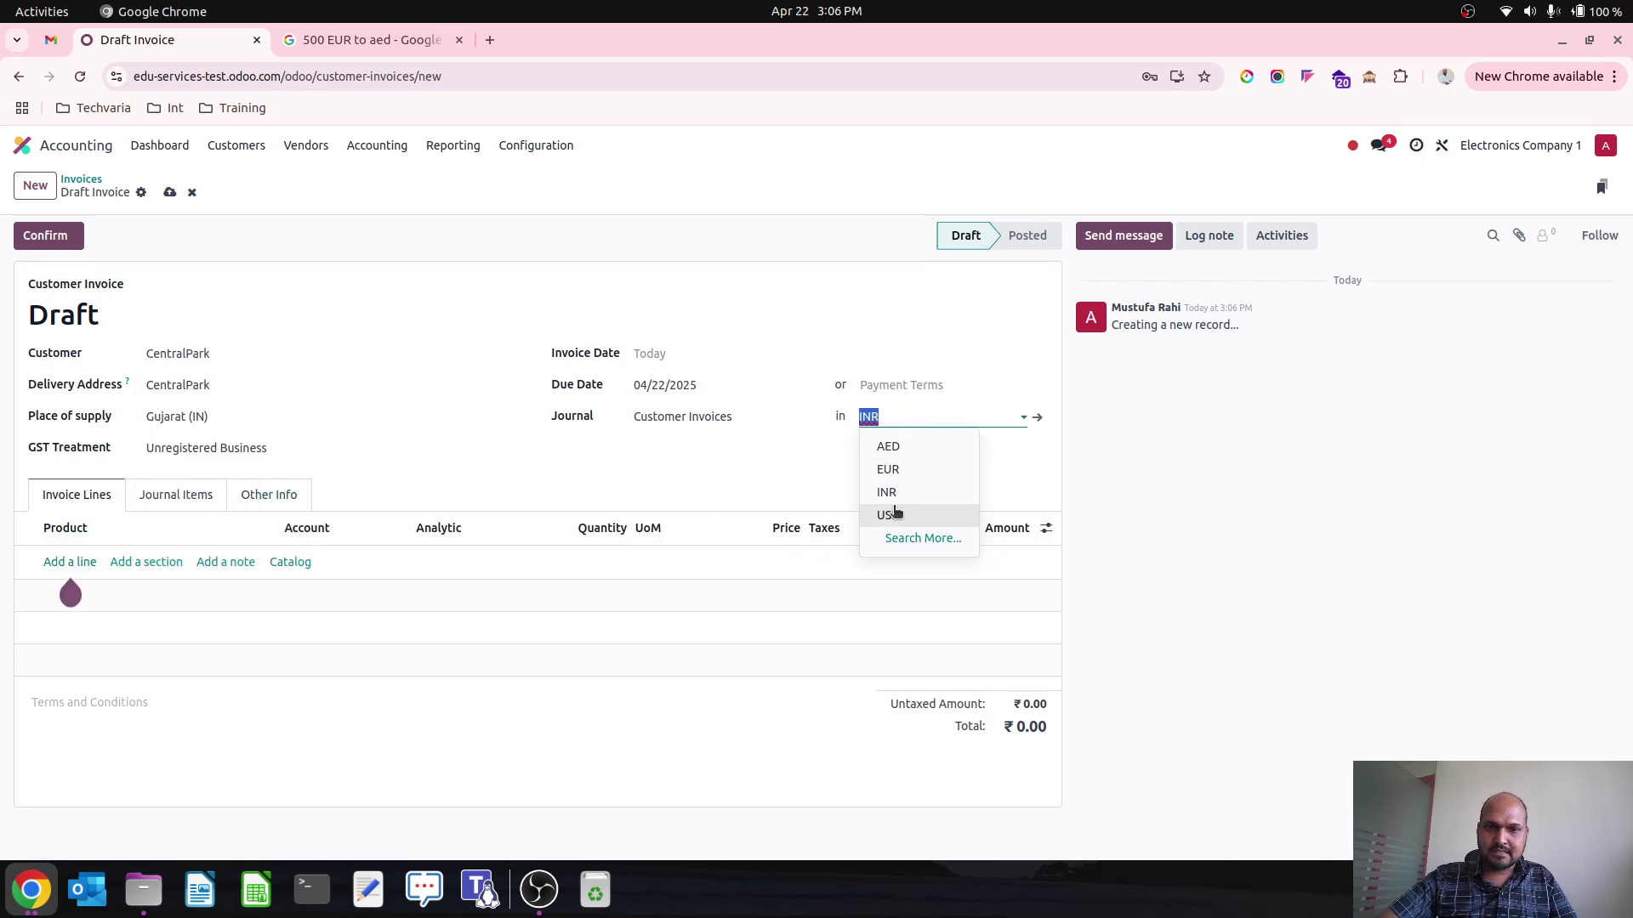
click(871, 514)
- Confirm the CentralPark invoice with one line priced at 7,000 and display its journal items
click(72, 562)
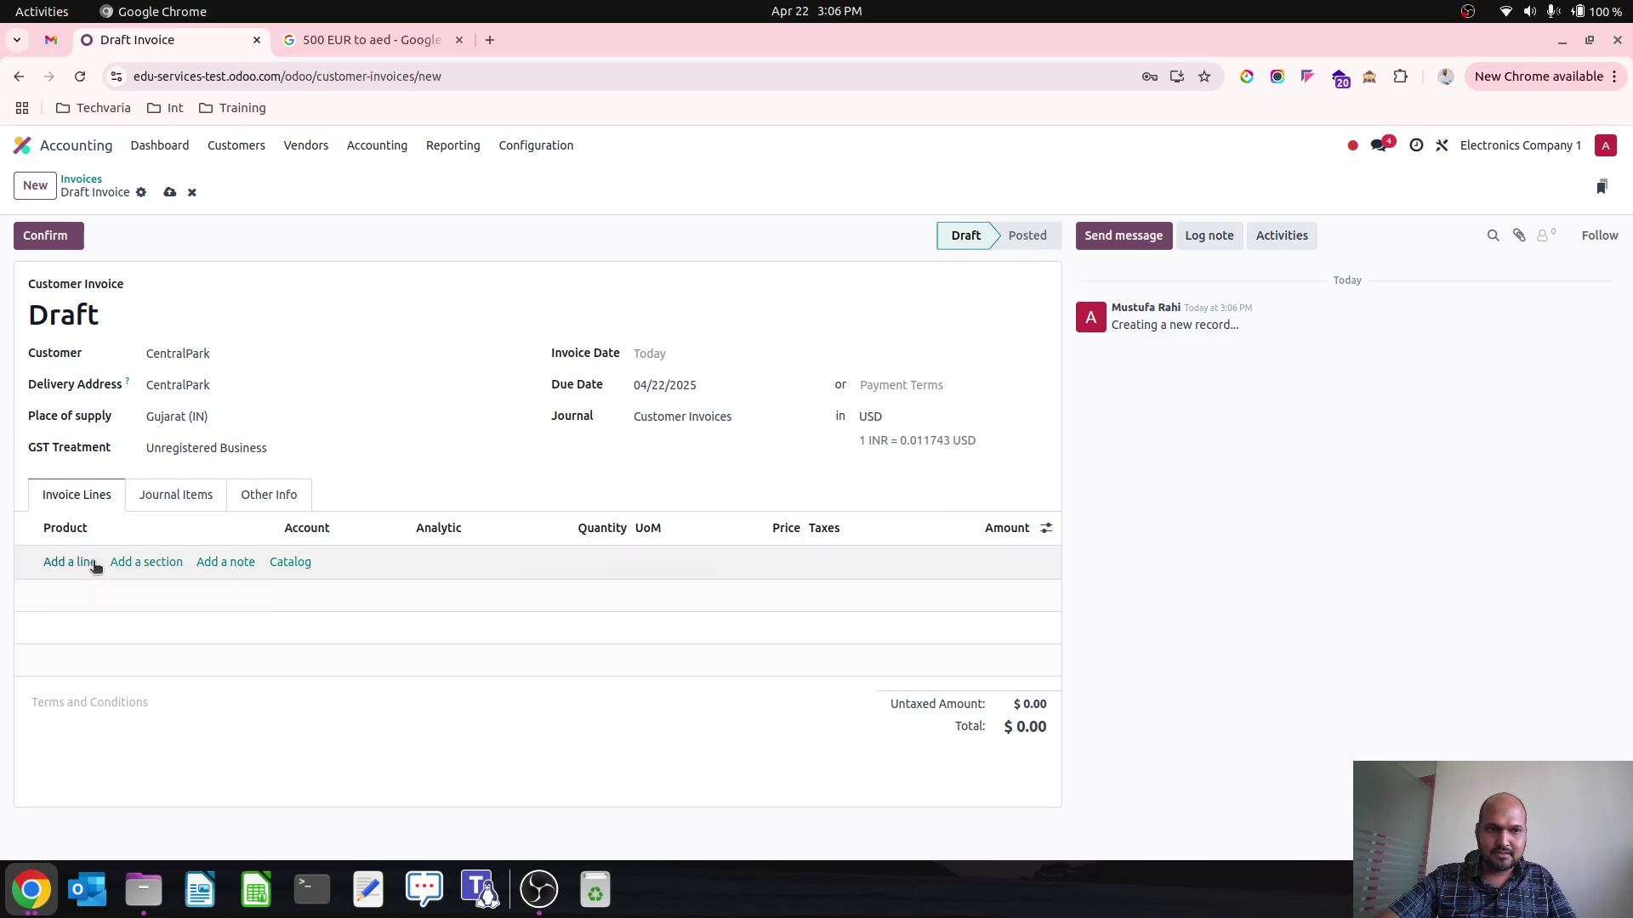
click(761, 567)
text(7000)
key(Tab)
click(47, 235)
click(176, 486)
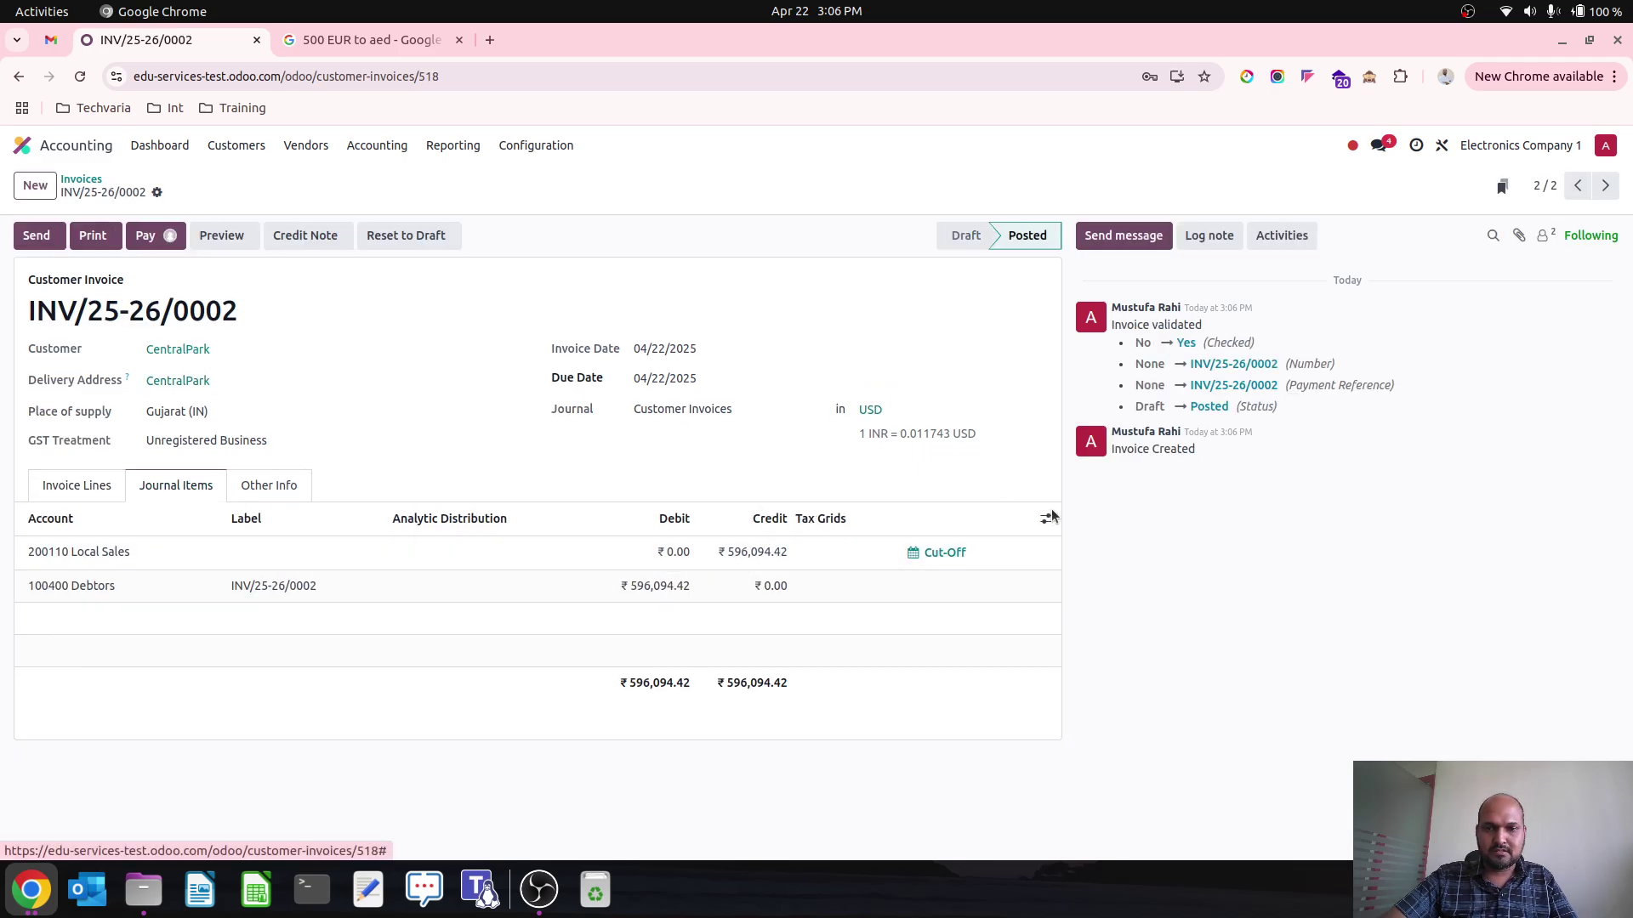
- Create the CentralPark invoice's full payment in the Bank (USD) journal and return to the accounting dashboard
click(153, 238)
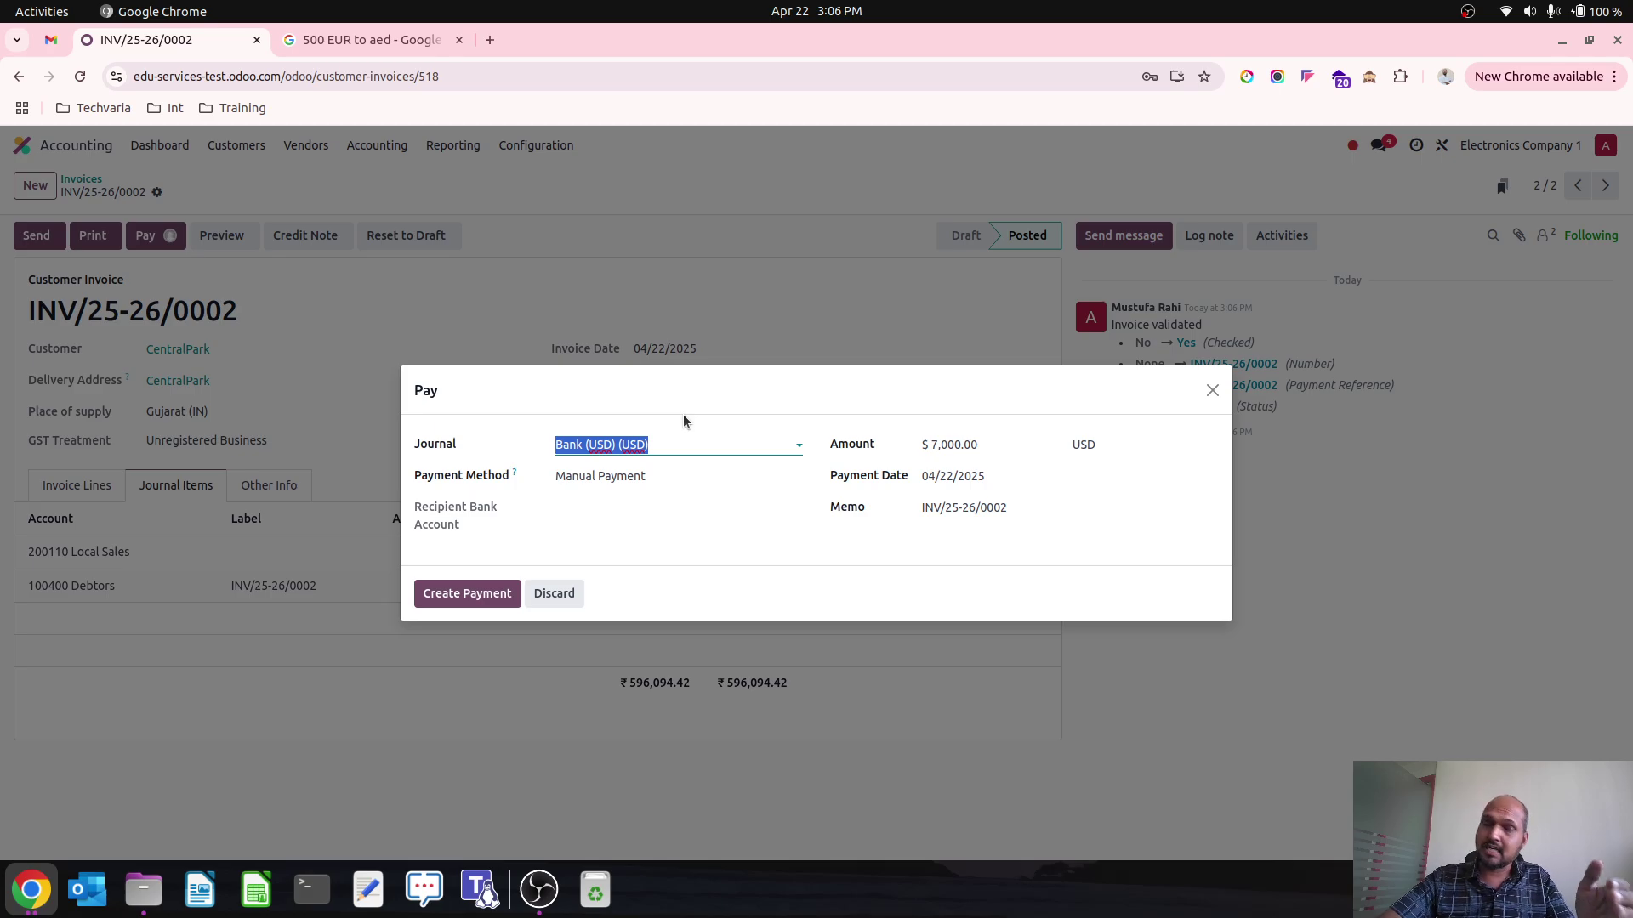
click(472, 591)
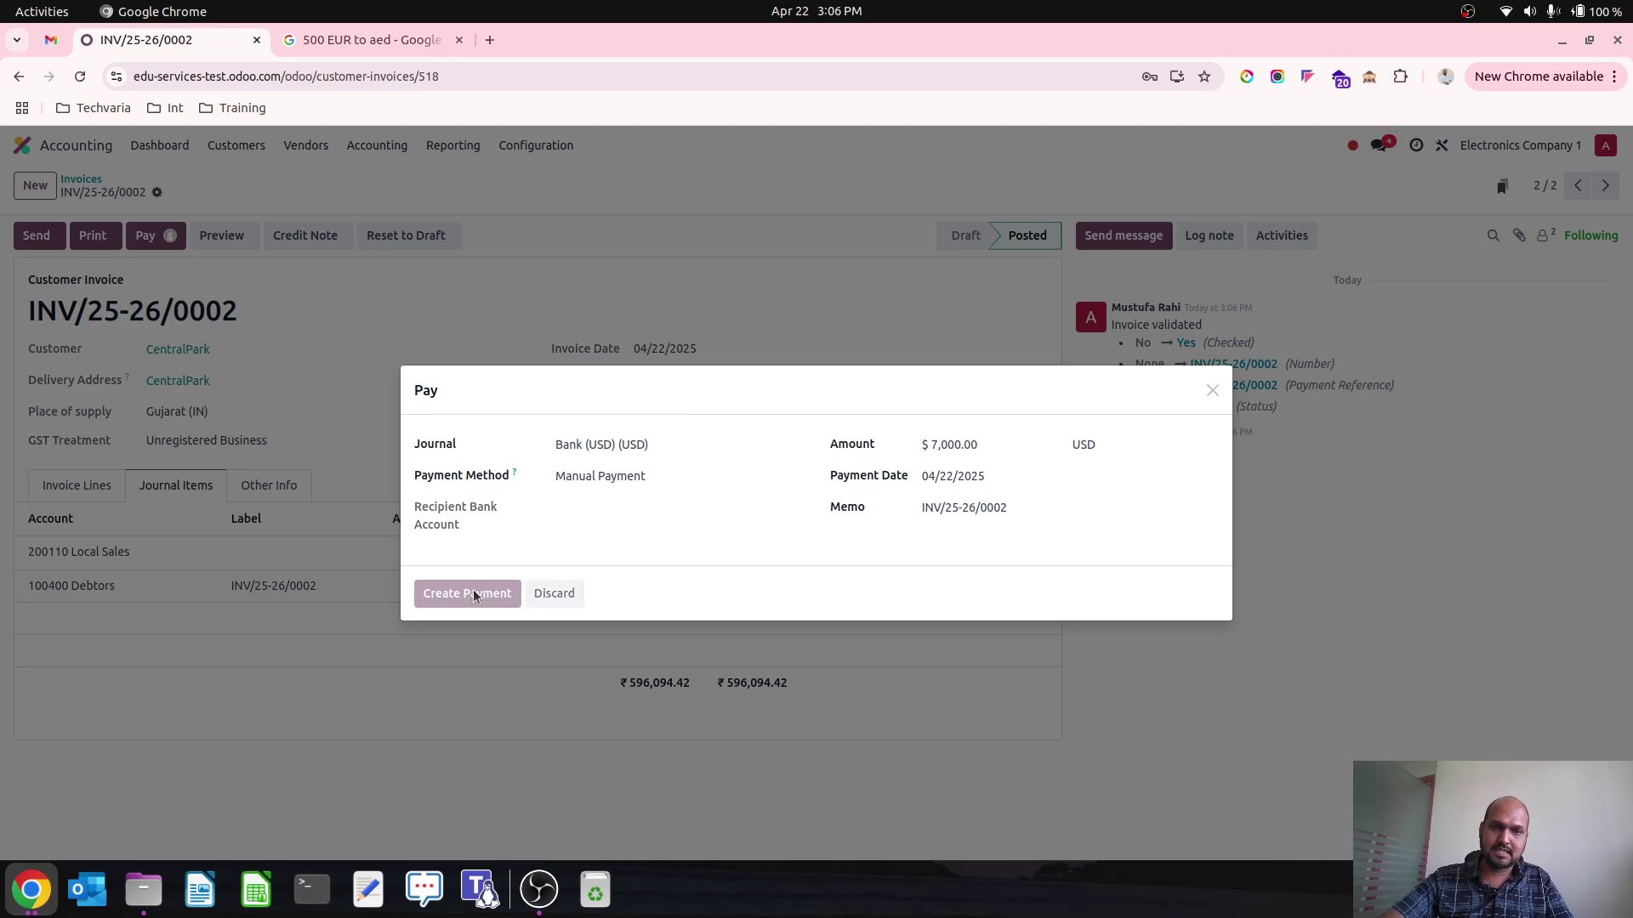
click(160, 146)
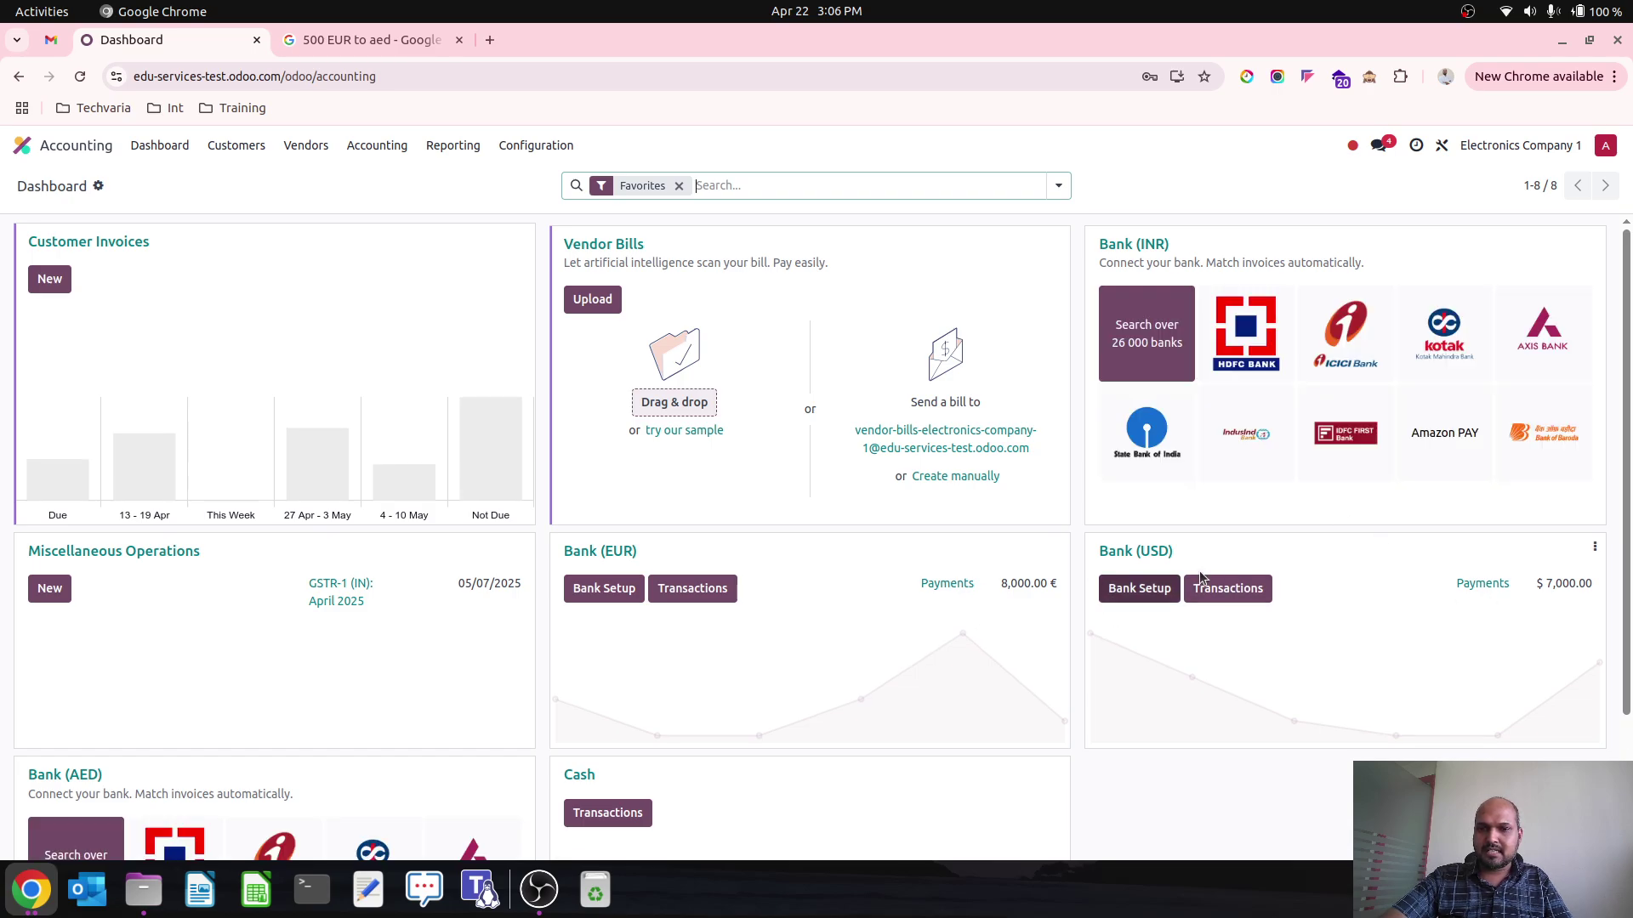
click(681, 589)
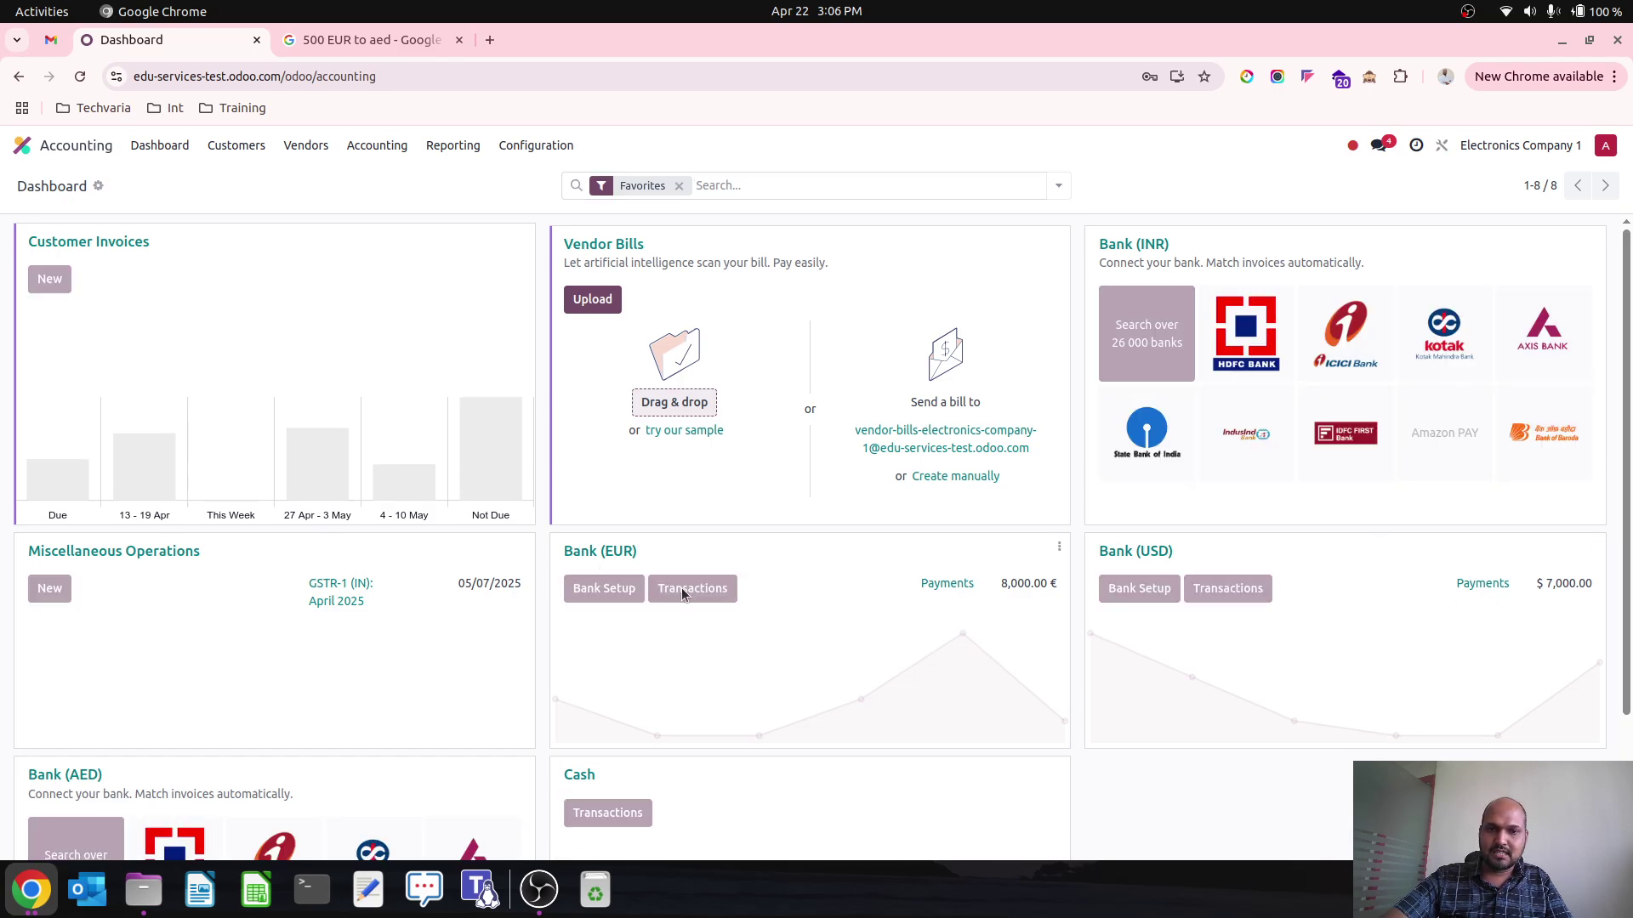
click(35, 185)
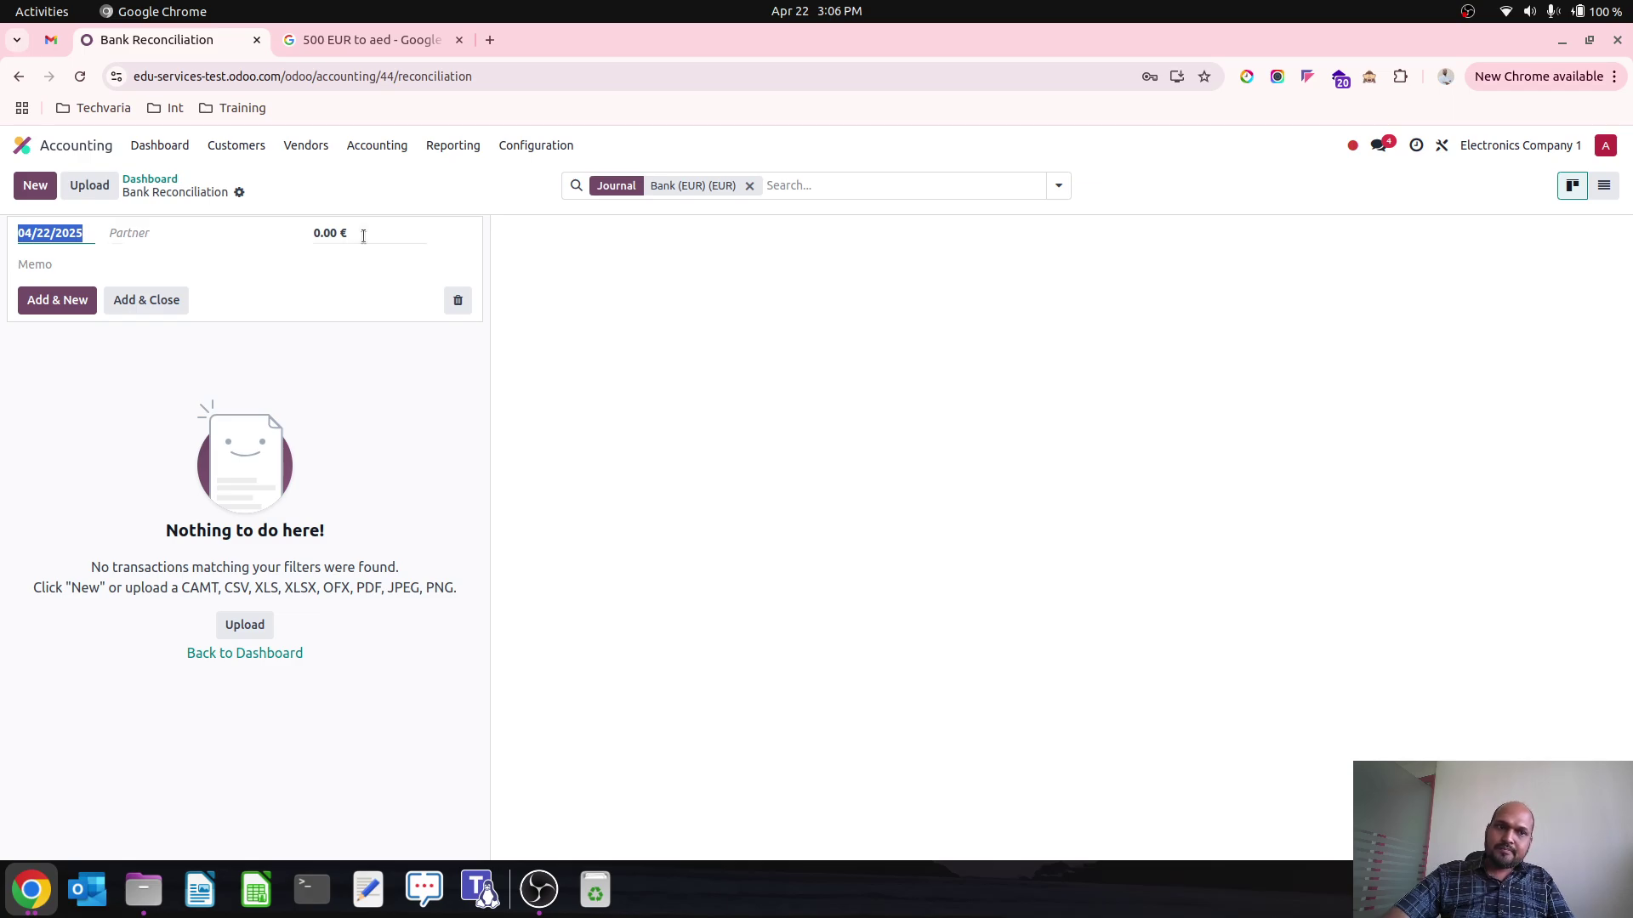
click(152, 178)
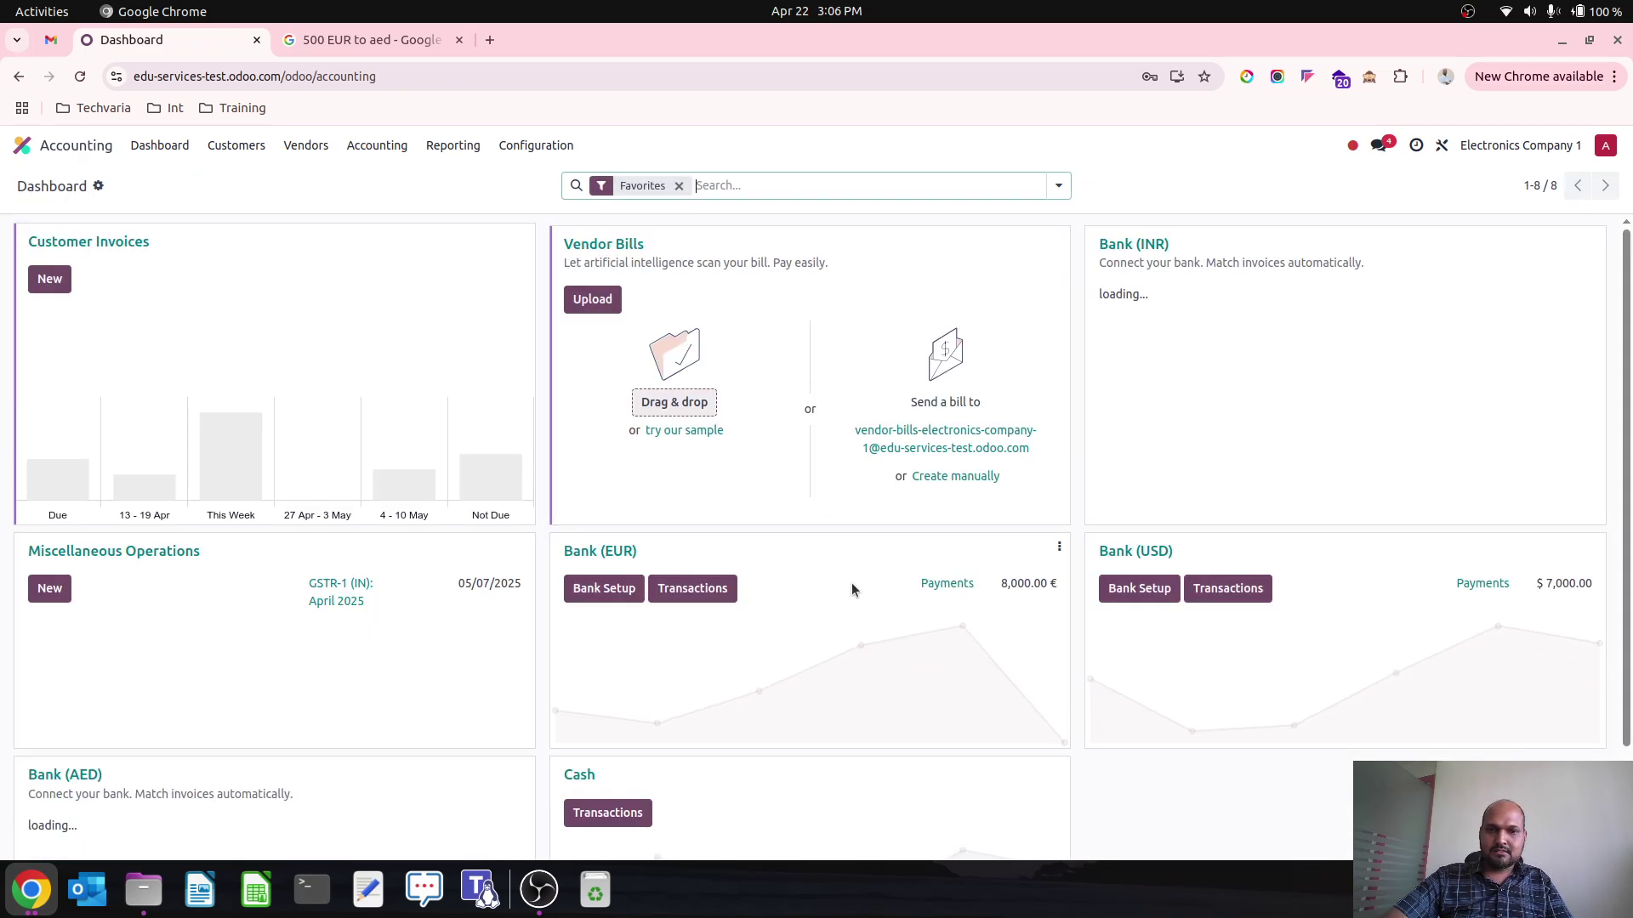
- Add a Bank (EUR) transaction of 8,000.00 € with the memo "received payment from customer"
click(693, 589)
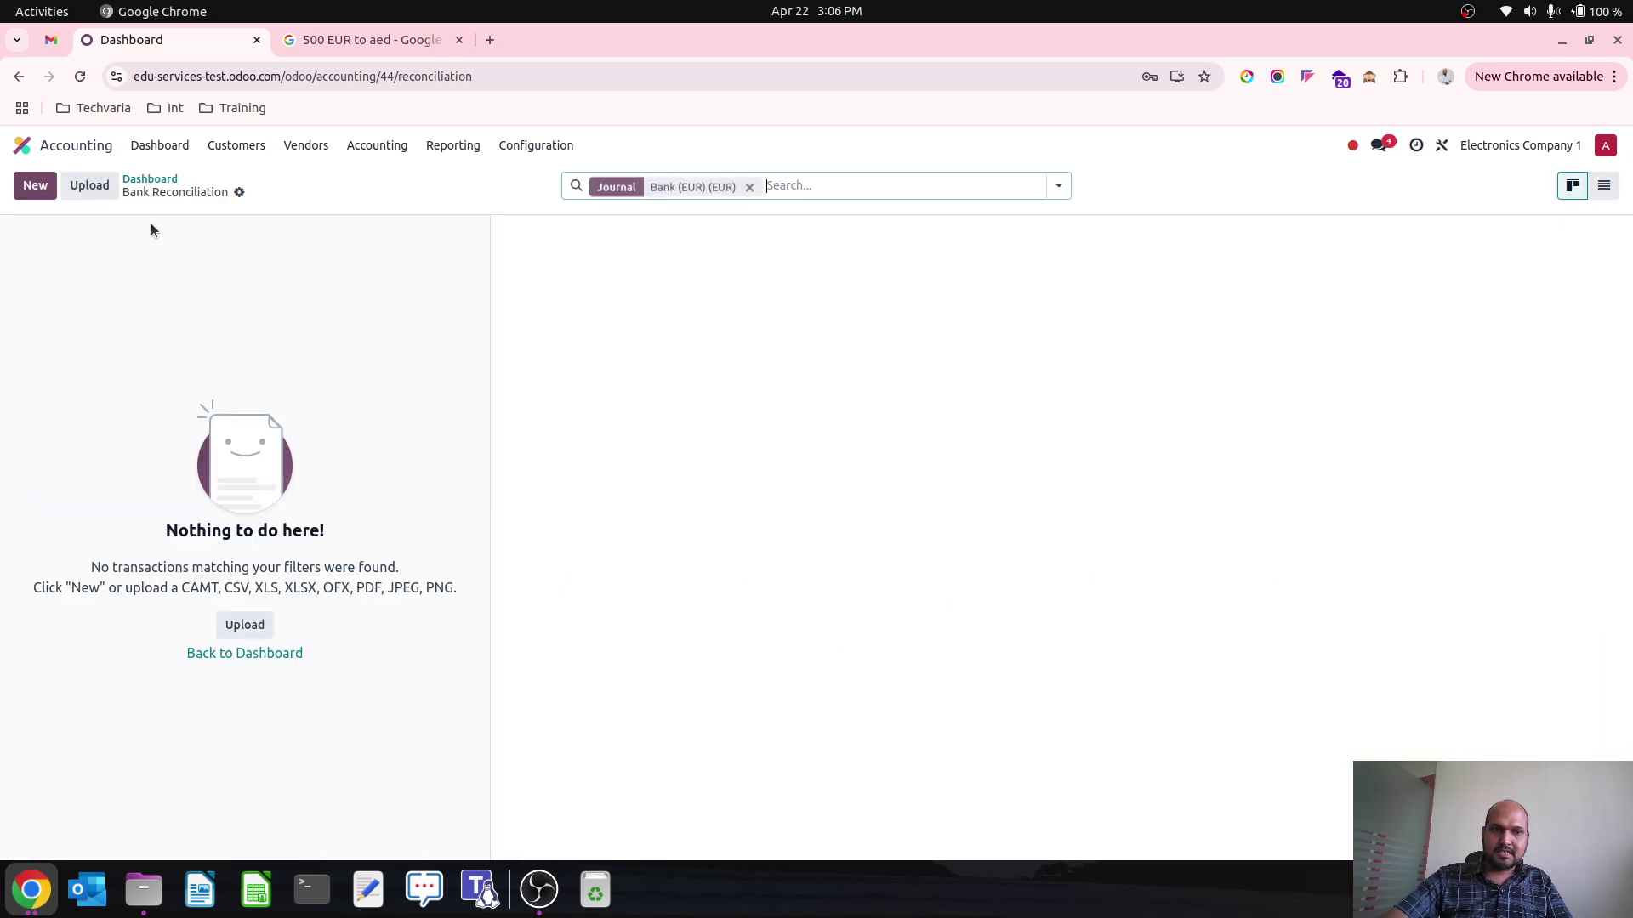
click(36, 185)
click(370, 234)
key(Tab)
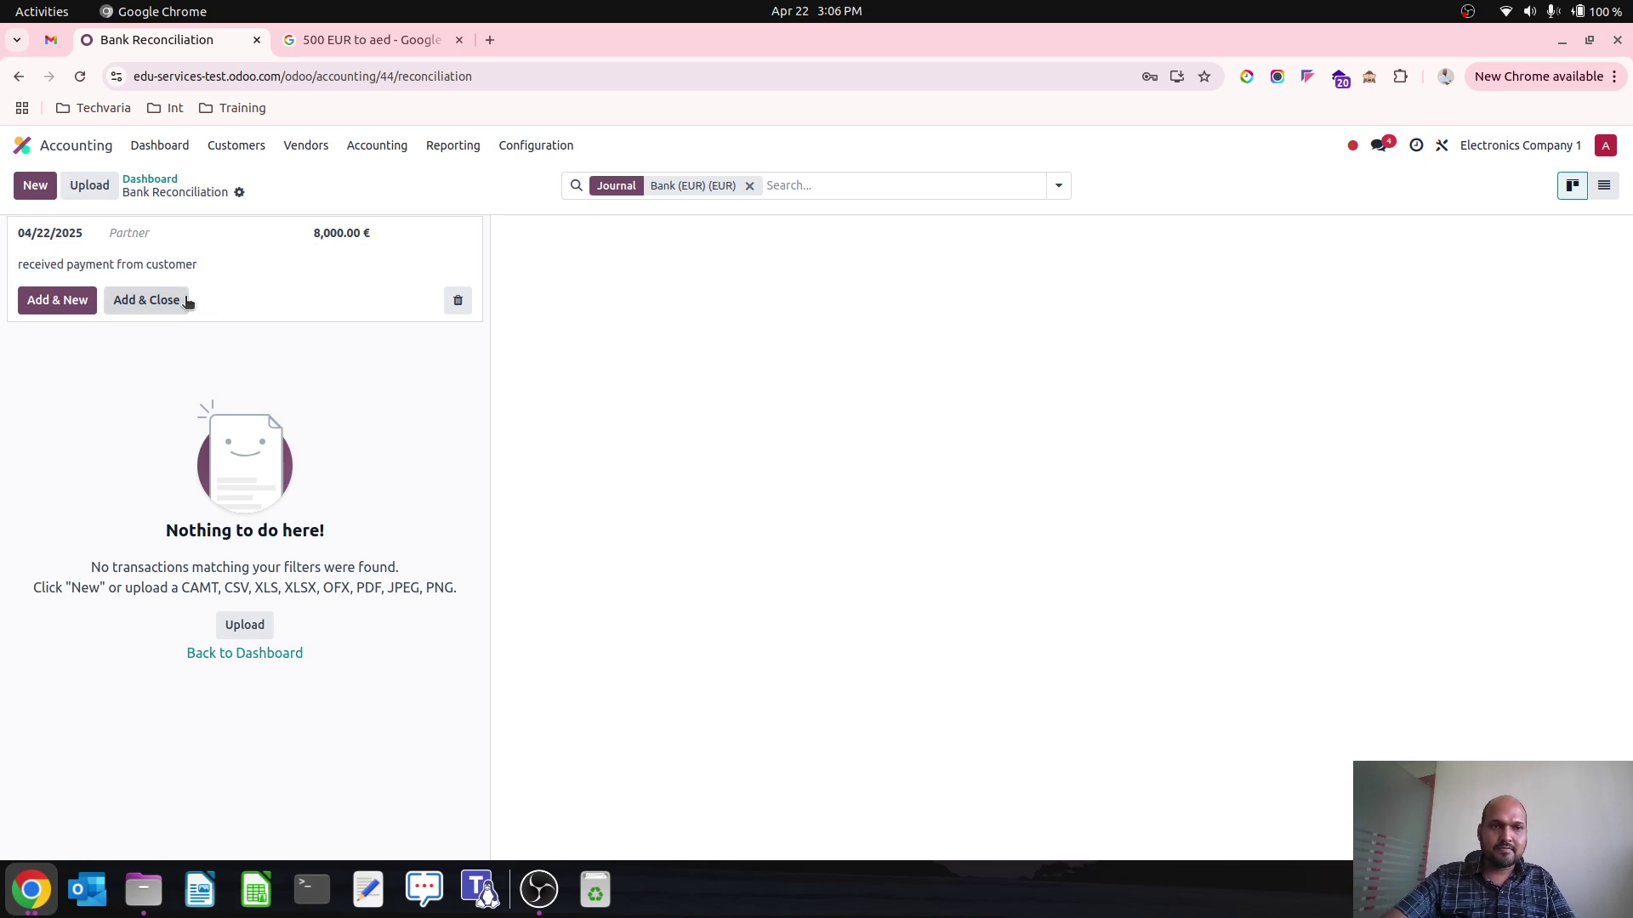
key(Return)
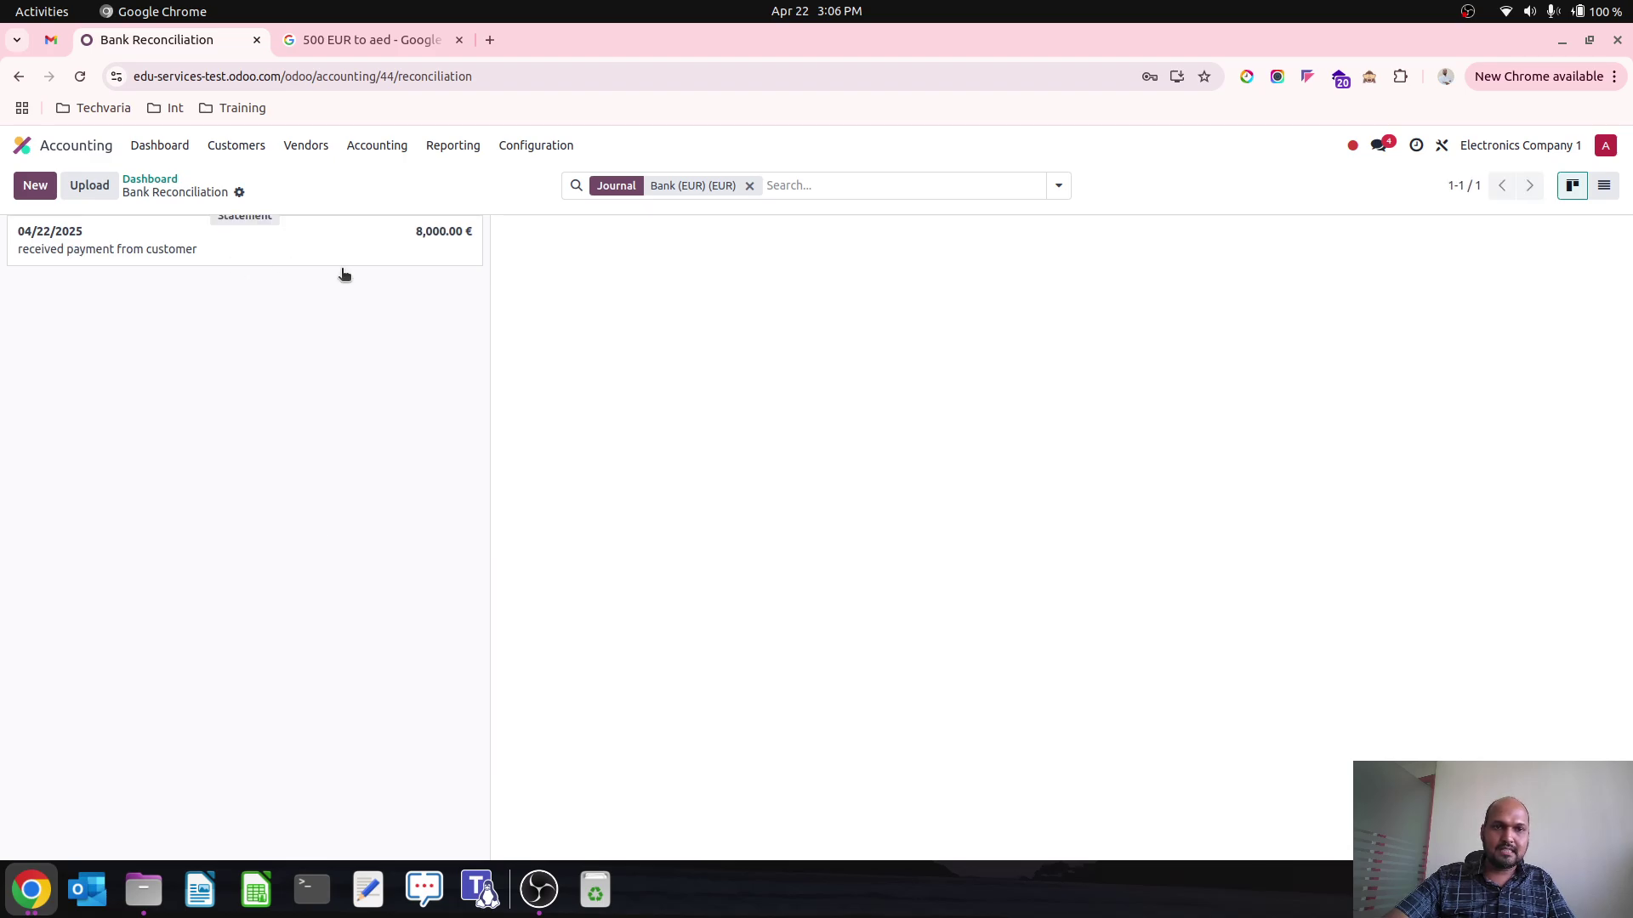
- Reconcile the Bank (EUR) transaction with Customer 4's outstanding receipt, validate it and return to the dashboard
click(967, 651)
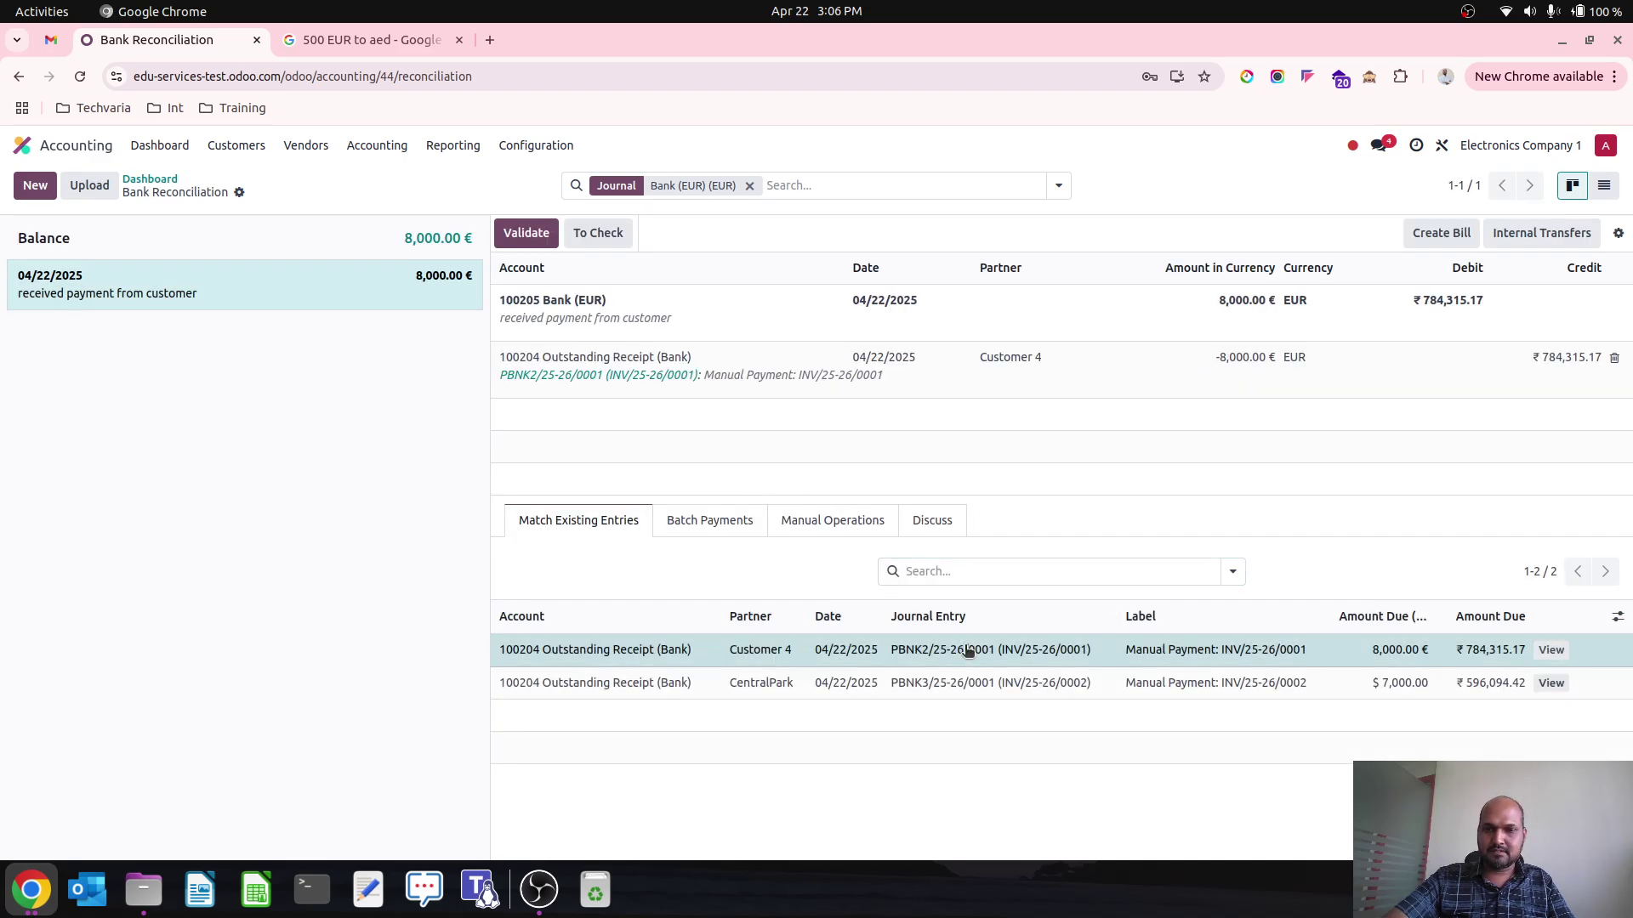
click(524, 235)
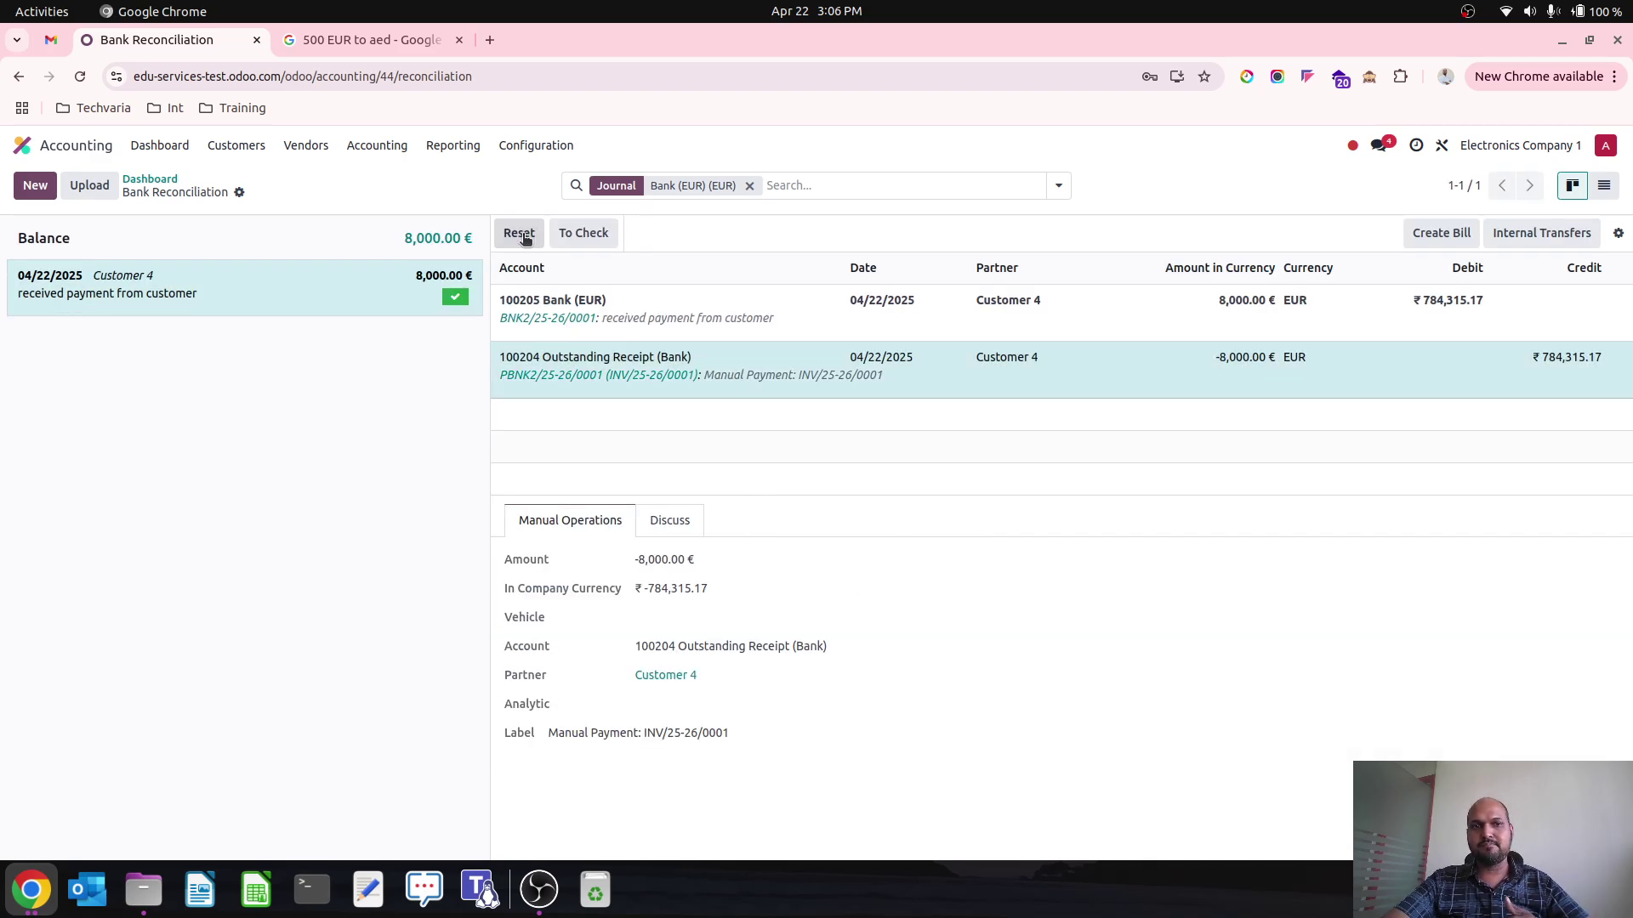
click(166, 179)
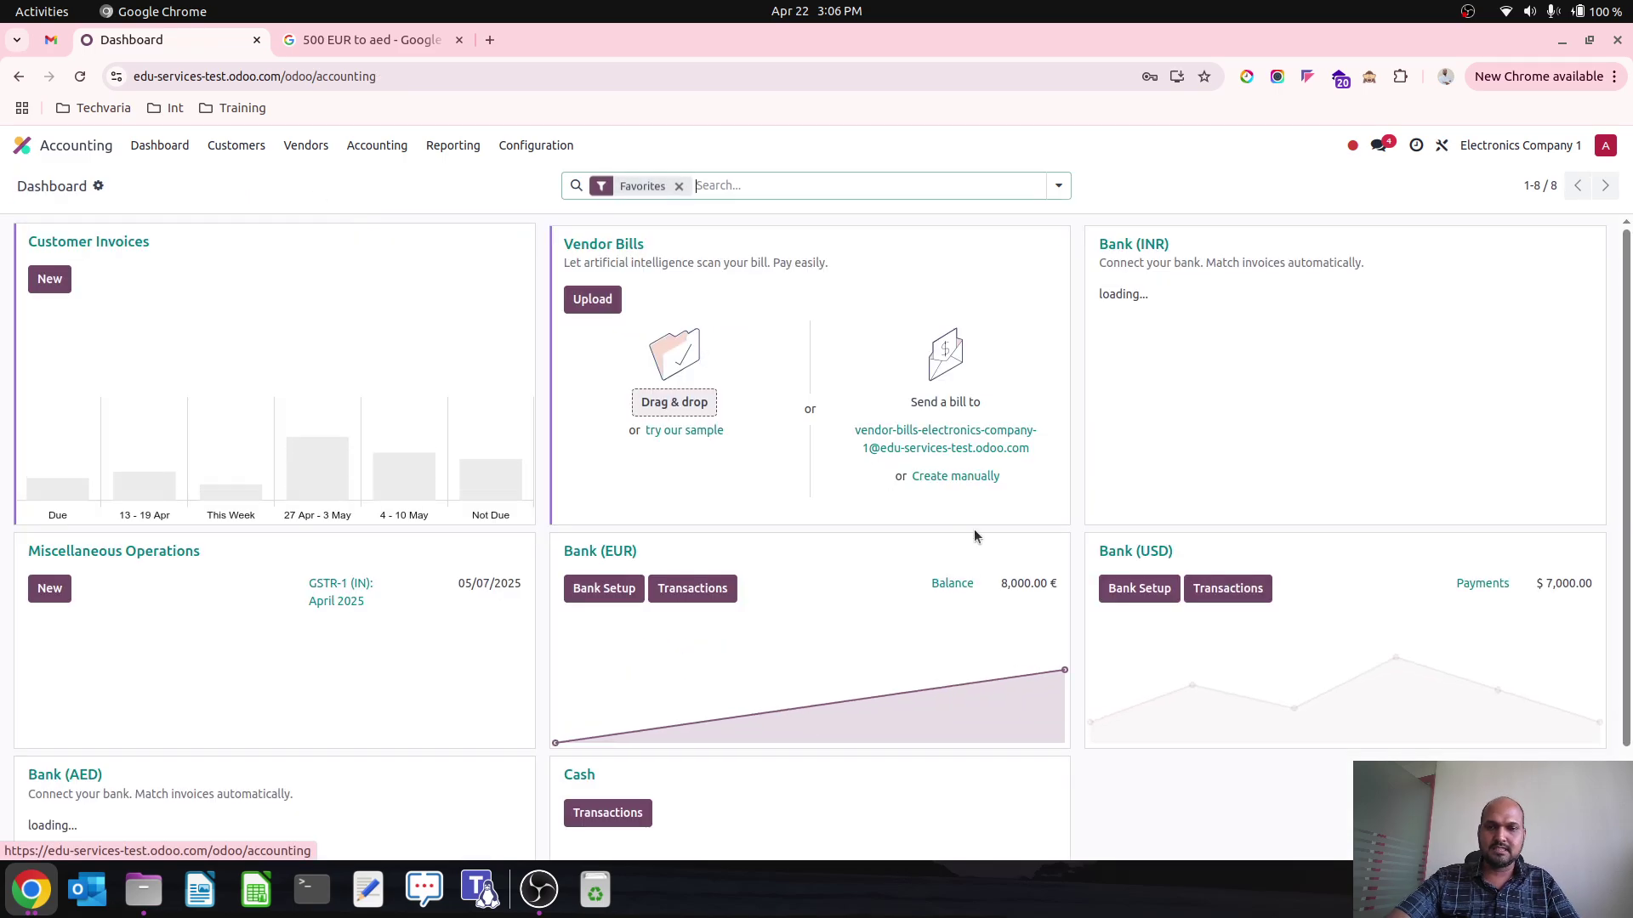
- Add a Bank (USD) transaction of $7,000.00 with the memo "payment from customer"
click(1227, 589)
click(34, 185)
click(376, 234)
key(Tab)
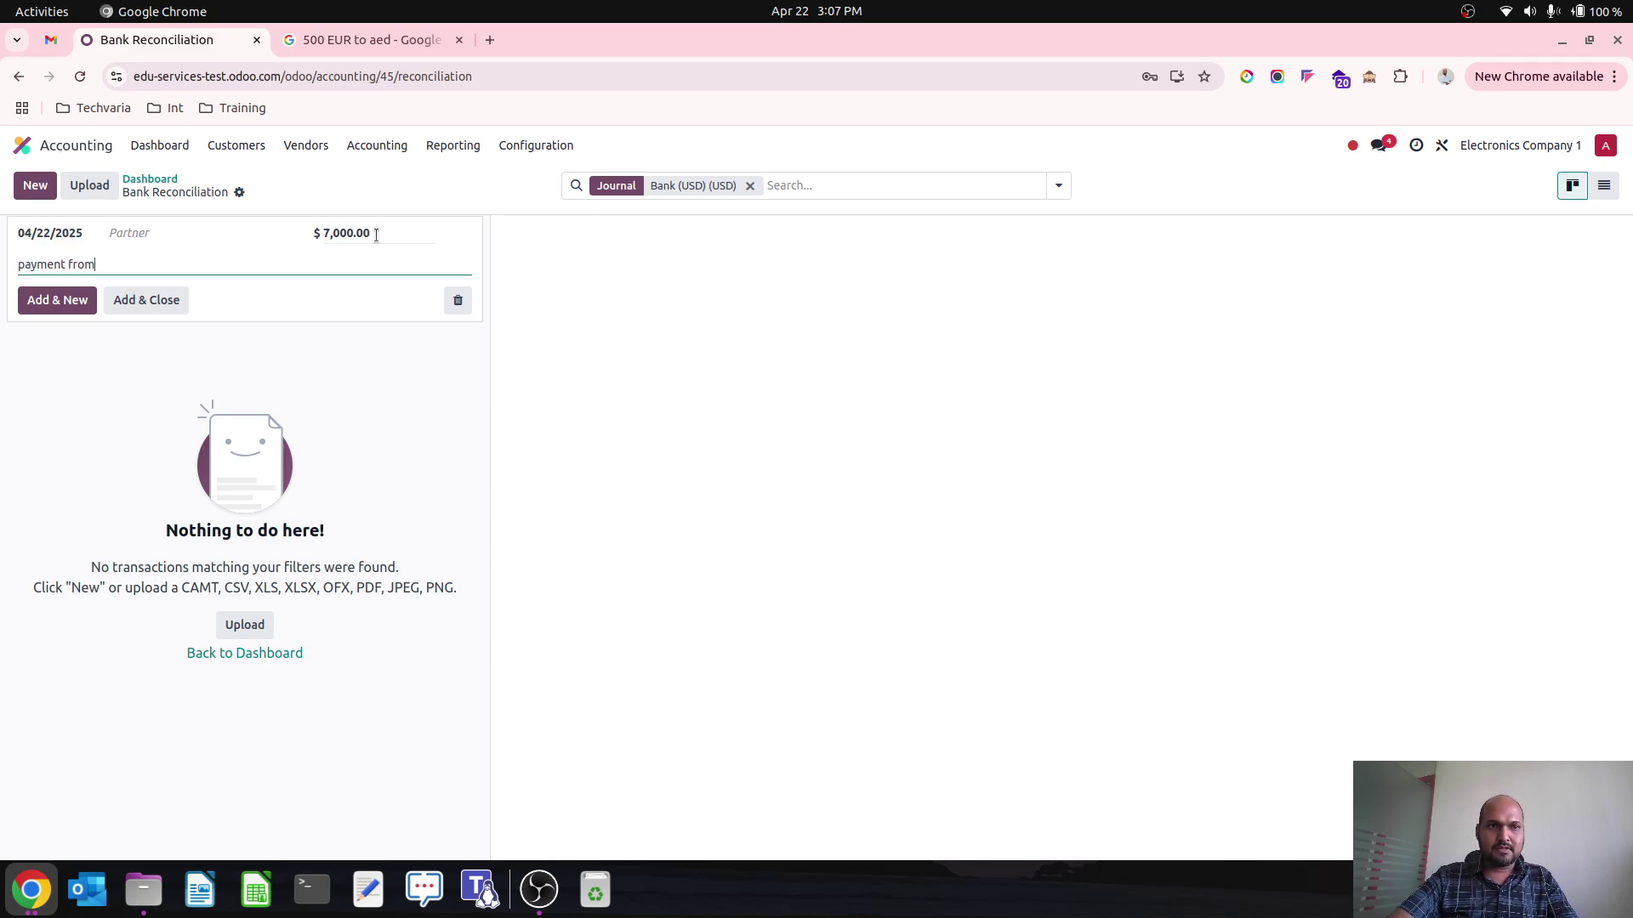
click(170, 300)
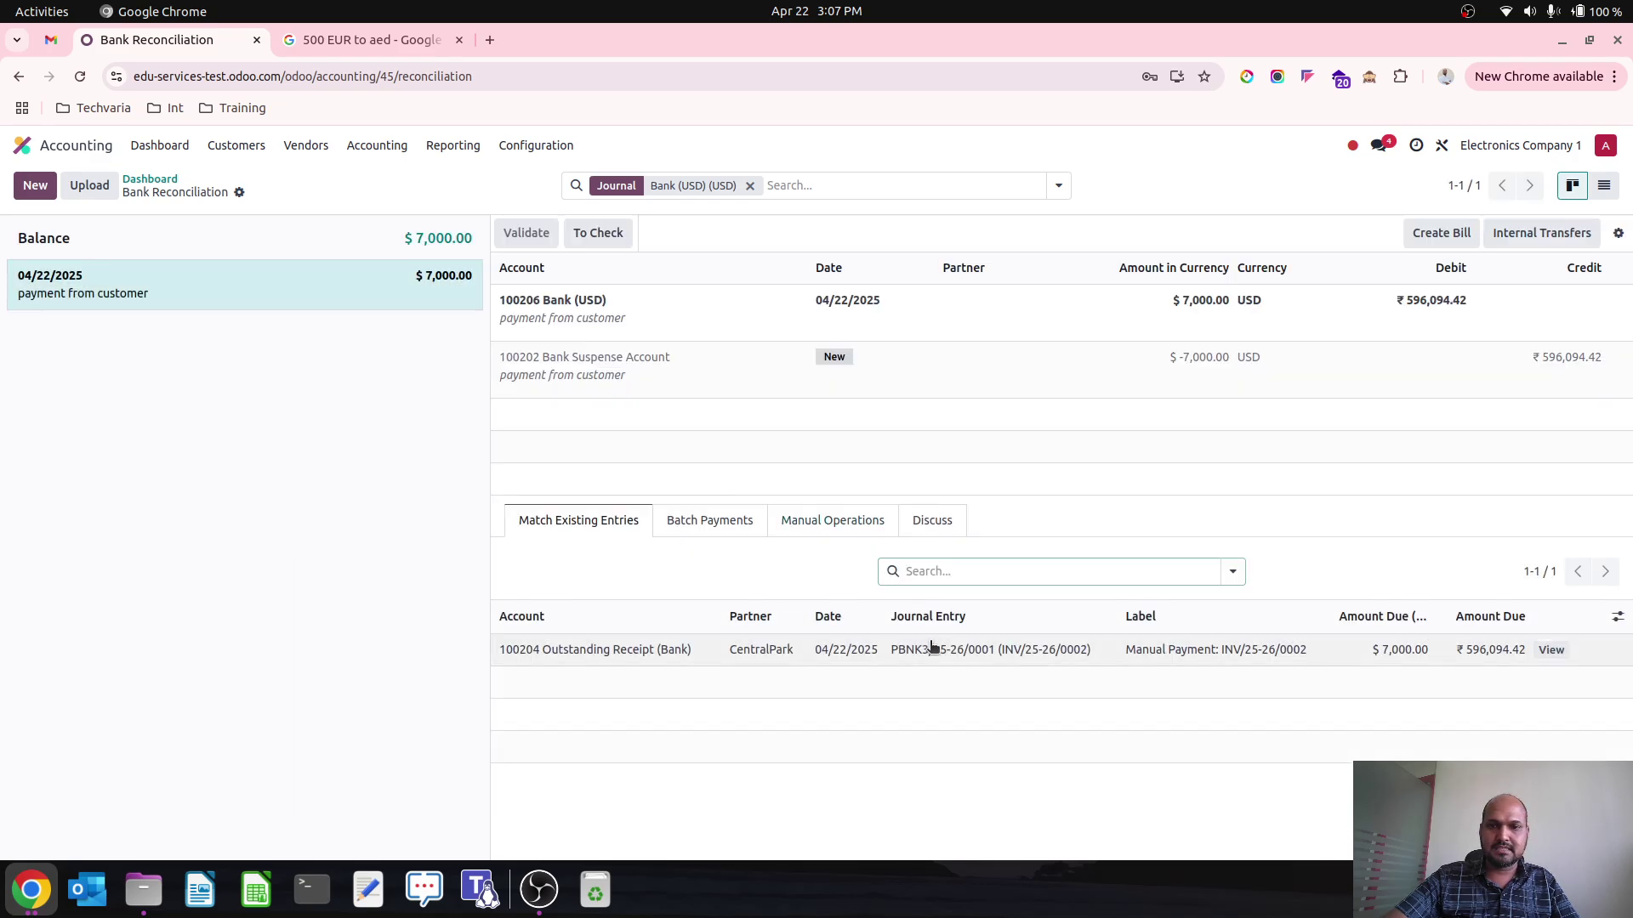
- Reconcile the Bank (USD) transaction with CentralPark's outstanding receipt, validate it and return to the dashboard
click(1109, 650)
click(526, 235)
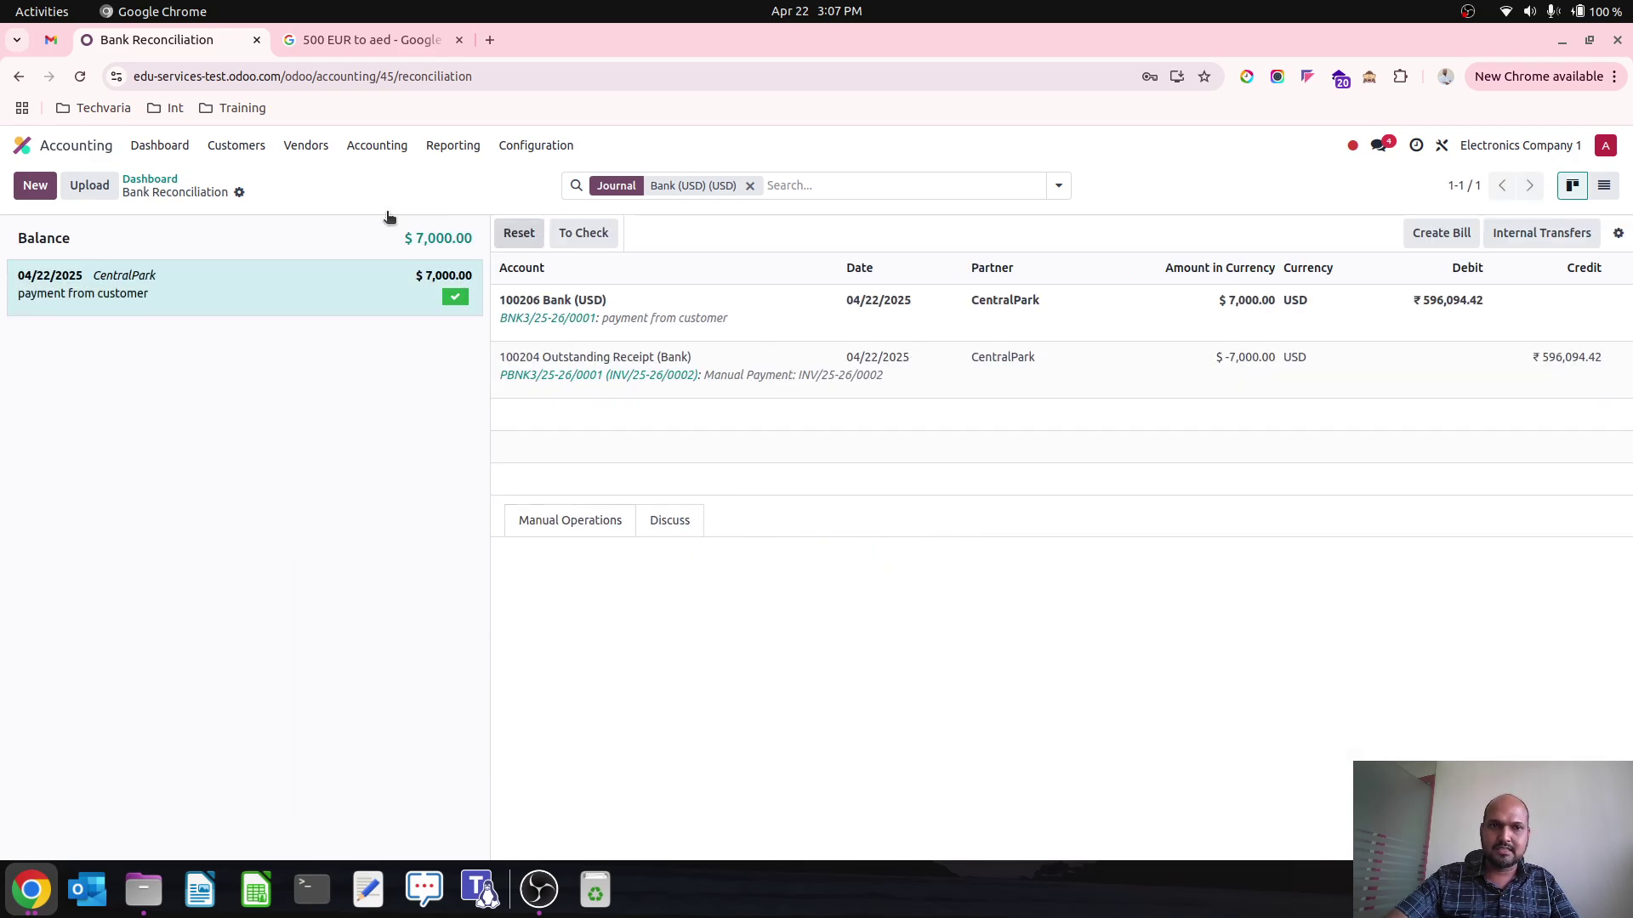
click(150, 179)
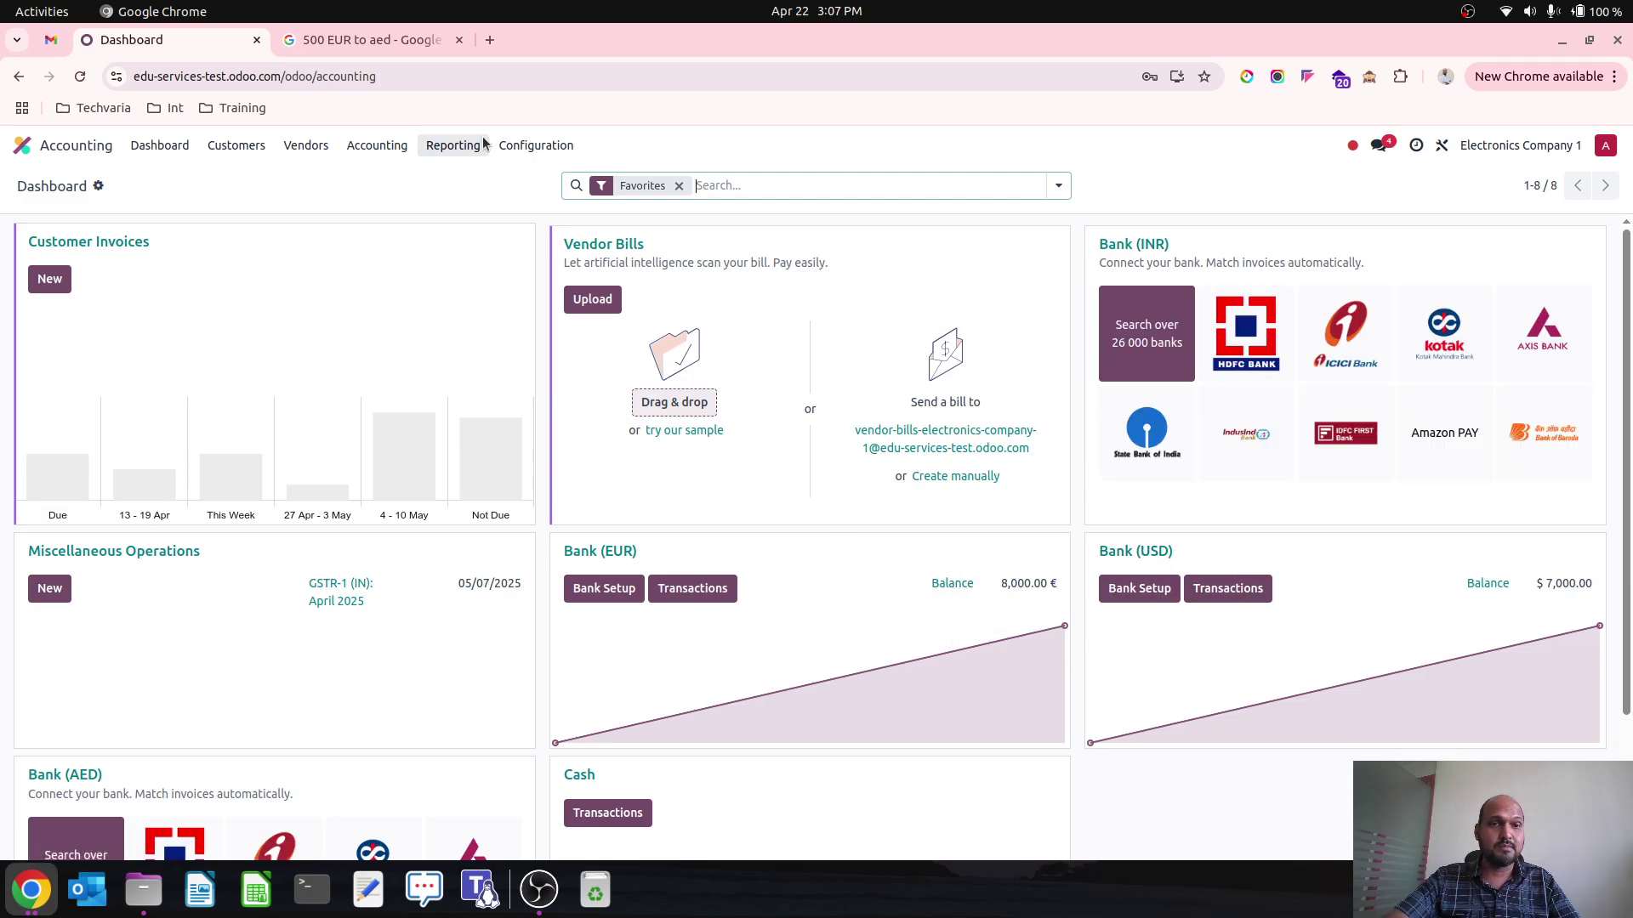
- Open the General Ledger report and expand the 100205 Bank (EUR) account to examine its entries
click(452, 144)
click(526, 345)
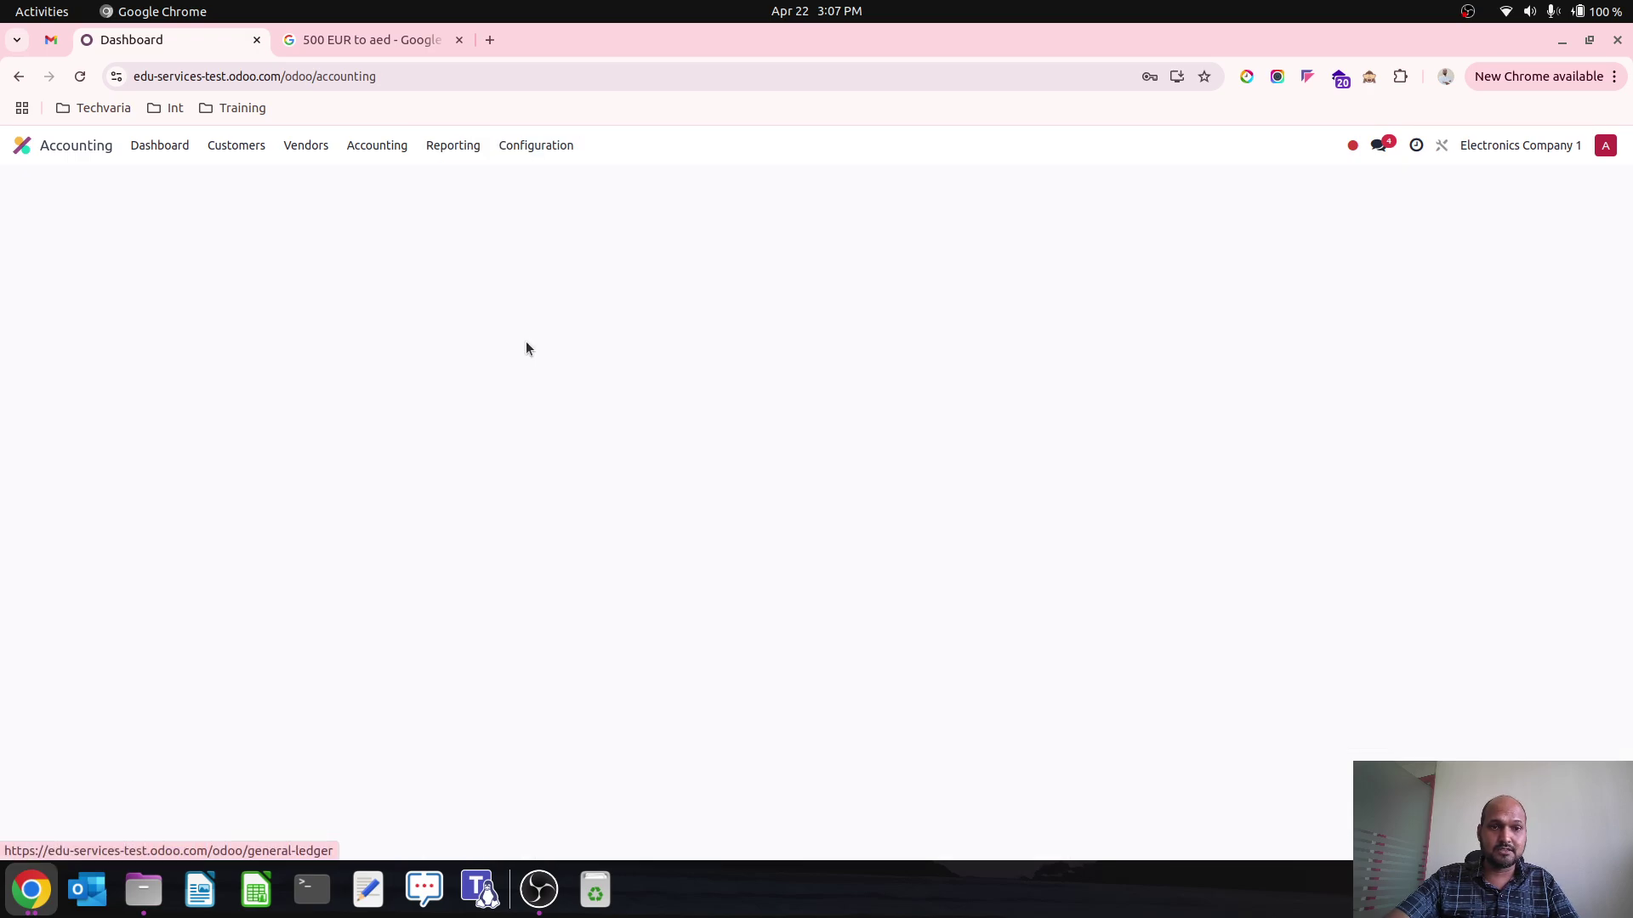
click(403, 336)
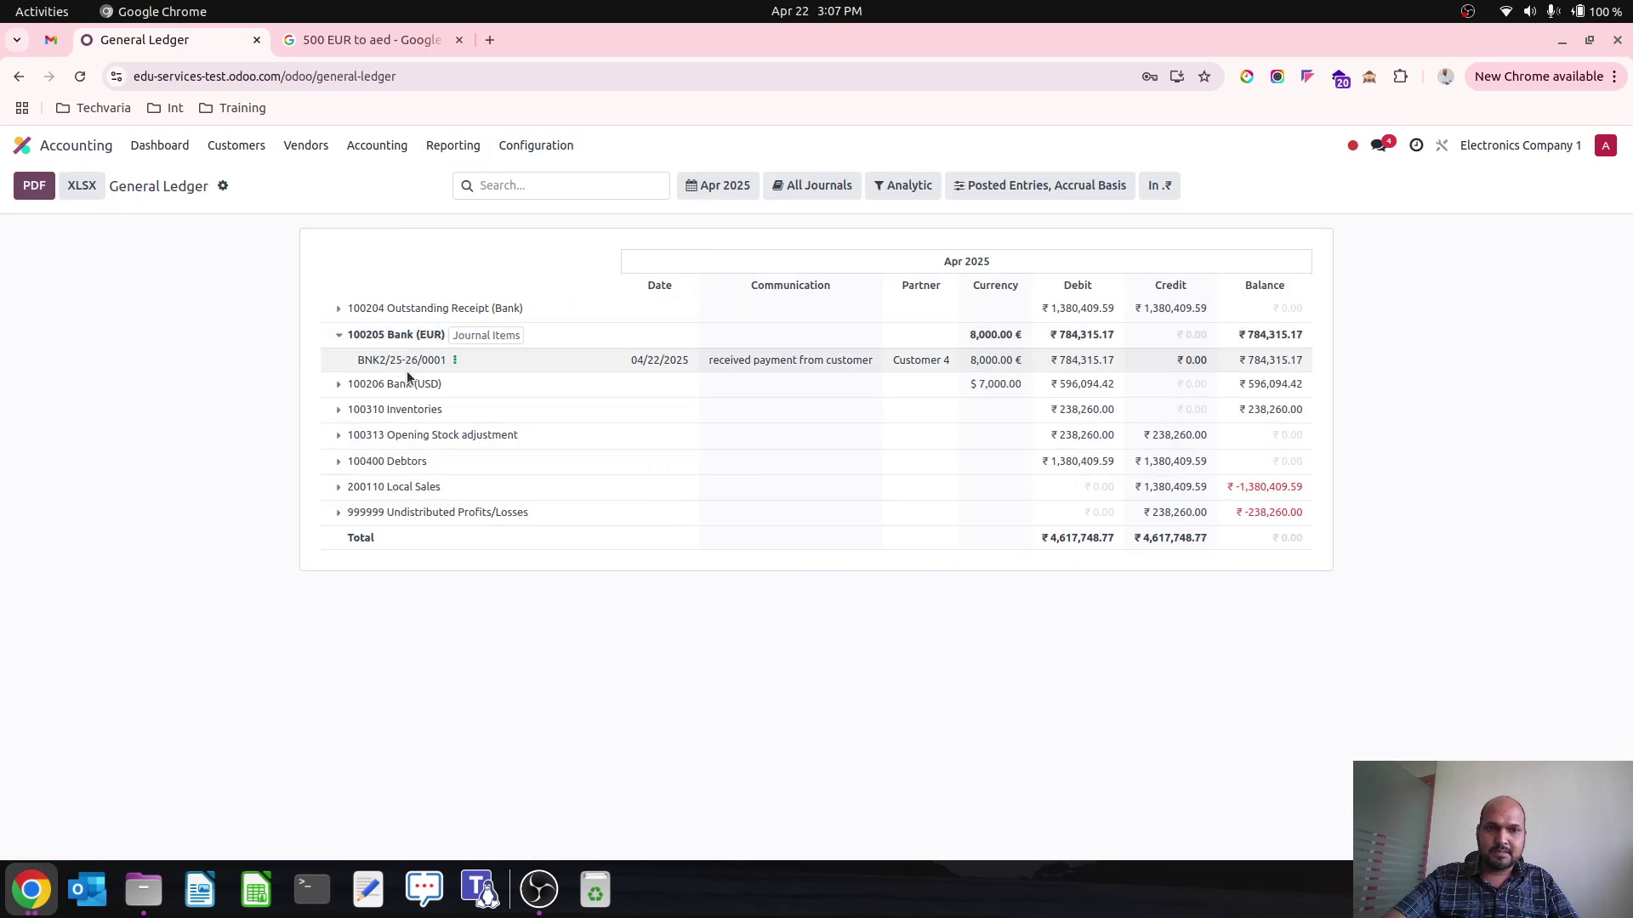
- Expand the 100206 Bank (USD) account in the General Ledger to examine its entries, and return to the accounting dashboard
click(340, 384)
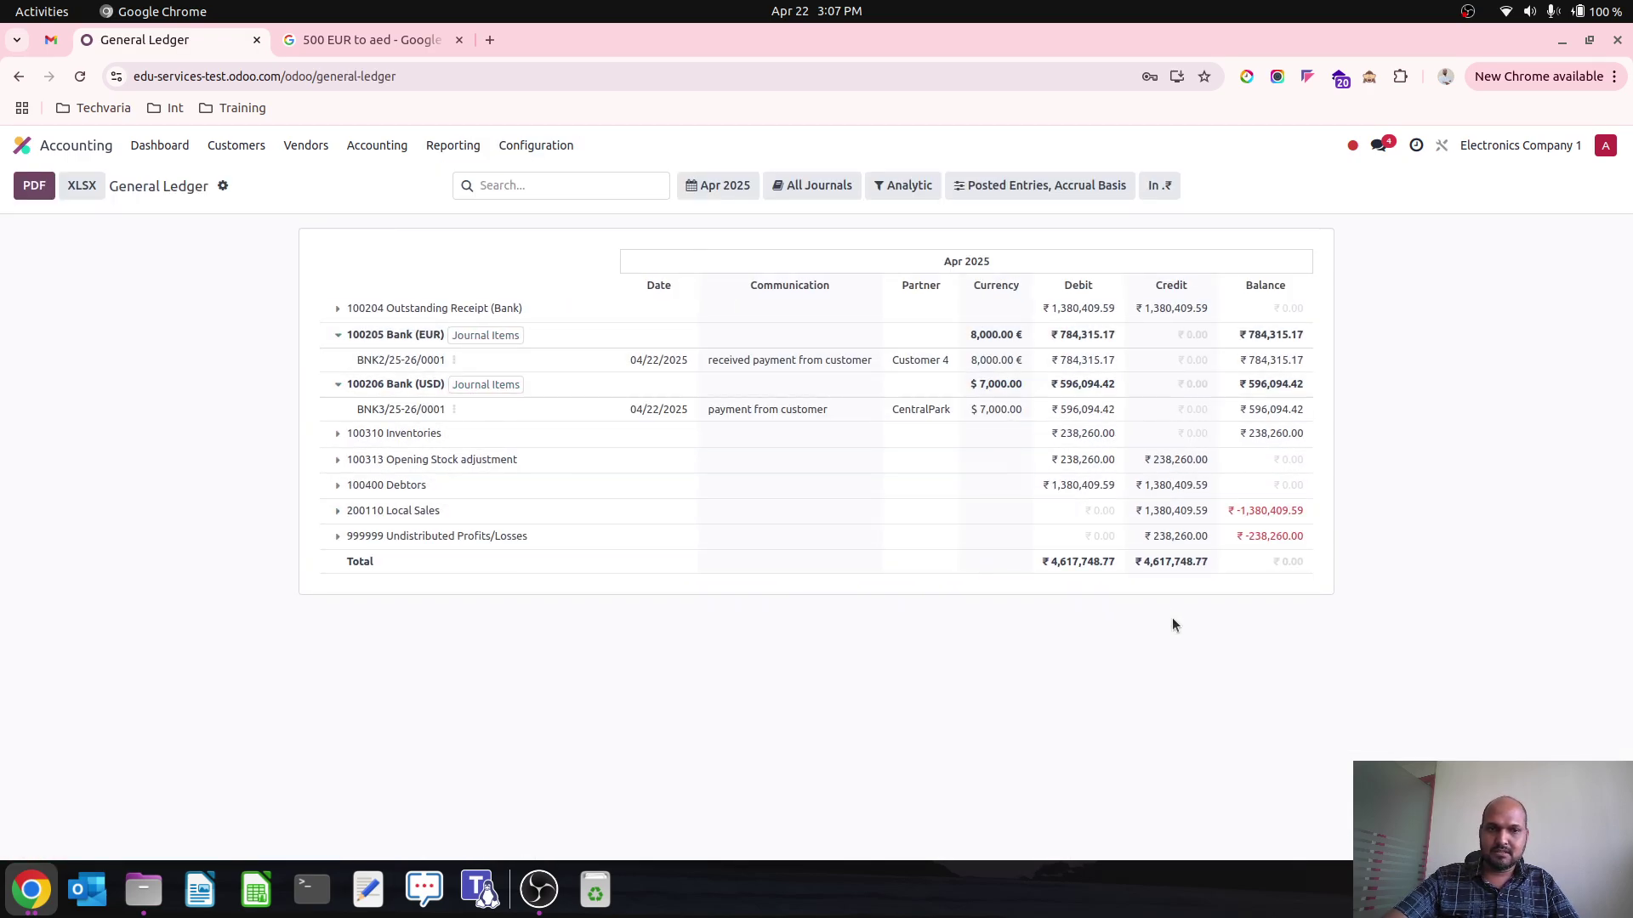
click(160, 146)
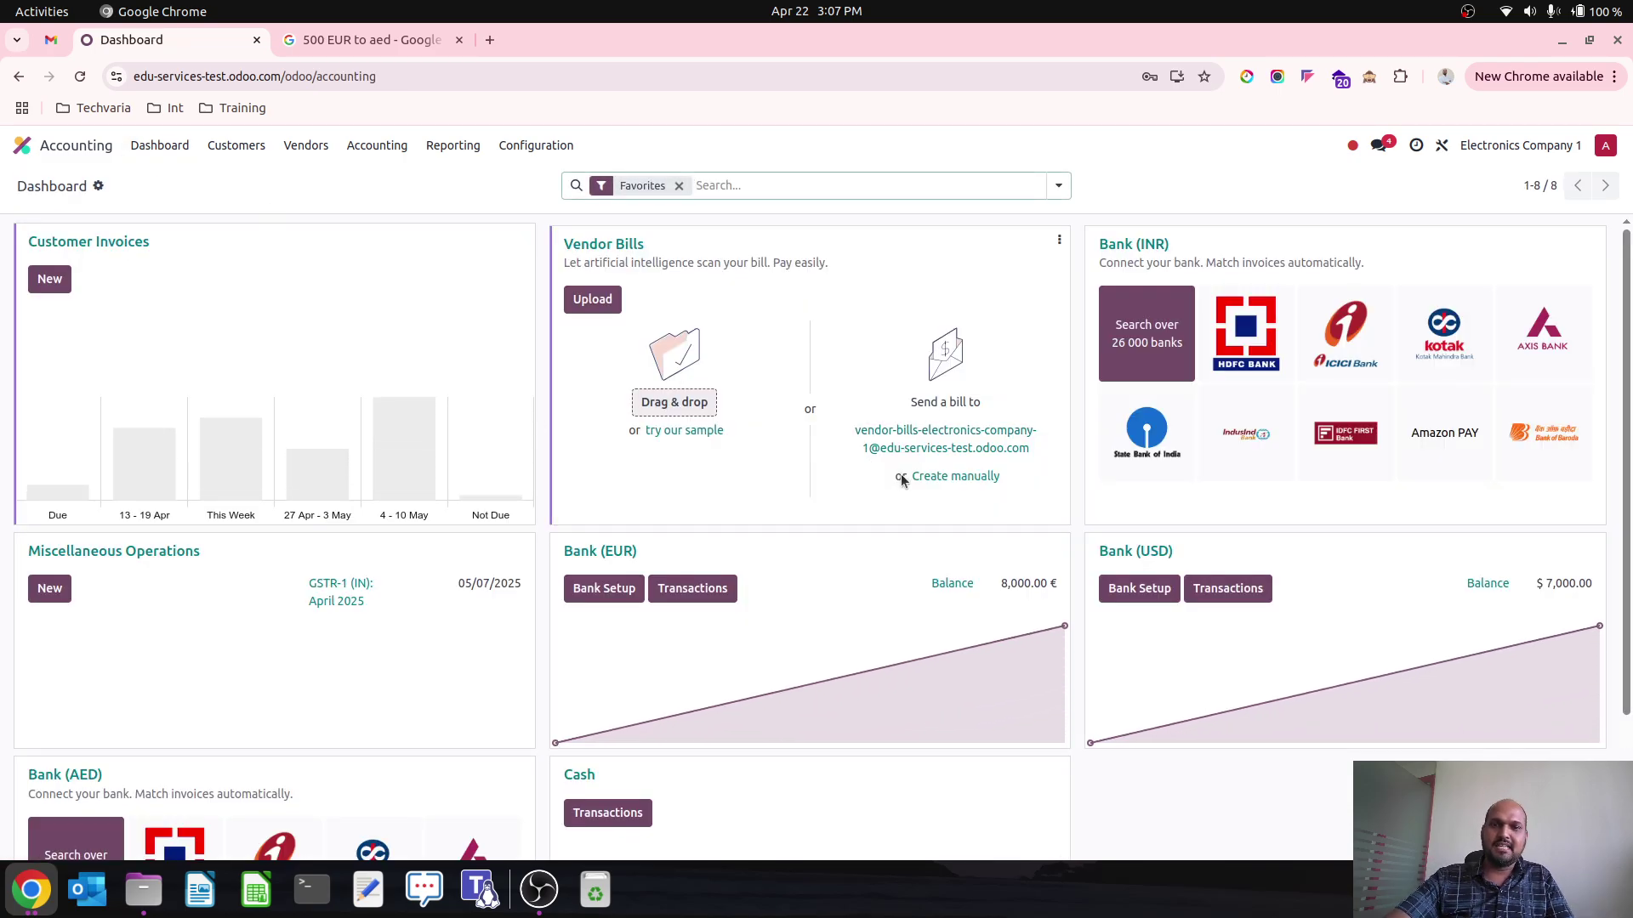
scroll(901, 480, down, 1)
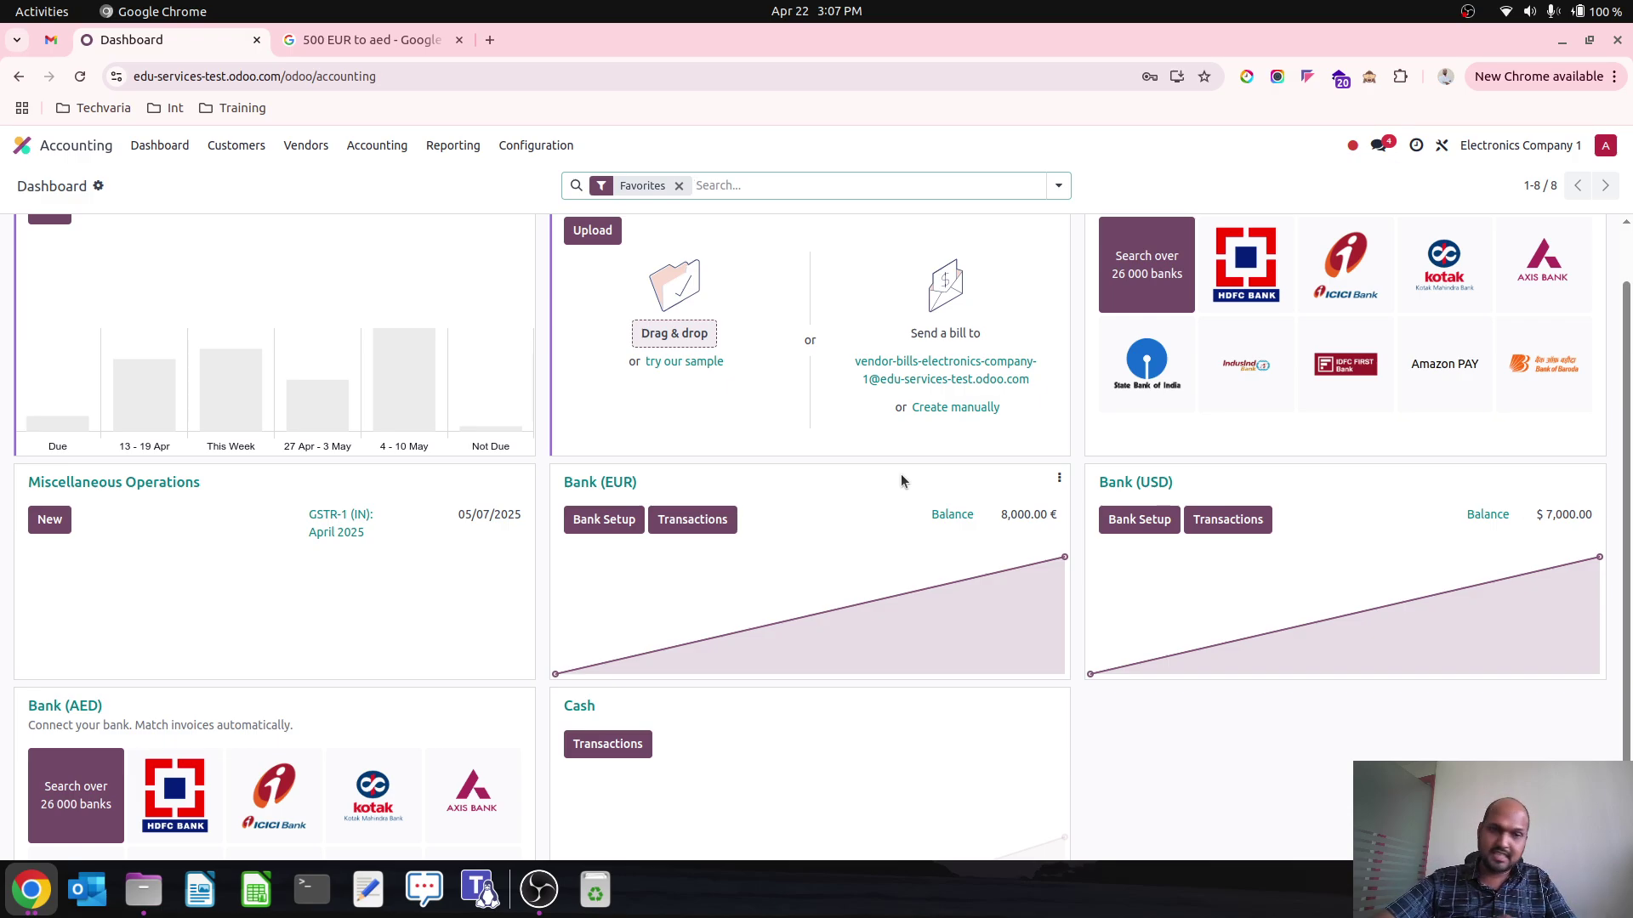
- Open the Chart of Accounts and group the accounts by Account Type
click(537, 147)
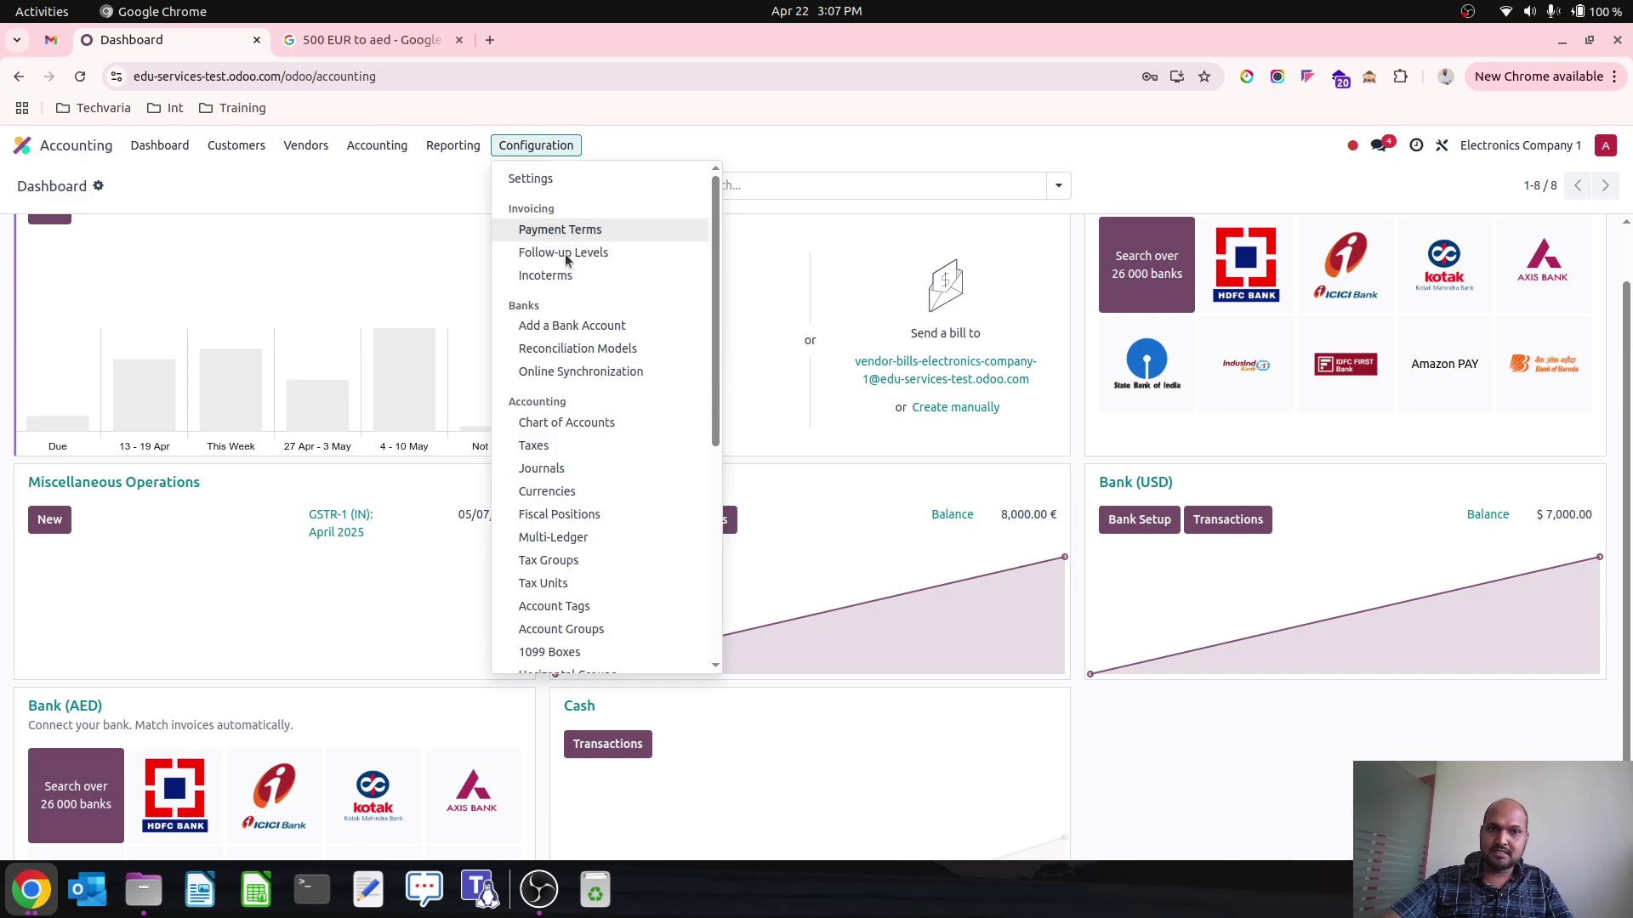
click(577, 432)
click(1058, 186)
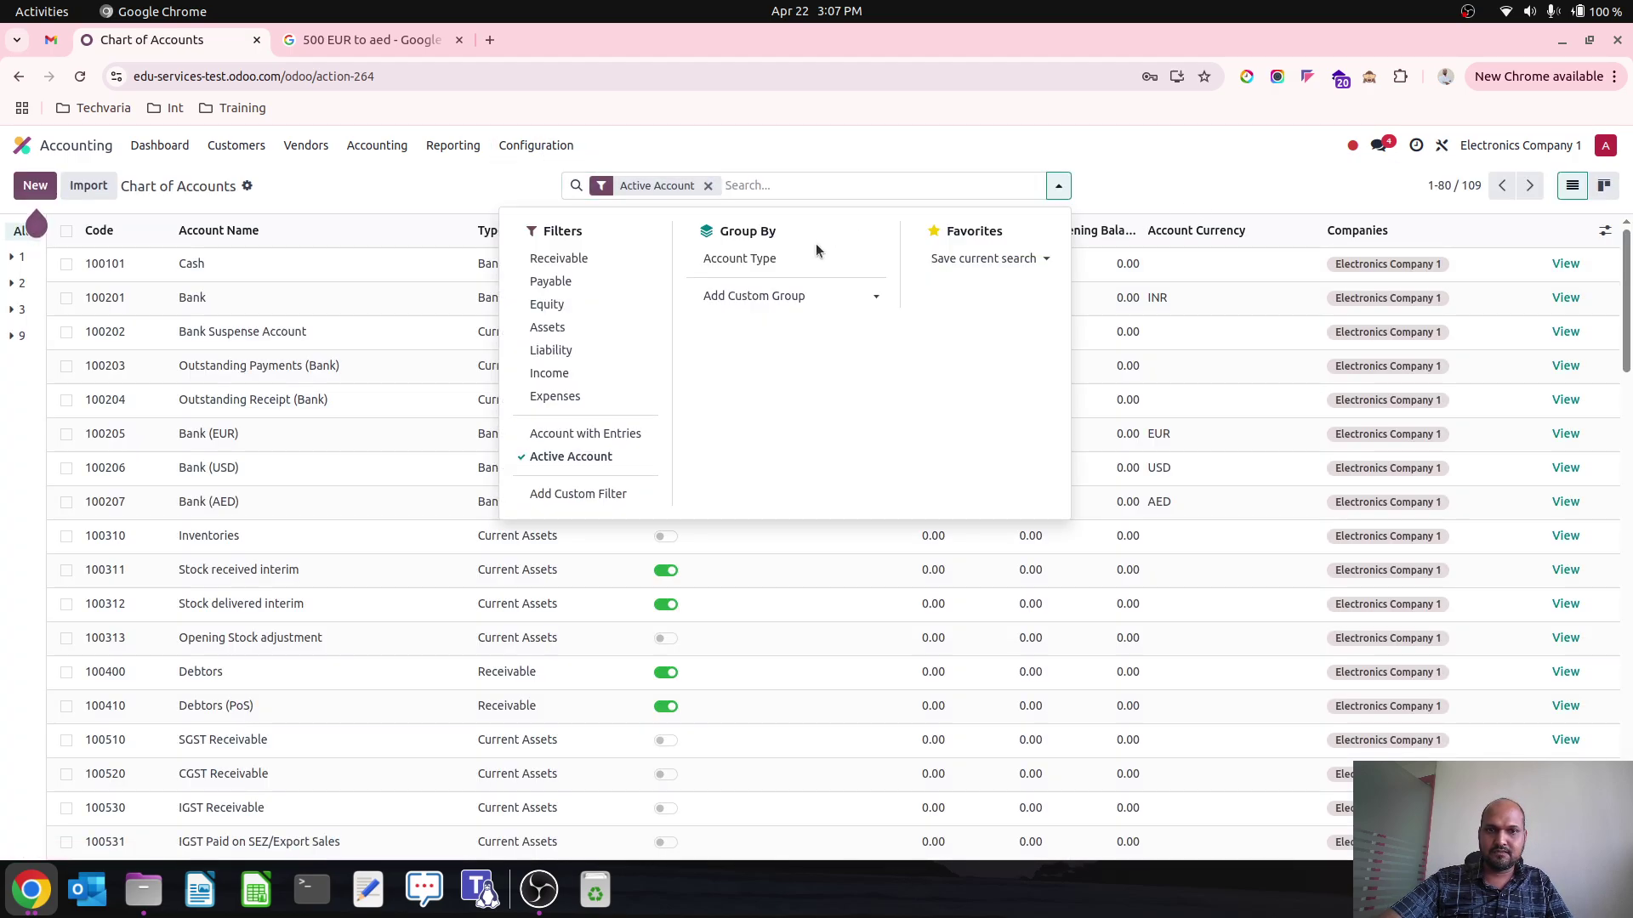
click(815, 255)
click(463, 204)
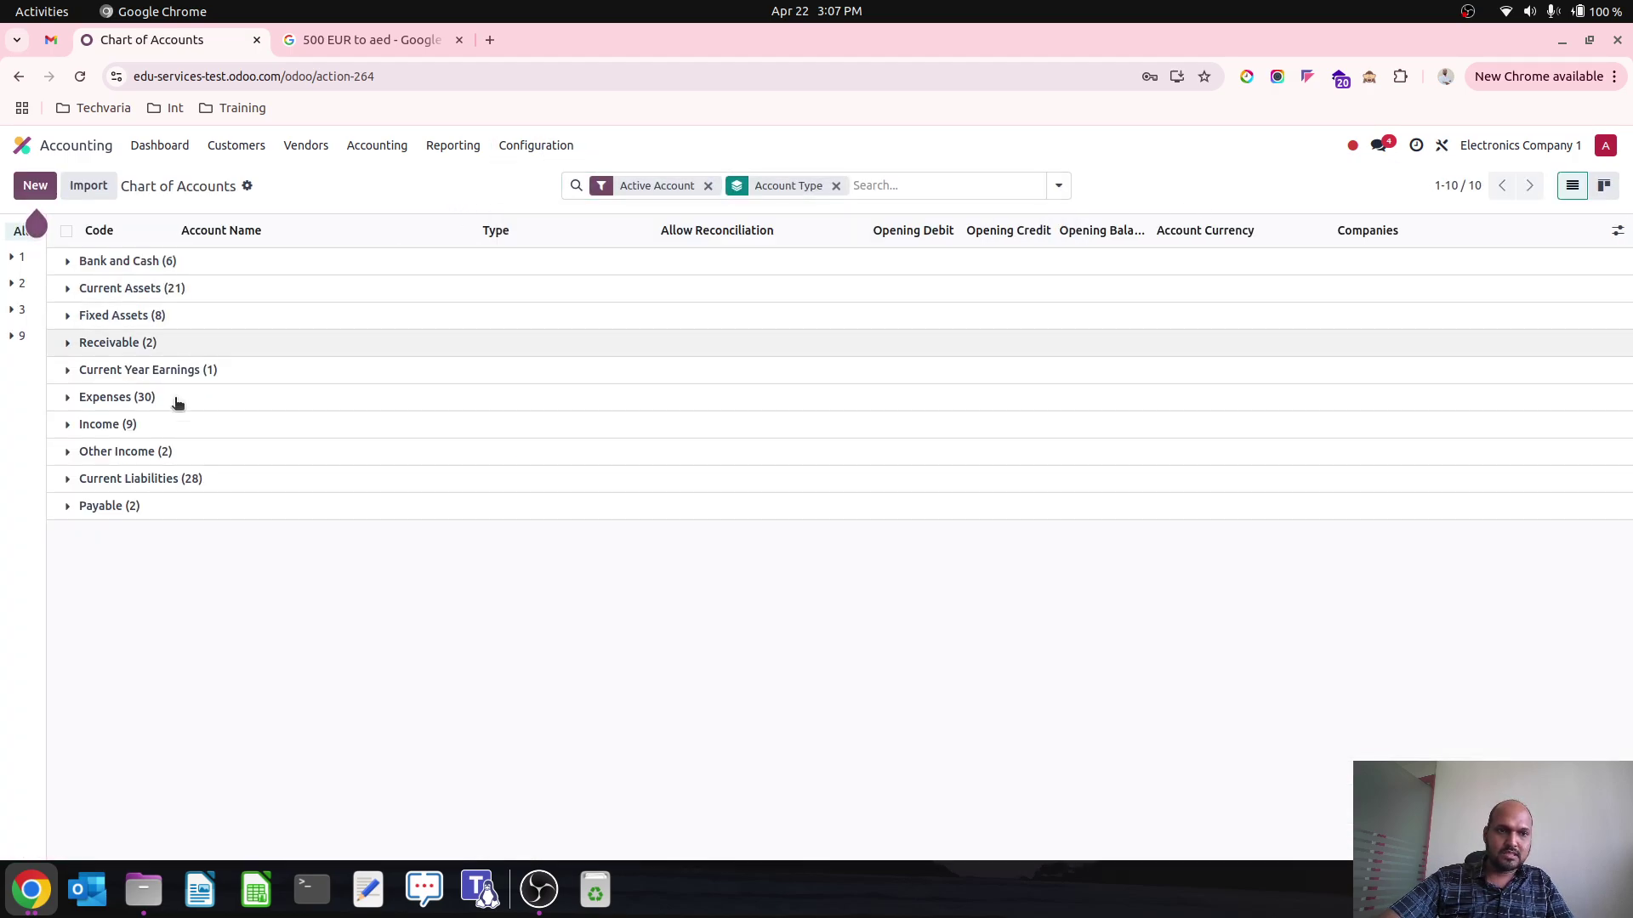
- In the Expenses group, rename account 300003 to "Bank Fees" and save the change
click(106, 398)
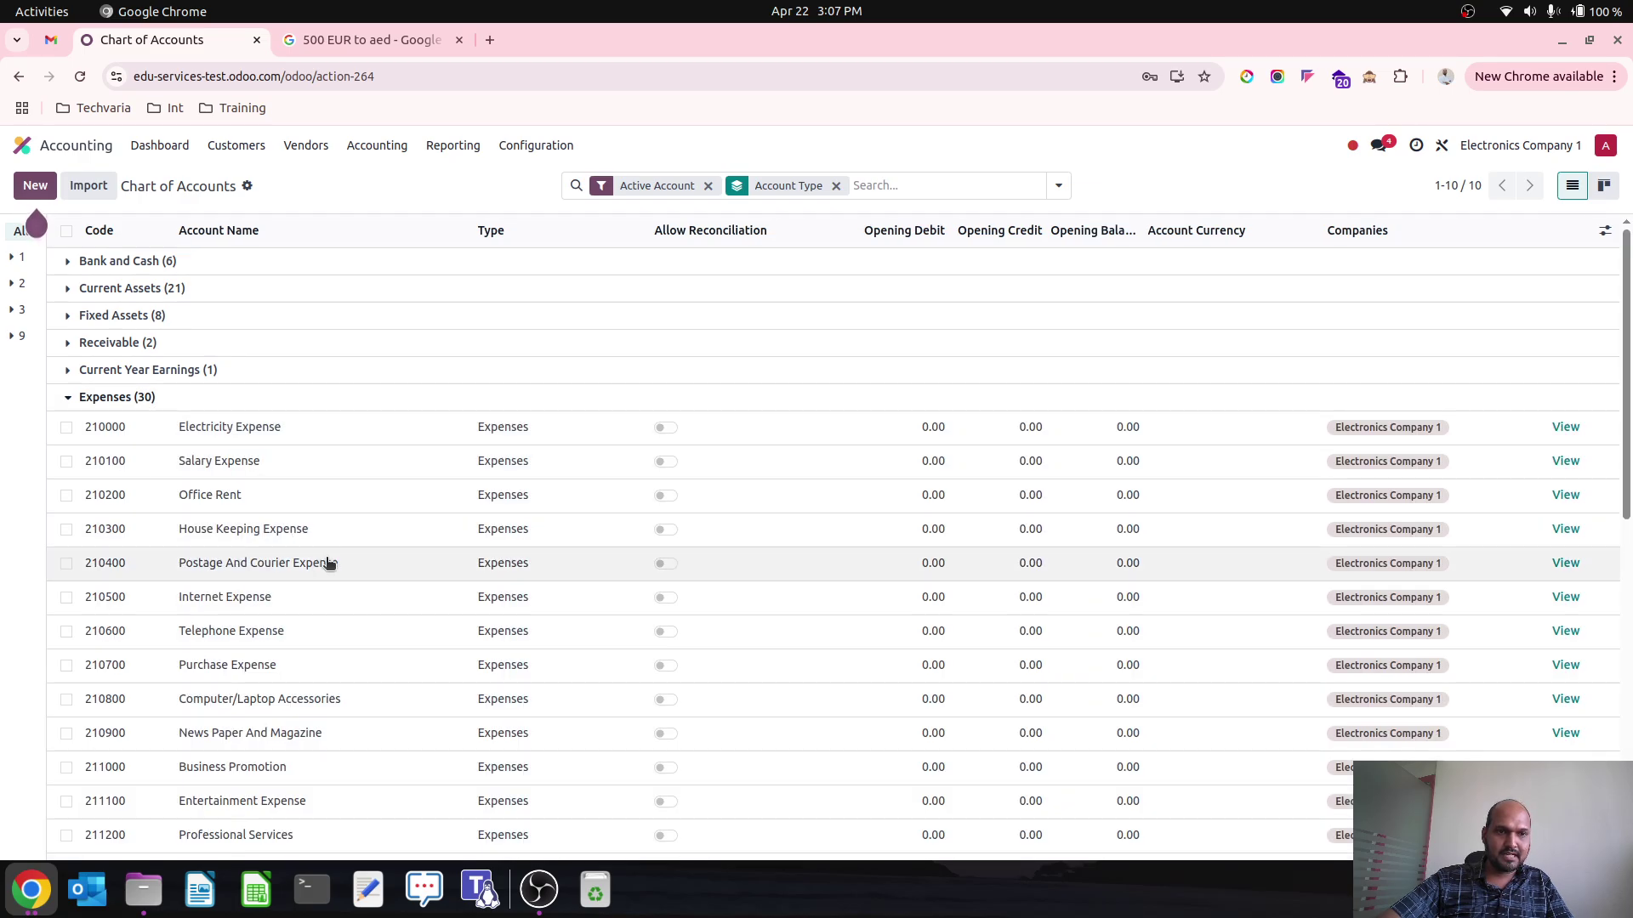
scroll(328, 563, down, 5)
scroll(328, 564, down, 5)
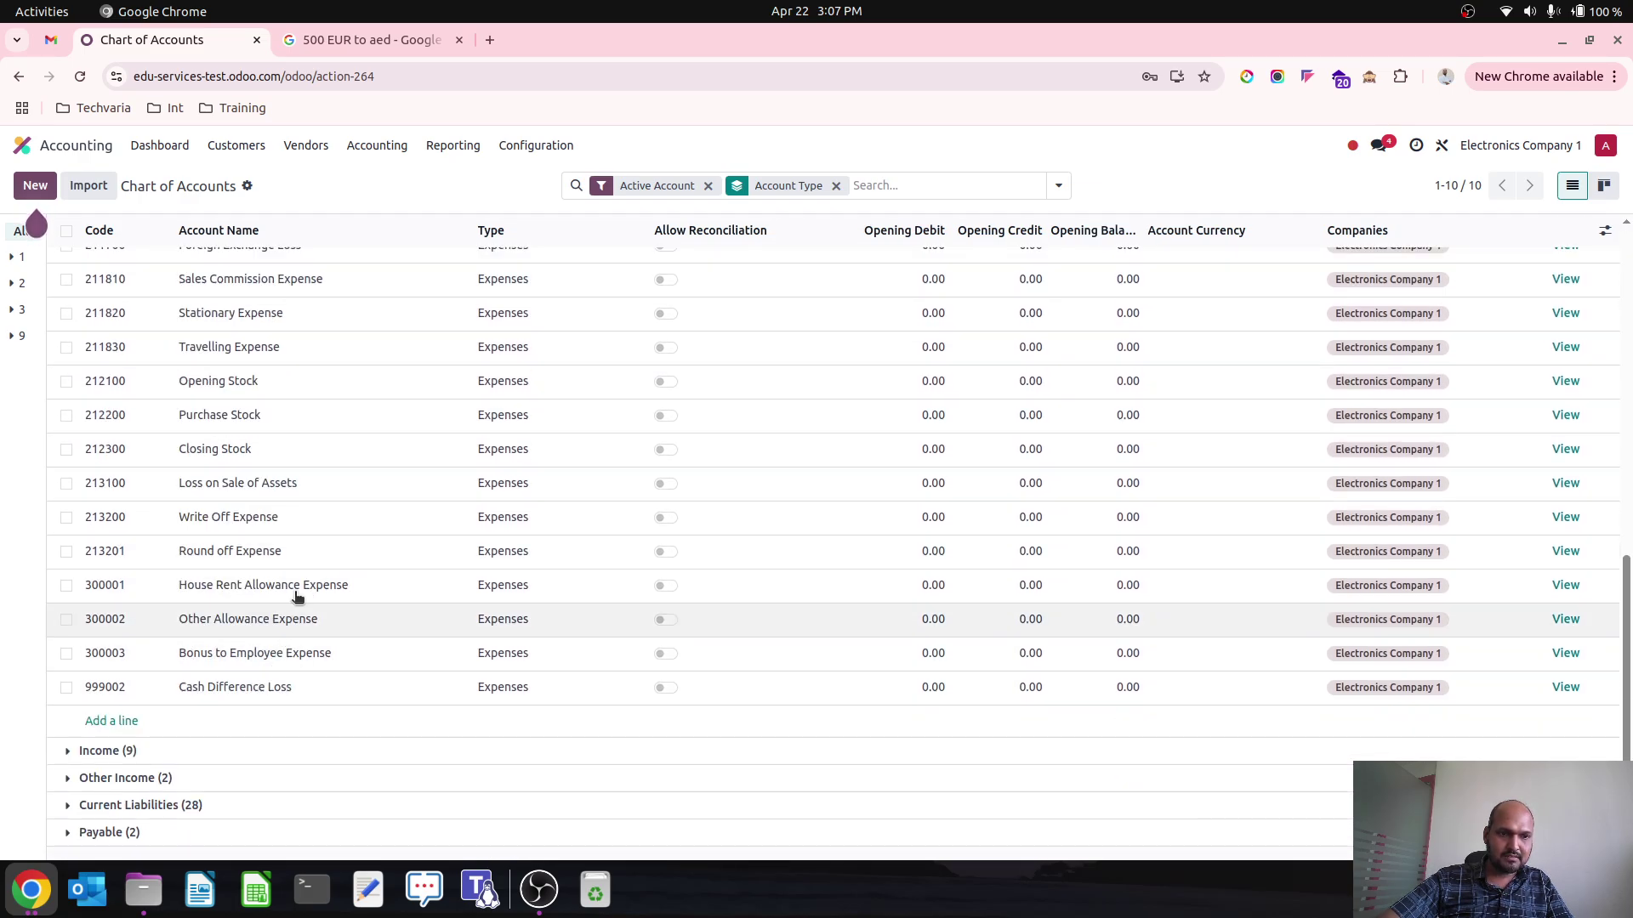
scroll(304, 572, up, 3)
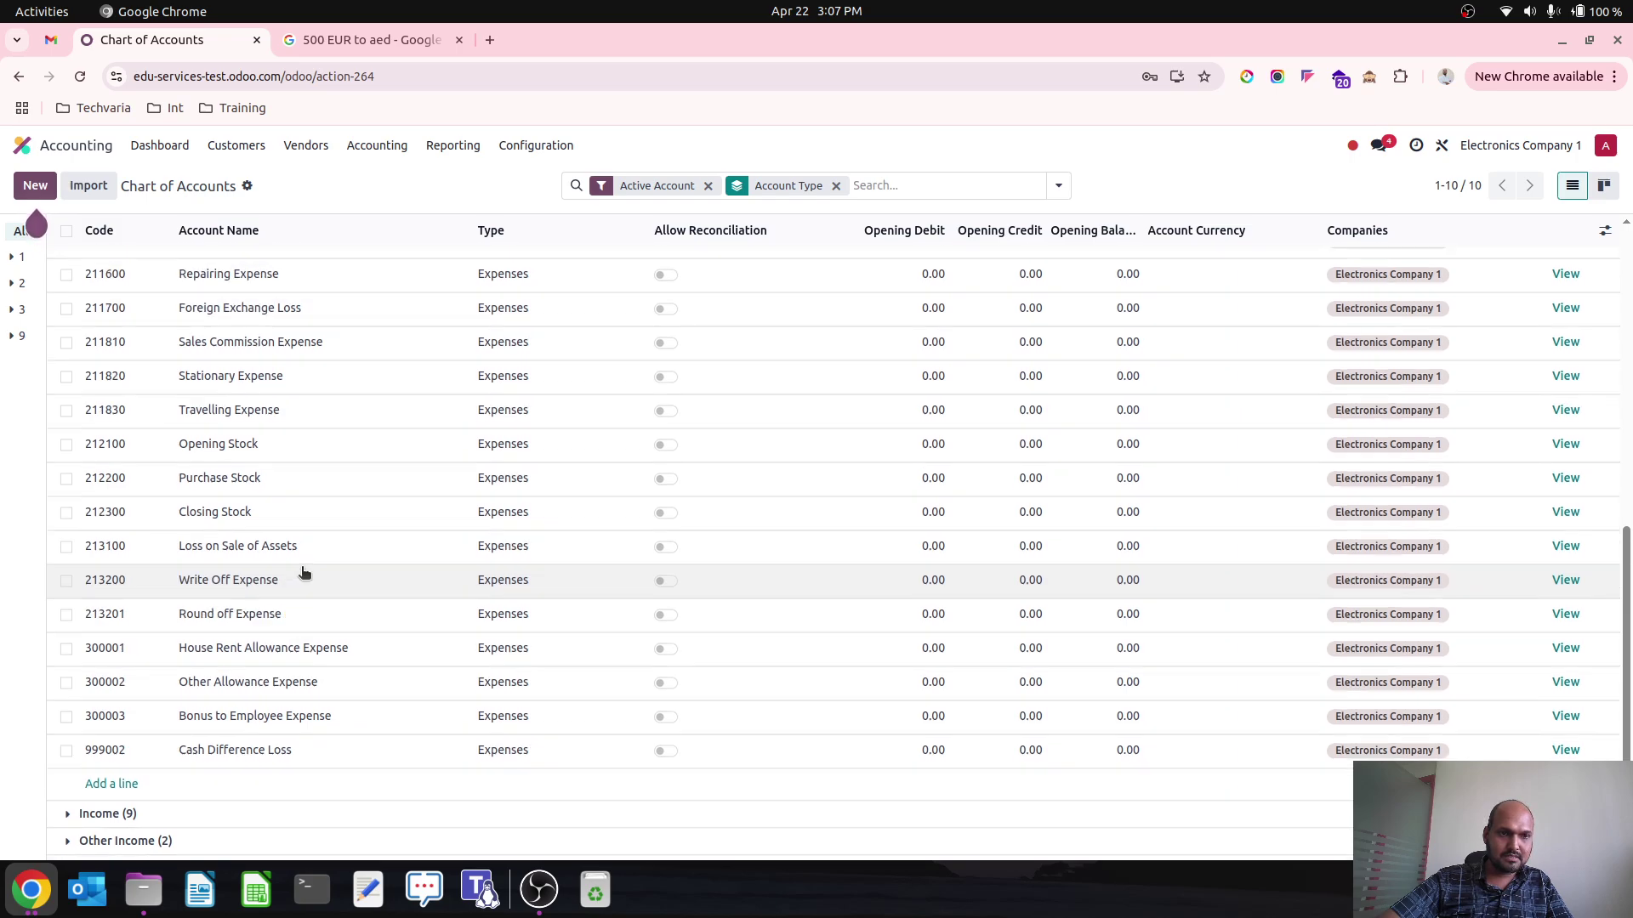
scroll(304, 573, down, 2)
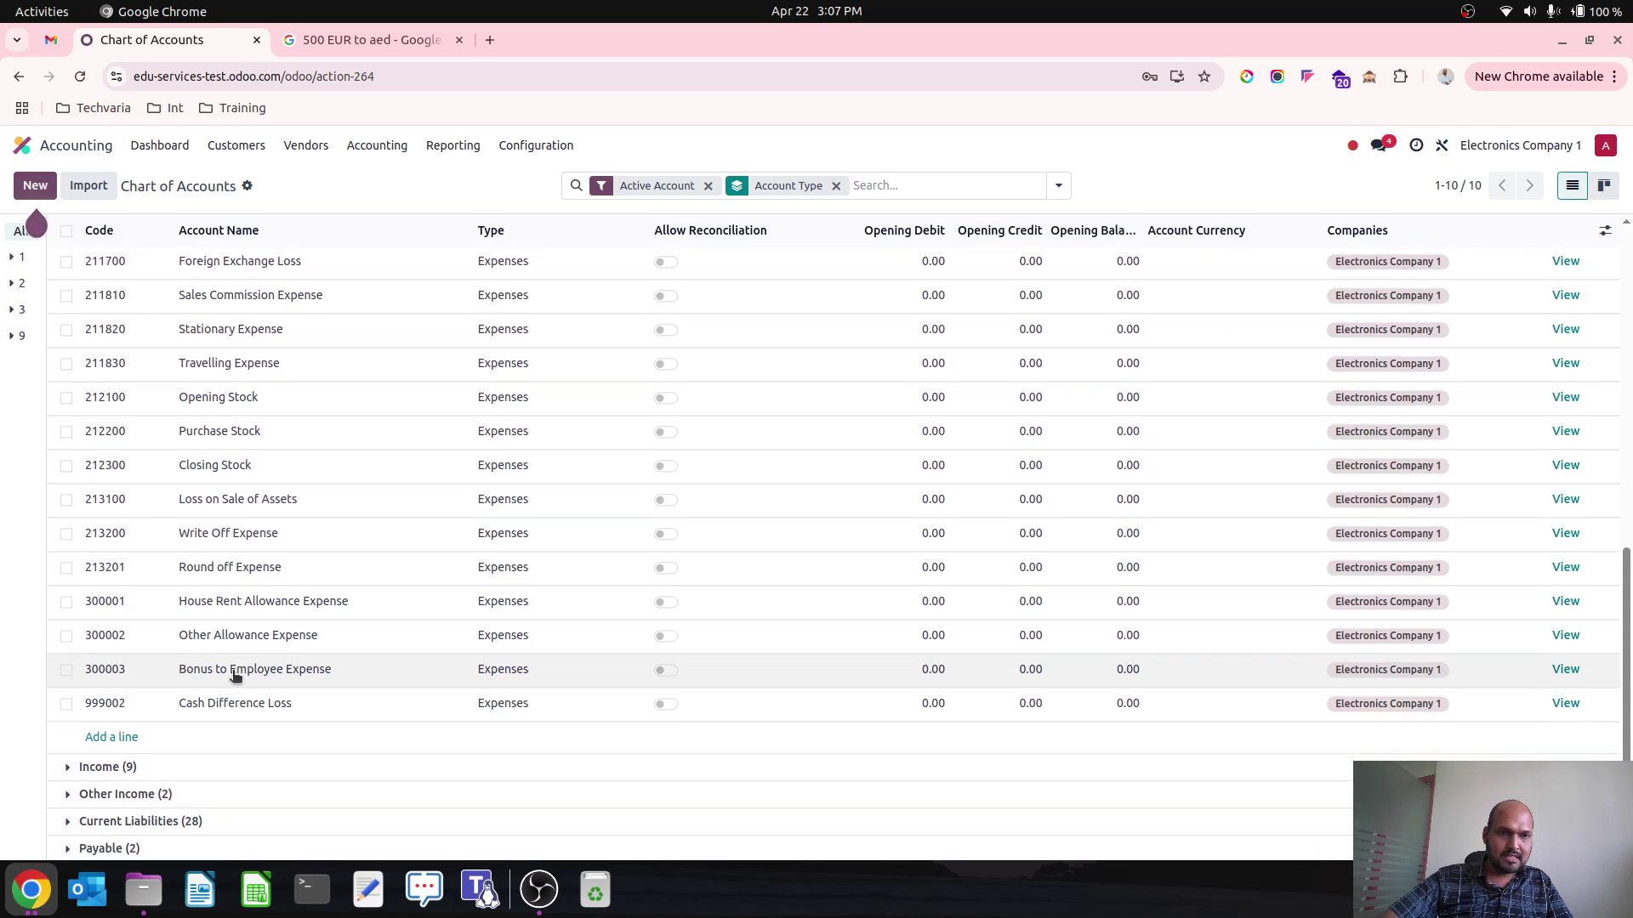
click(236, 672)
text(Bank)
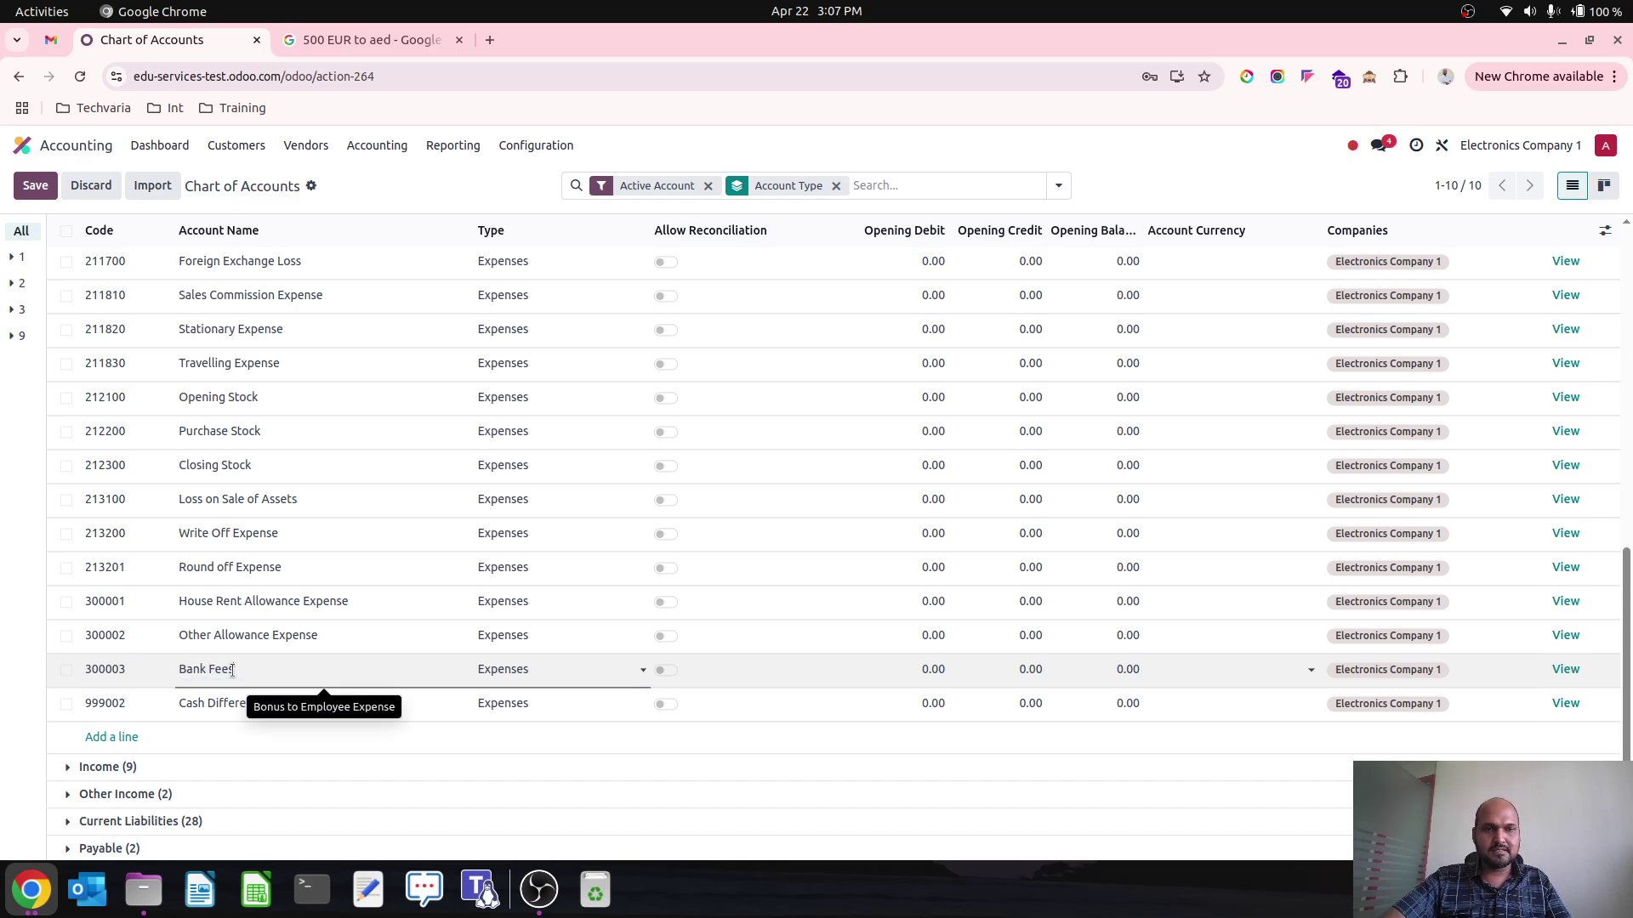
text( Fees)
key(shift+Tab)
click(492, 175)
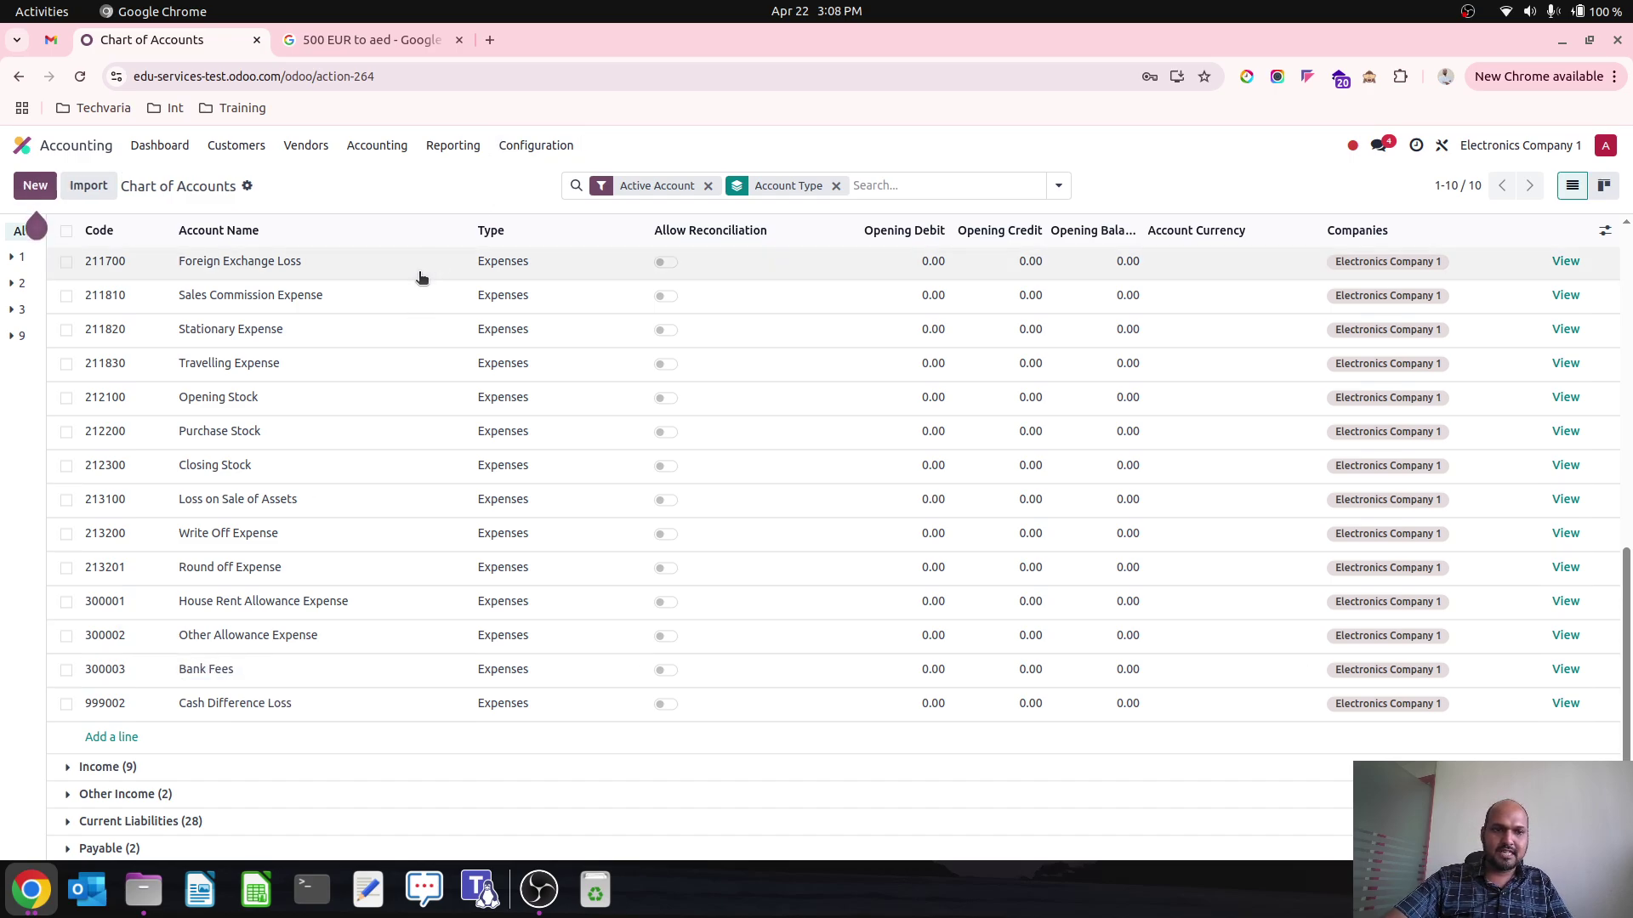
- Open the Reconciliation Models and start a new model named "Bank Fees"
click(543, 146)
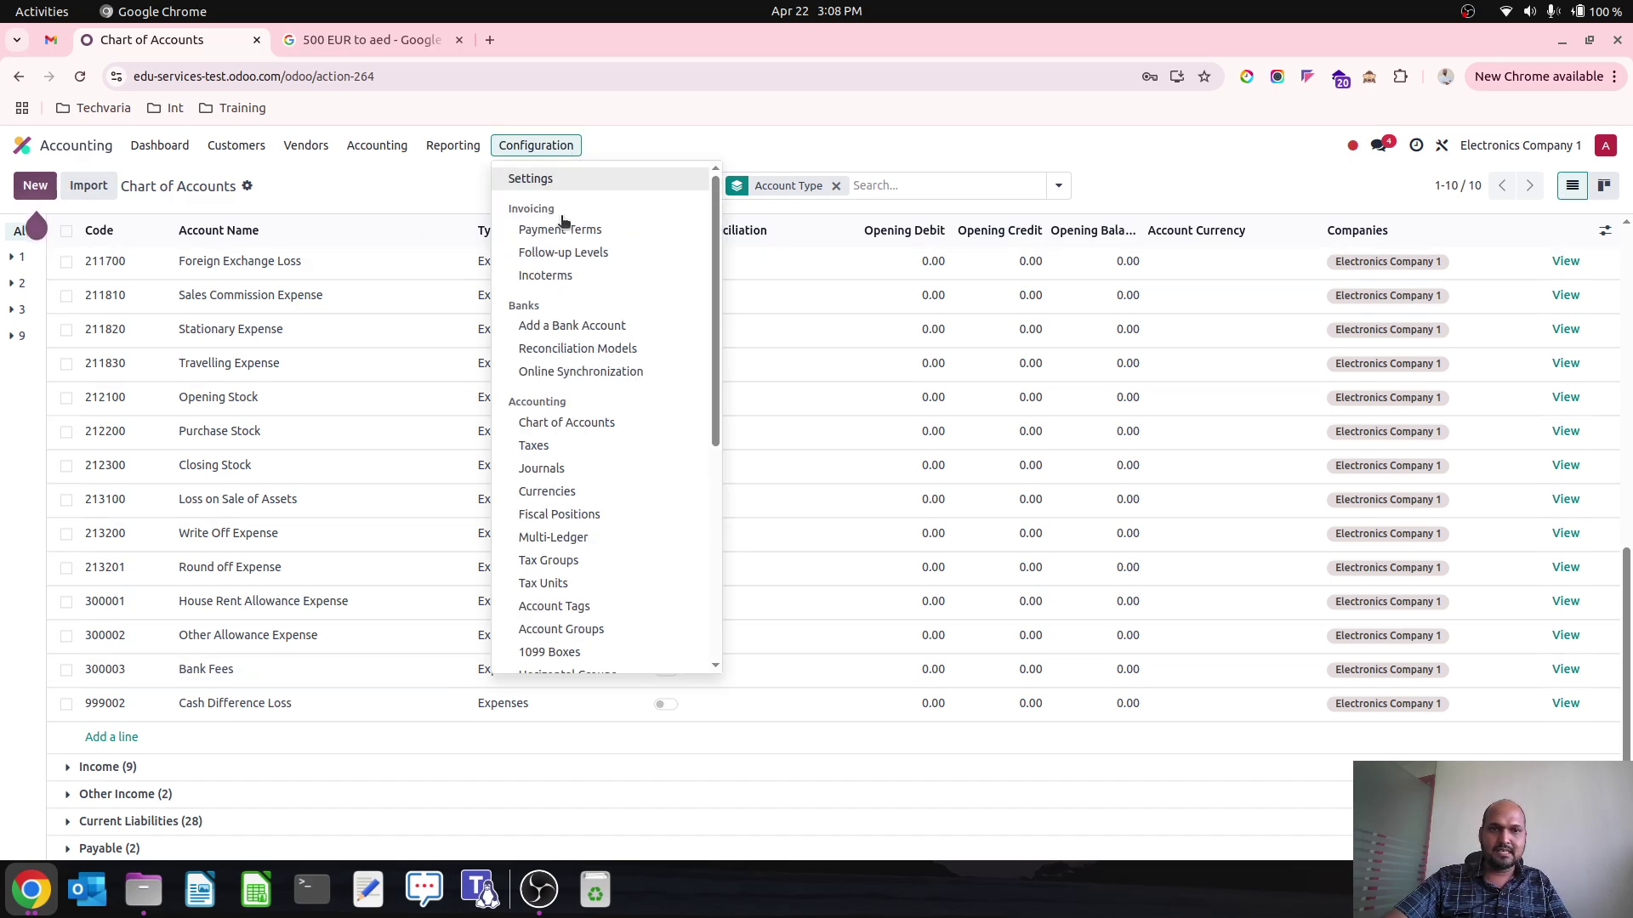
click(610, 352)
click(32, 188)
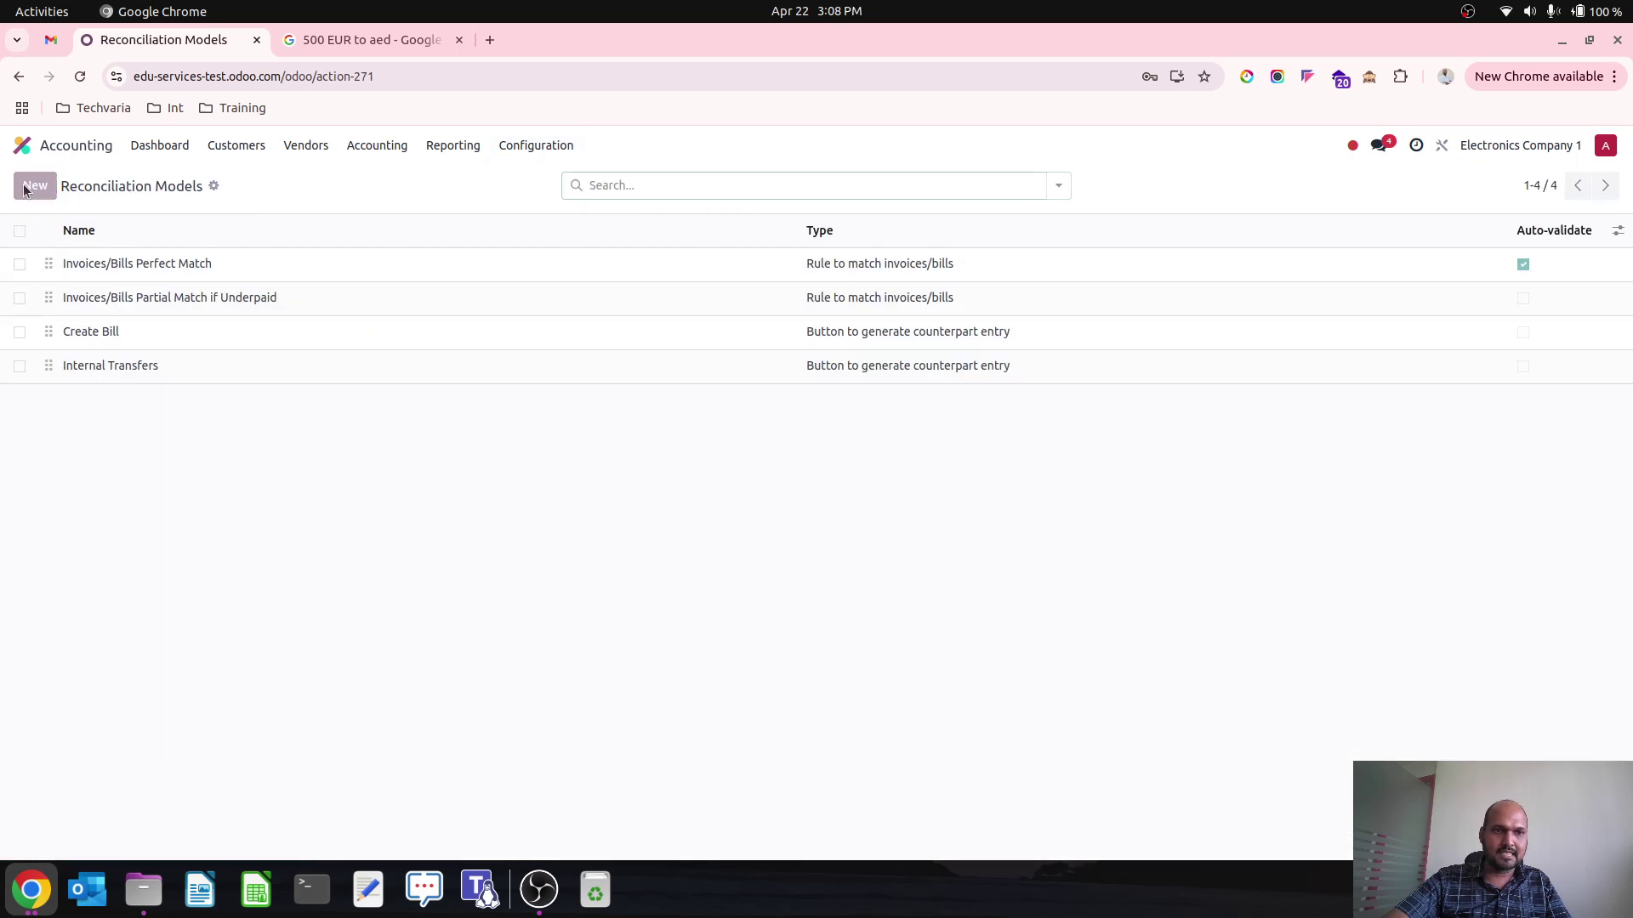
text(Bank Fees)
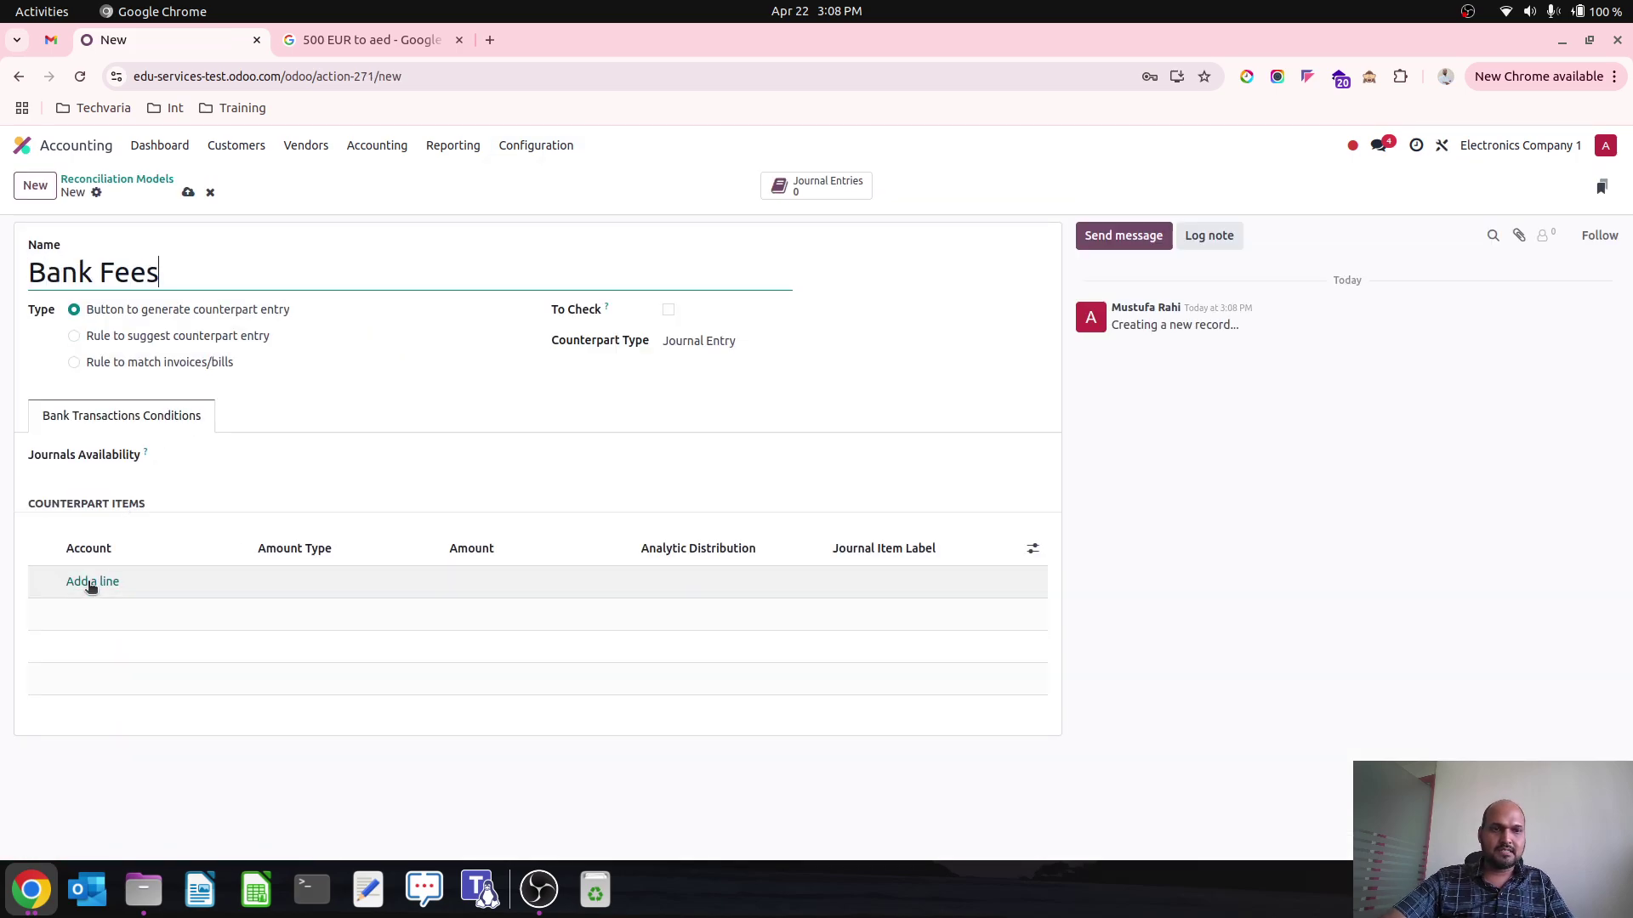
- Add a counterpart item to the Bank Fees model using account 300003 Bank Fees with the label "bank fees", and save the model
click(92, 582)
text(bank)
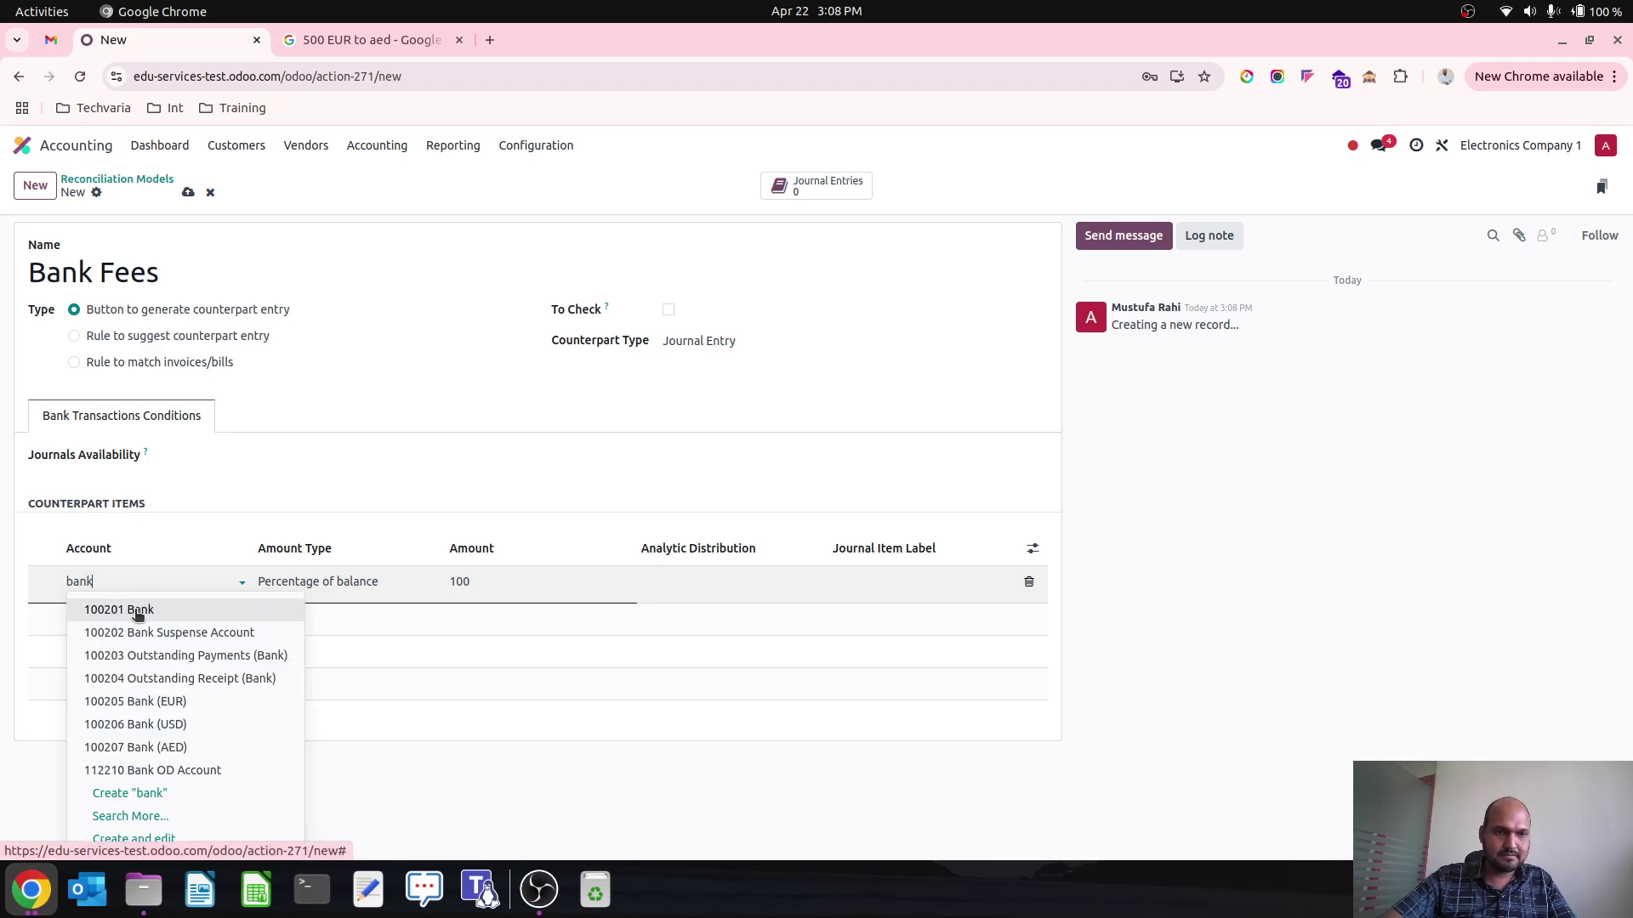
text(f)
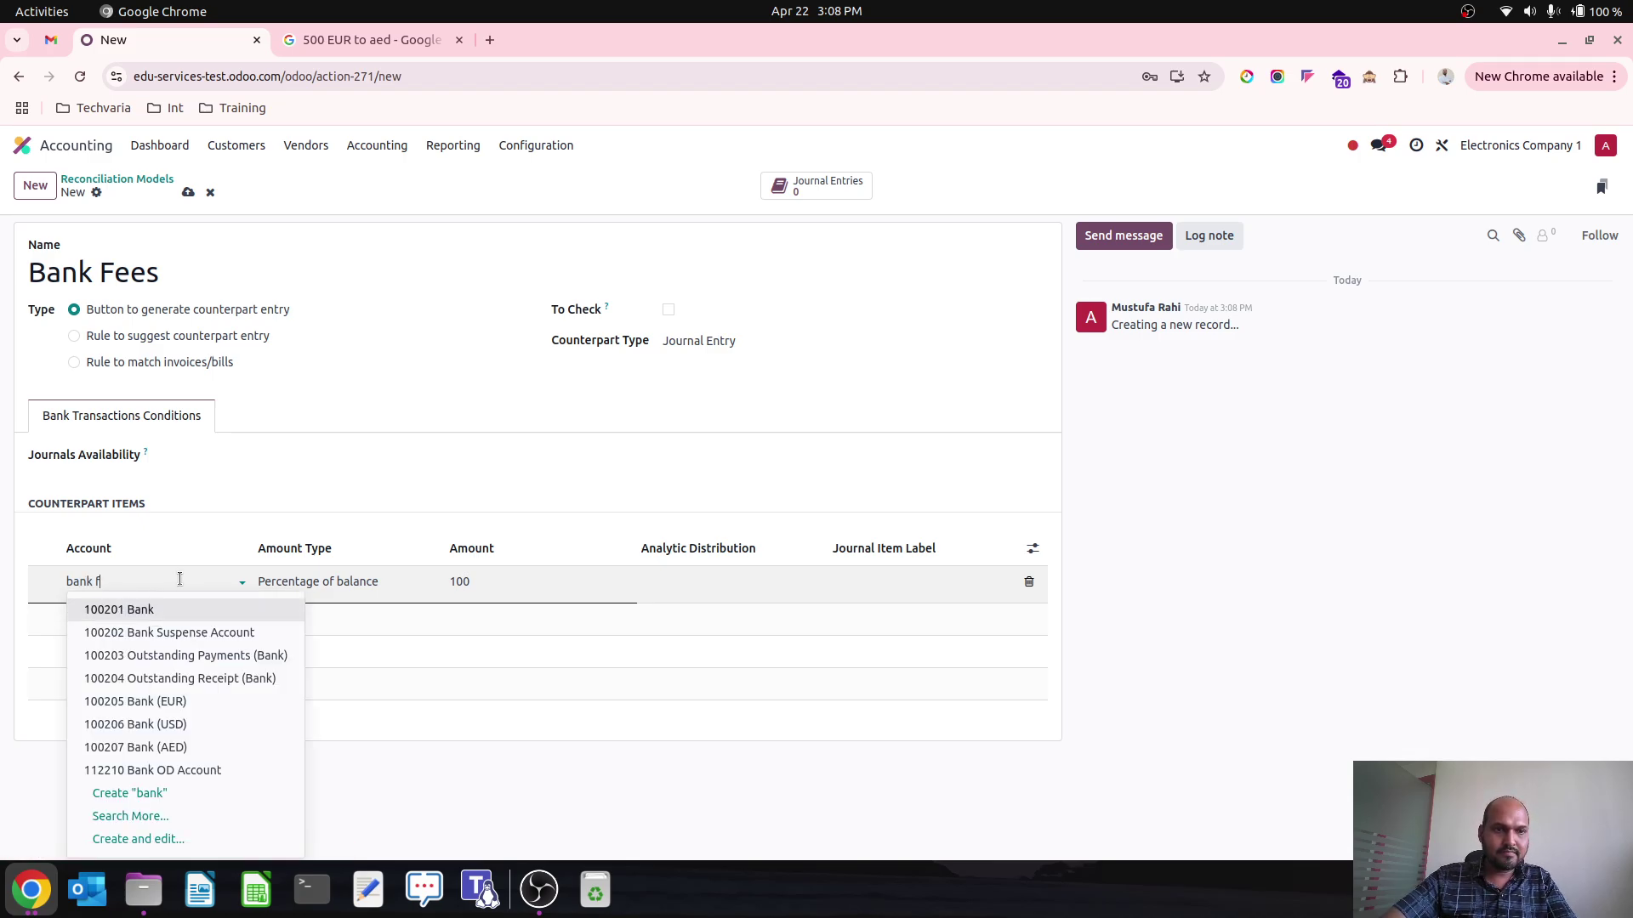
click(182, 612)
click(876, 583)
text(bank f)
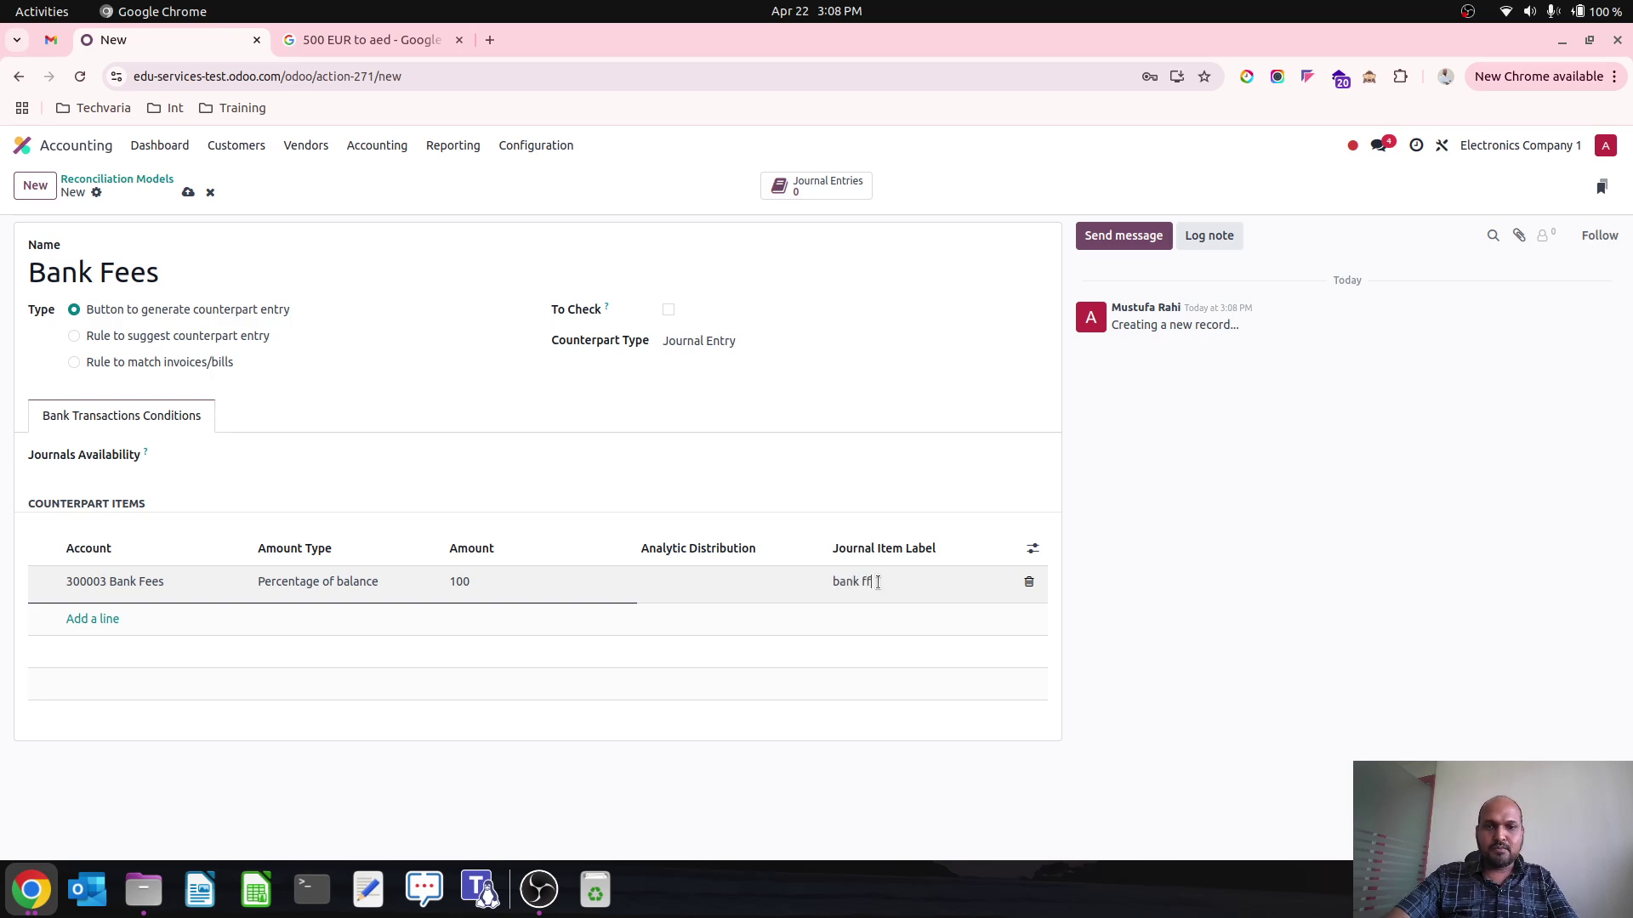
text(ees)
click(188, 192)
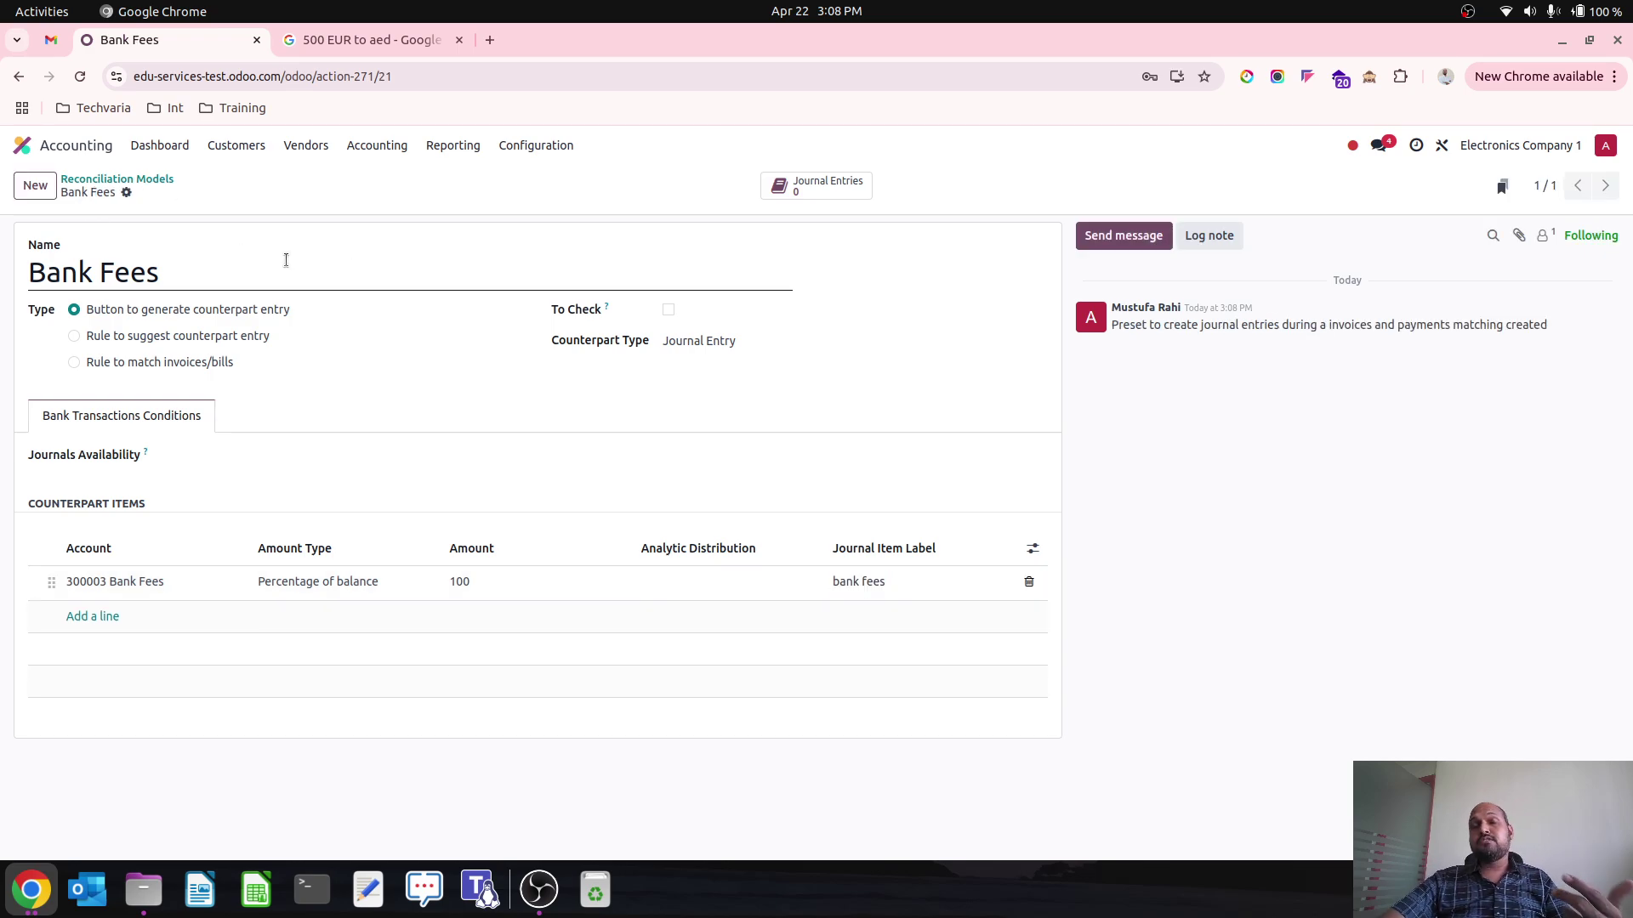
- Create and save a reconciliation model named "Forex Gain" with a counterpart item on account 201300 Foreign Exchange Profit labelled "Forex Gain"
click(34, 186)
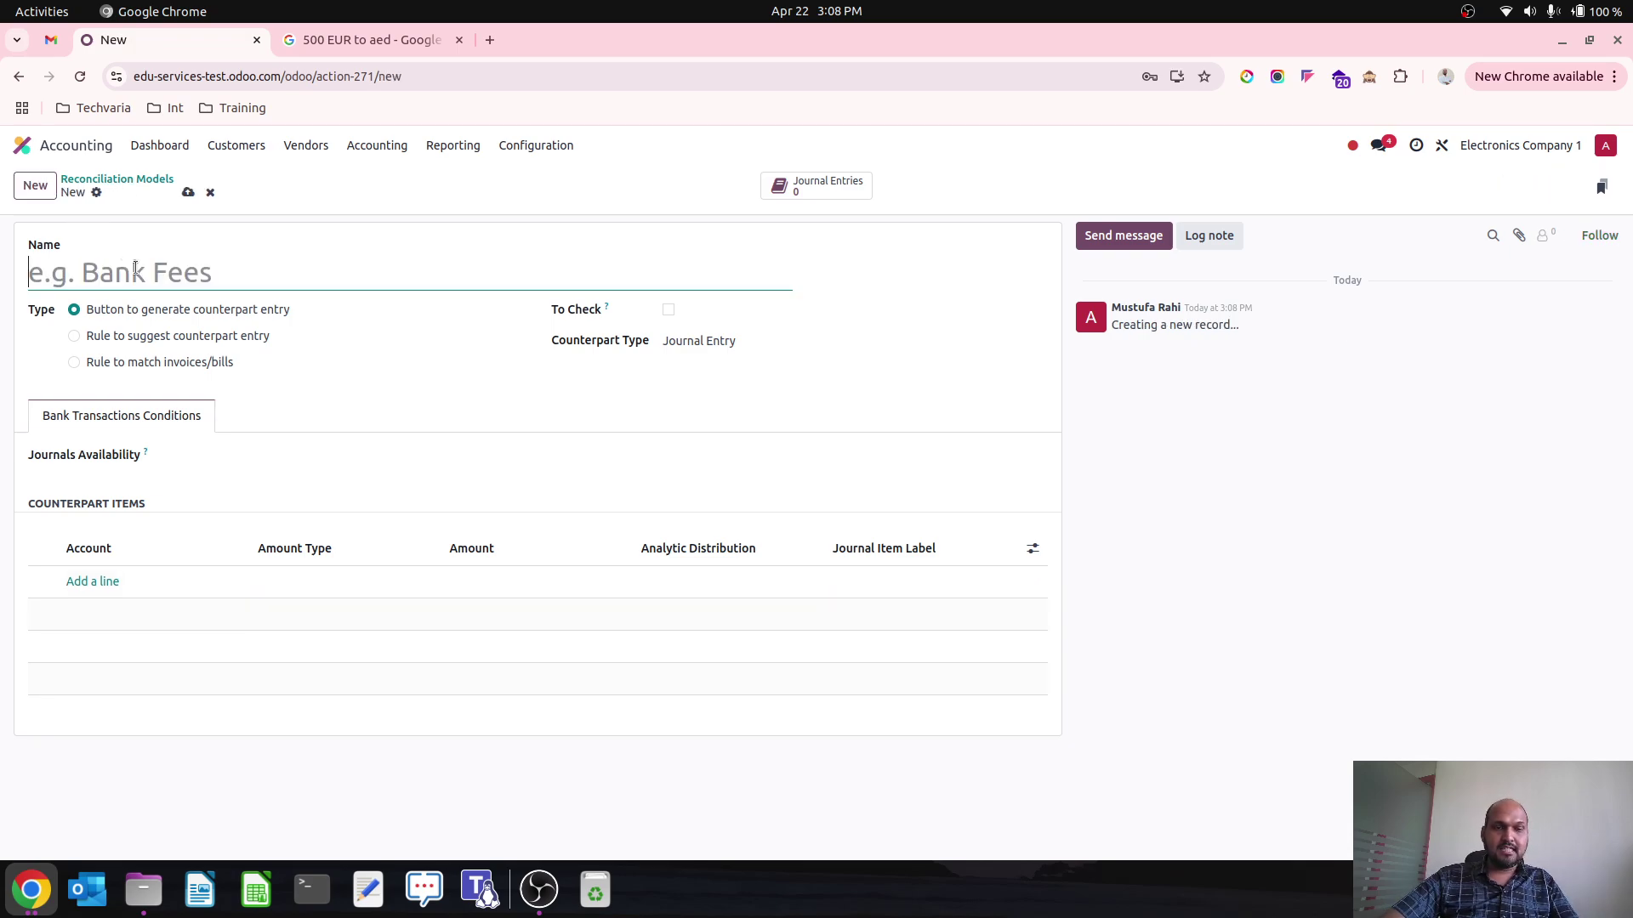
text(Forex )
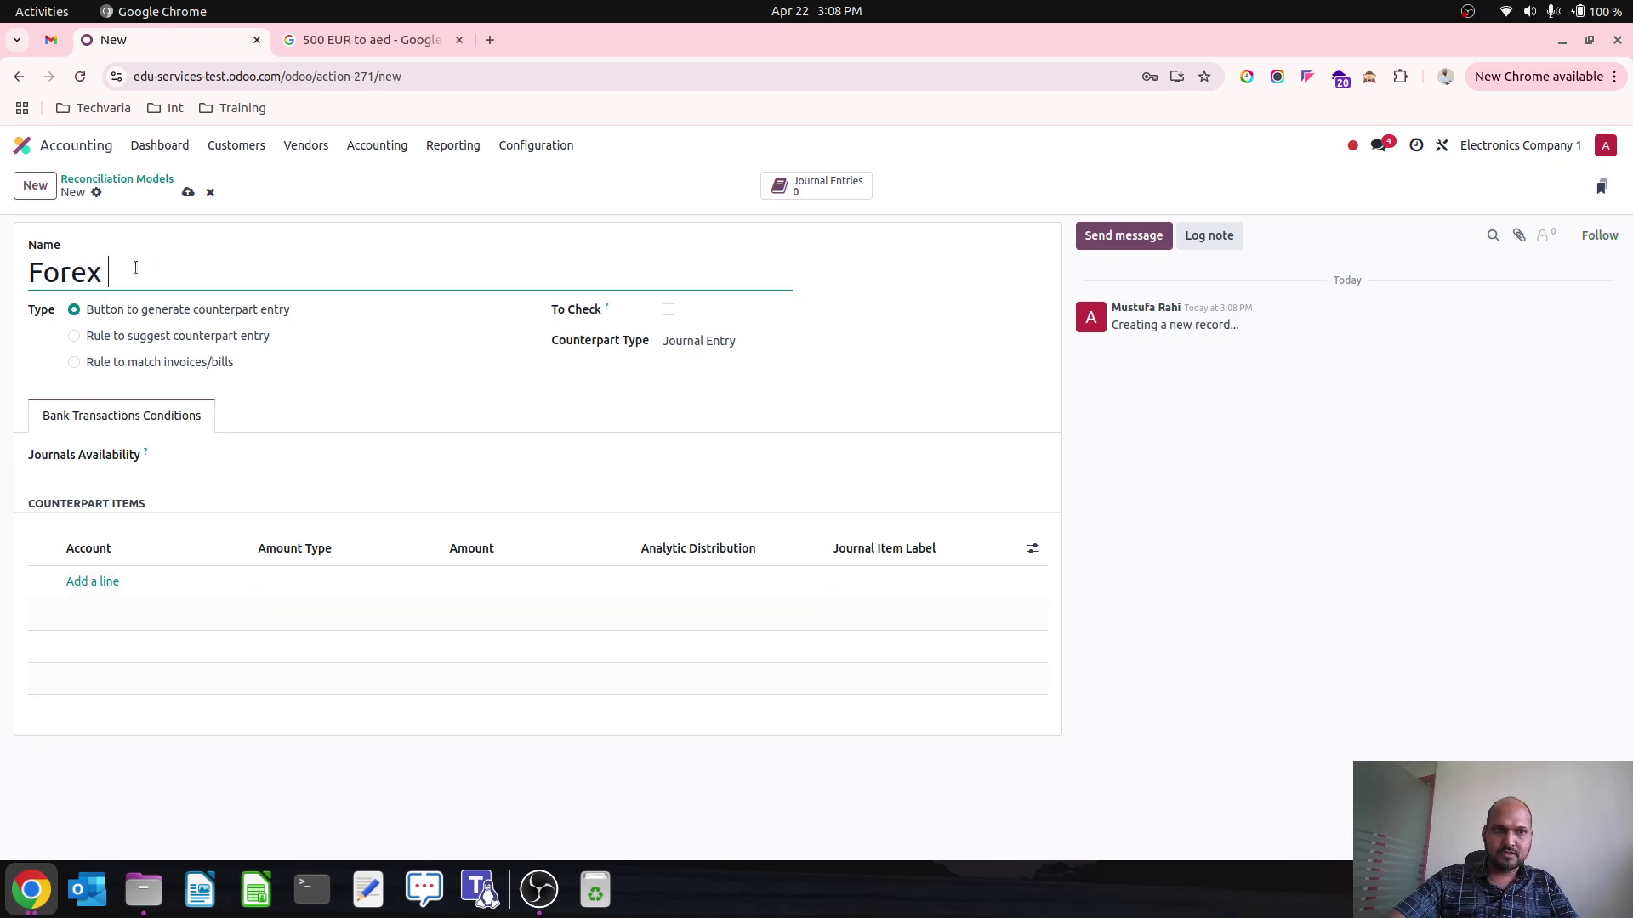
text(Gain)
click(95, 582)
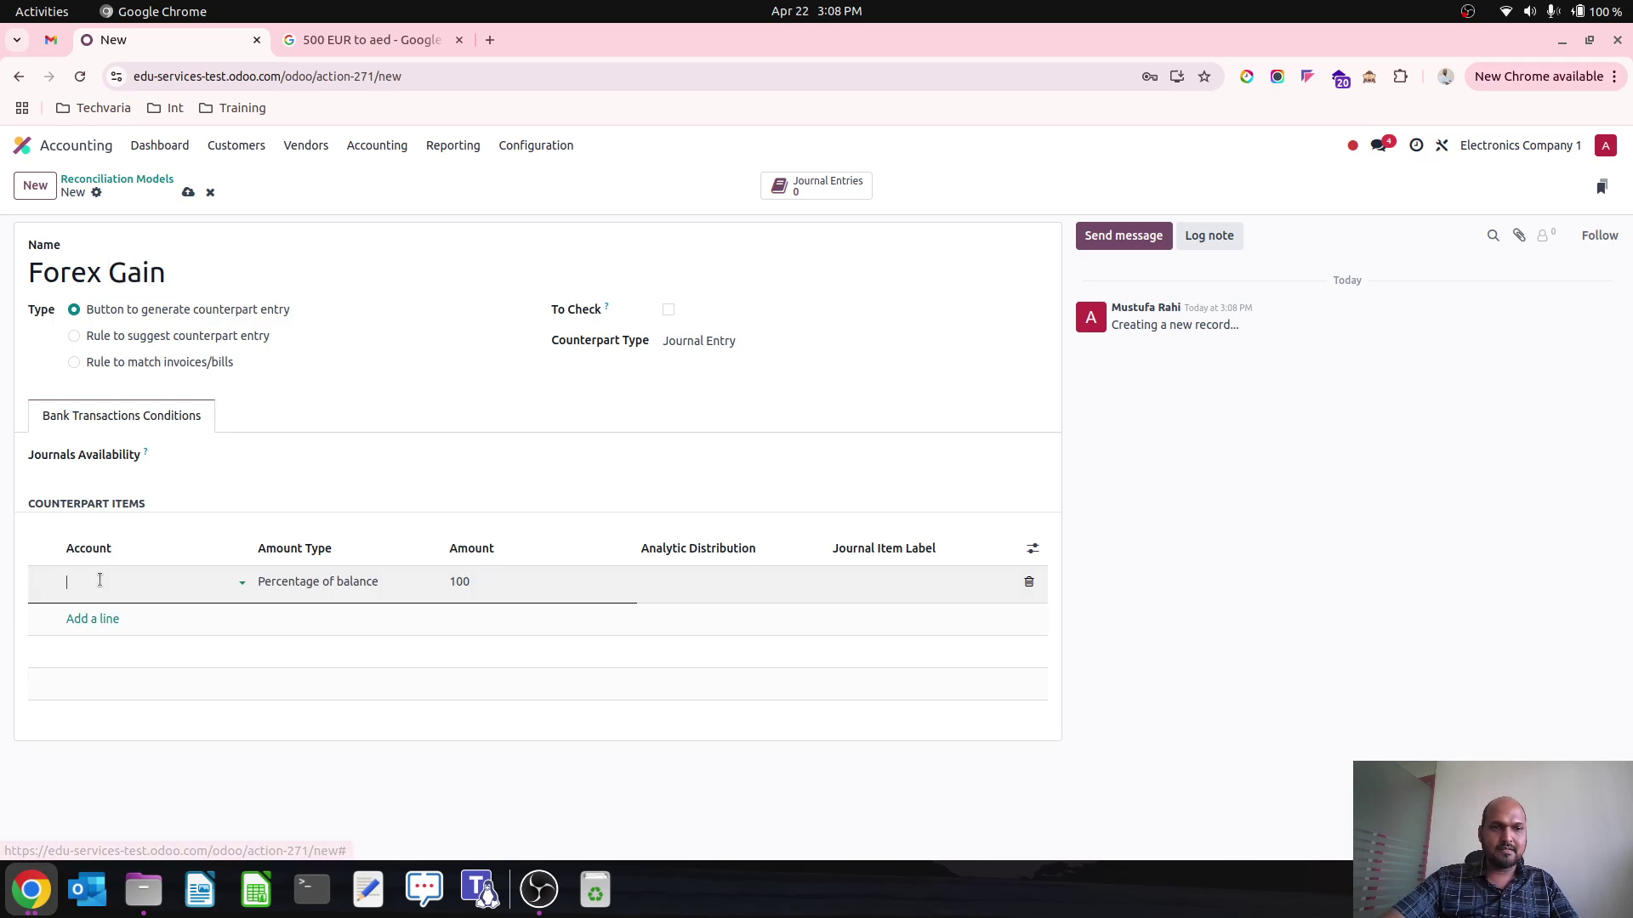
text(prof)
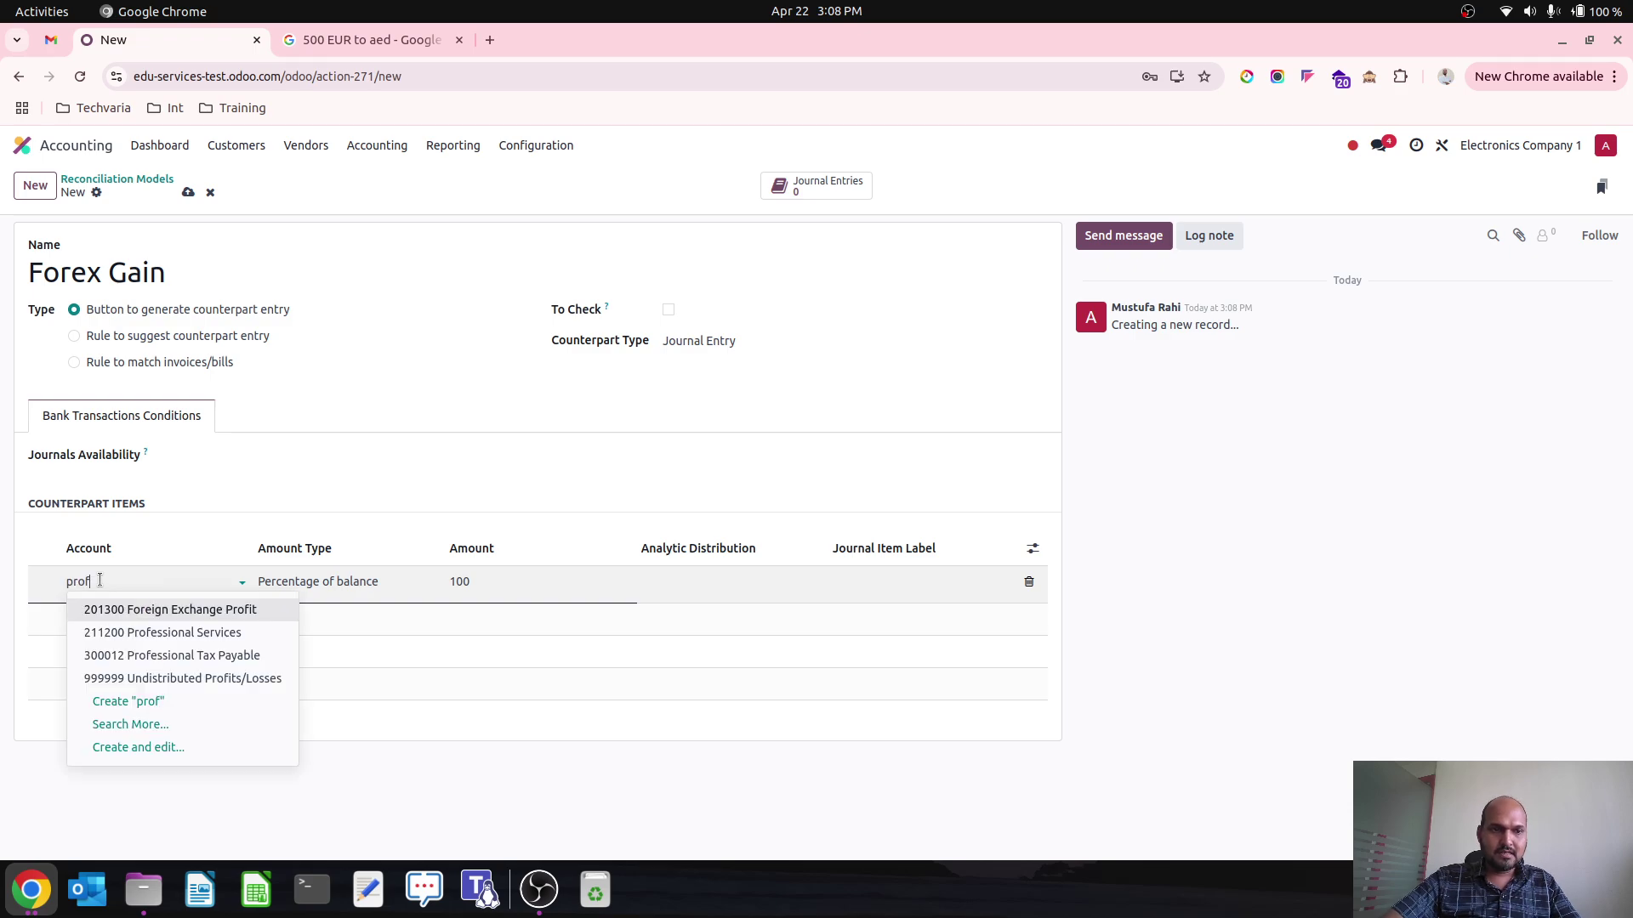
click(141, 613)
click(853, 586)
text(Fo)
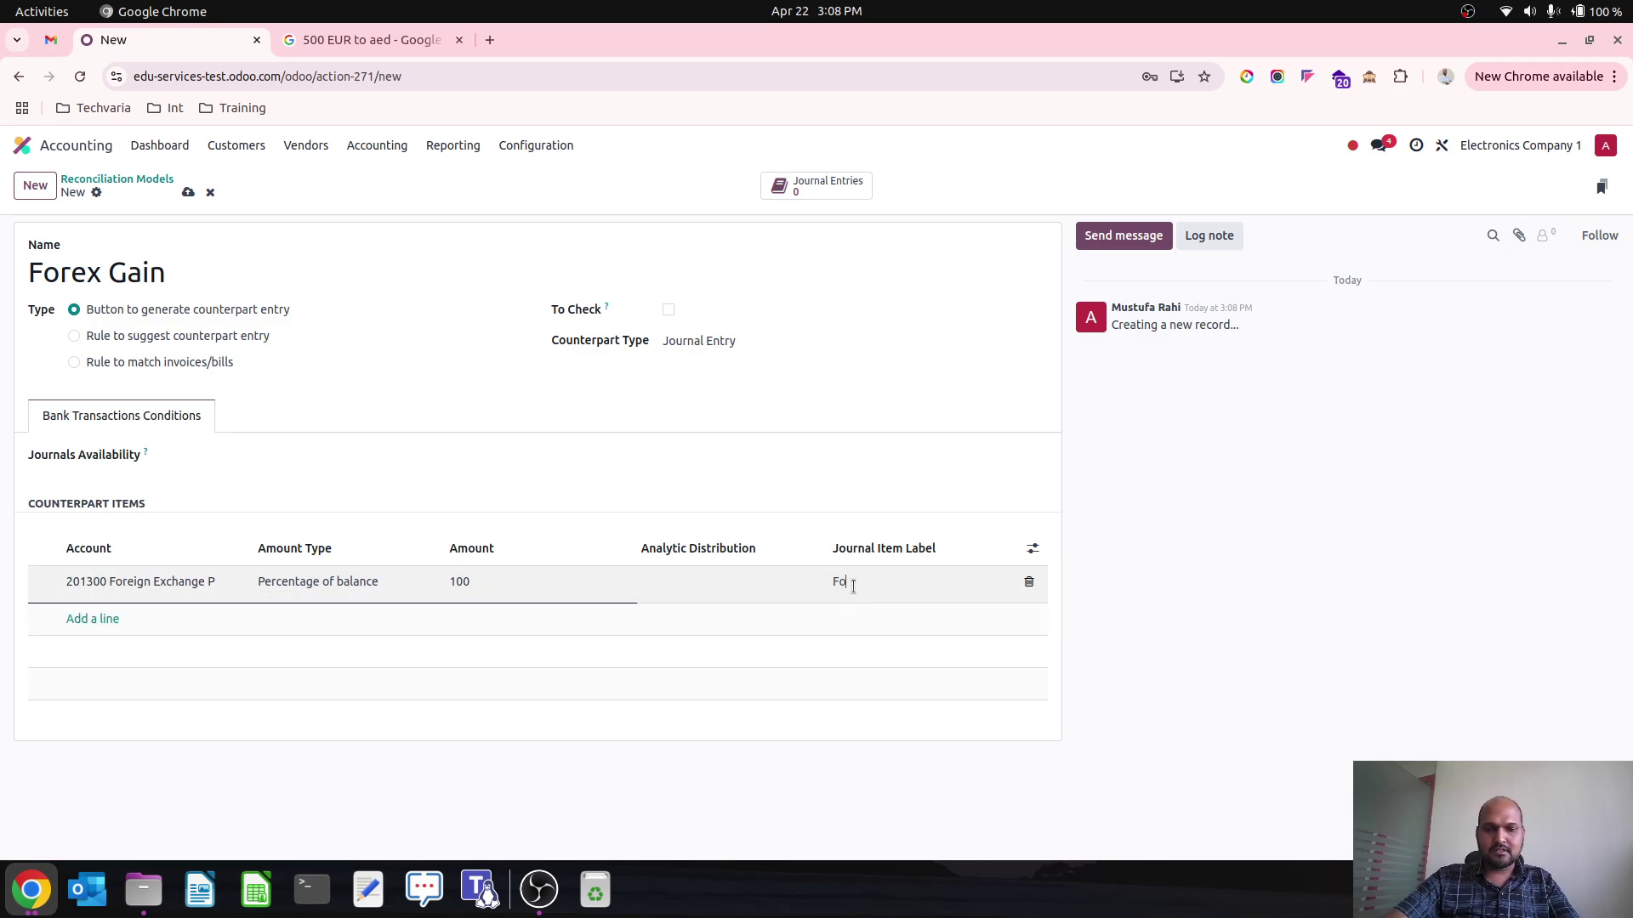
text(rex Gain)
click(188, 192)
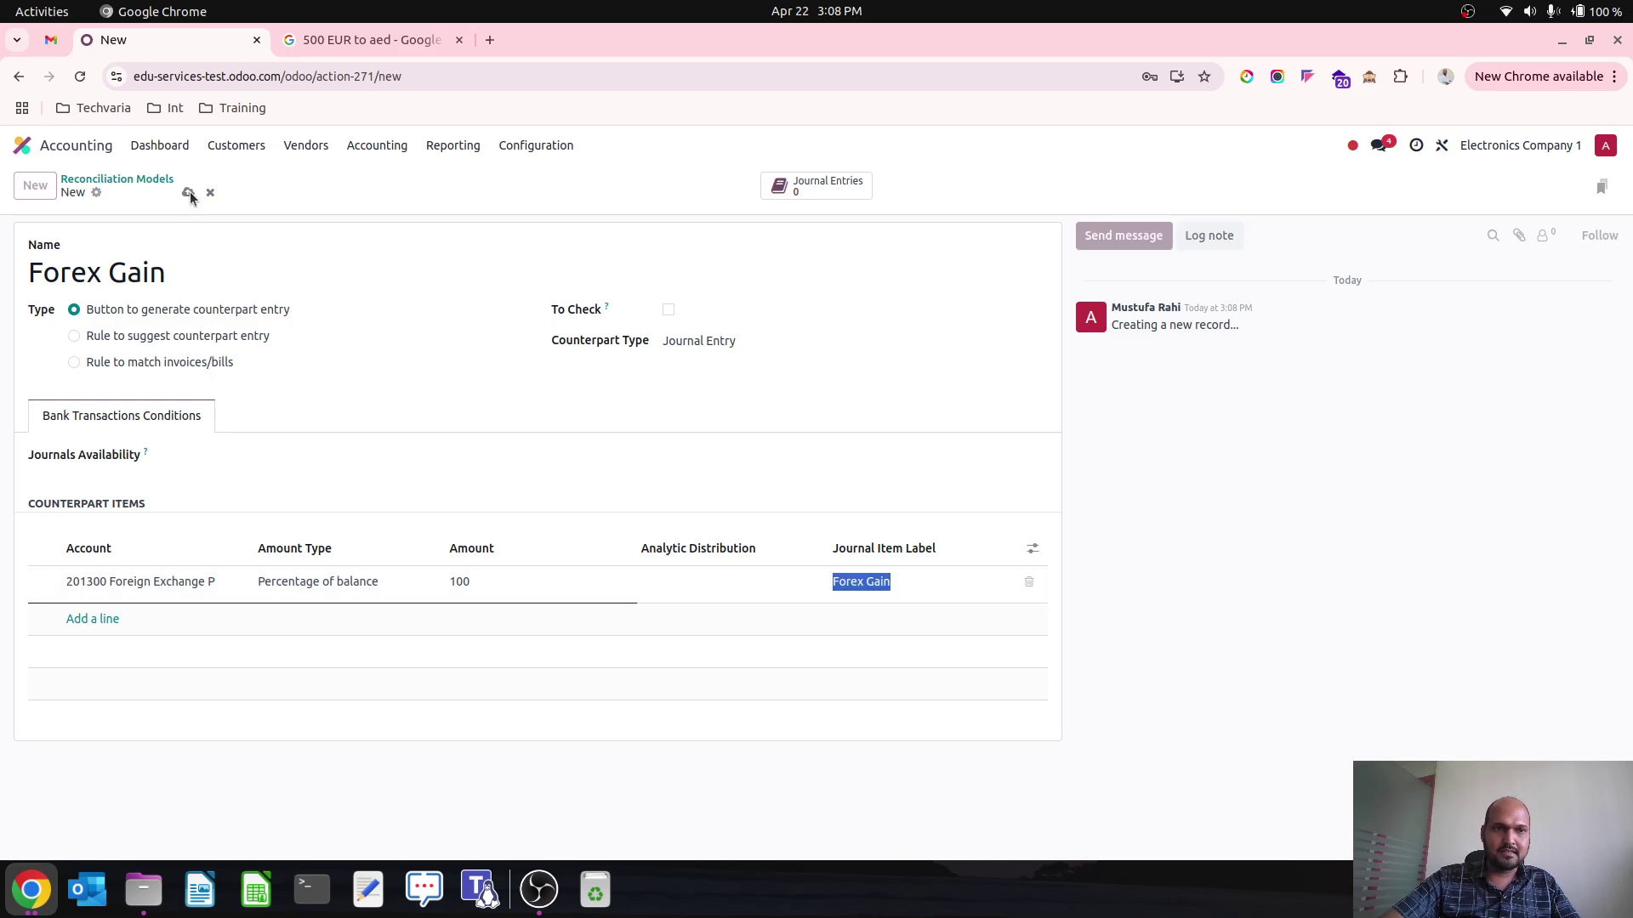
- Create and save a "Forex Loss" reconciliation model with a counterpart item on 211700 Foreign Exchange Loss labelled "Forex Loss", and return to the dashboard
click(35, 185)
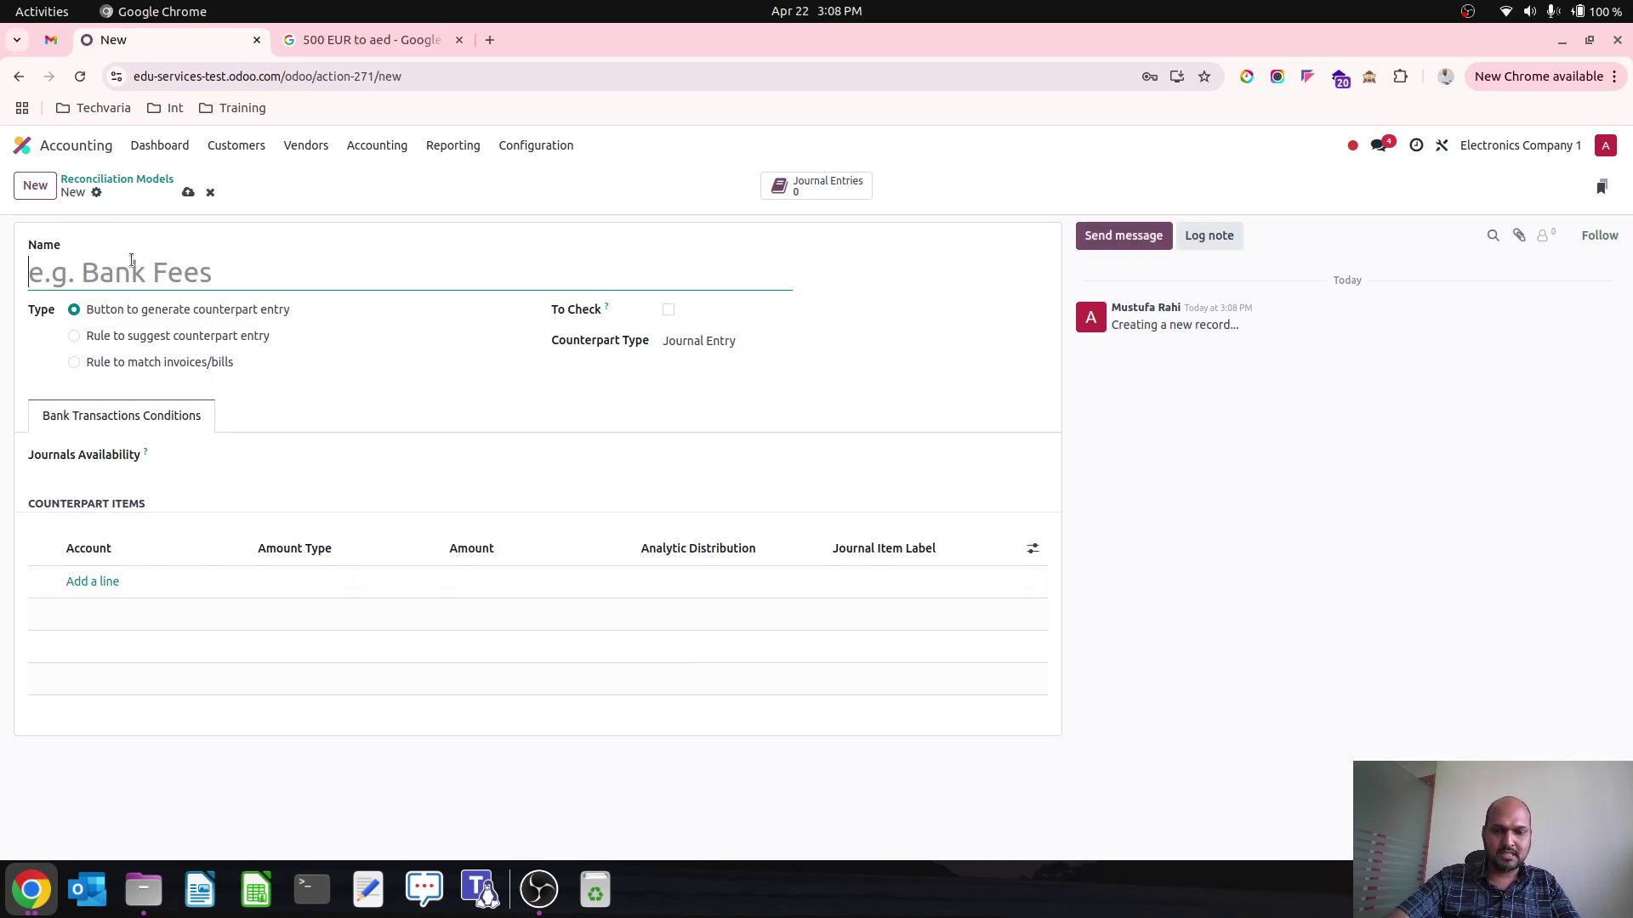
text(Forex Loss)
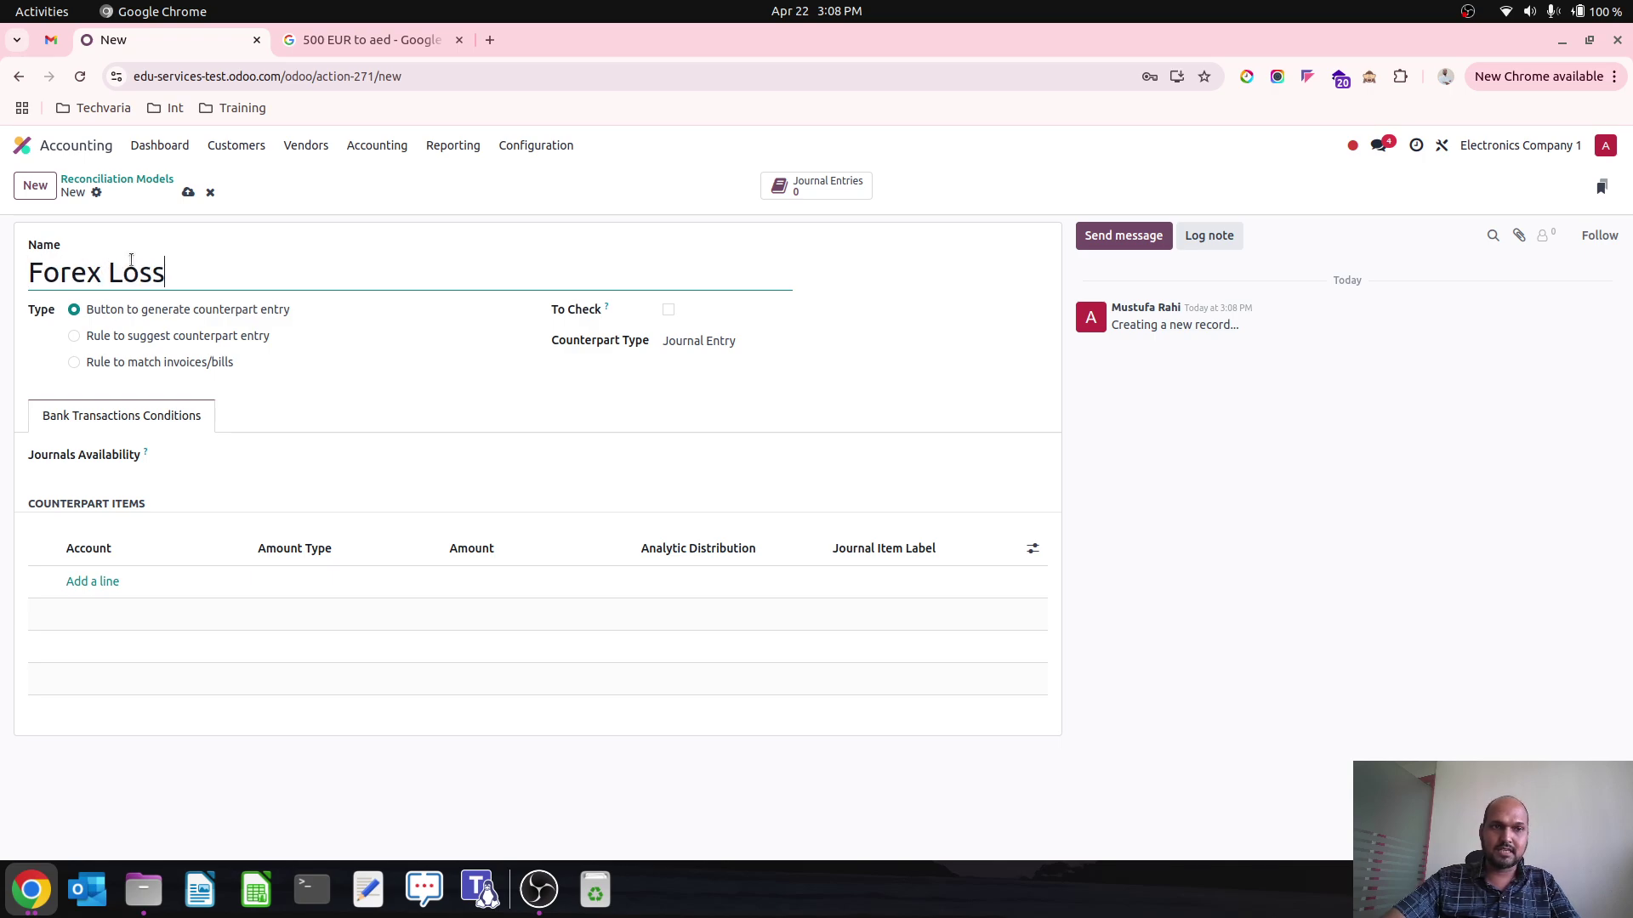
click(106, 580)
text(loss)
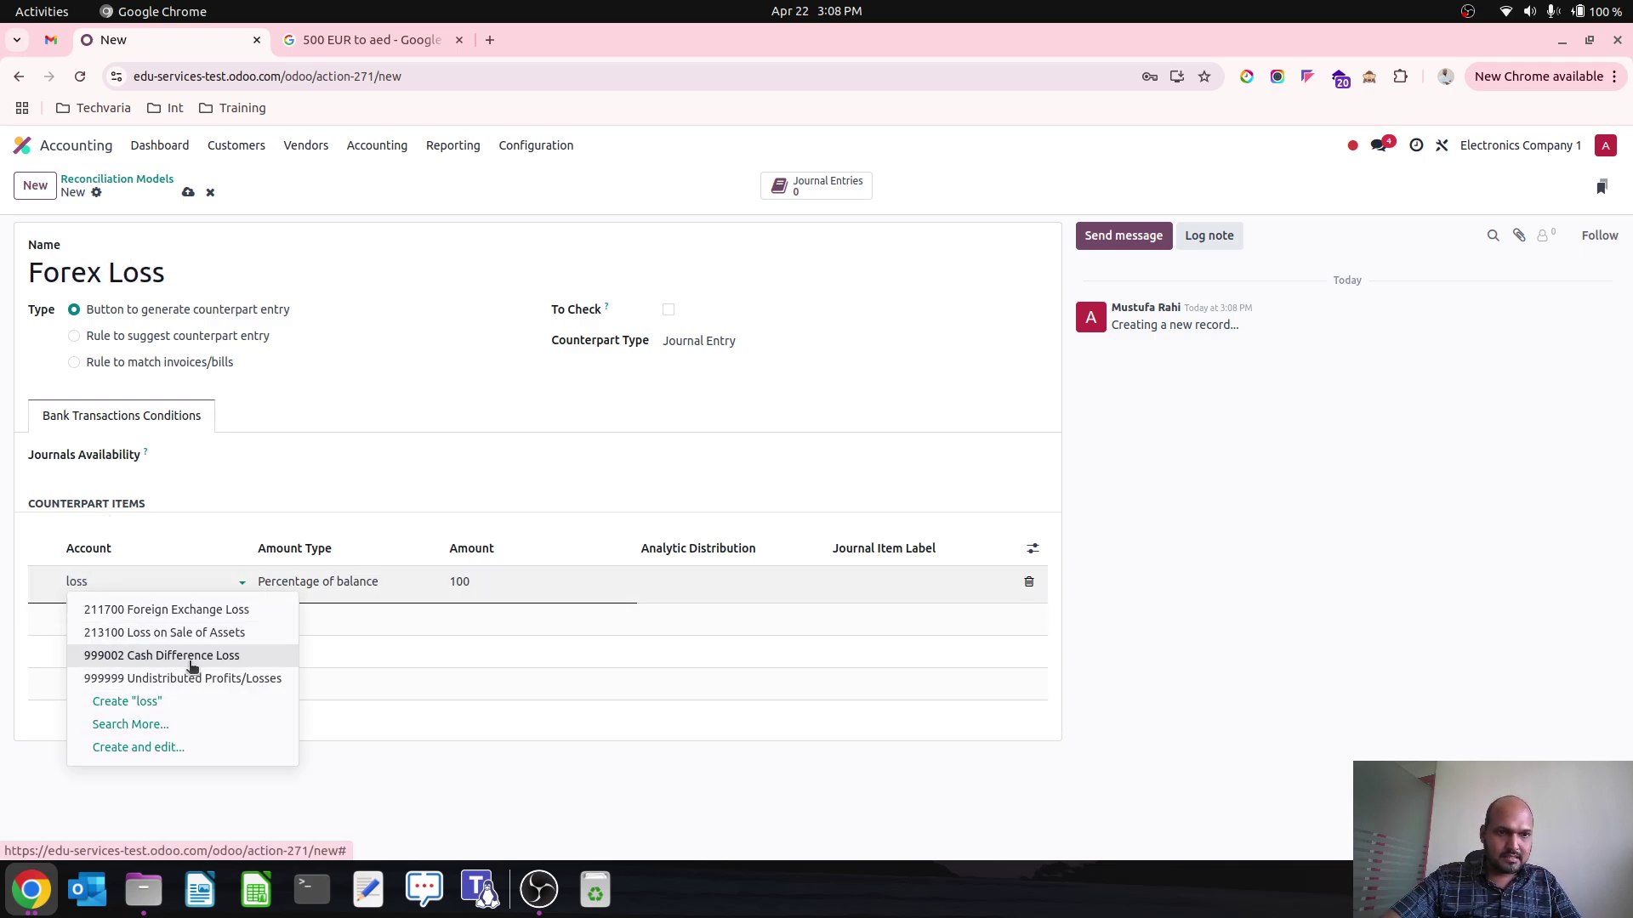
click(249, 612)
click(854, 581)
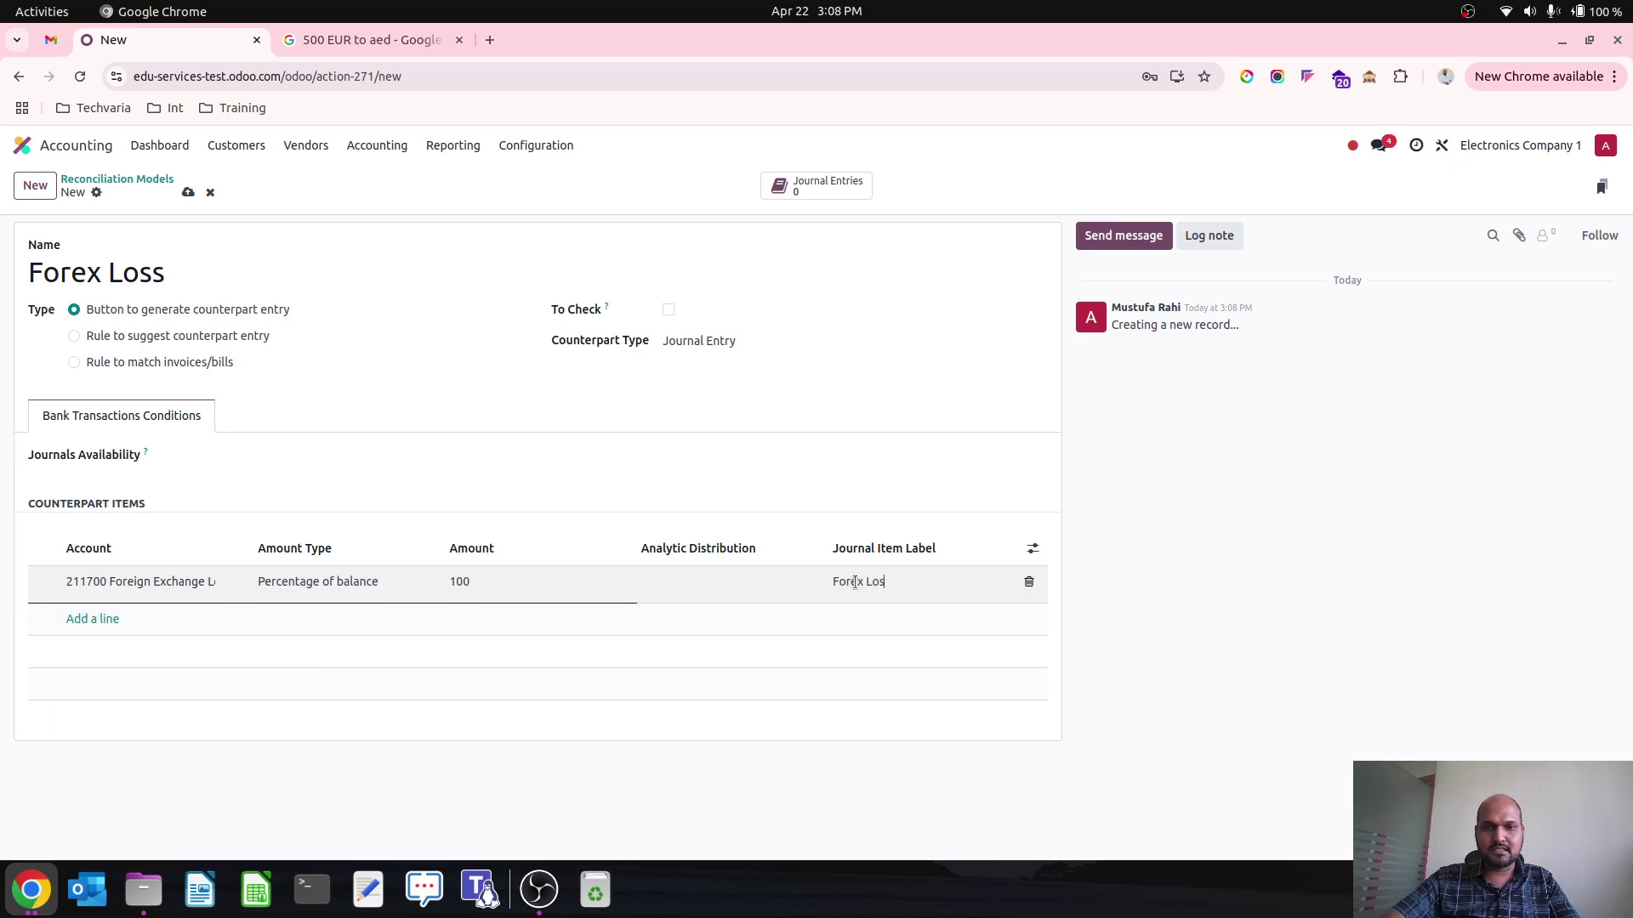
click(186, 193)
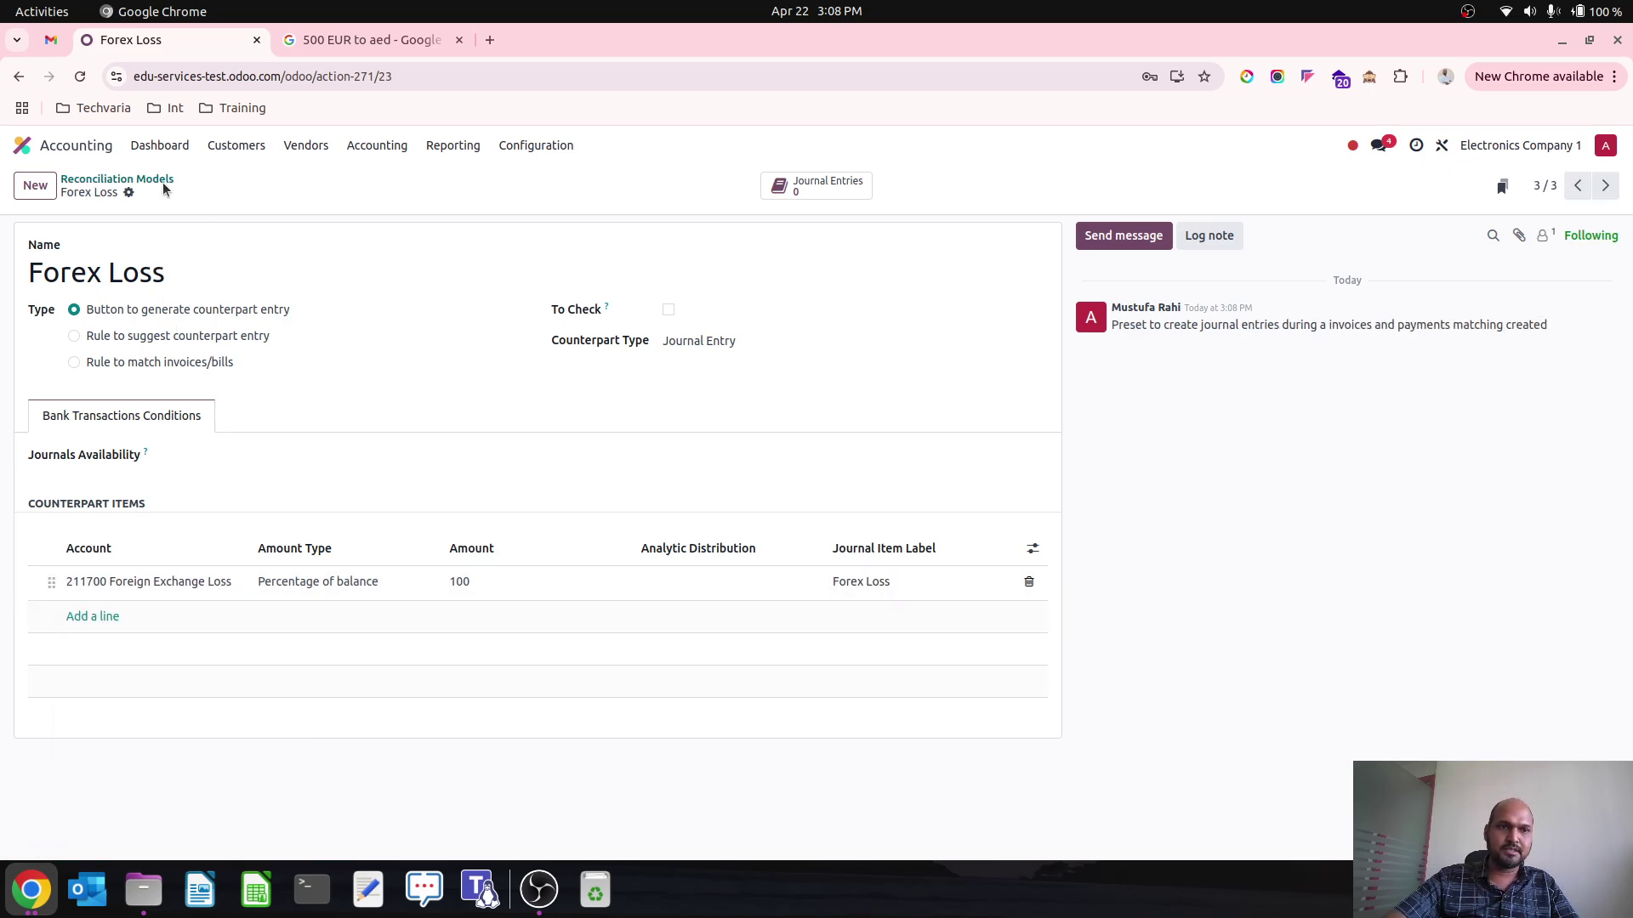
click(162, 186)
click(168, 147)
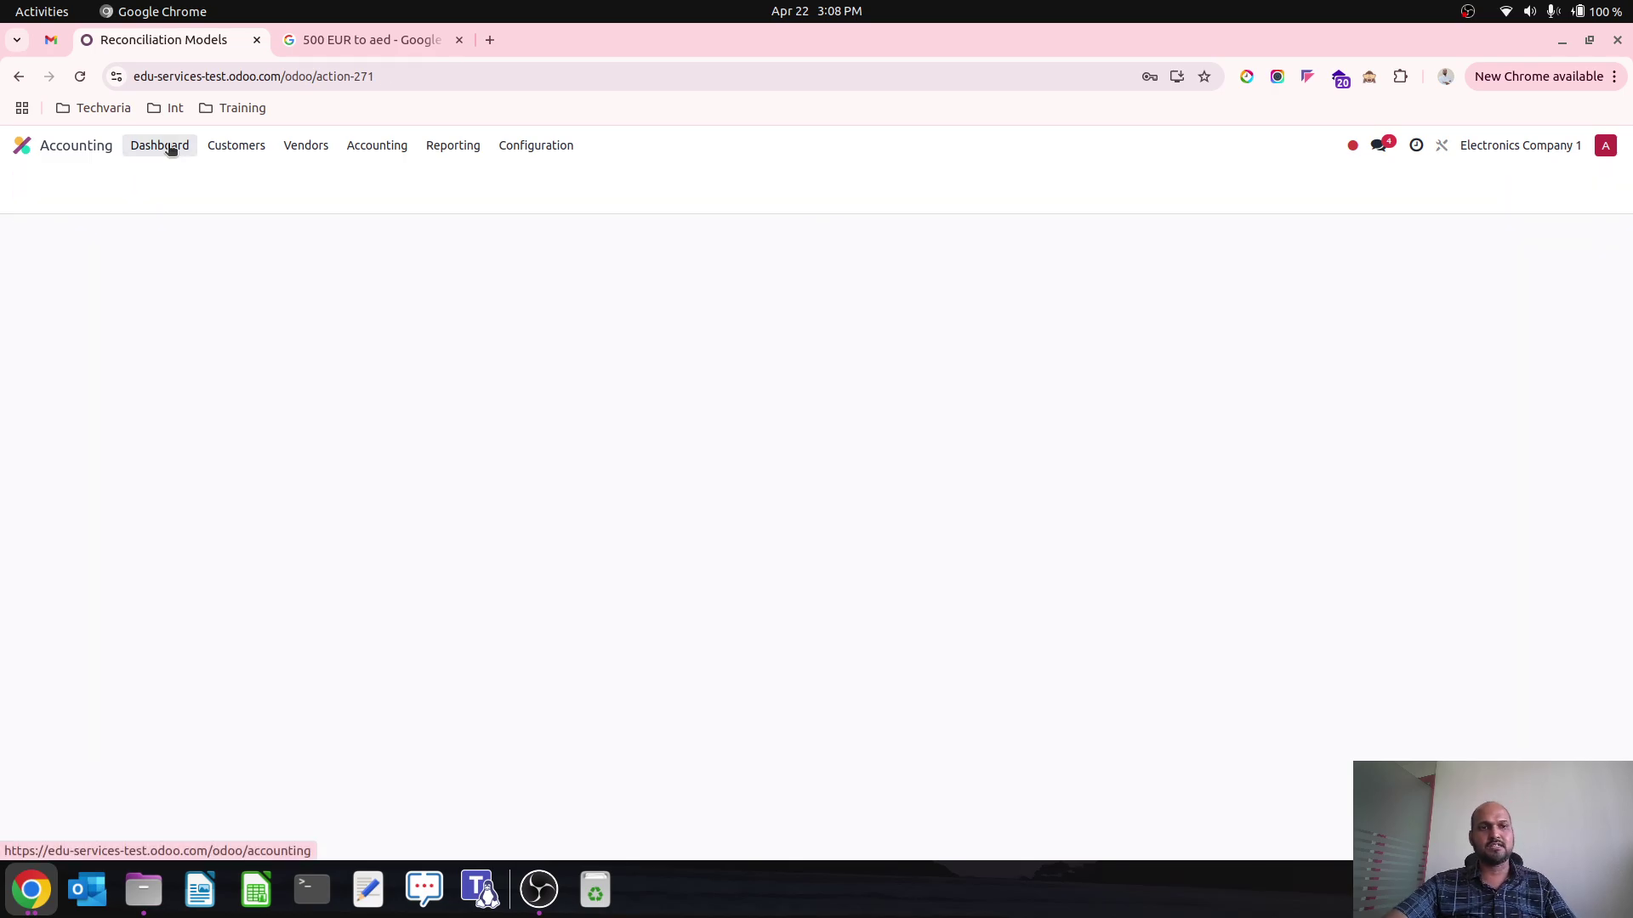
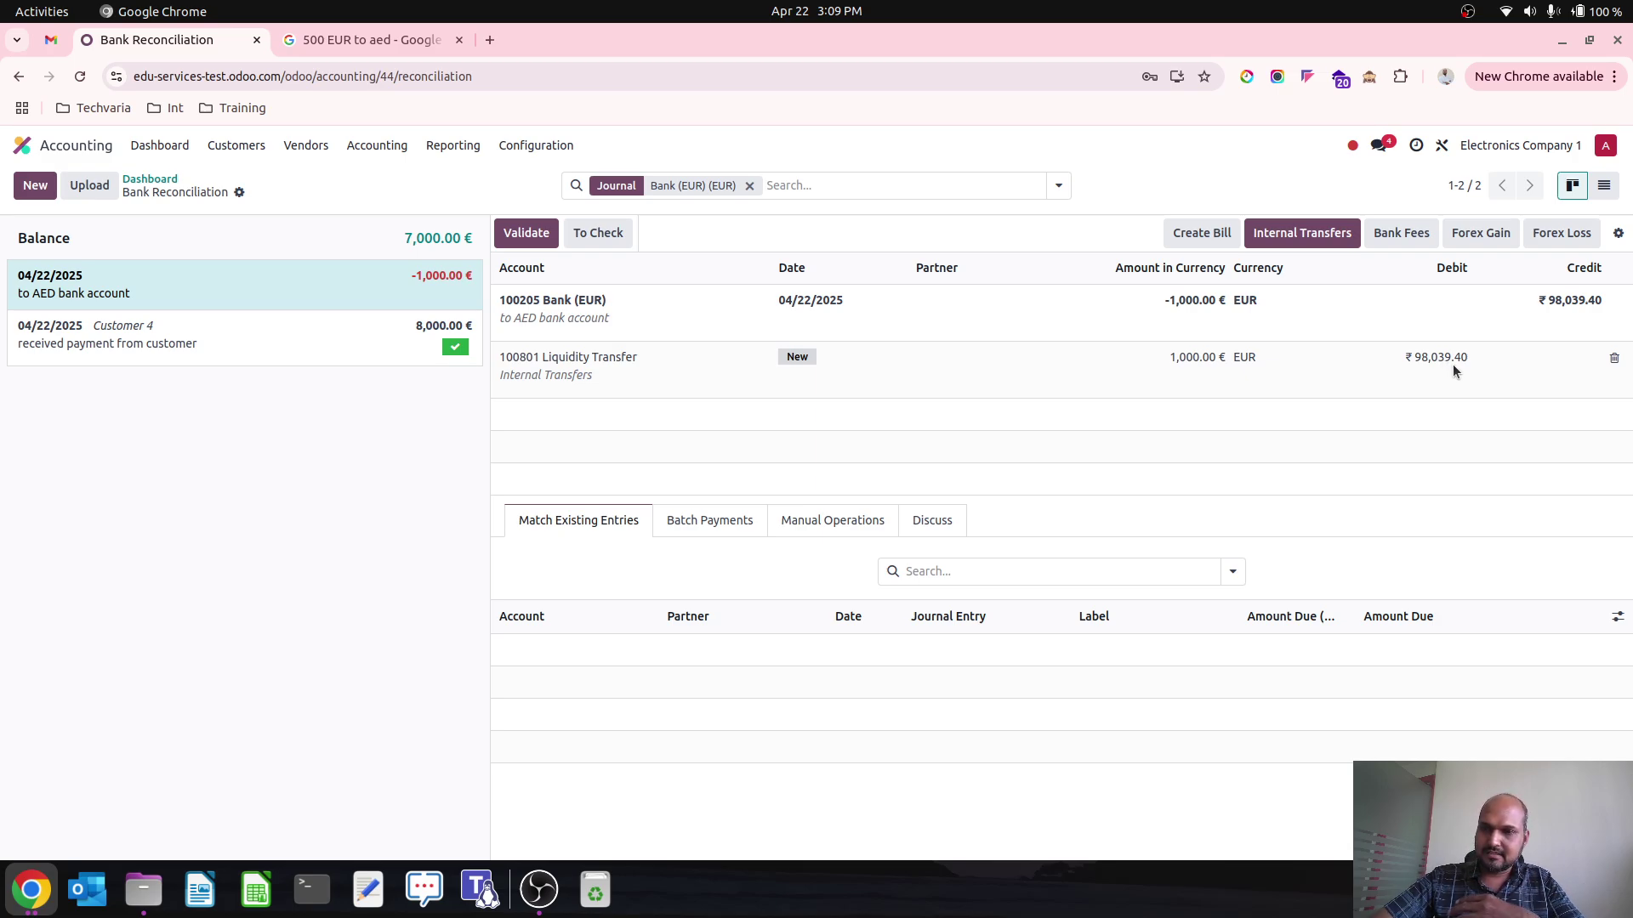
- Validate the -1,000.00 € Bank (EUR) transaction "to AED bank account" with its Liquidity Transfer counterpart
click(529, 241)
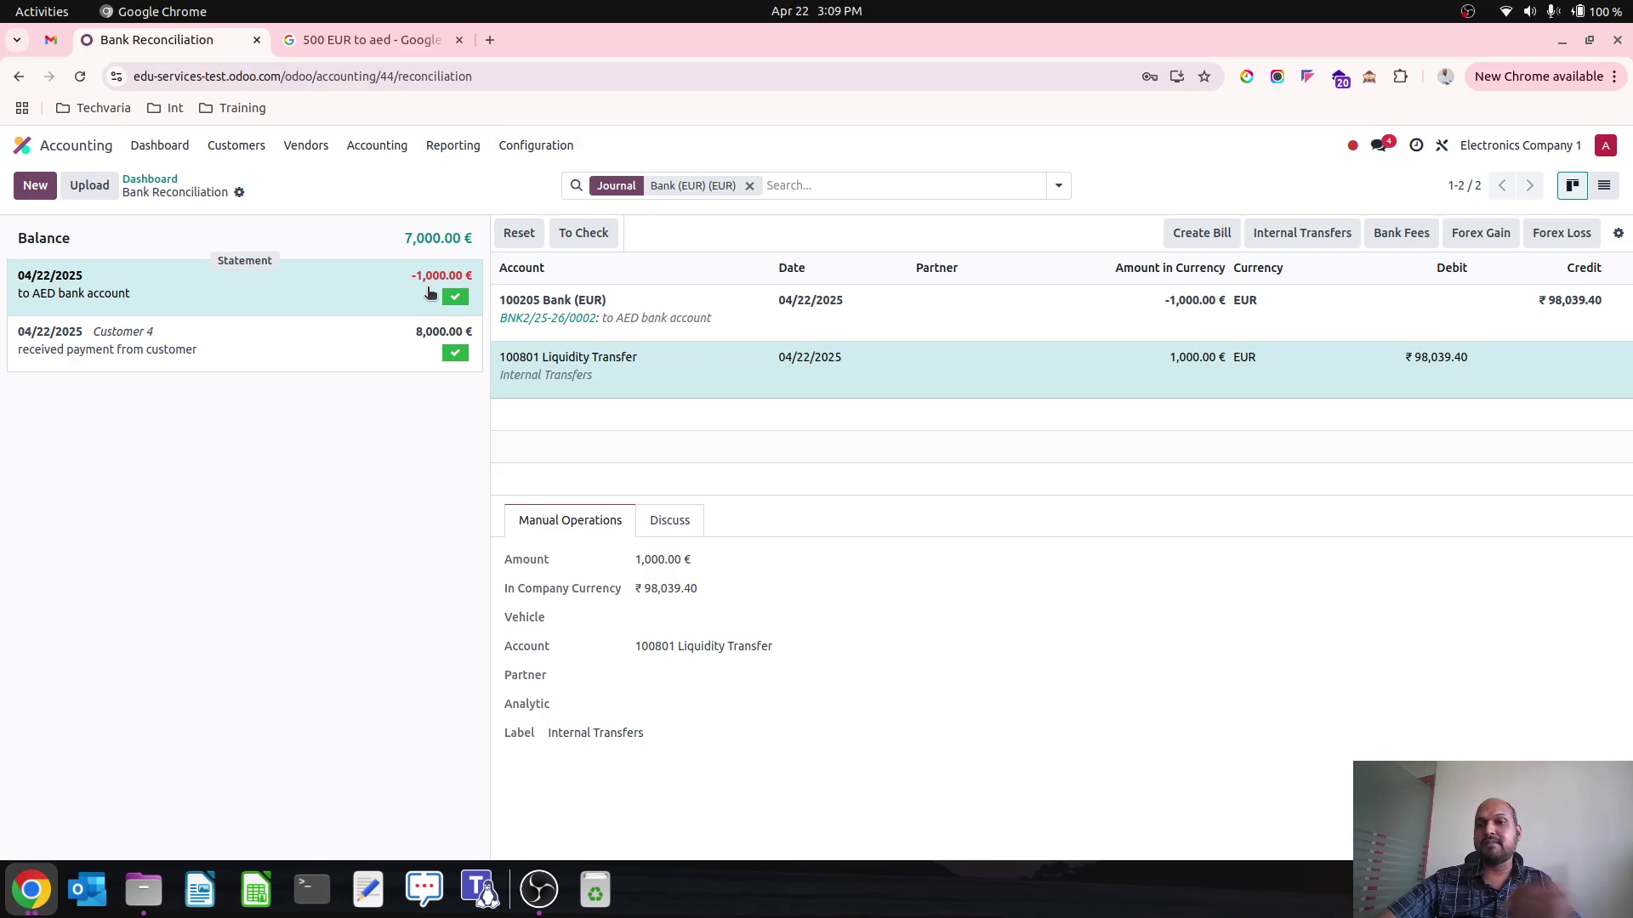
- Look up the conversion of 1000 EUR to AED on Google and return to Odoo's bank reconciliation
click(325, 42)
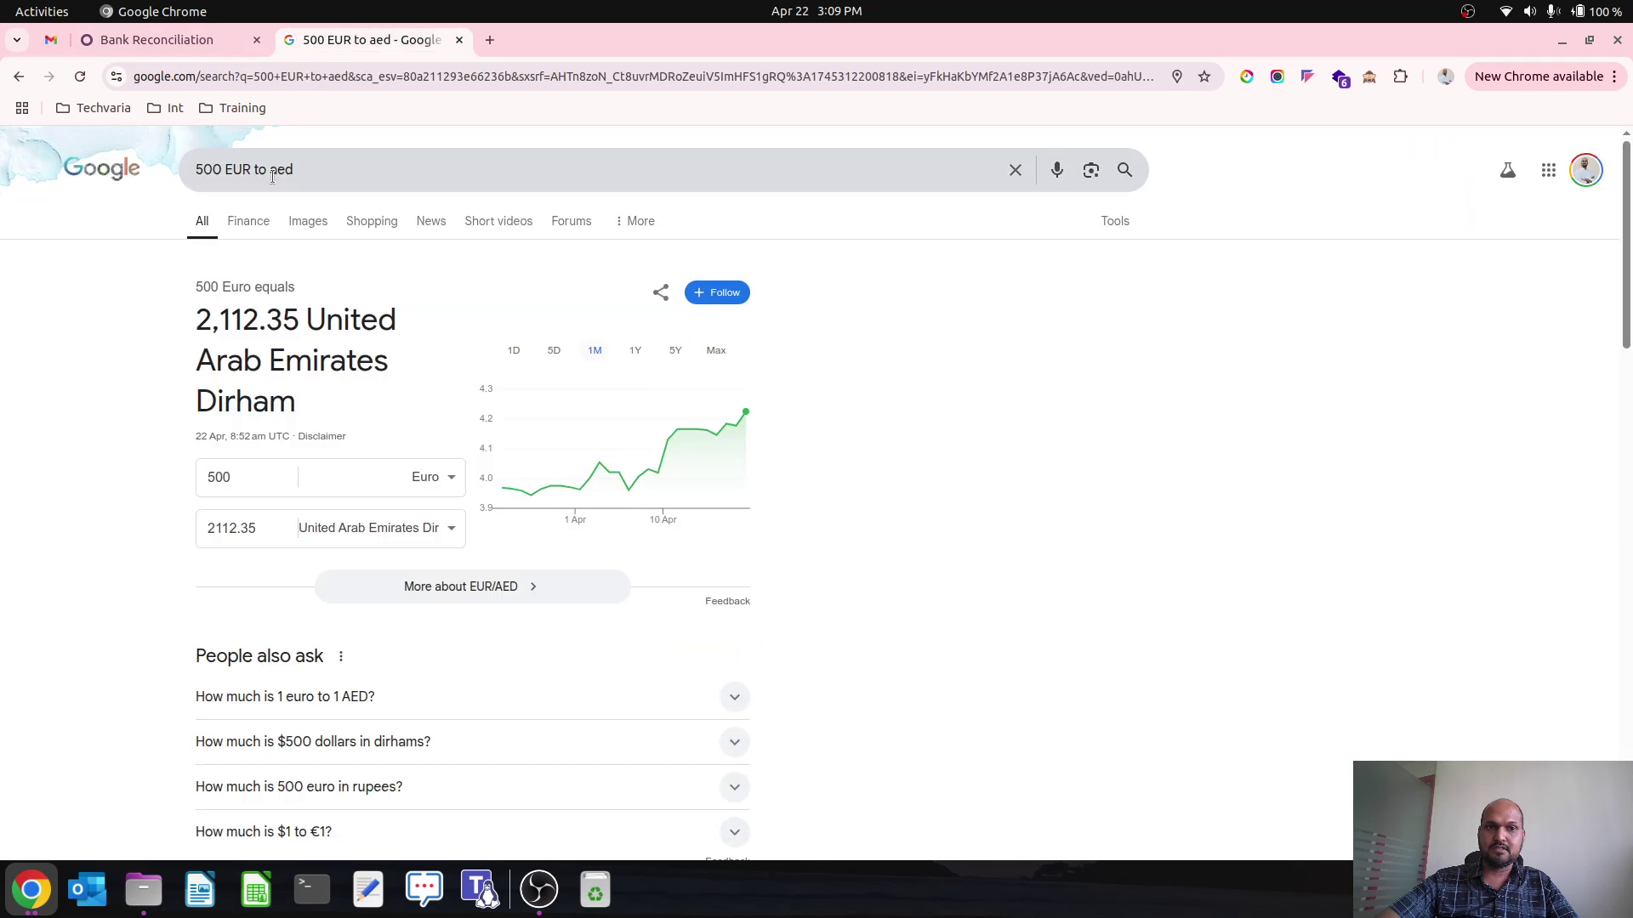
click(217, 164)
key(Delete)
key(BackSpace)
key(BackSpace)
key(BackSpace)
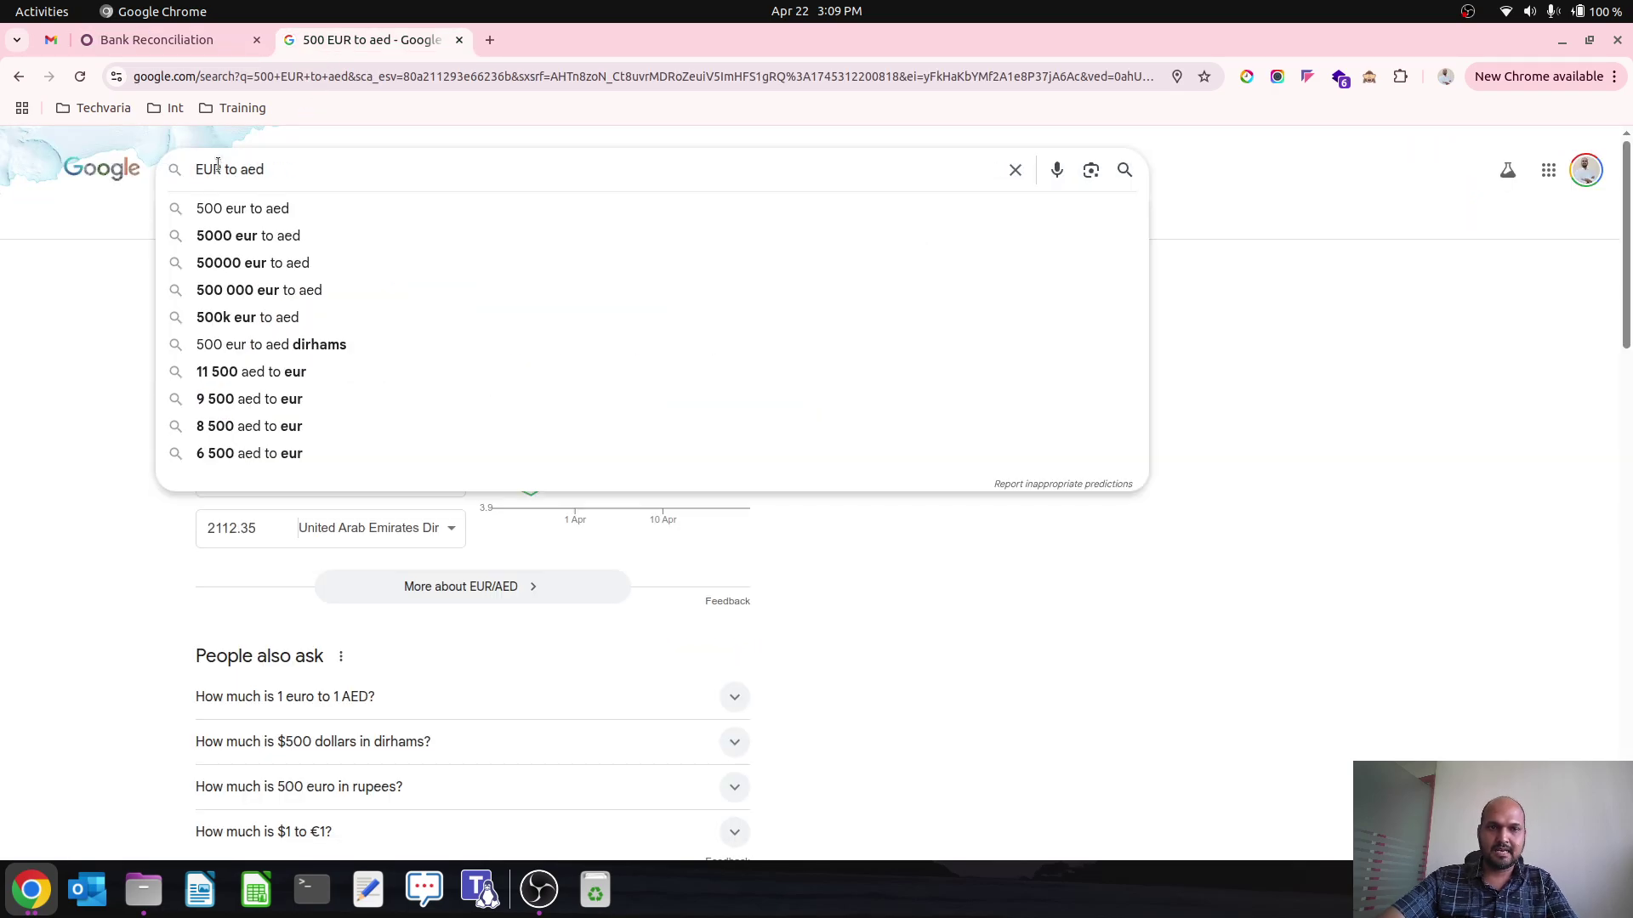
text(1000)
key(Return)
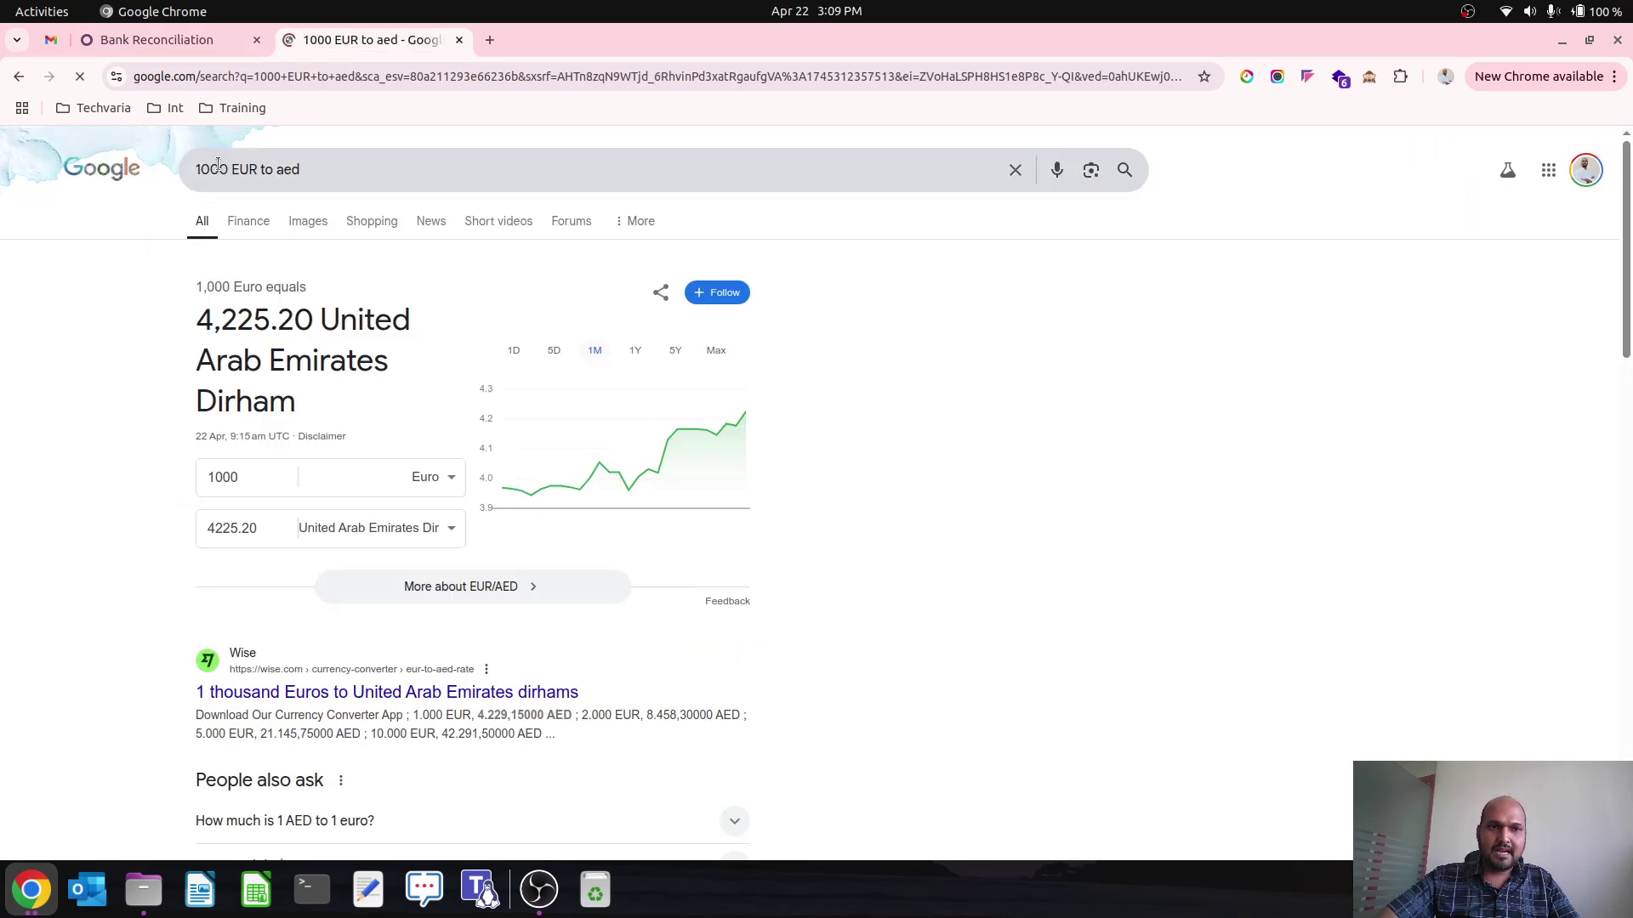
drag(197, 322, 320, 327)
click(208, 44)
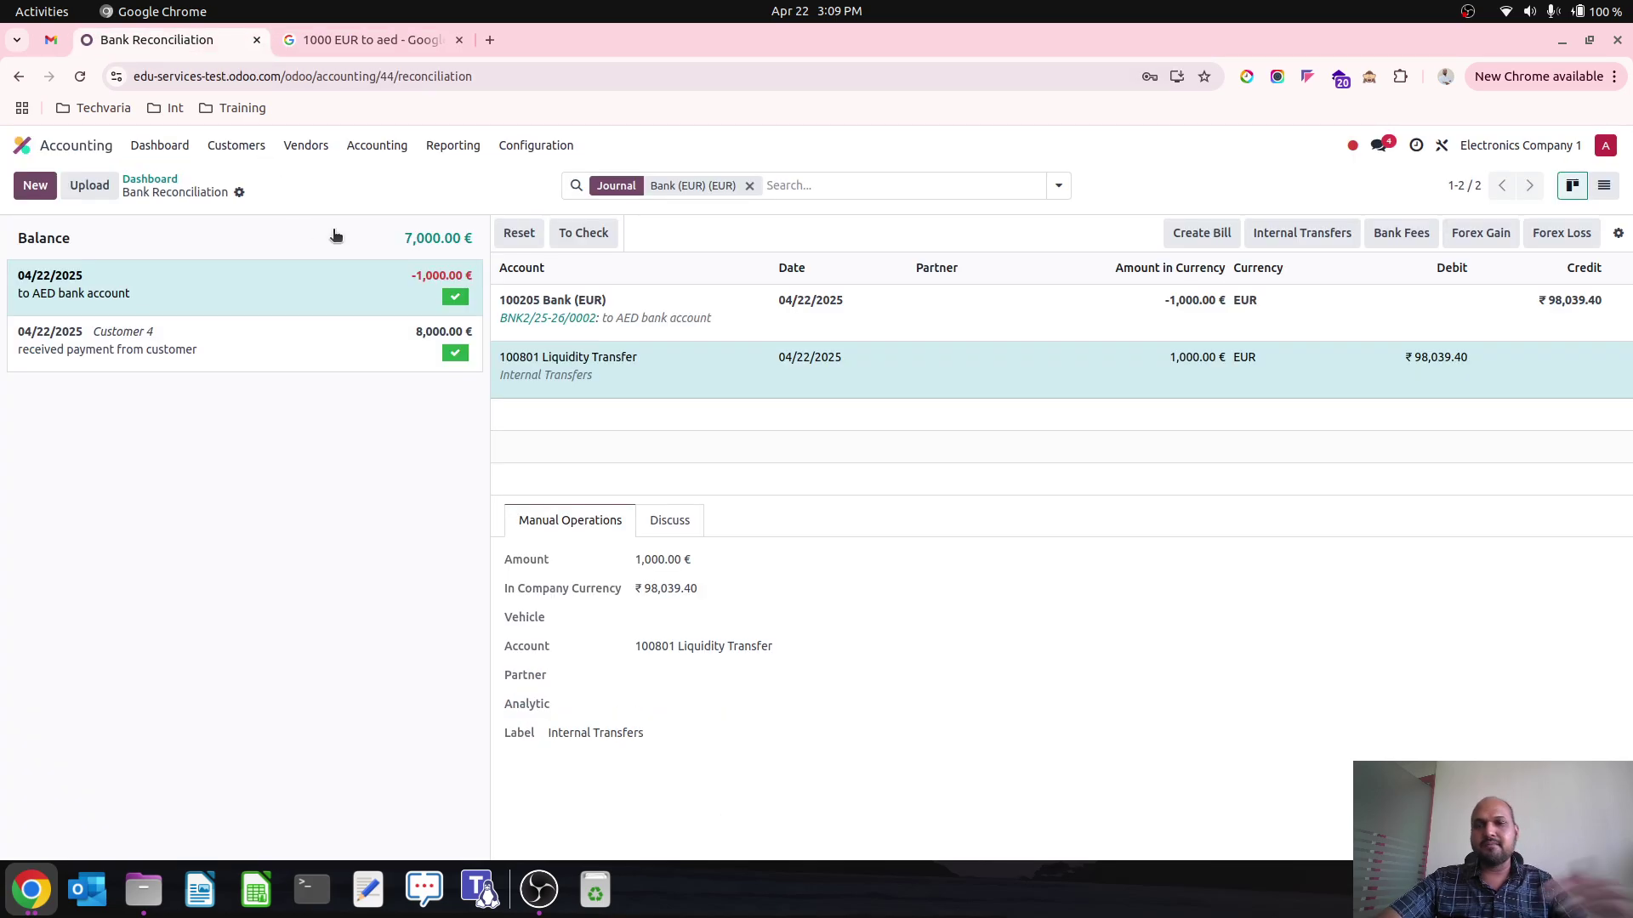
click(358, 43)
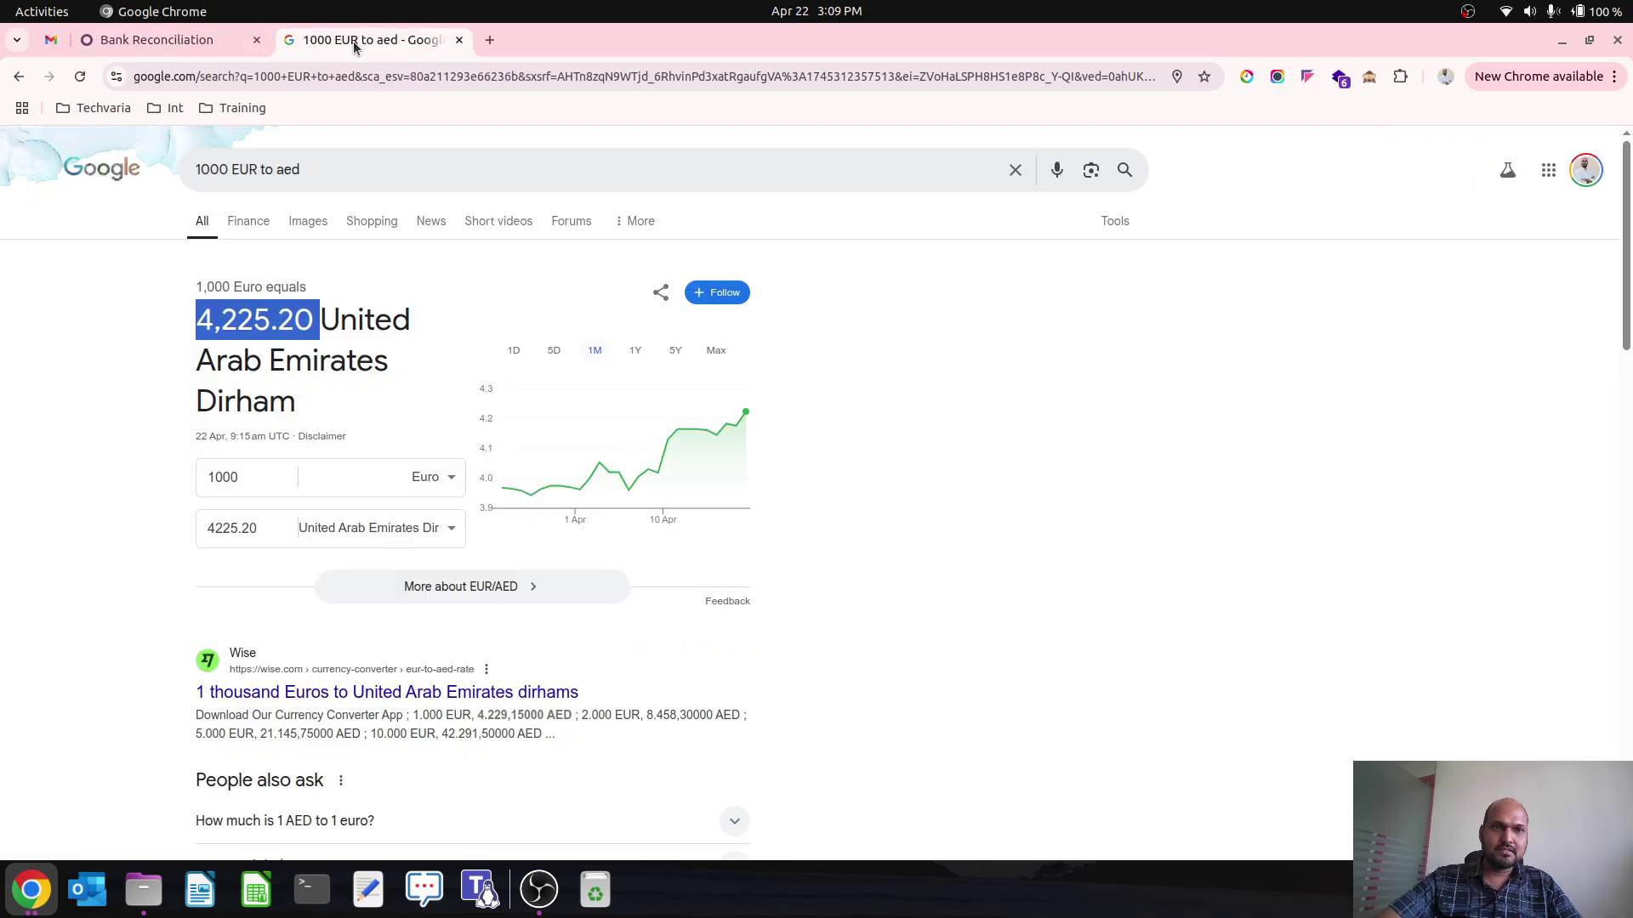
click(210, 47)
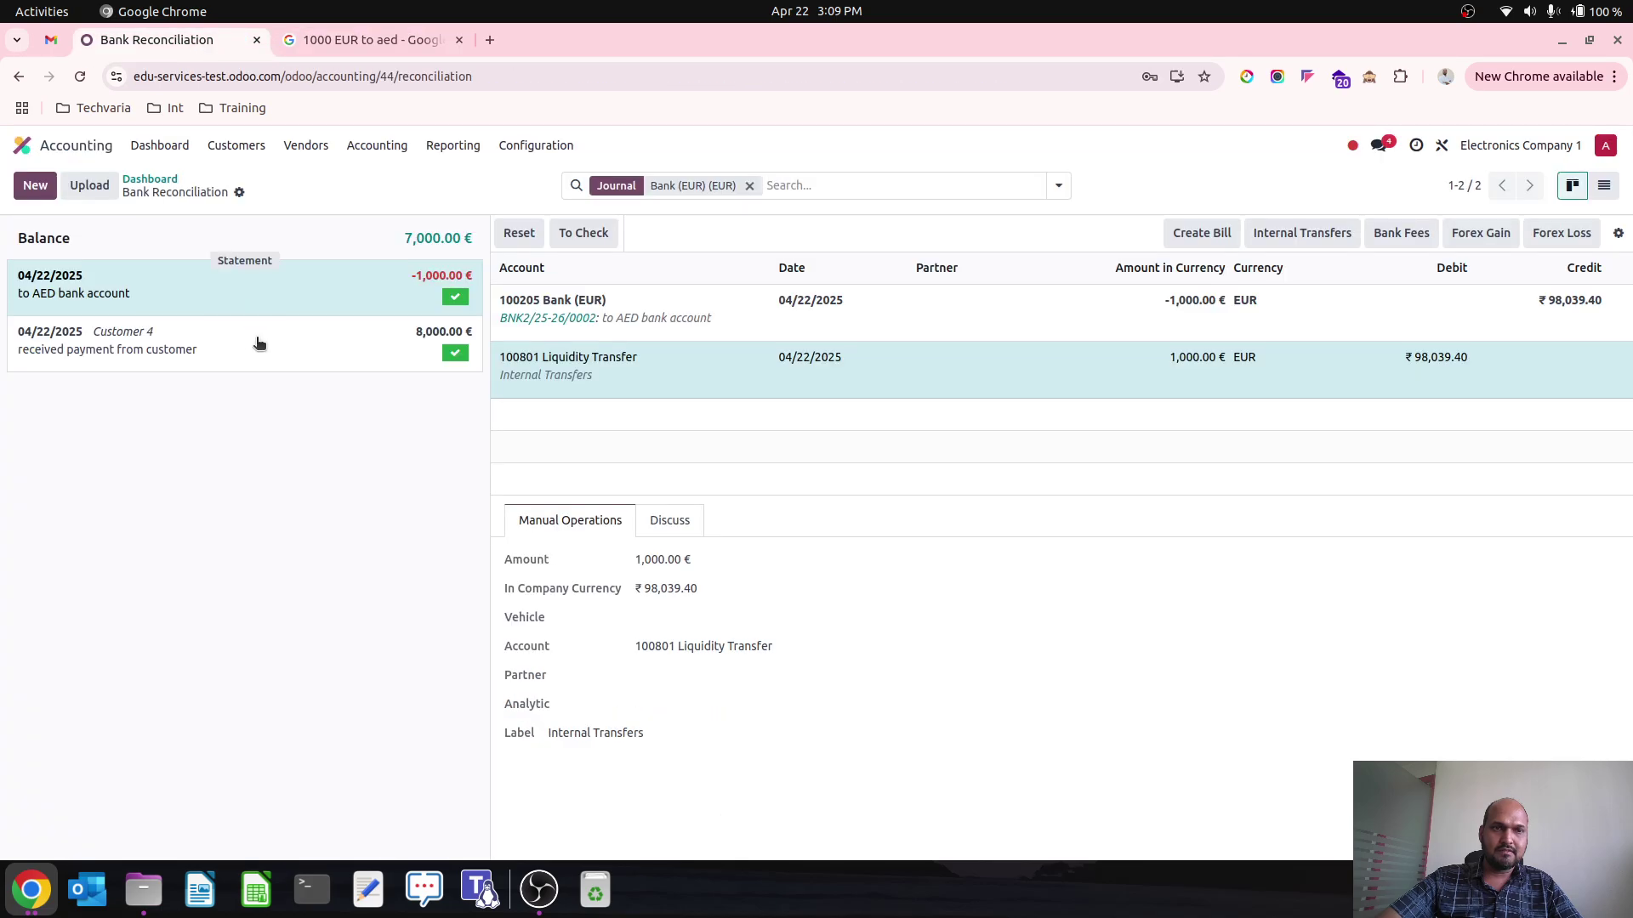
click(149, 178)
scroll(935, 646, down, 2)
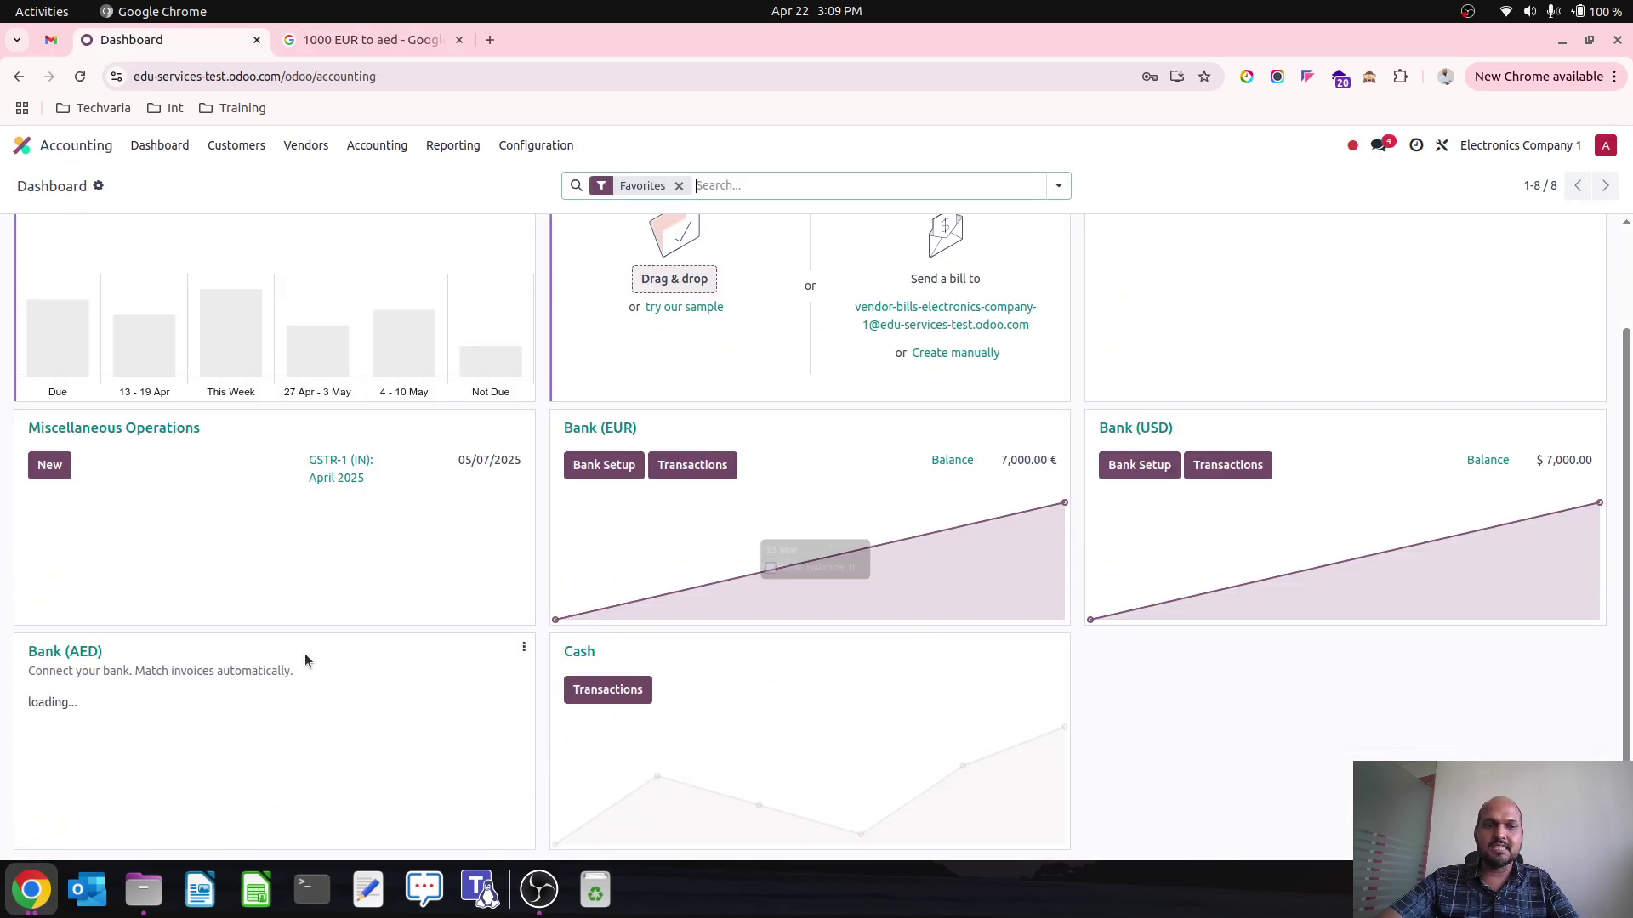
click(116, 653)
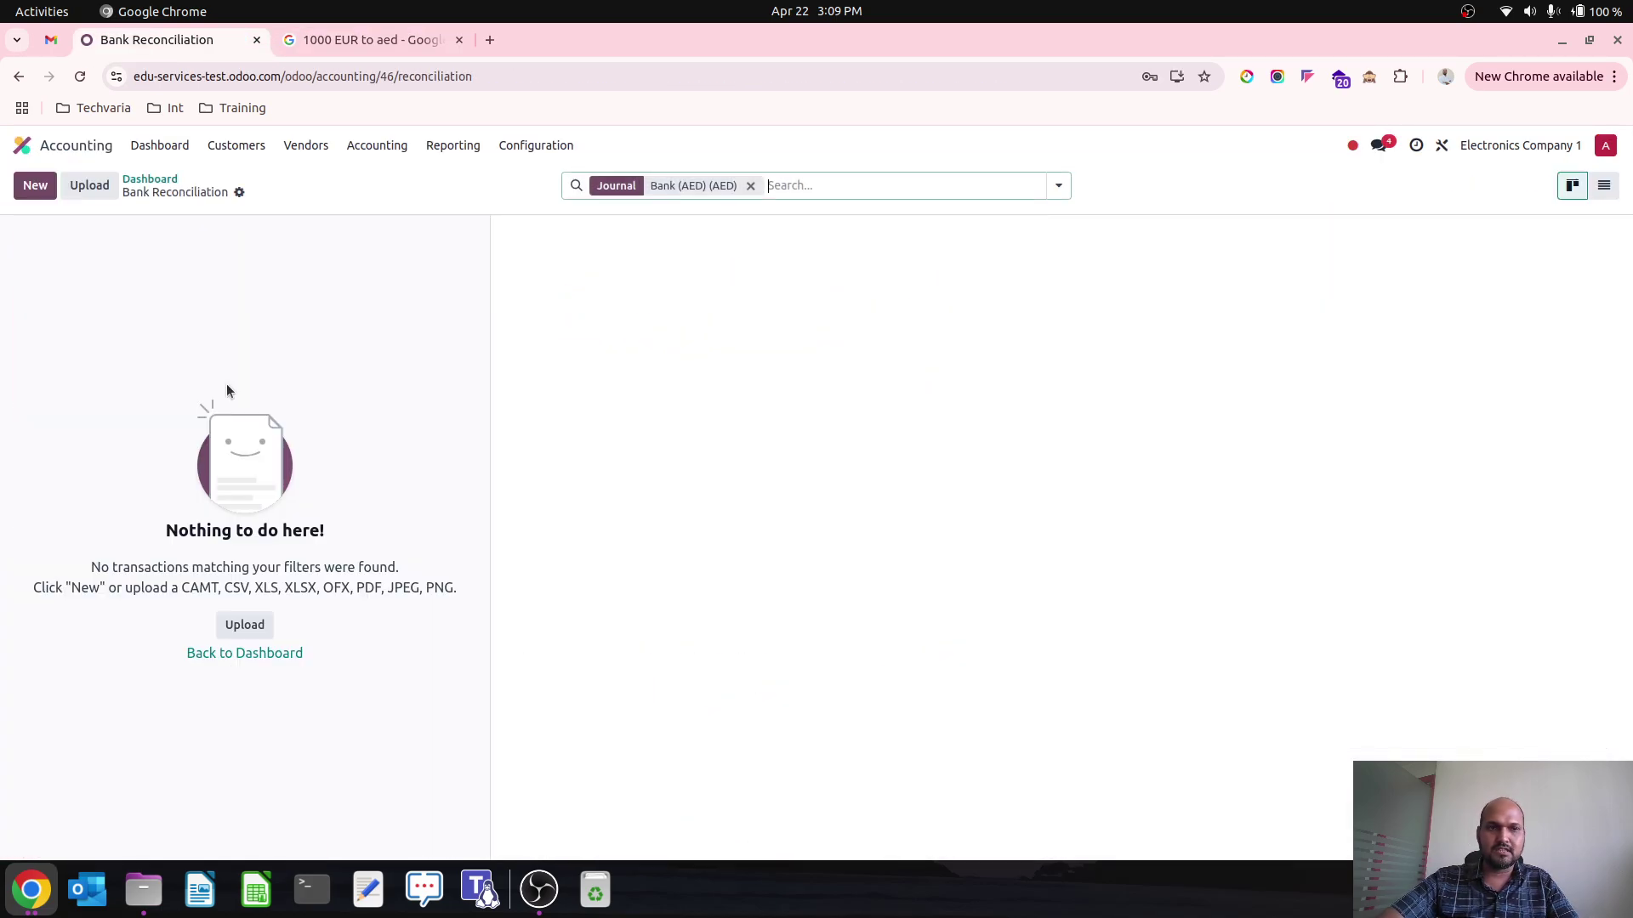
click(35, 186)
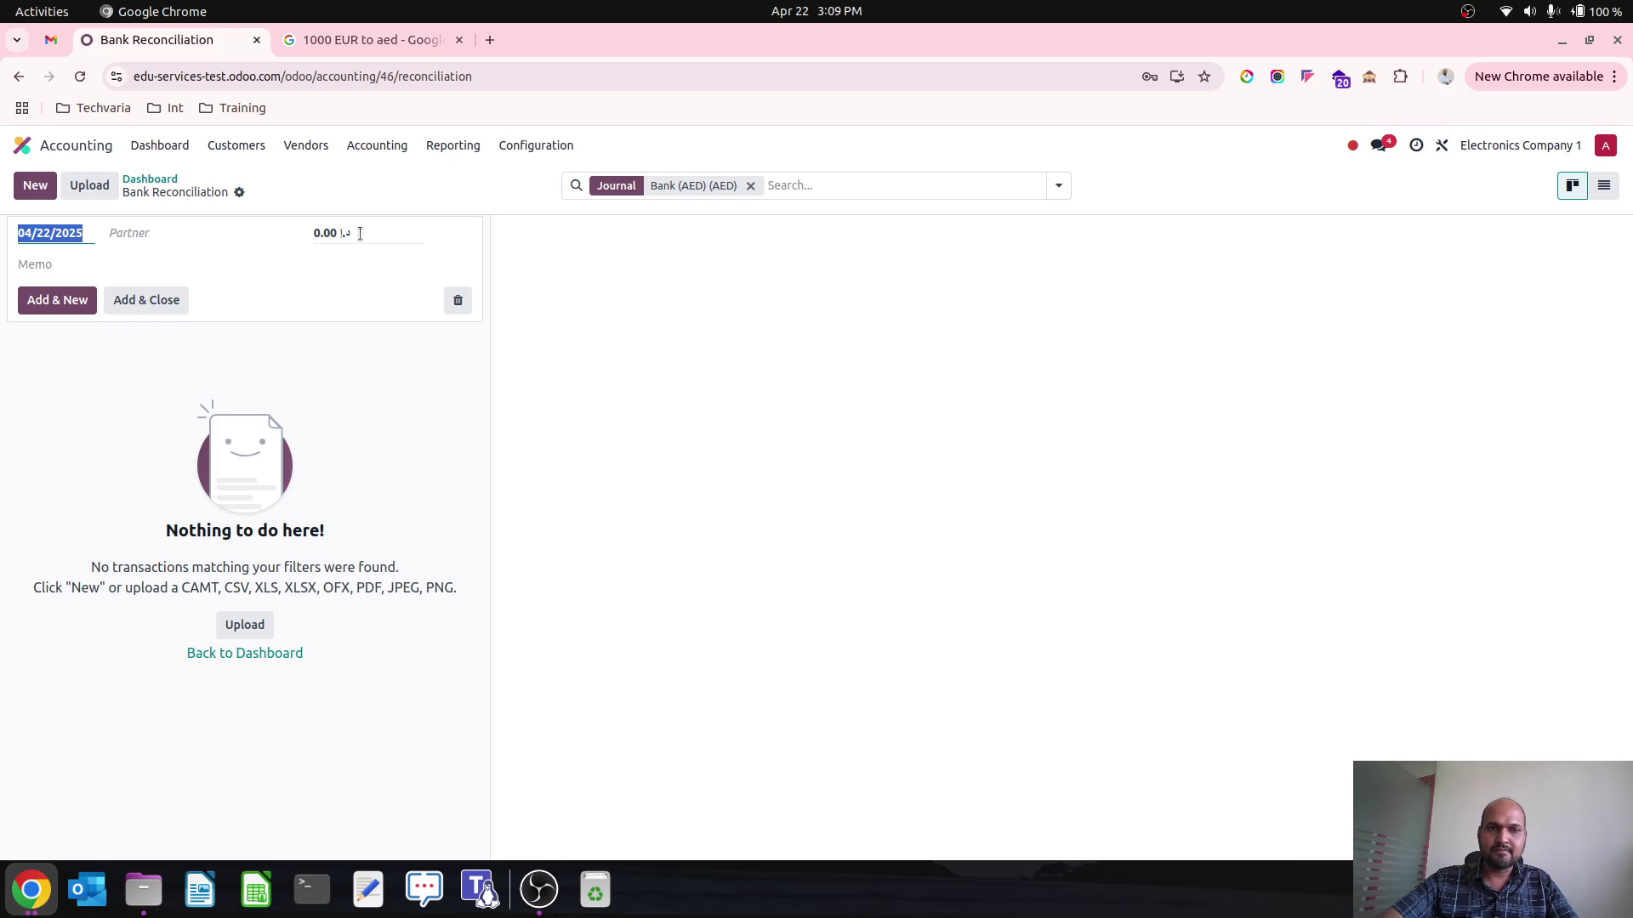
click(174, 146)
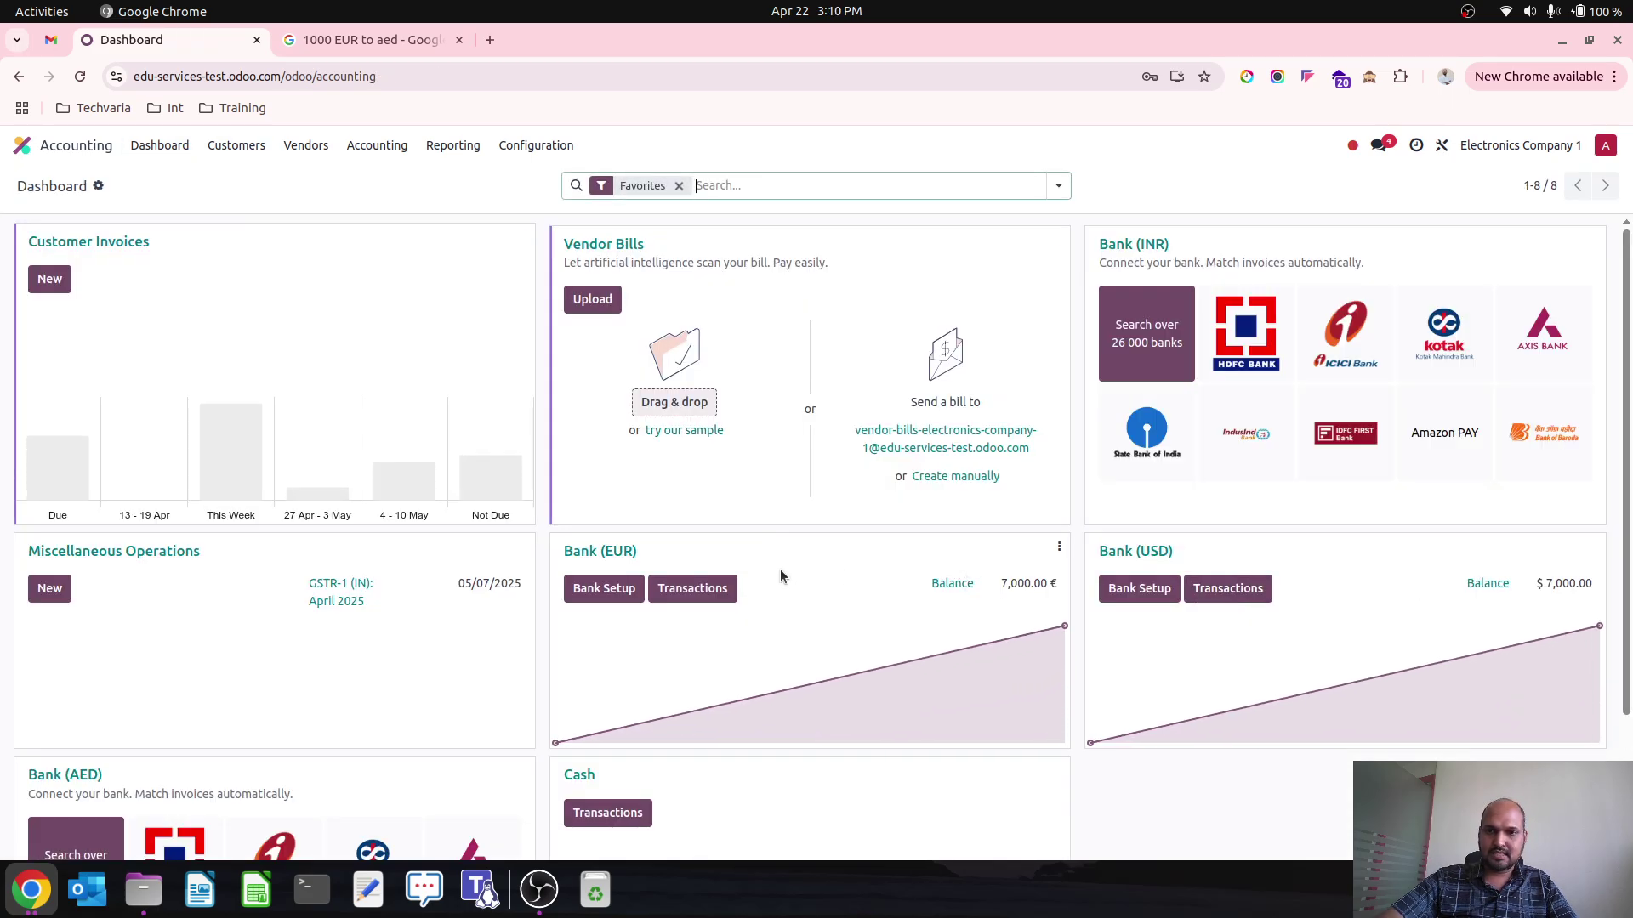
- Add a Bank (AED) transaction of 4,230.00 AED with the memo "received from EUR account"
click(72, 776)
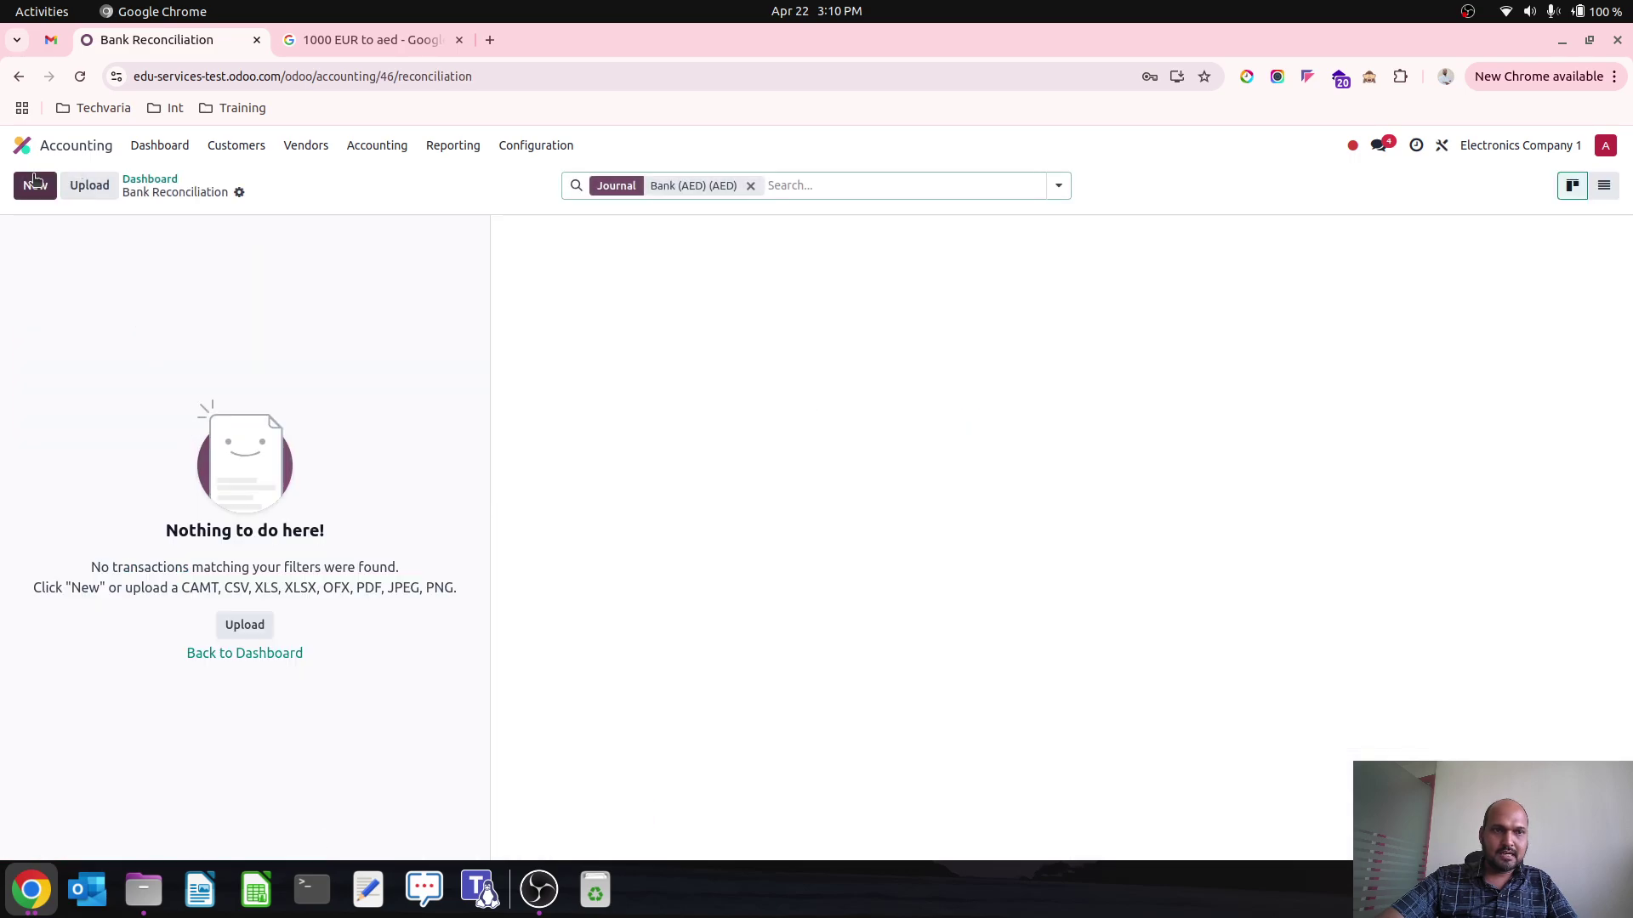
click(35, 186)
click(344, 236)
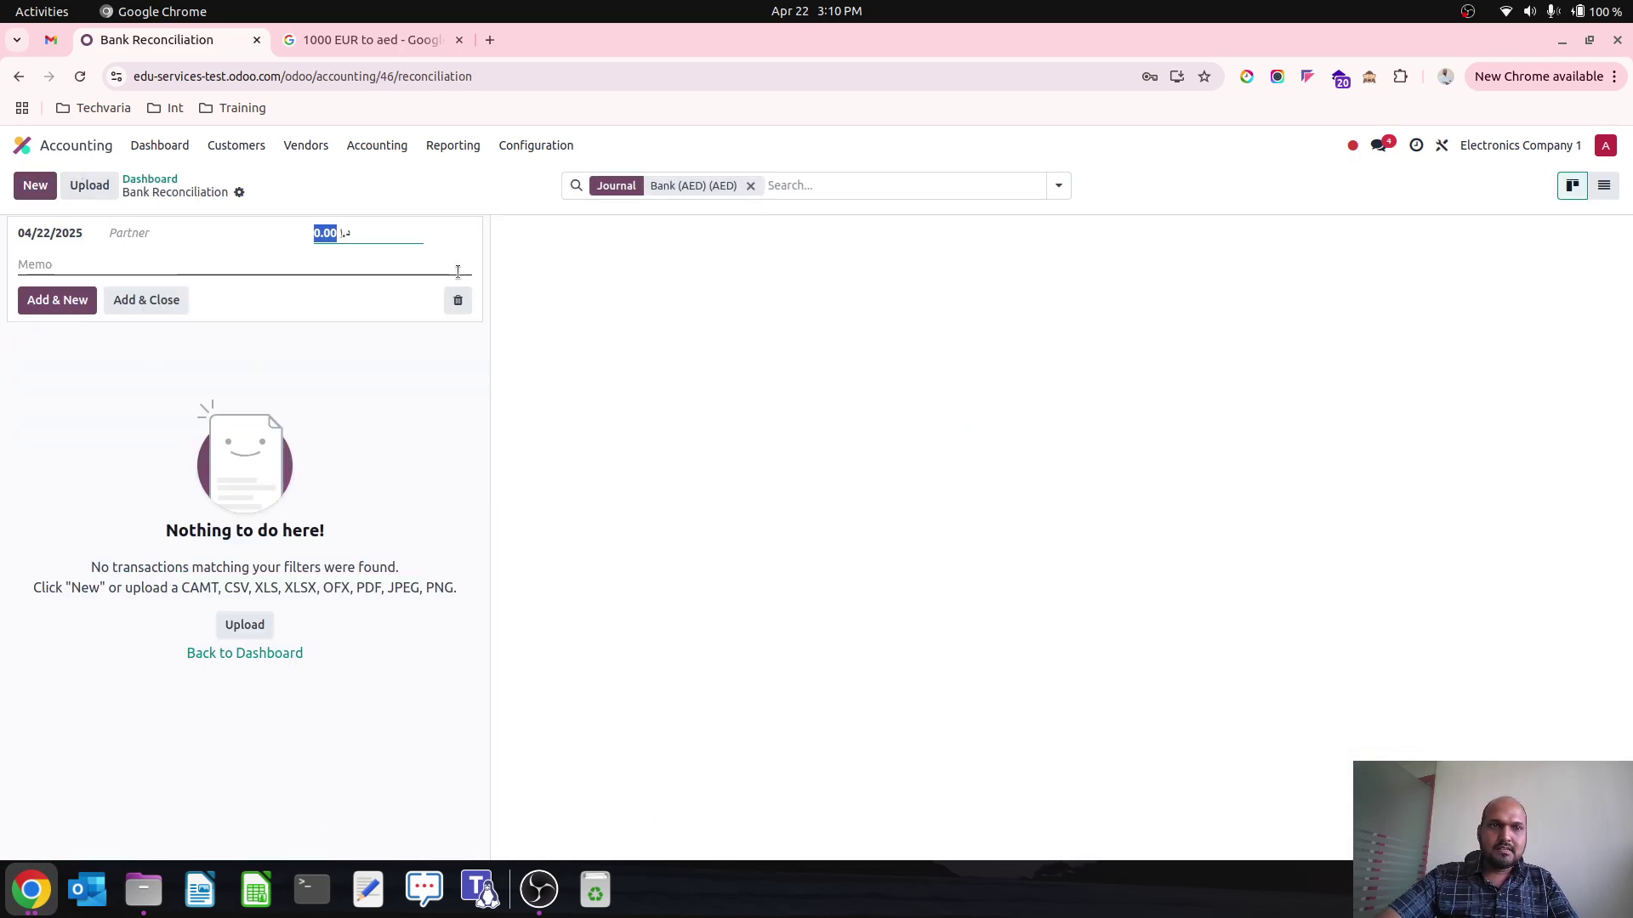
click(366, 40)
click(190, 44)
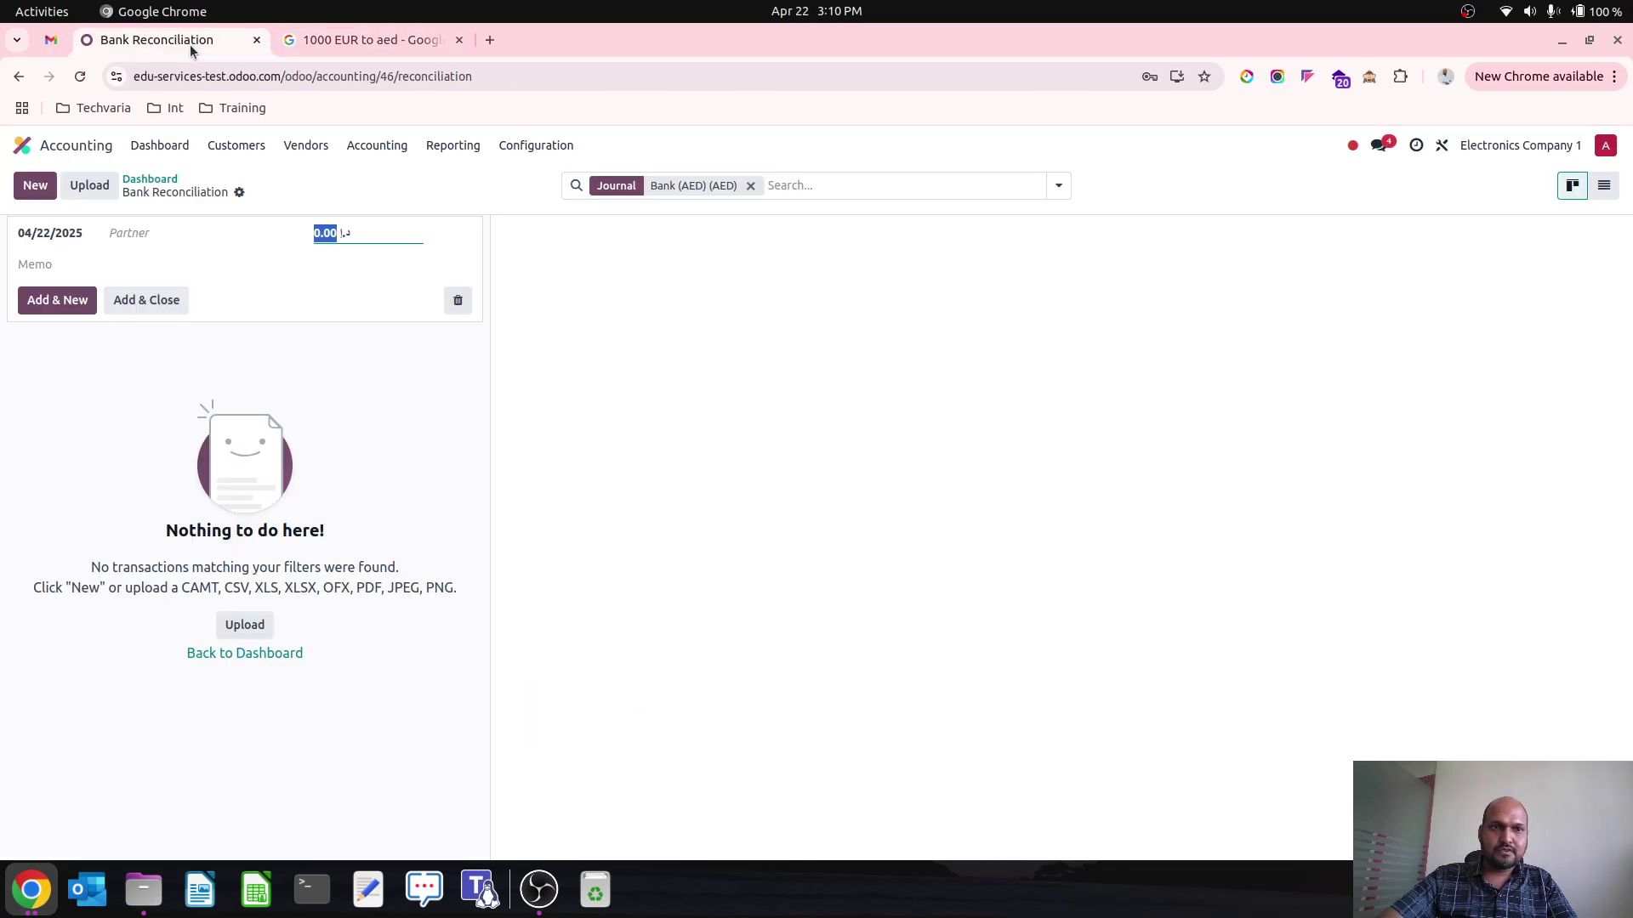
text(4,2)
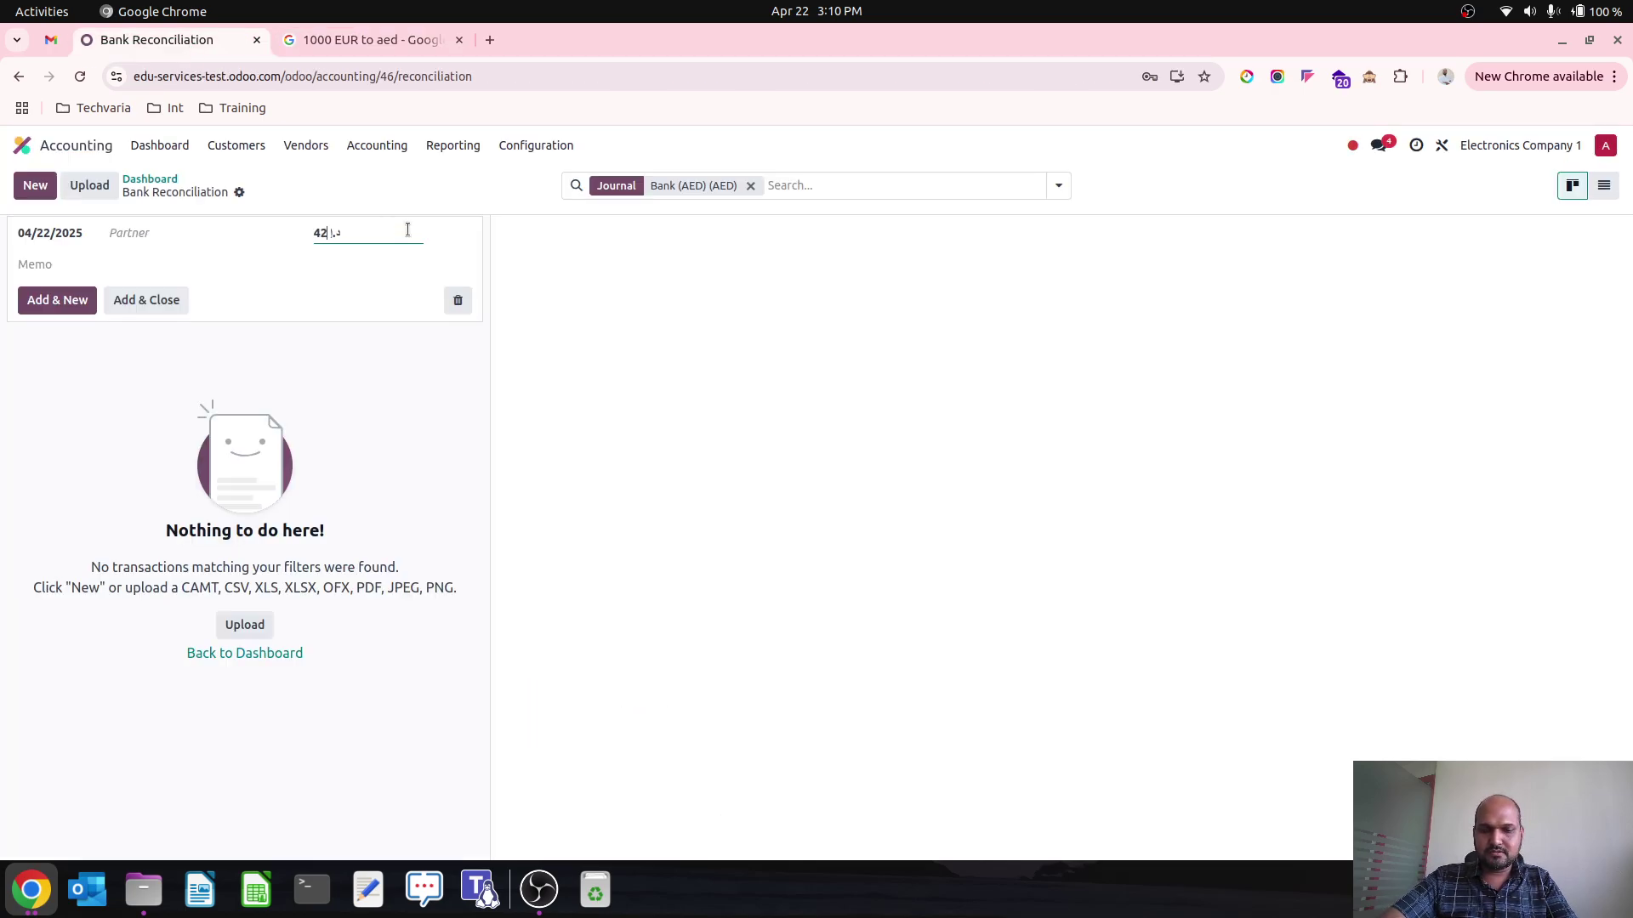
text(30)
key(Tab)
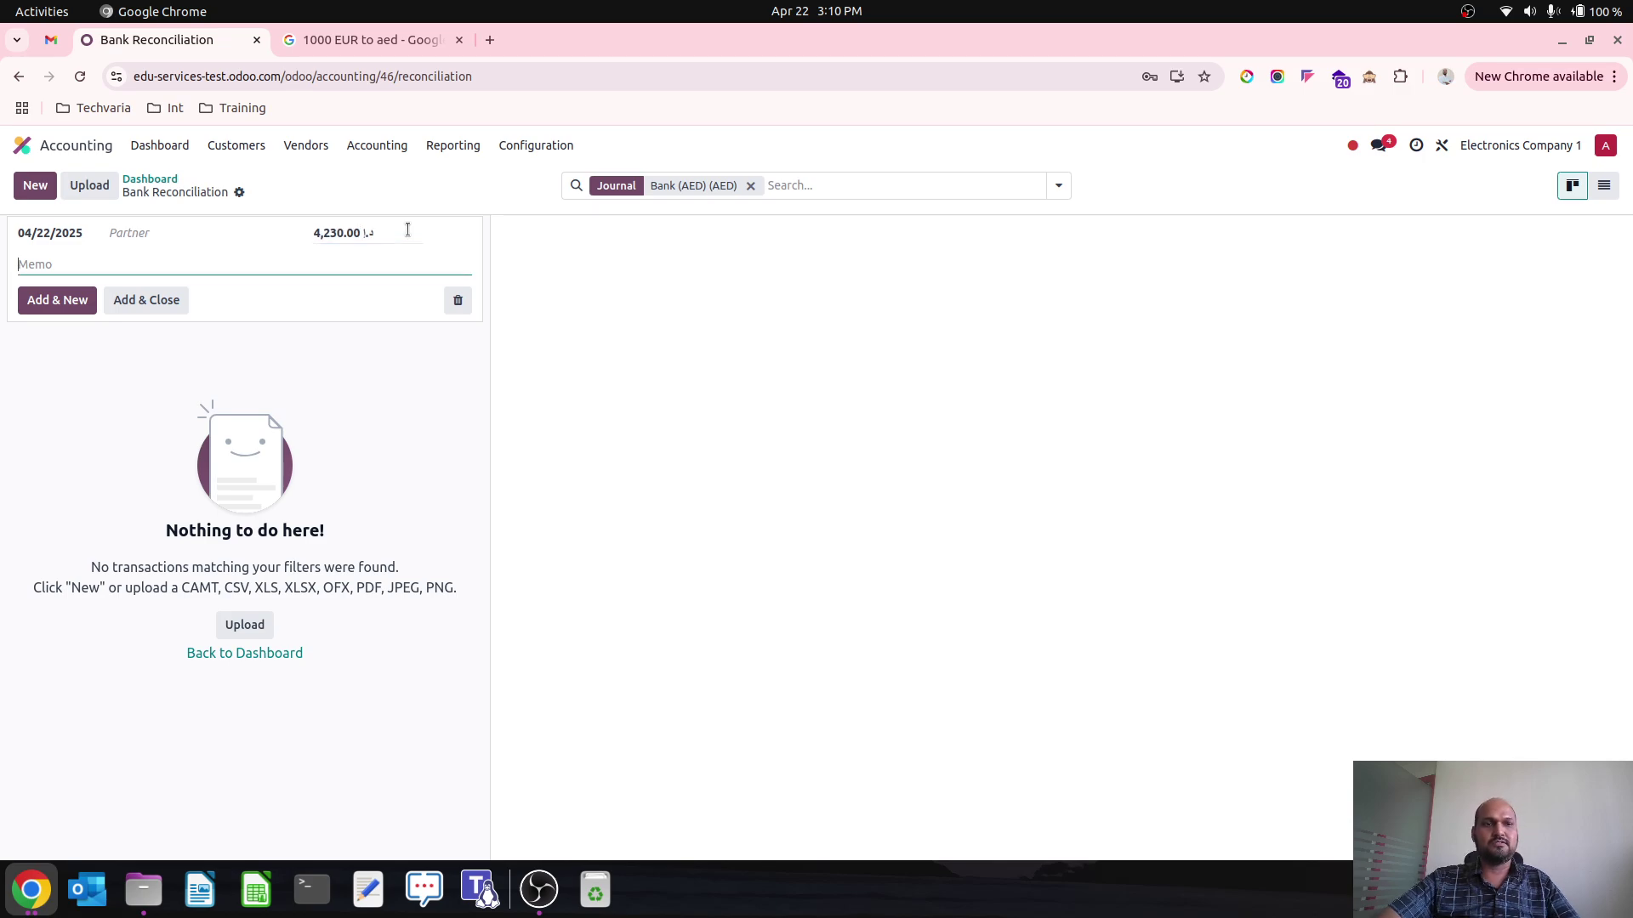
text(received from )
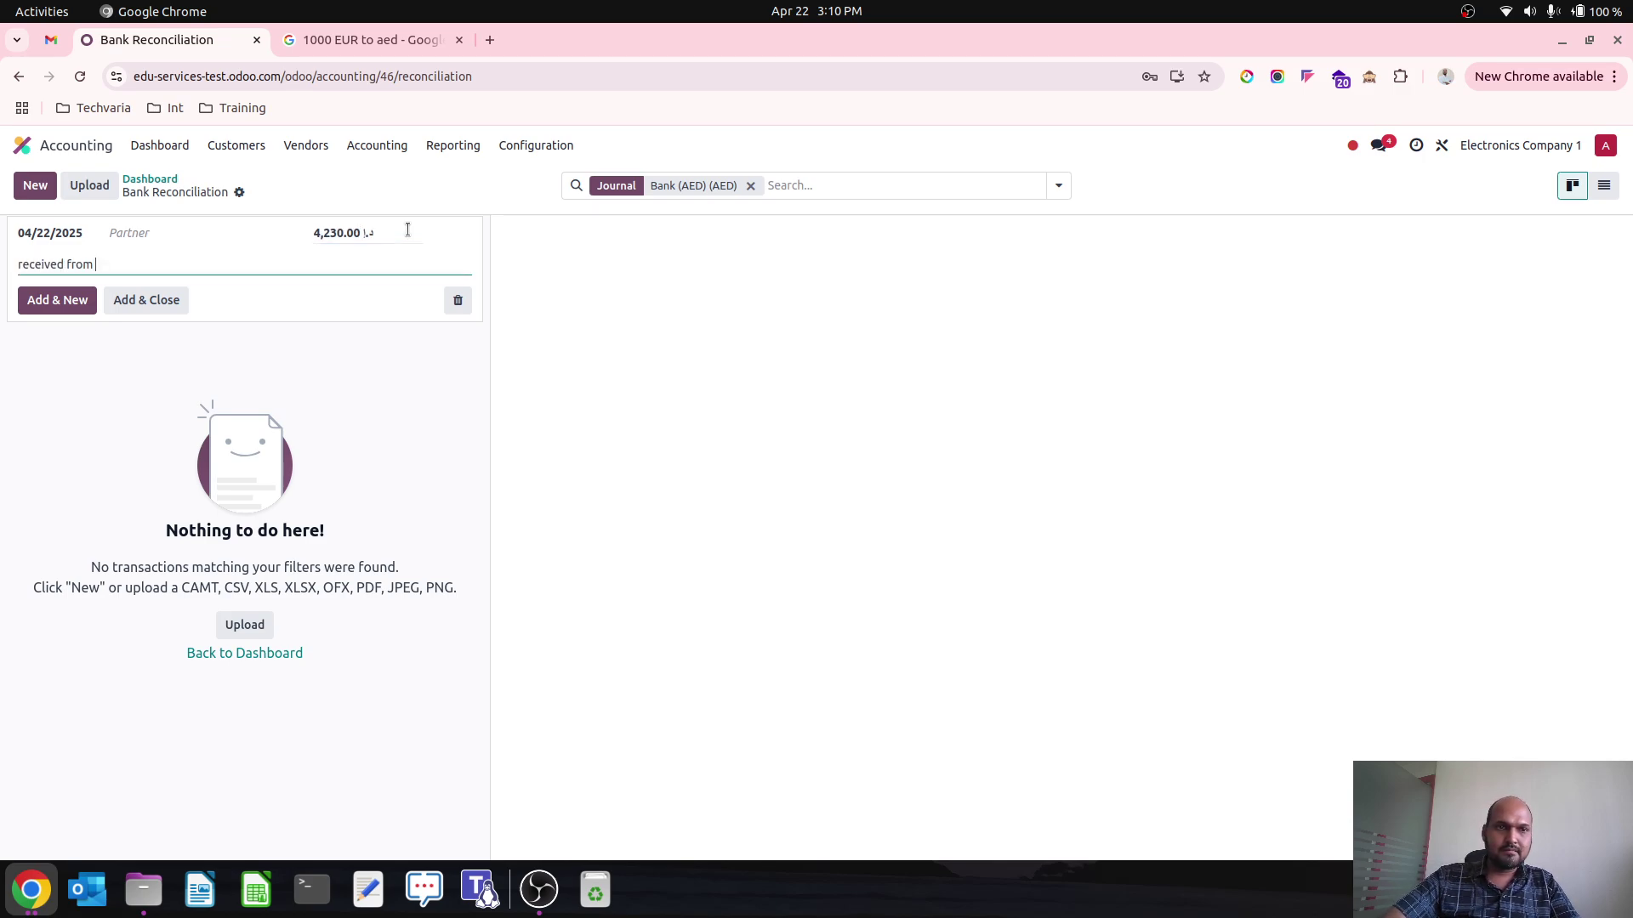
text(EUR account)
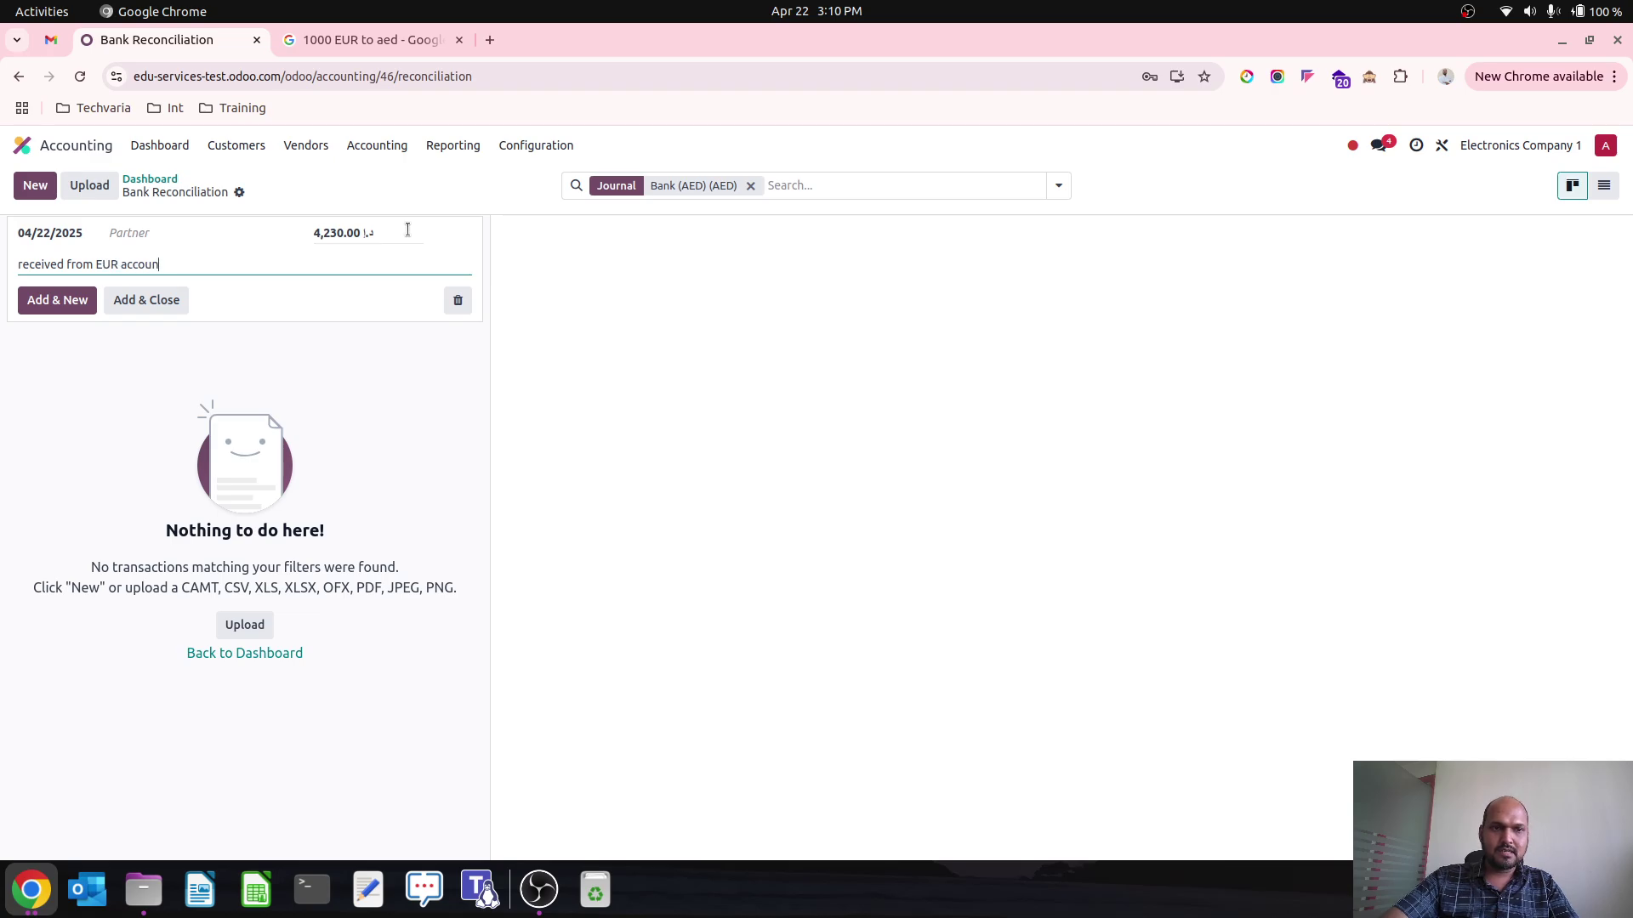
click(149, 300)
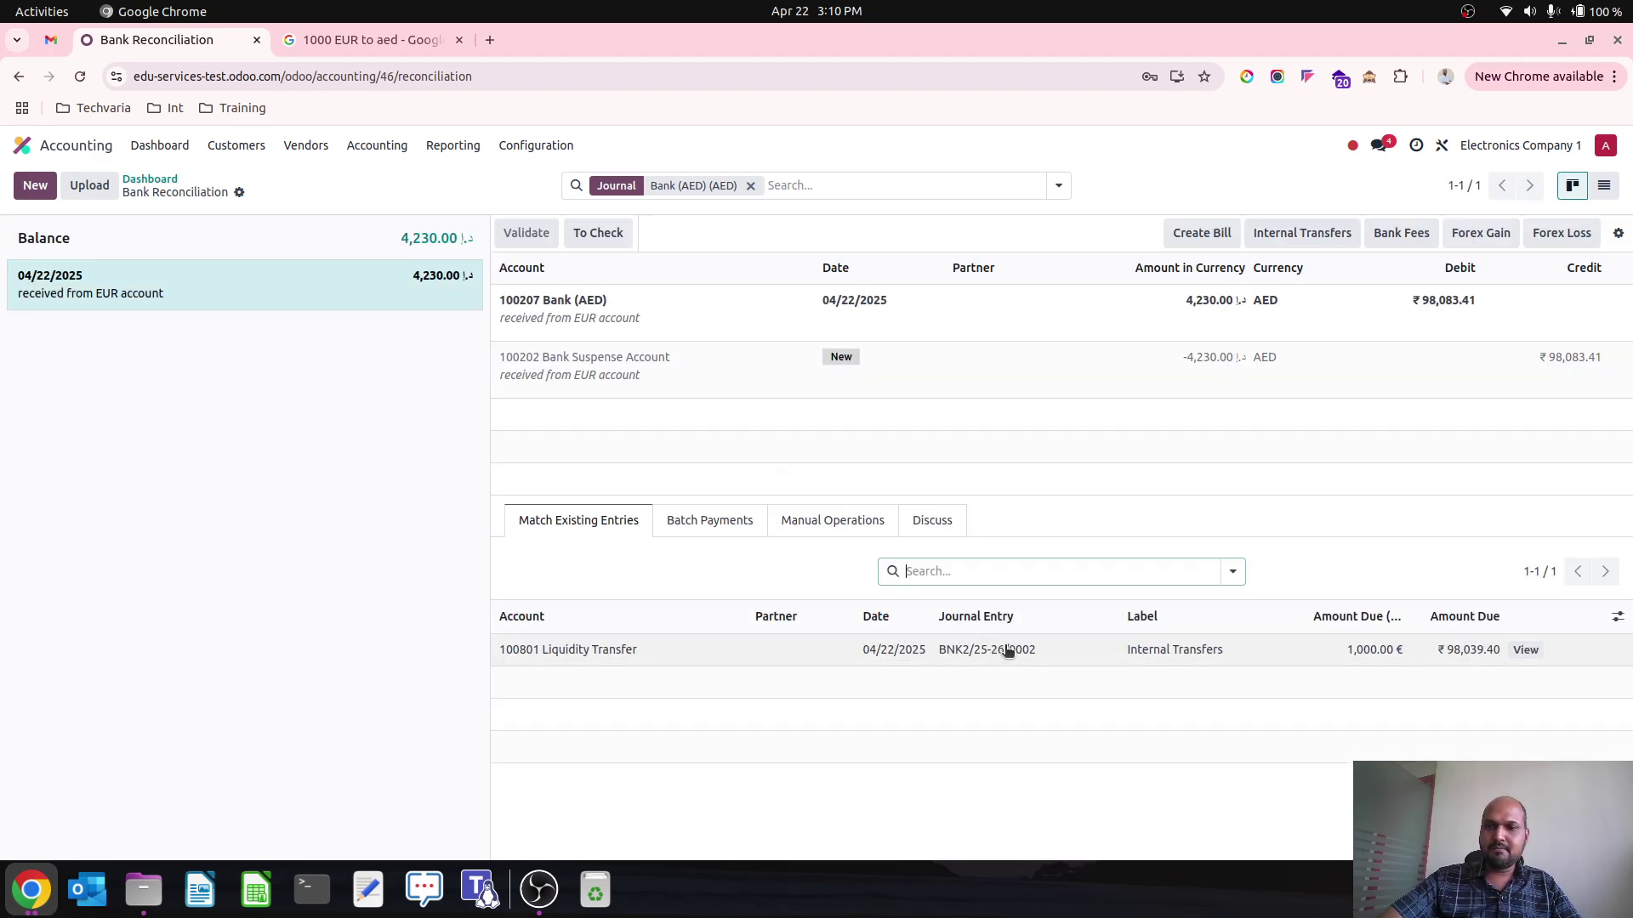
- Match the AED transaction with the 1,000.00 € Liquidity Transfer entry and apply the Forex Loss model to the remaining difference
click(1008, 652)
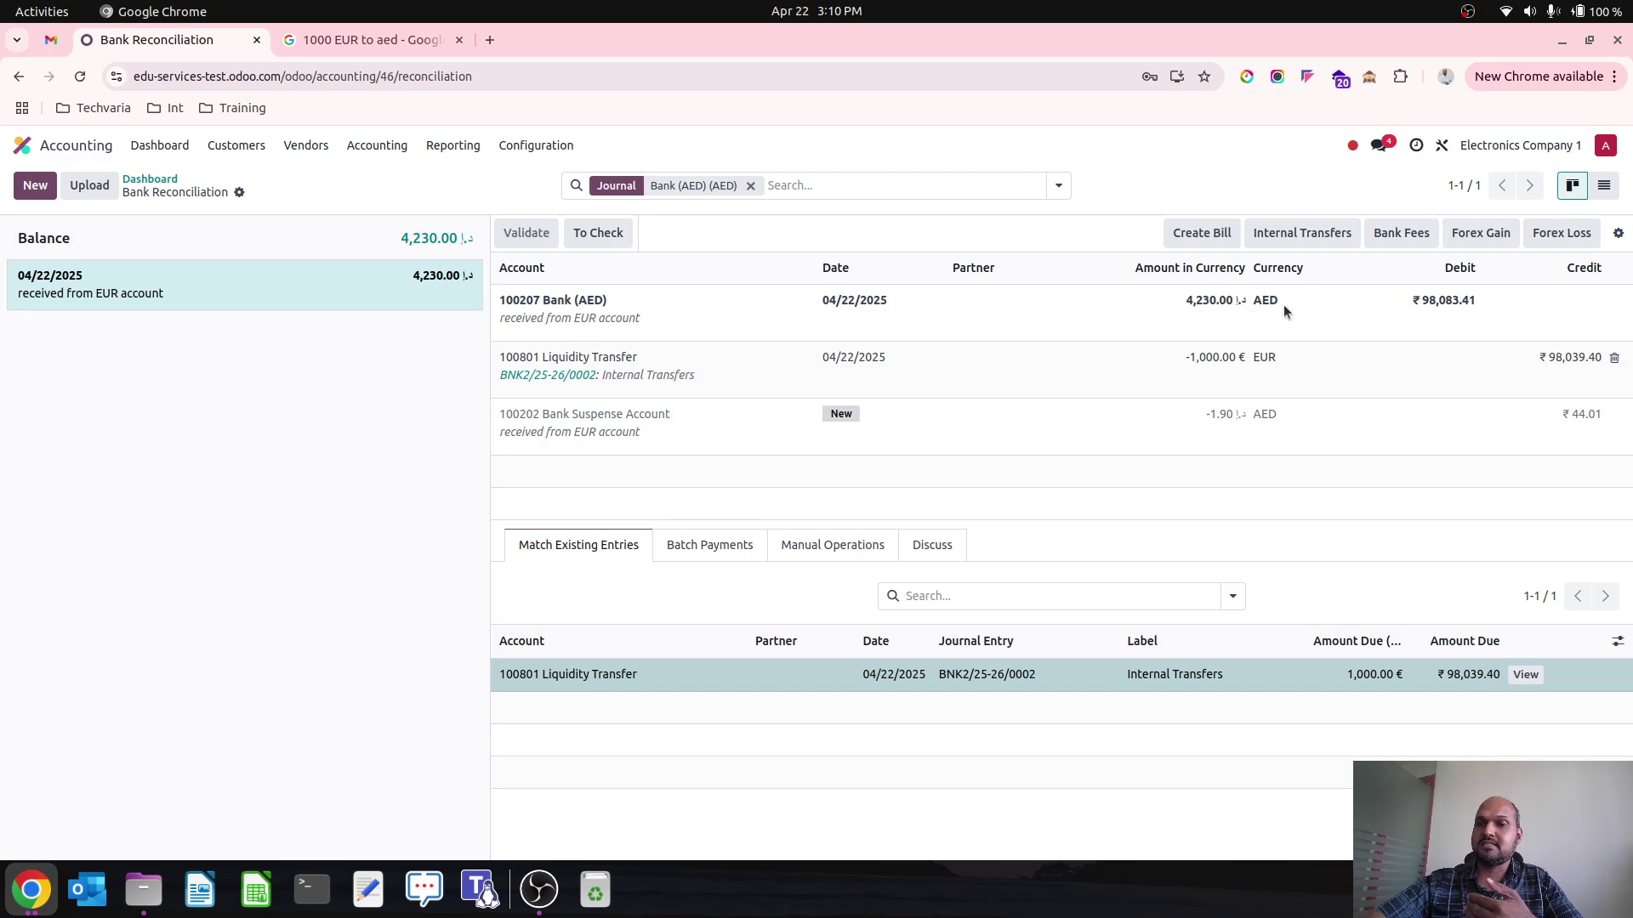
click(1506, 425)
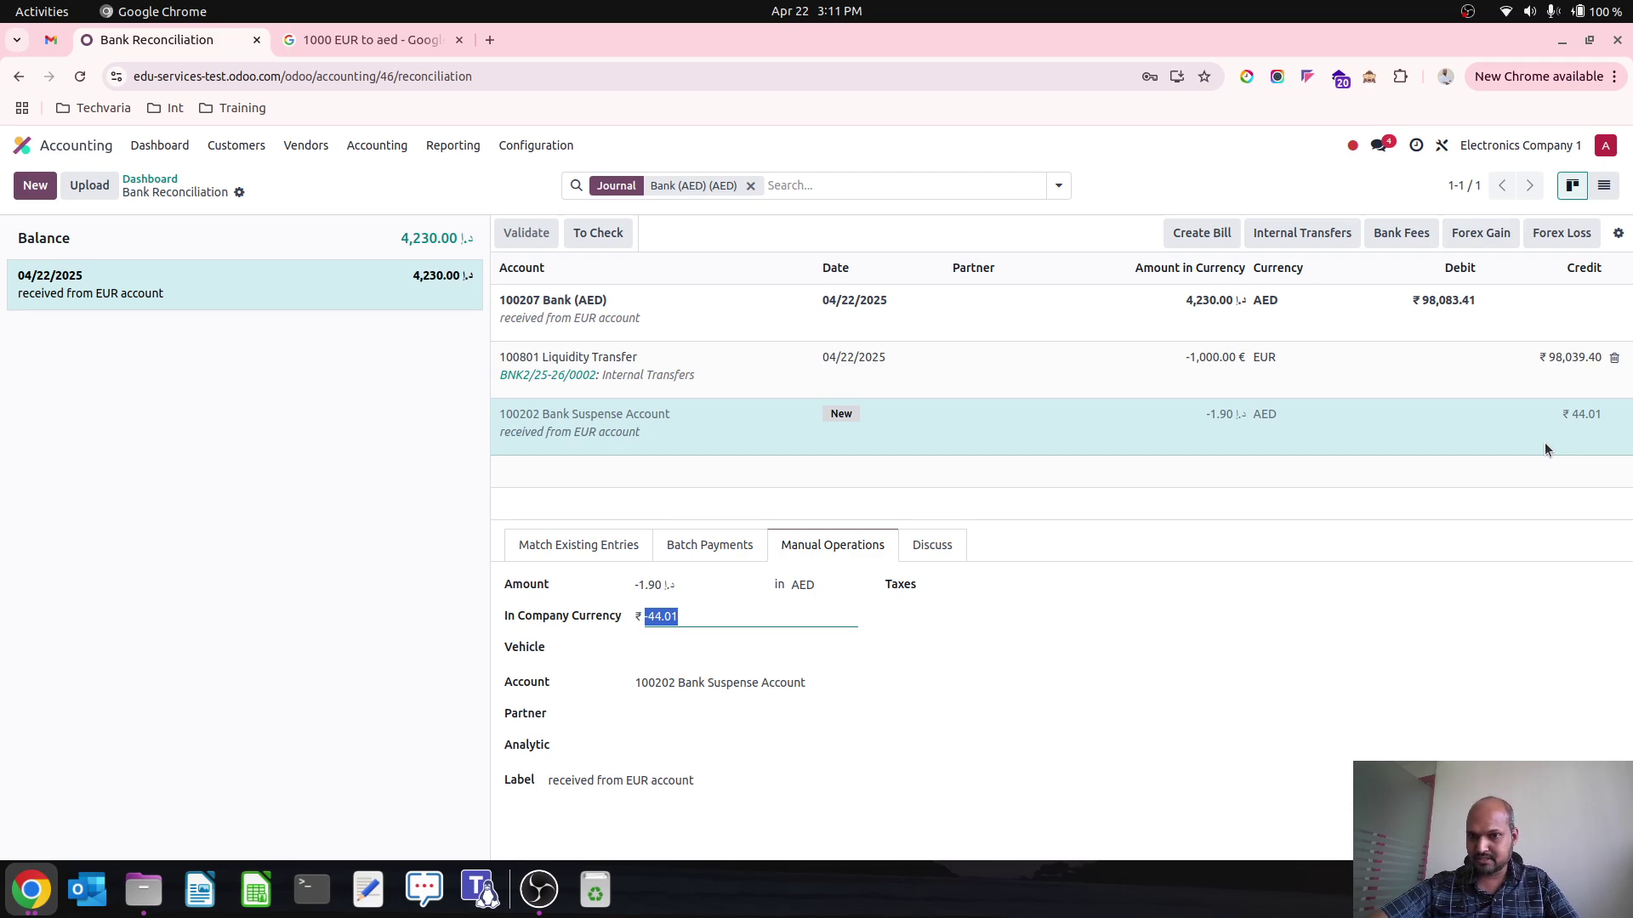
click(1576, 236)
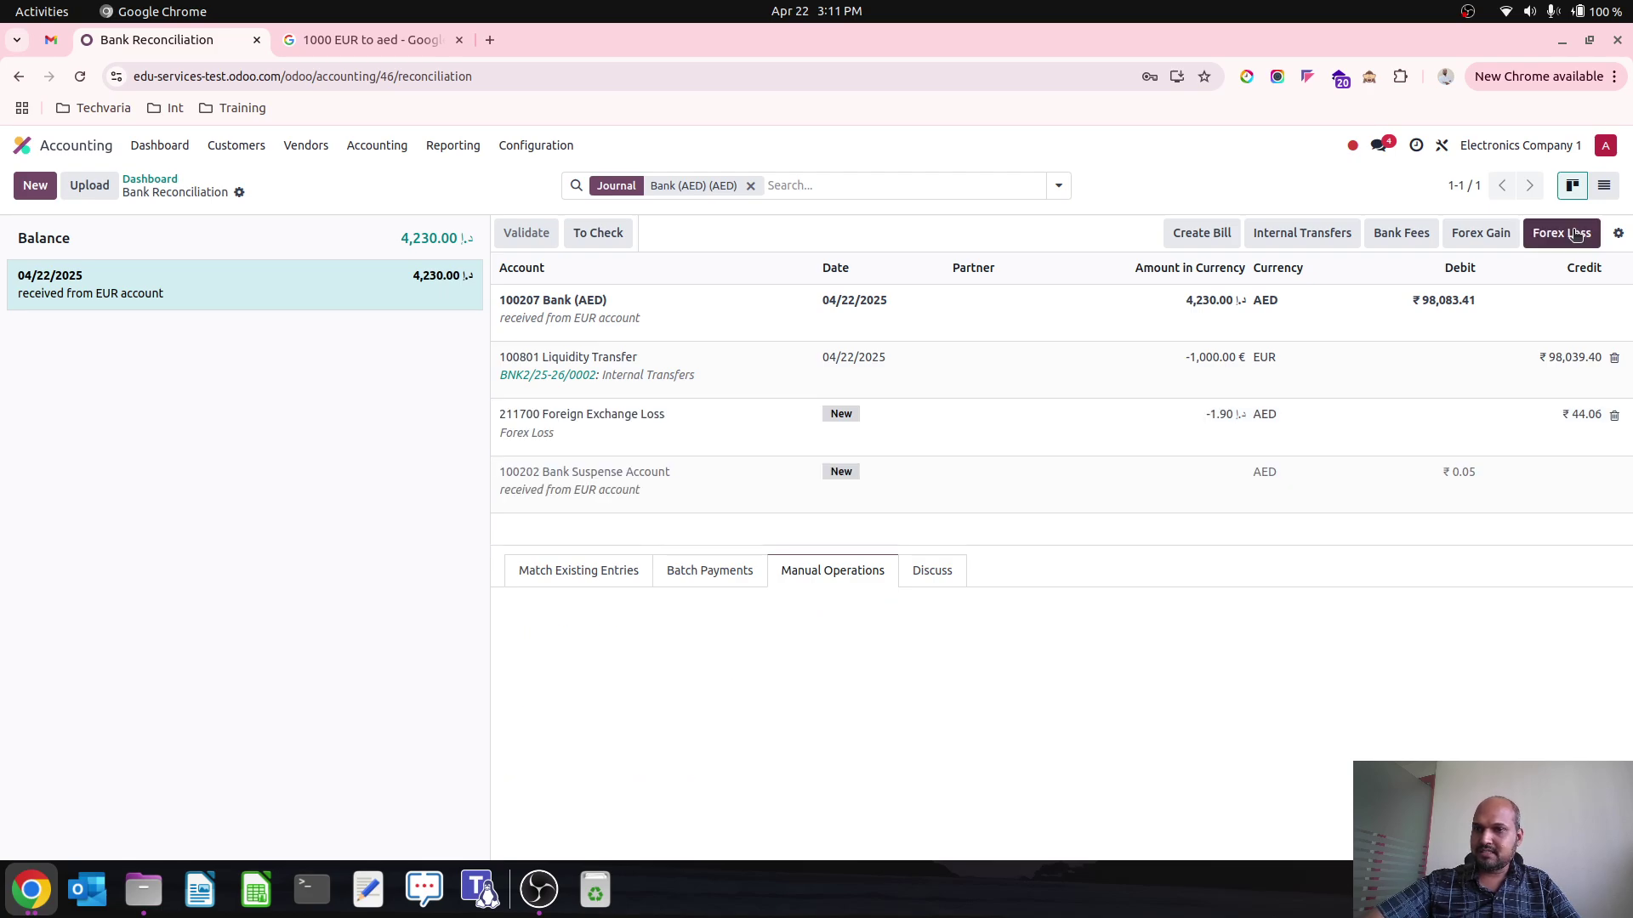
- Set the company-currency amount of the Foreign Exchange Loss line to -44.11
click(1558, 438)
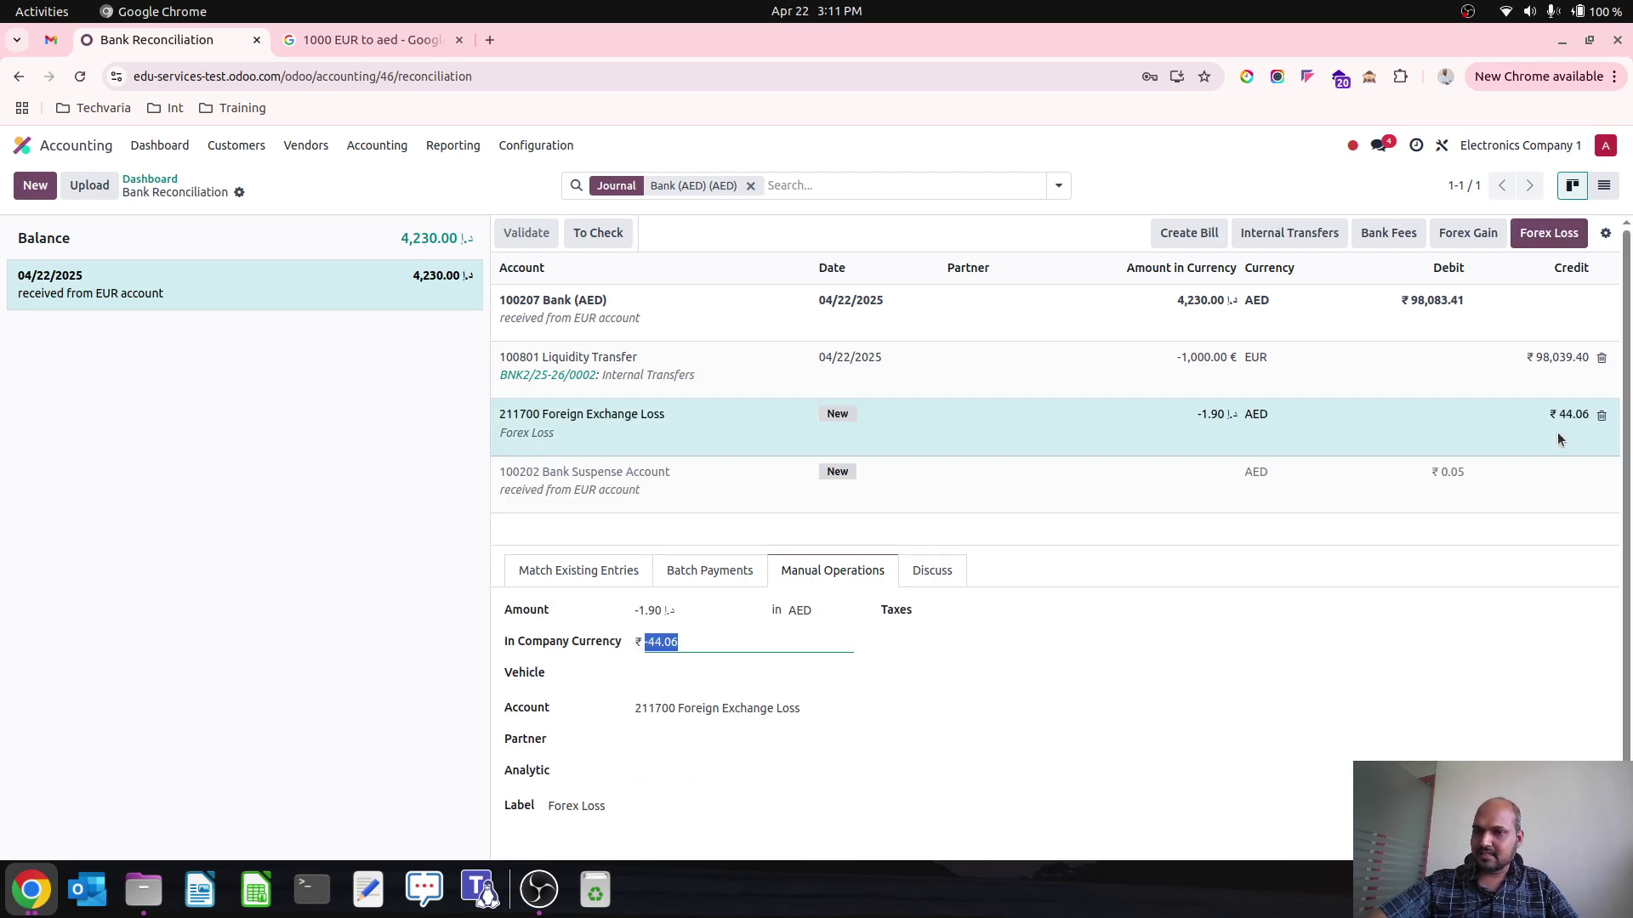
click(787, 638)
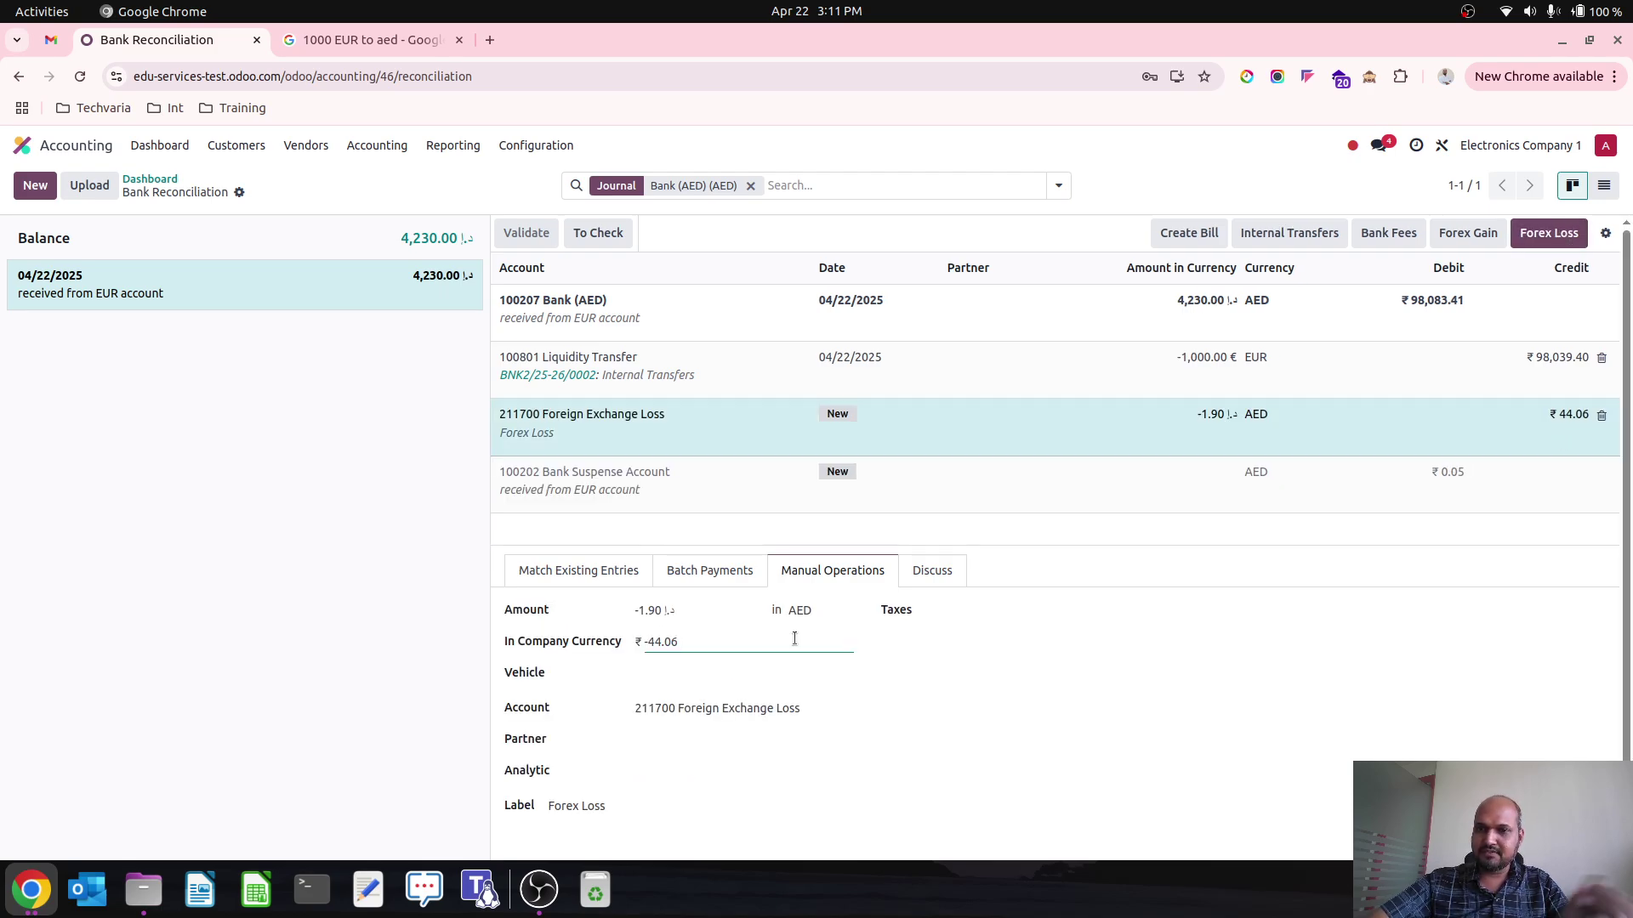
key(BackSpace)
key(BackSpace)
text(11)
click(933, 698)
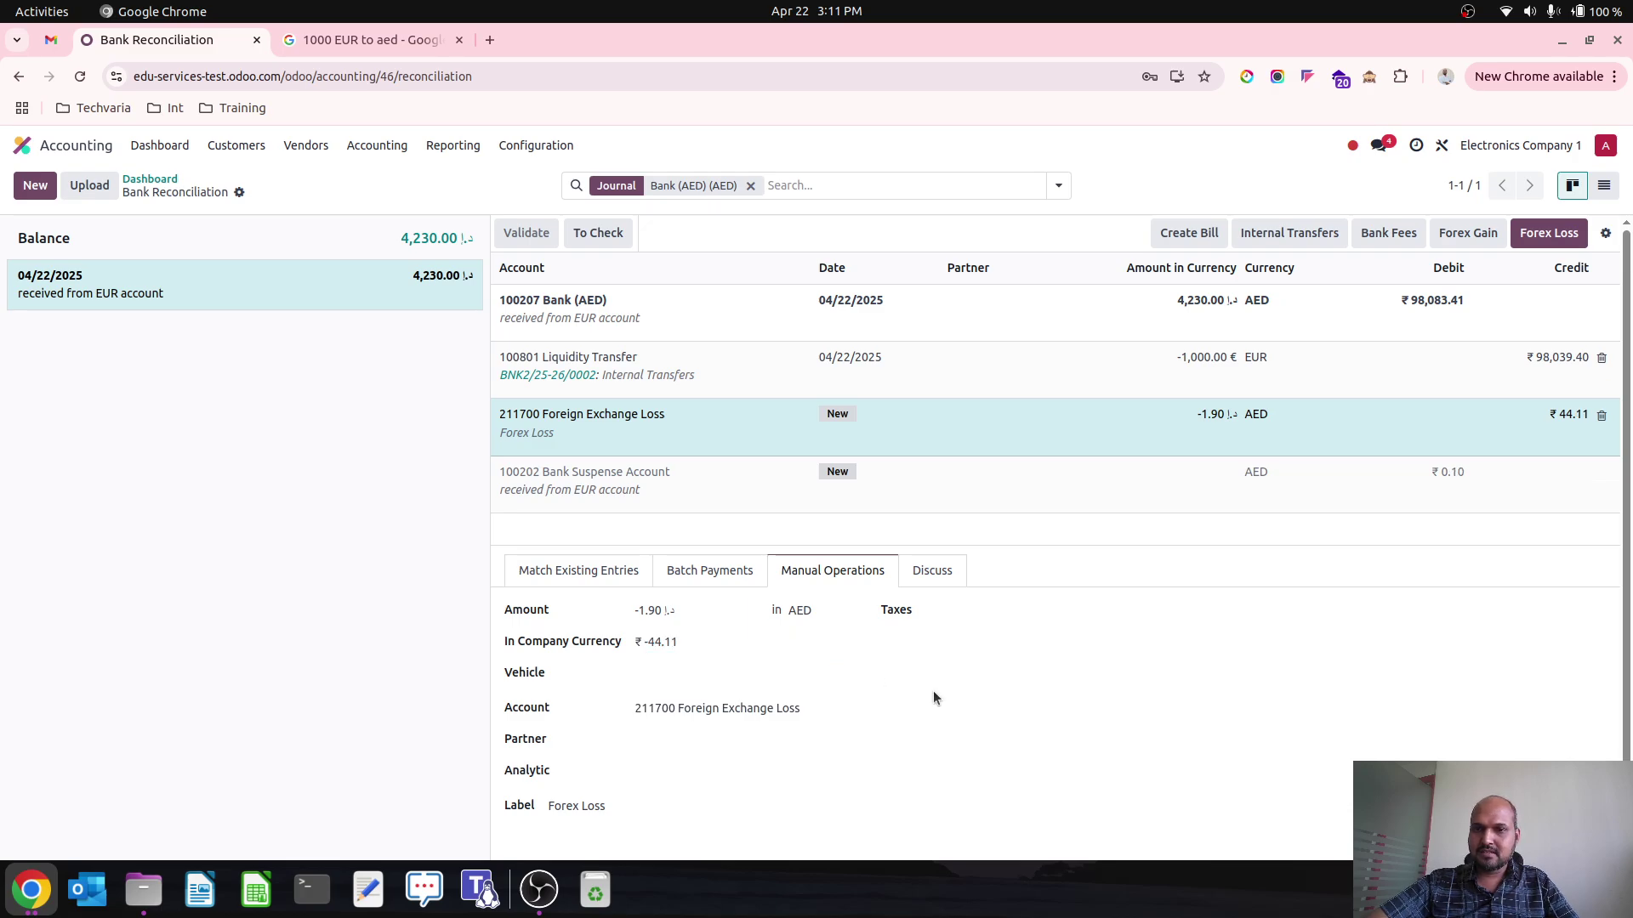
- Change the Foreign Exchange Loss line's company-currency amount to -44.03
click(783, 642)
click(765, 644)
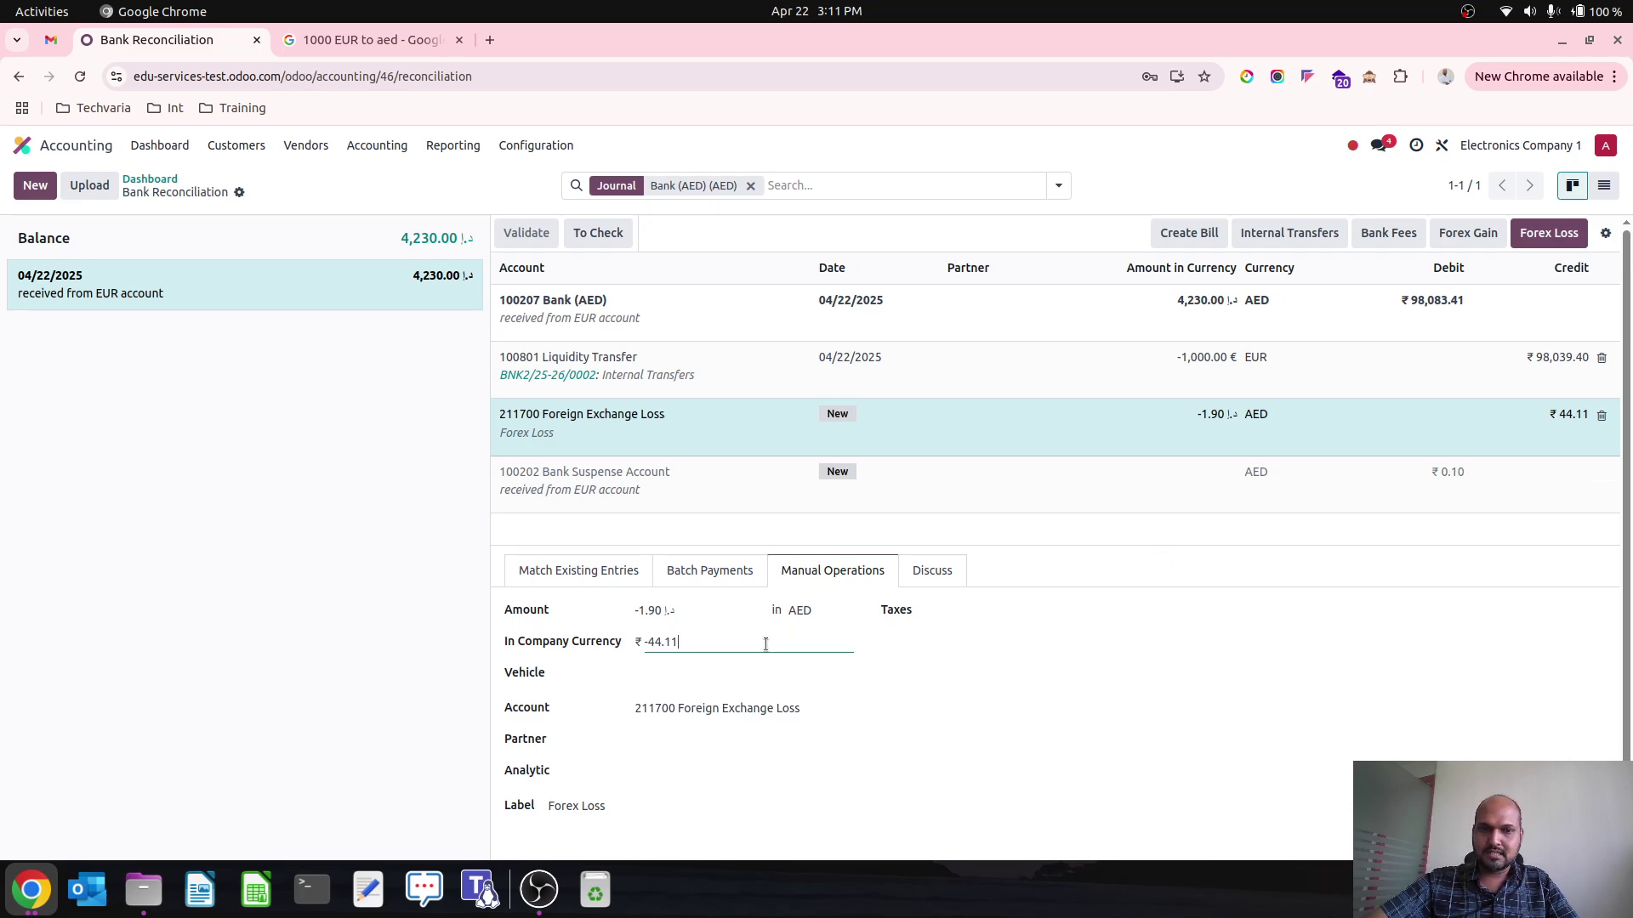
key(BackSpace)
key(BackSpace)
text(03)
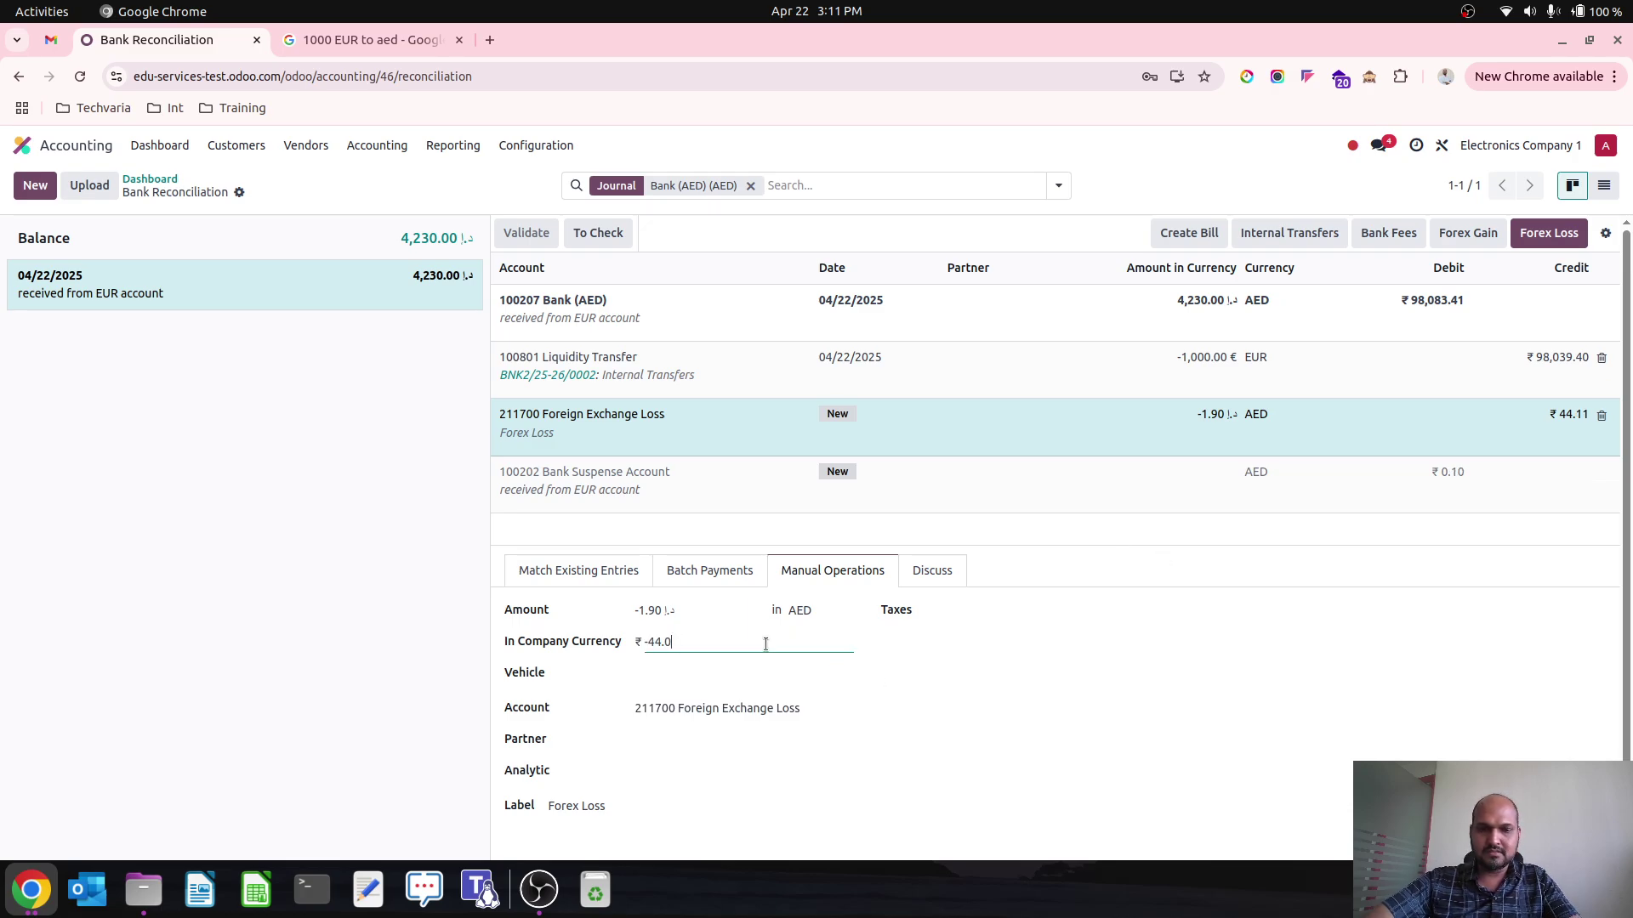
click(880, 693)
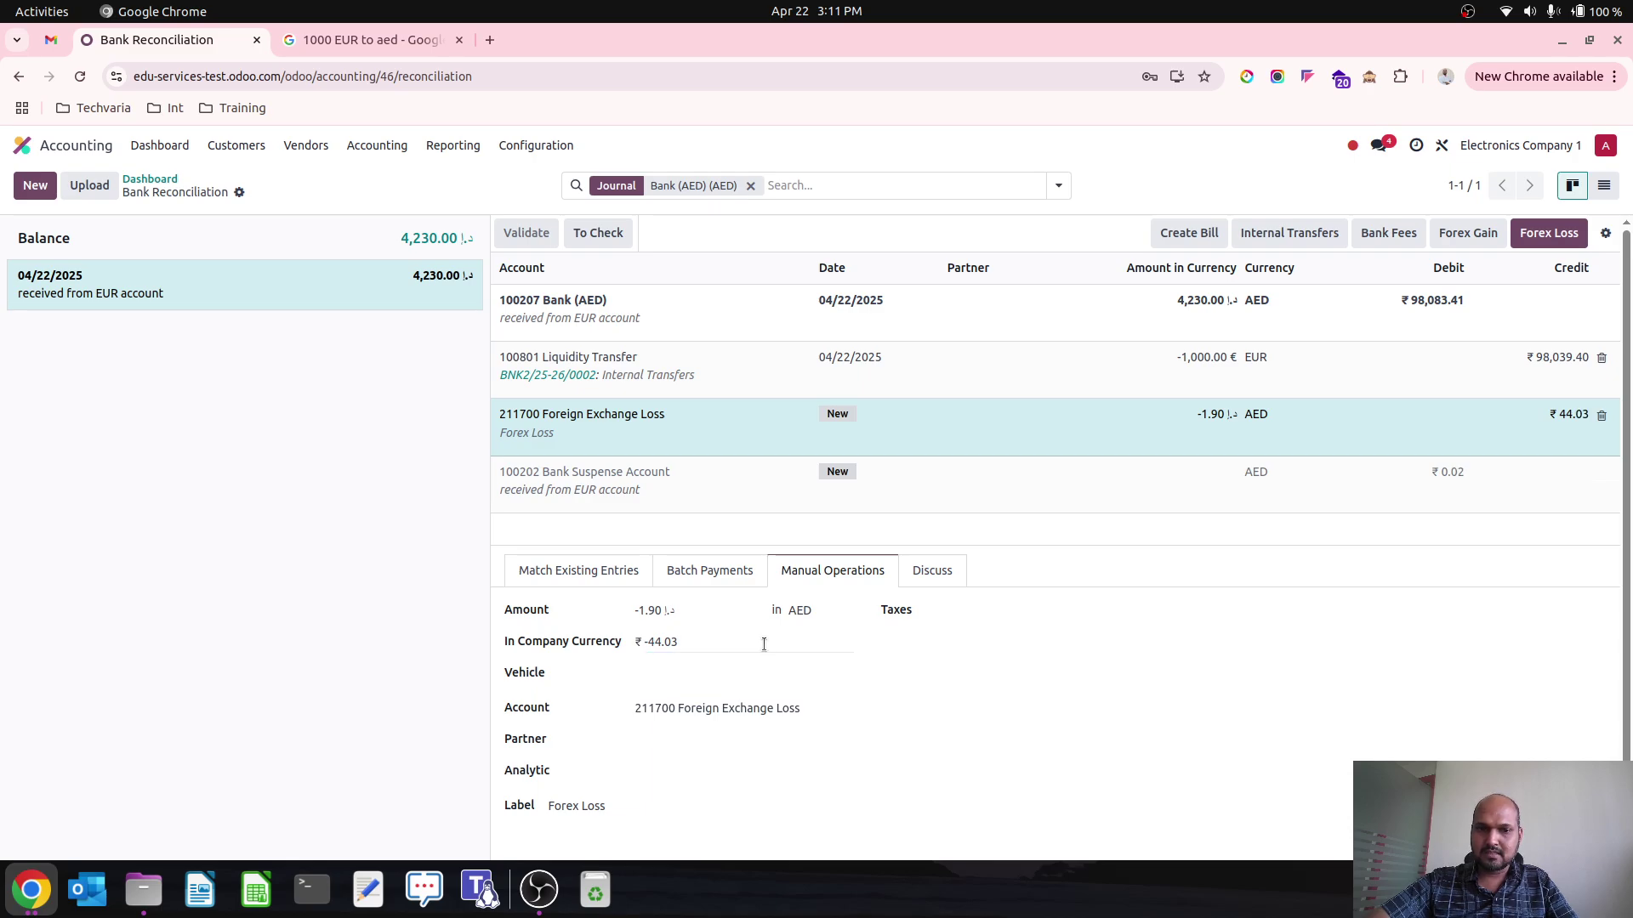
- Set the Foreign Exchange Loss line's company-currency amount to -44.01 and validate the AED transaction
click(764, 644)
click(764, 644)
key(BackSpace)
text(1)
click(909, 672)
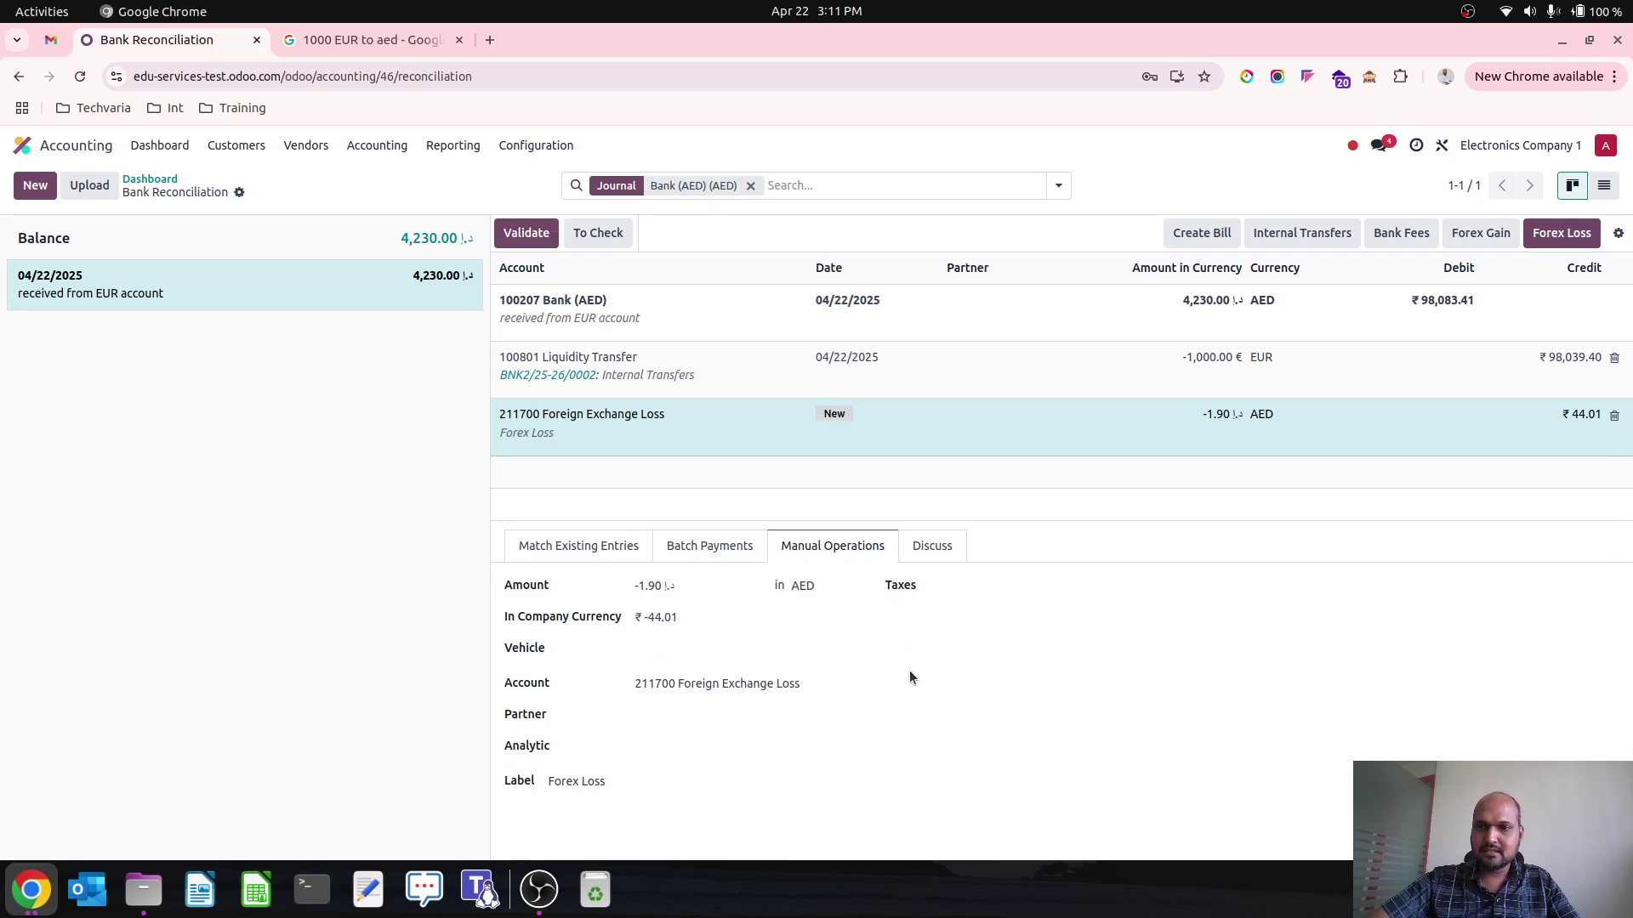
click(525, 233)
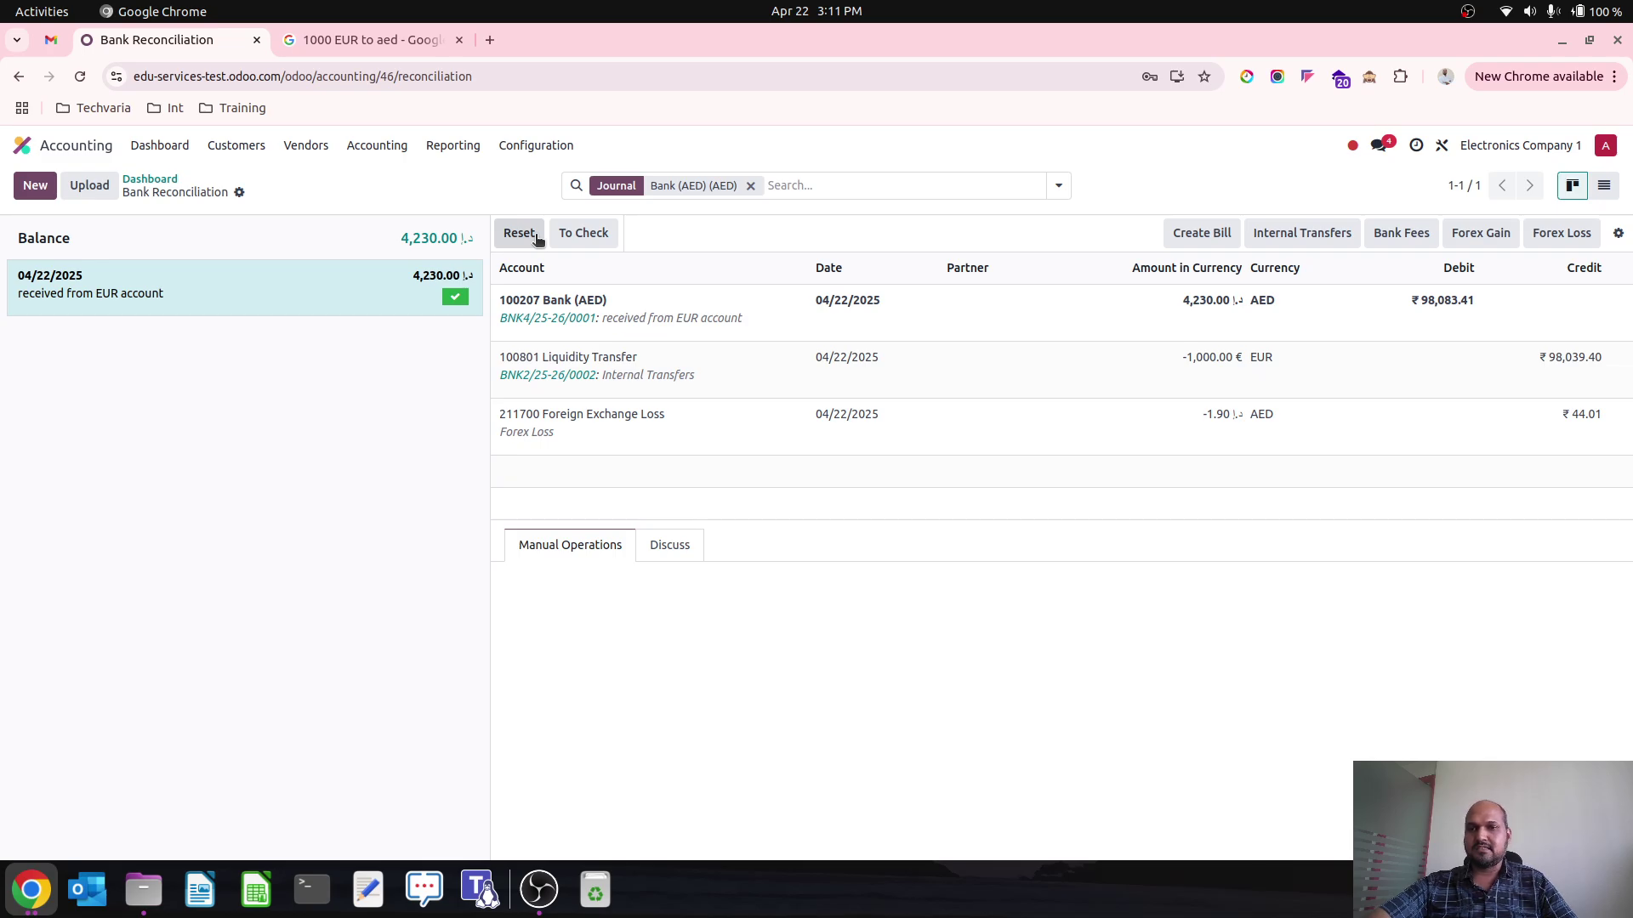
- Examine the Bank (AED), Liquidity Transfer and Foreign Exchange Loss entries in the General Ledger, and return to the accounting dashboard
click(443, 148)
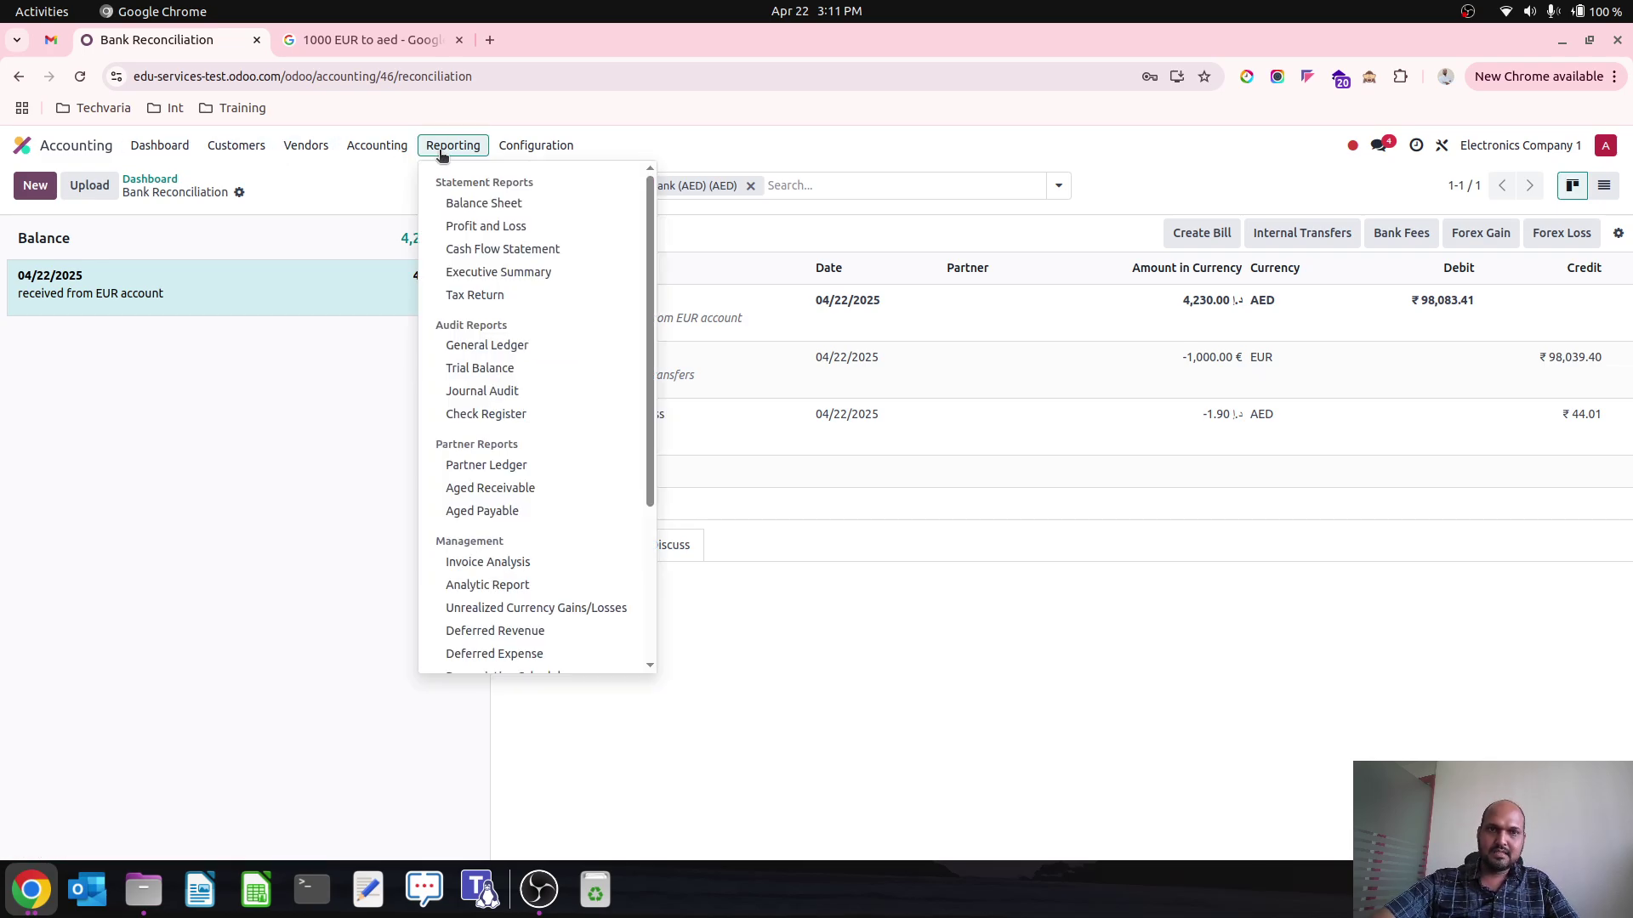
click(461, 347)
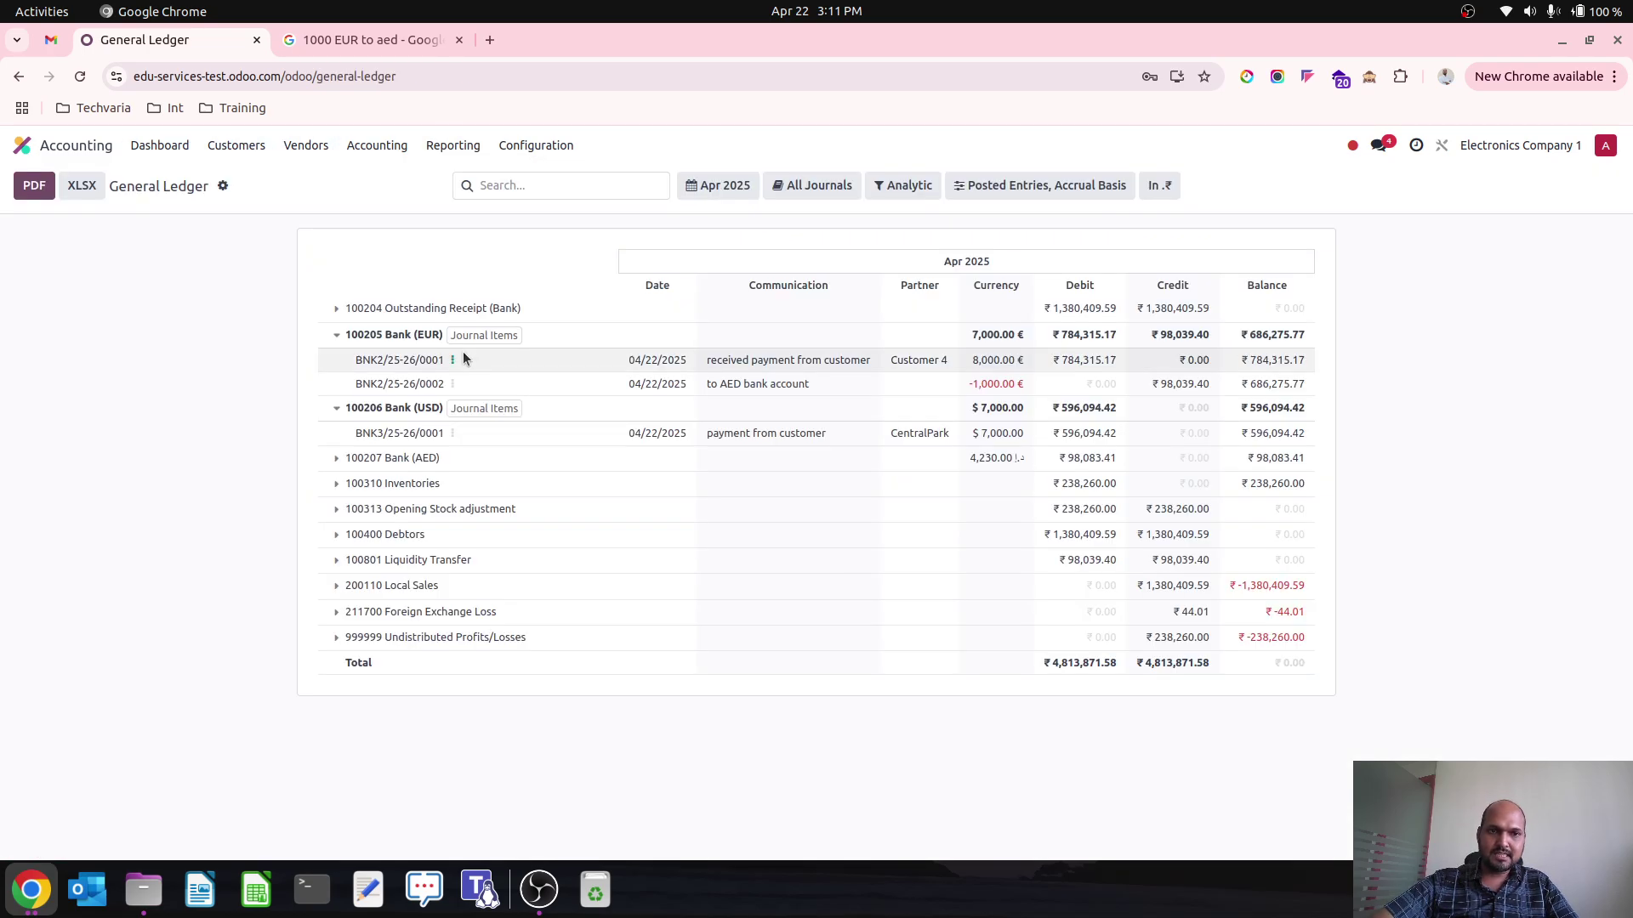
click(349, 465)
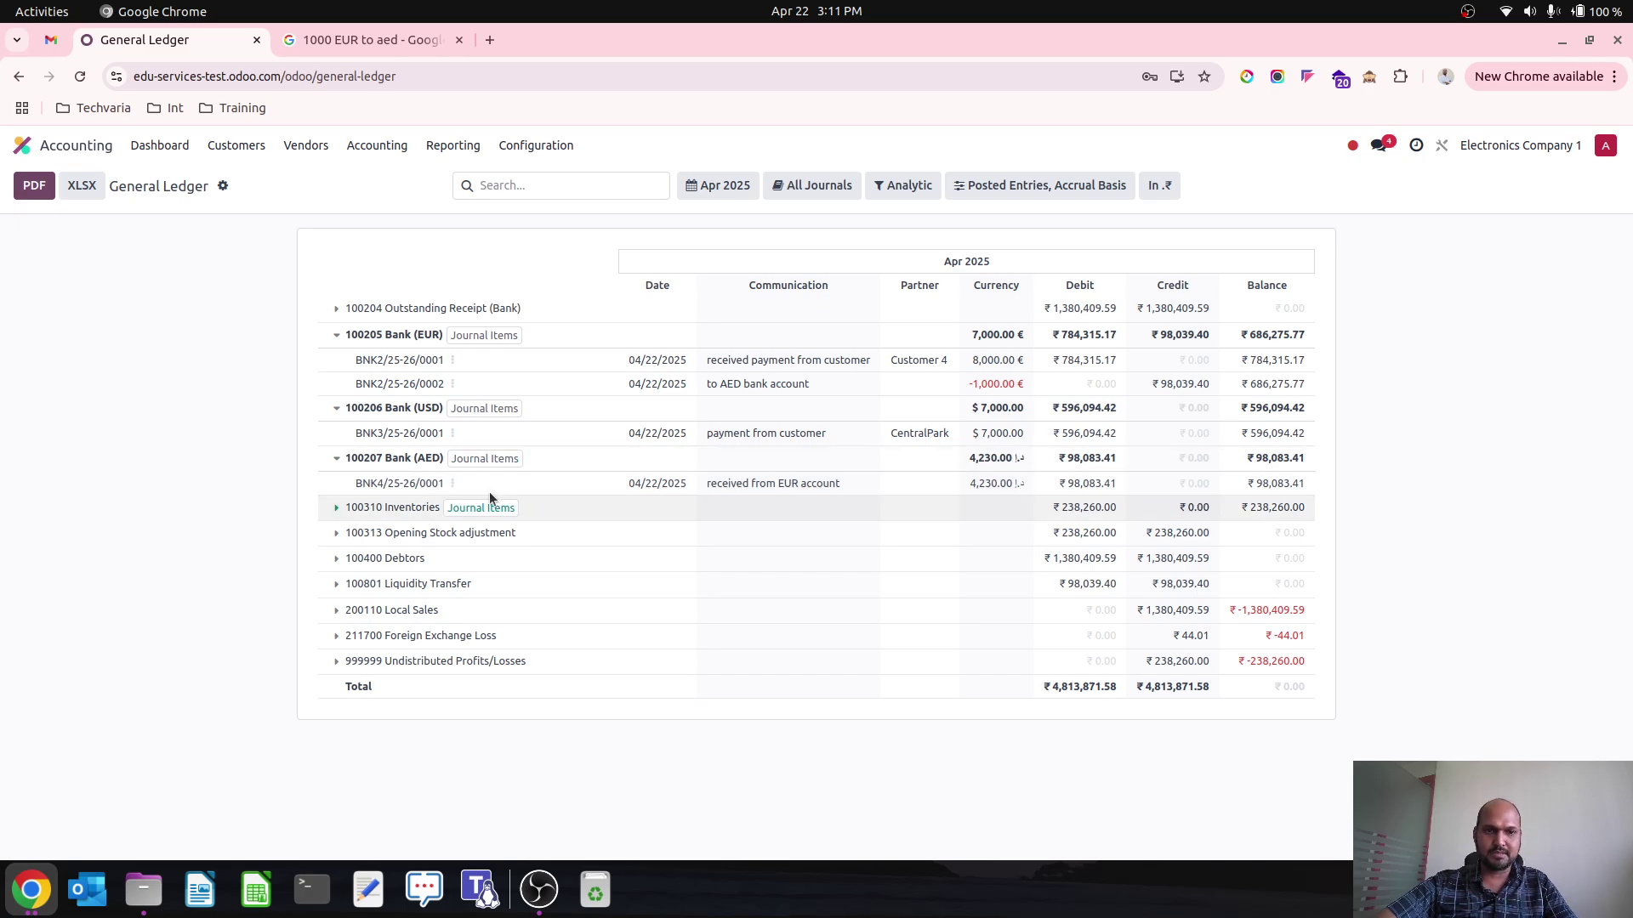
click(341, 584)
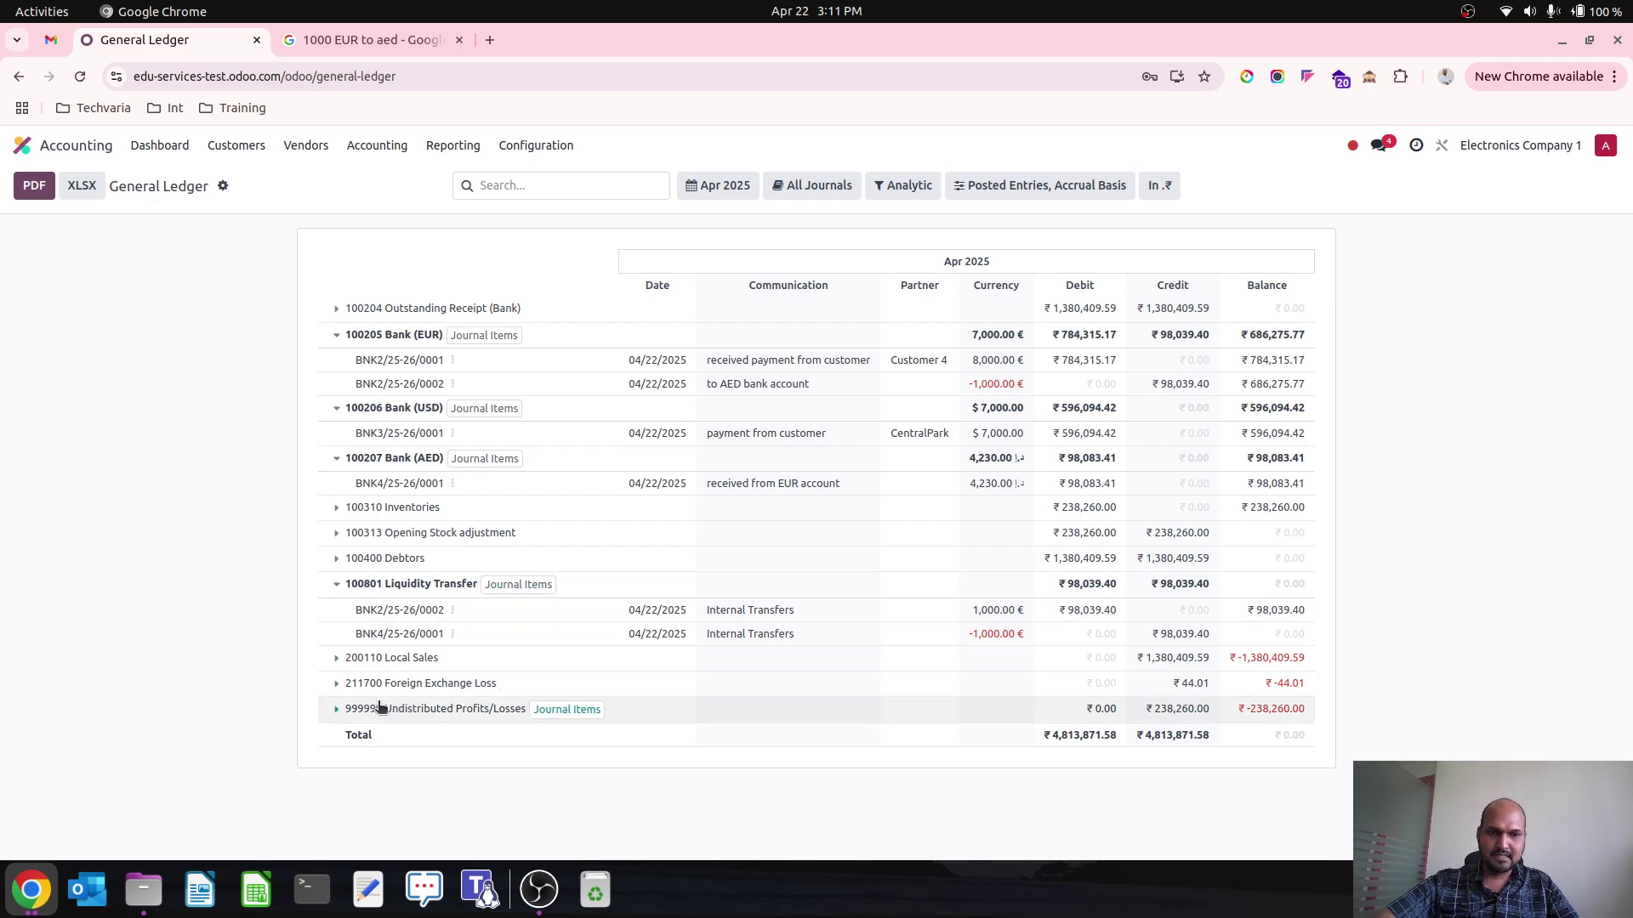
click(337, 682)
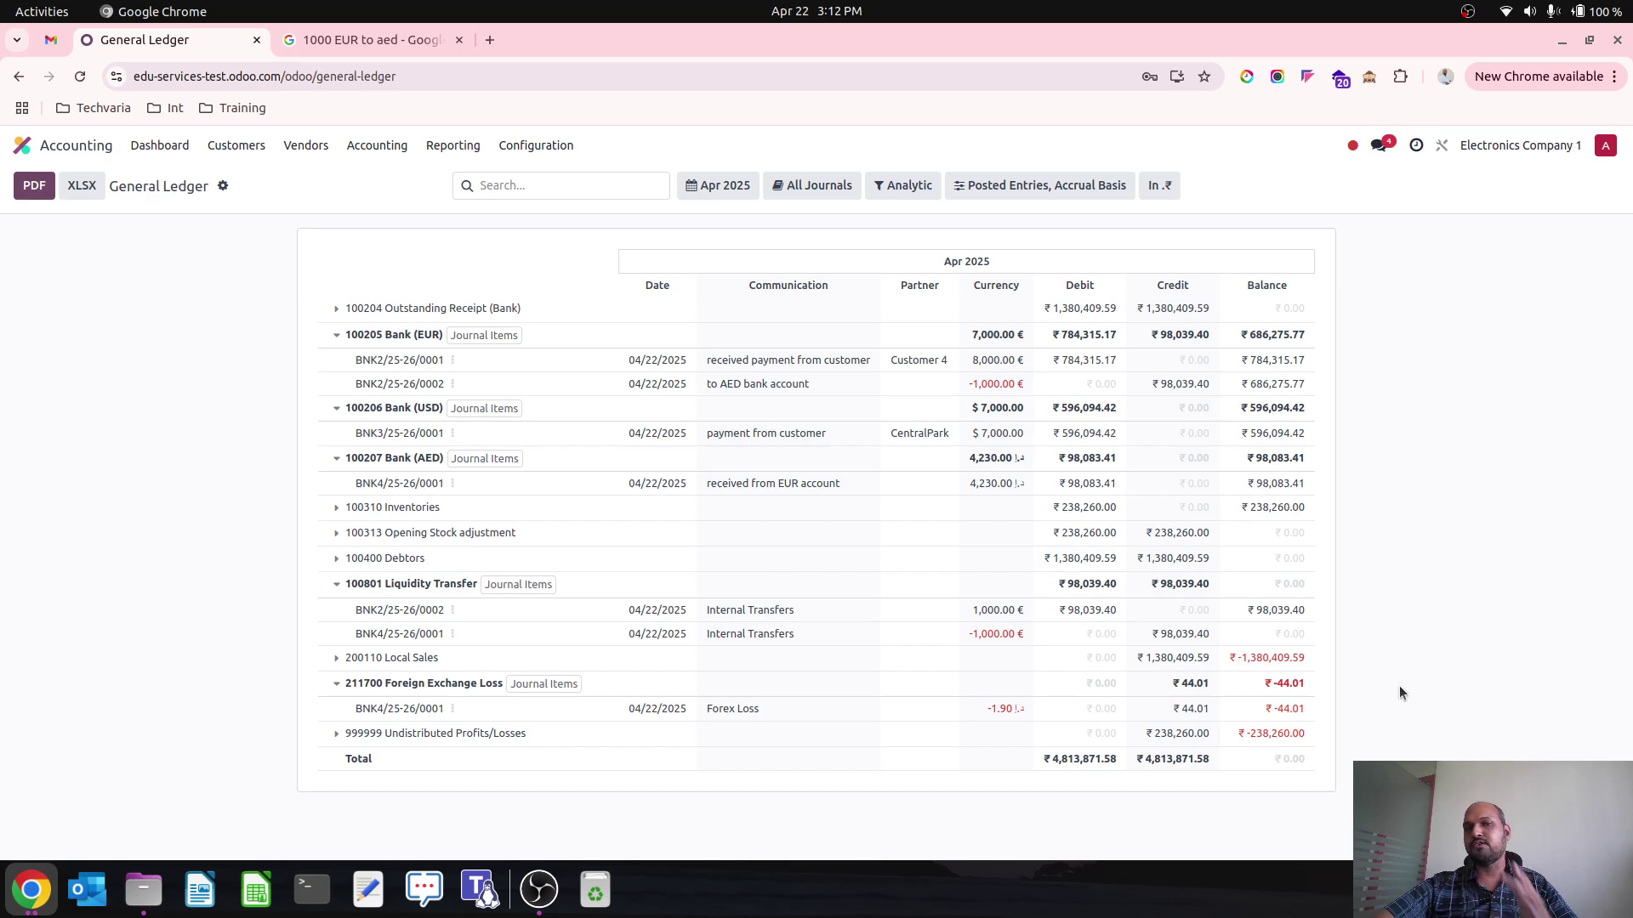
click(160, 146)
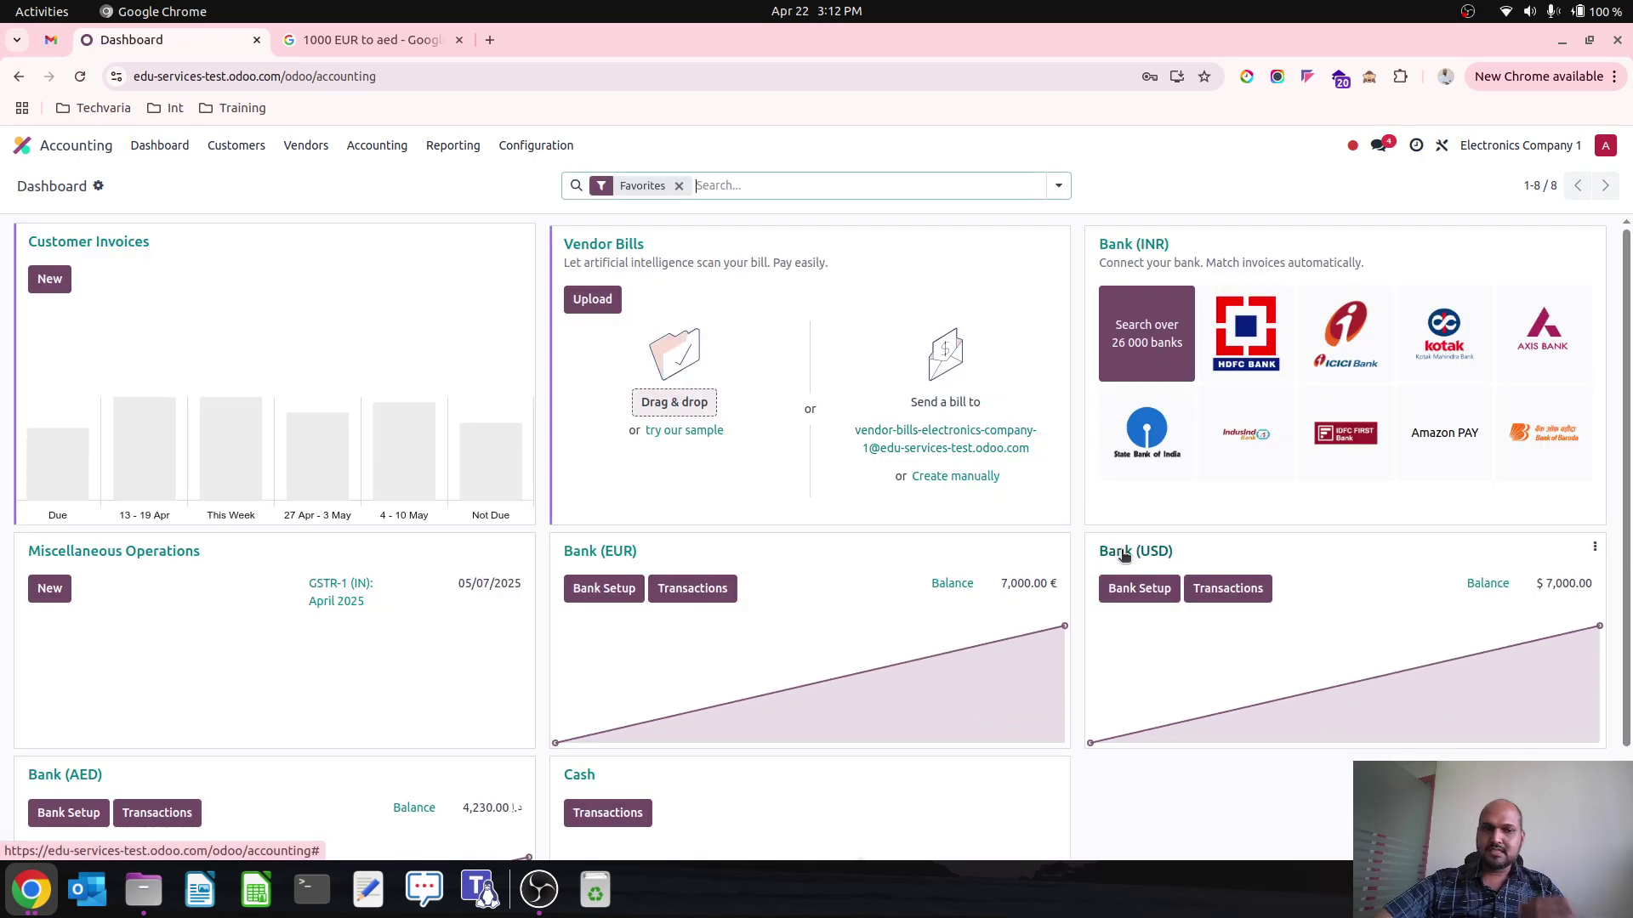
- Start a new Bank (USD) transaction dated 04/22/2025 with an amount of -500
click(1193, 591)
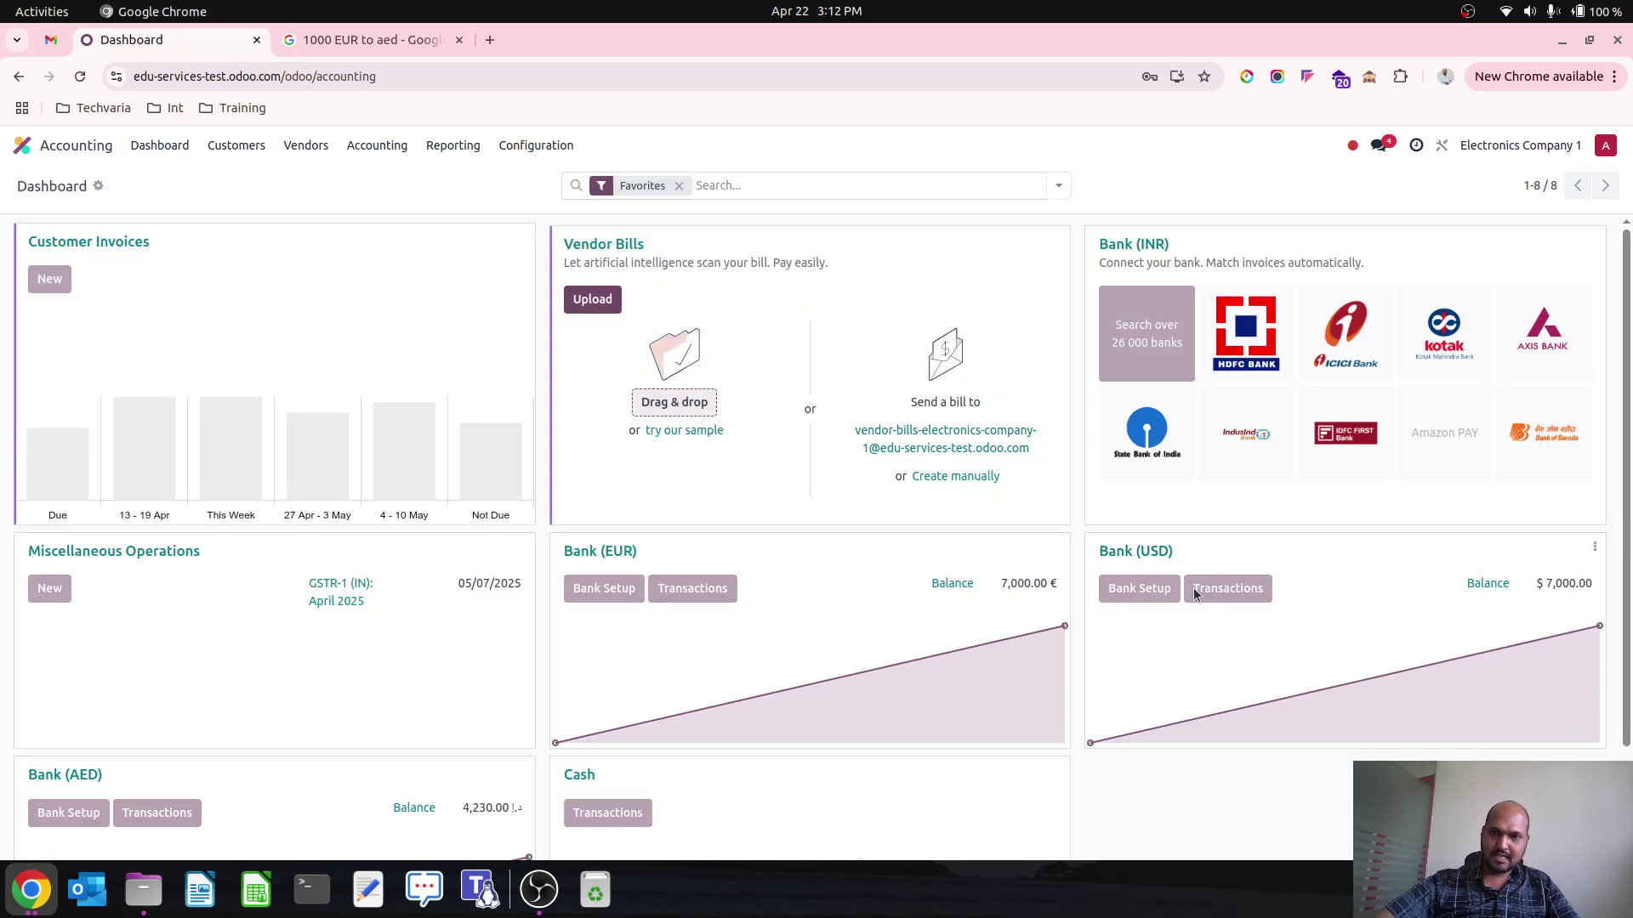
click(39, 187)
click(364, 281)
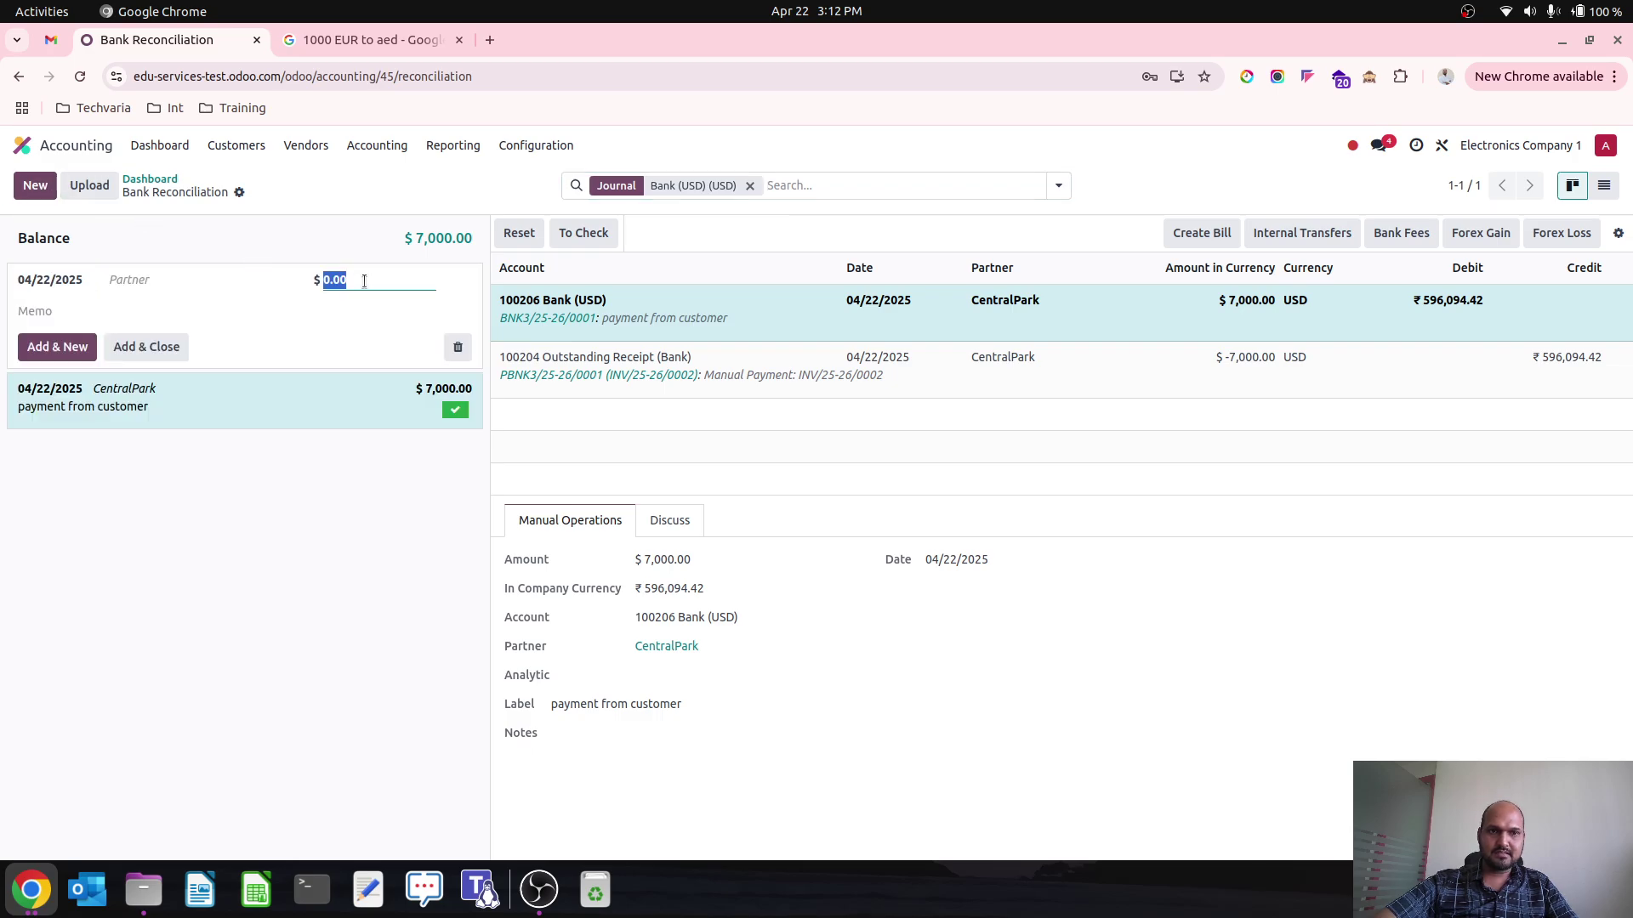
text(-500)
key(Tab)
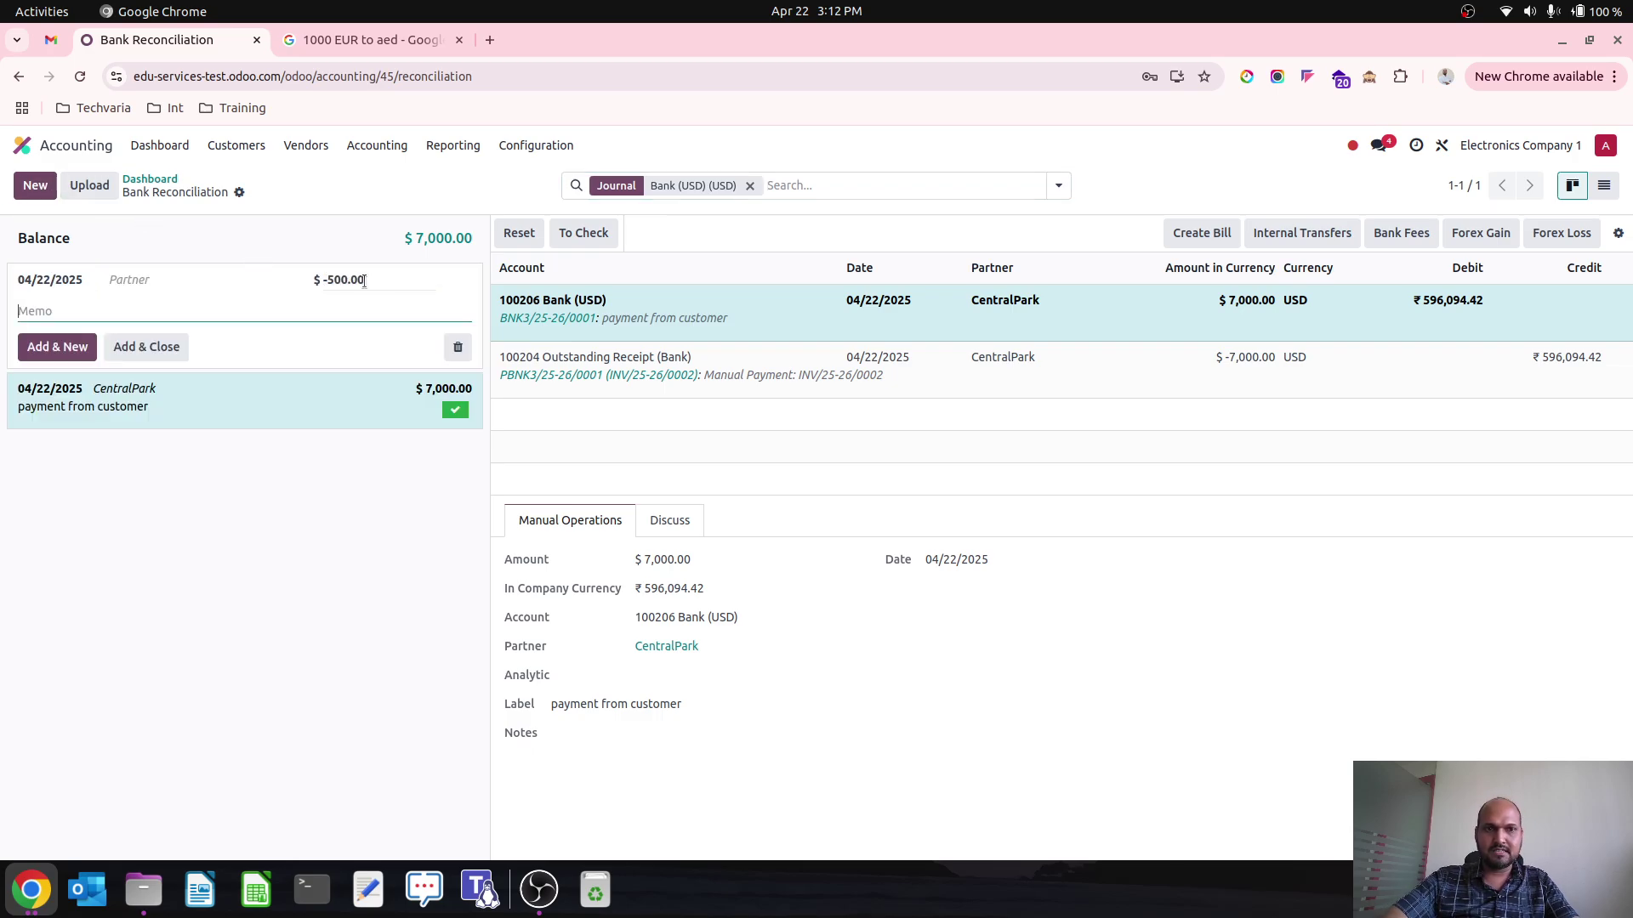
- Enter the memo "to INR bank account" for the USD transaction and add it to the statement
text(to AED ba)
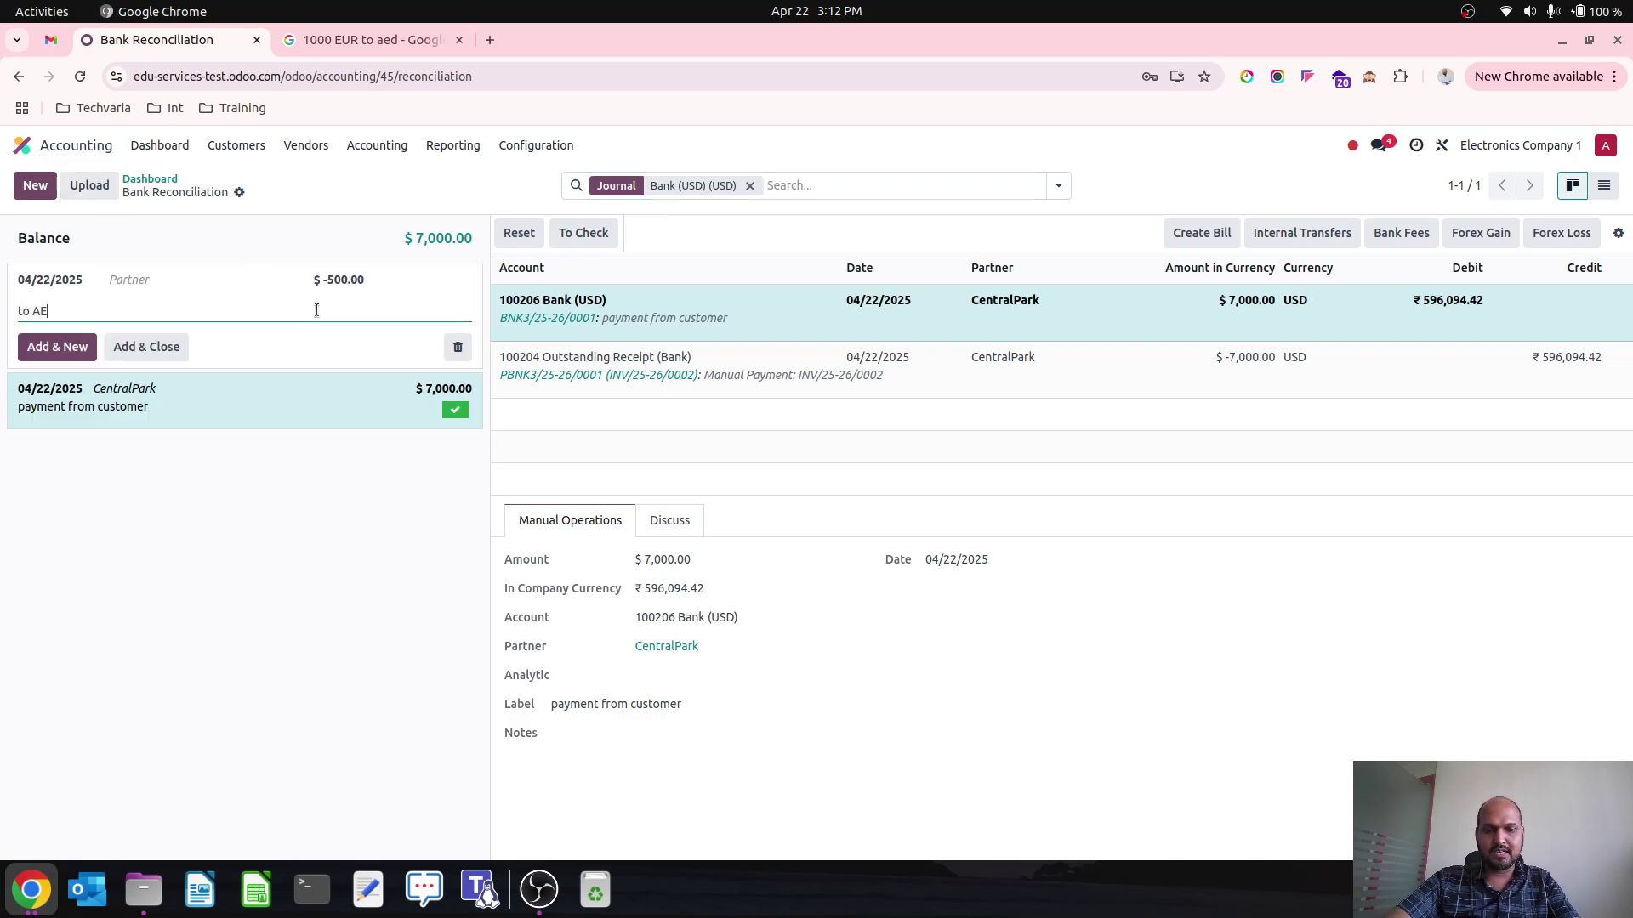
key(BackSpace)
key(BackSpace)
key(BackSpace)
key(BackSpace)
key(BackSpace)
key(BackSpace)
key(BackSpace)
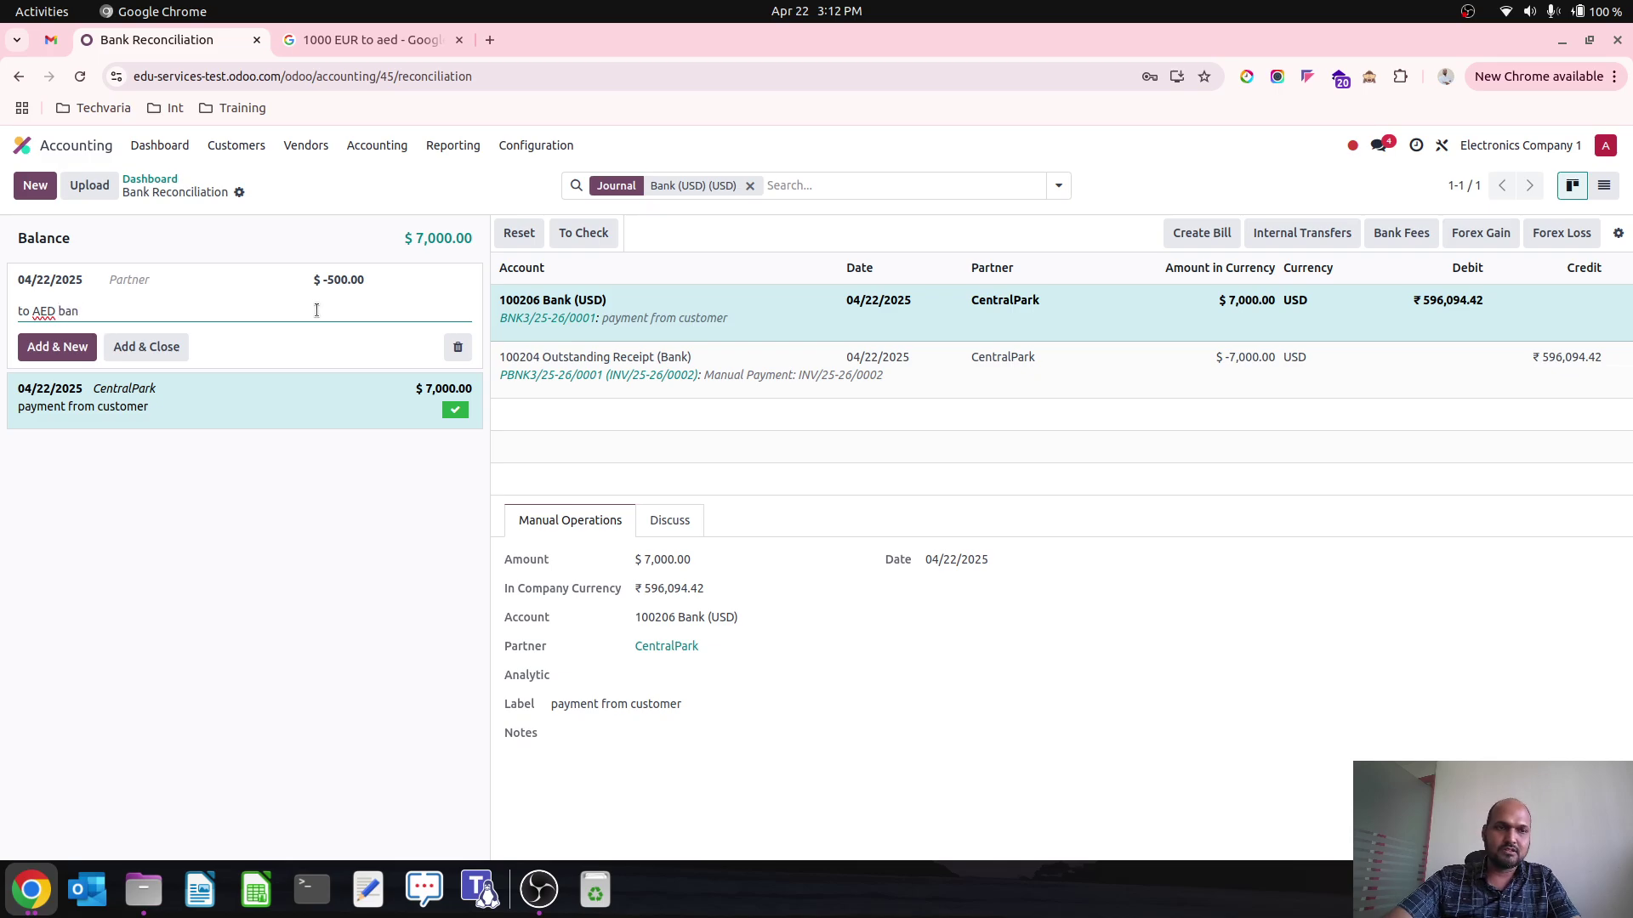
text(INR ban)
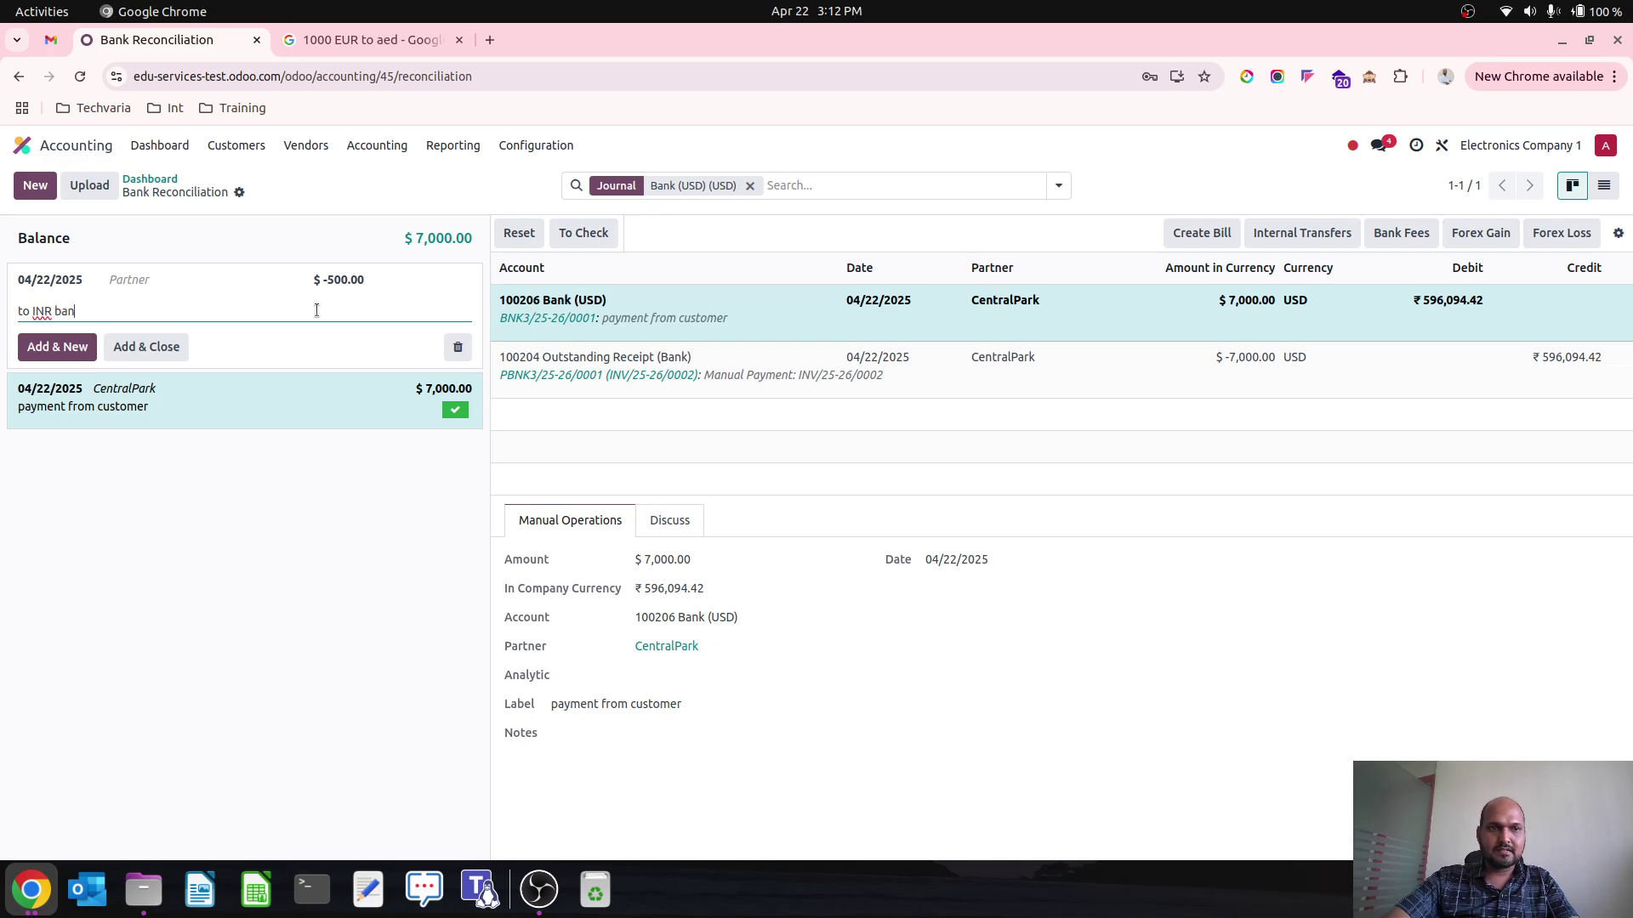
text(k account)
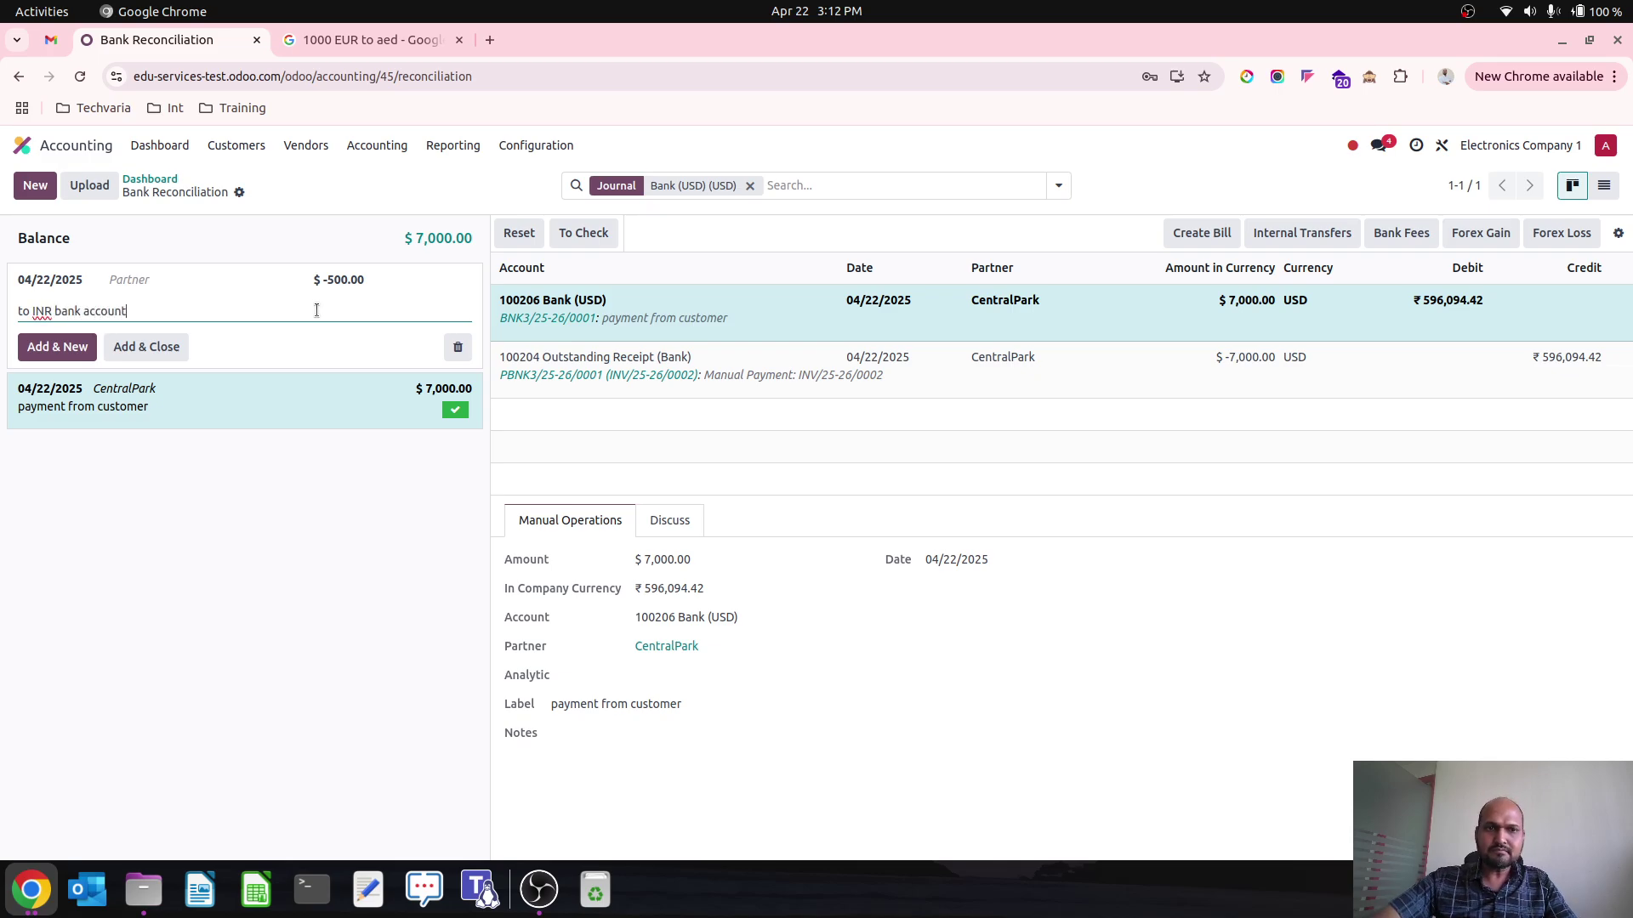
click(168, 349)
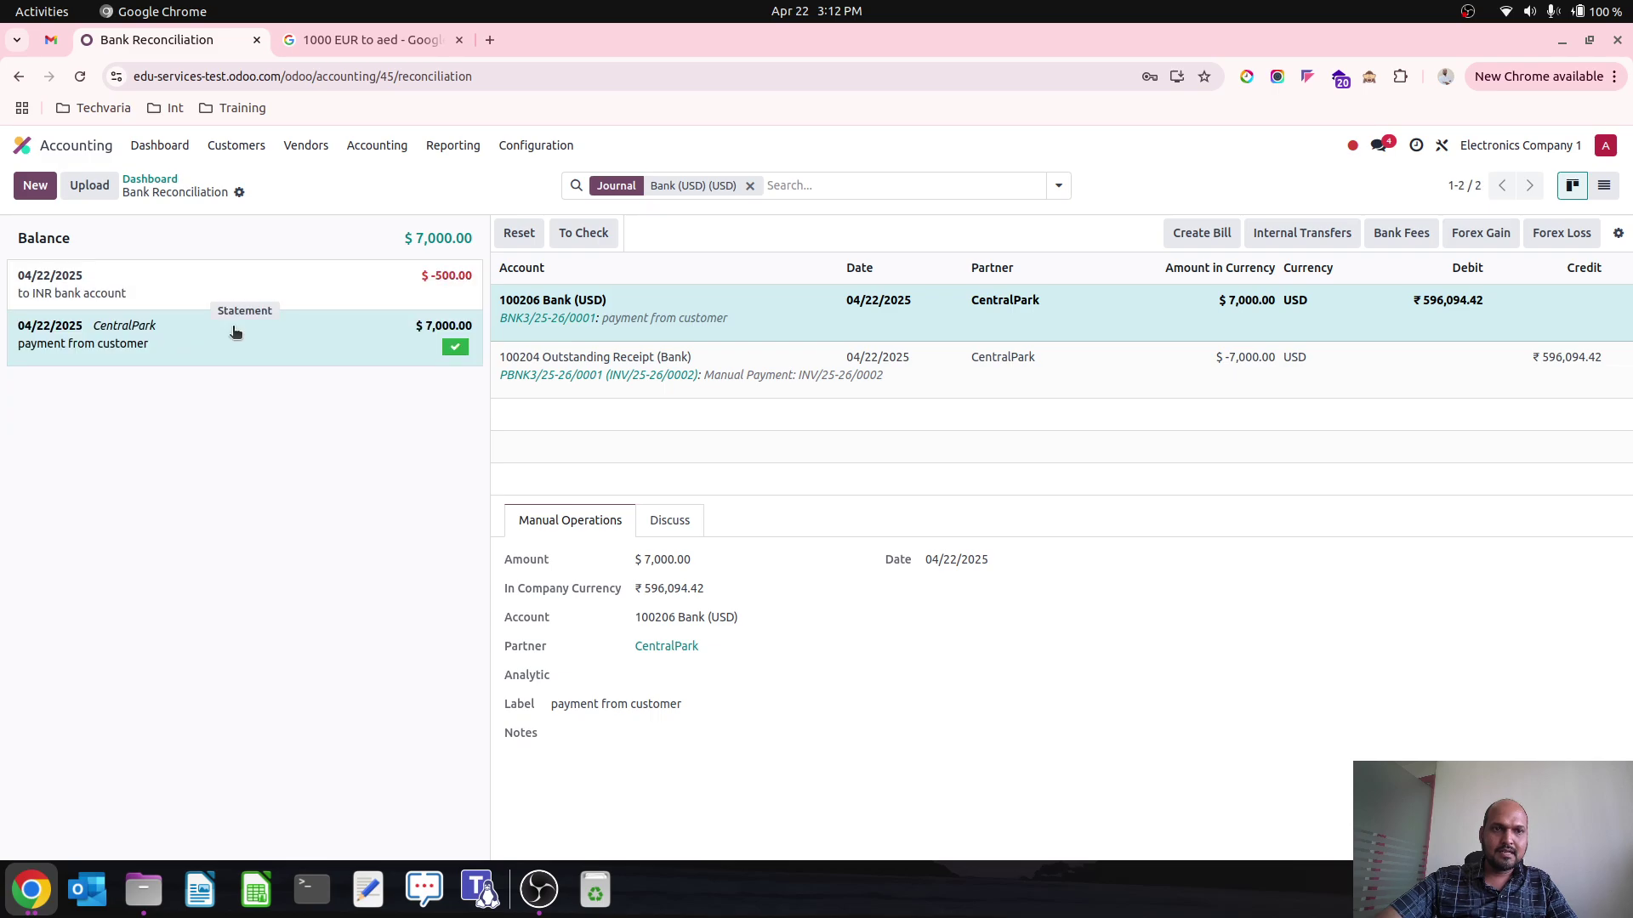
- Apply the Internal Transfers model to the -500 USD transaction, copy its company-currency amount, and validate it
click(201, 291)
click(1302, 232)
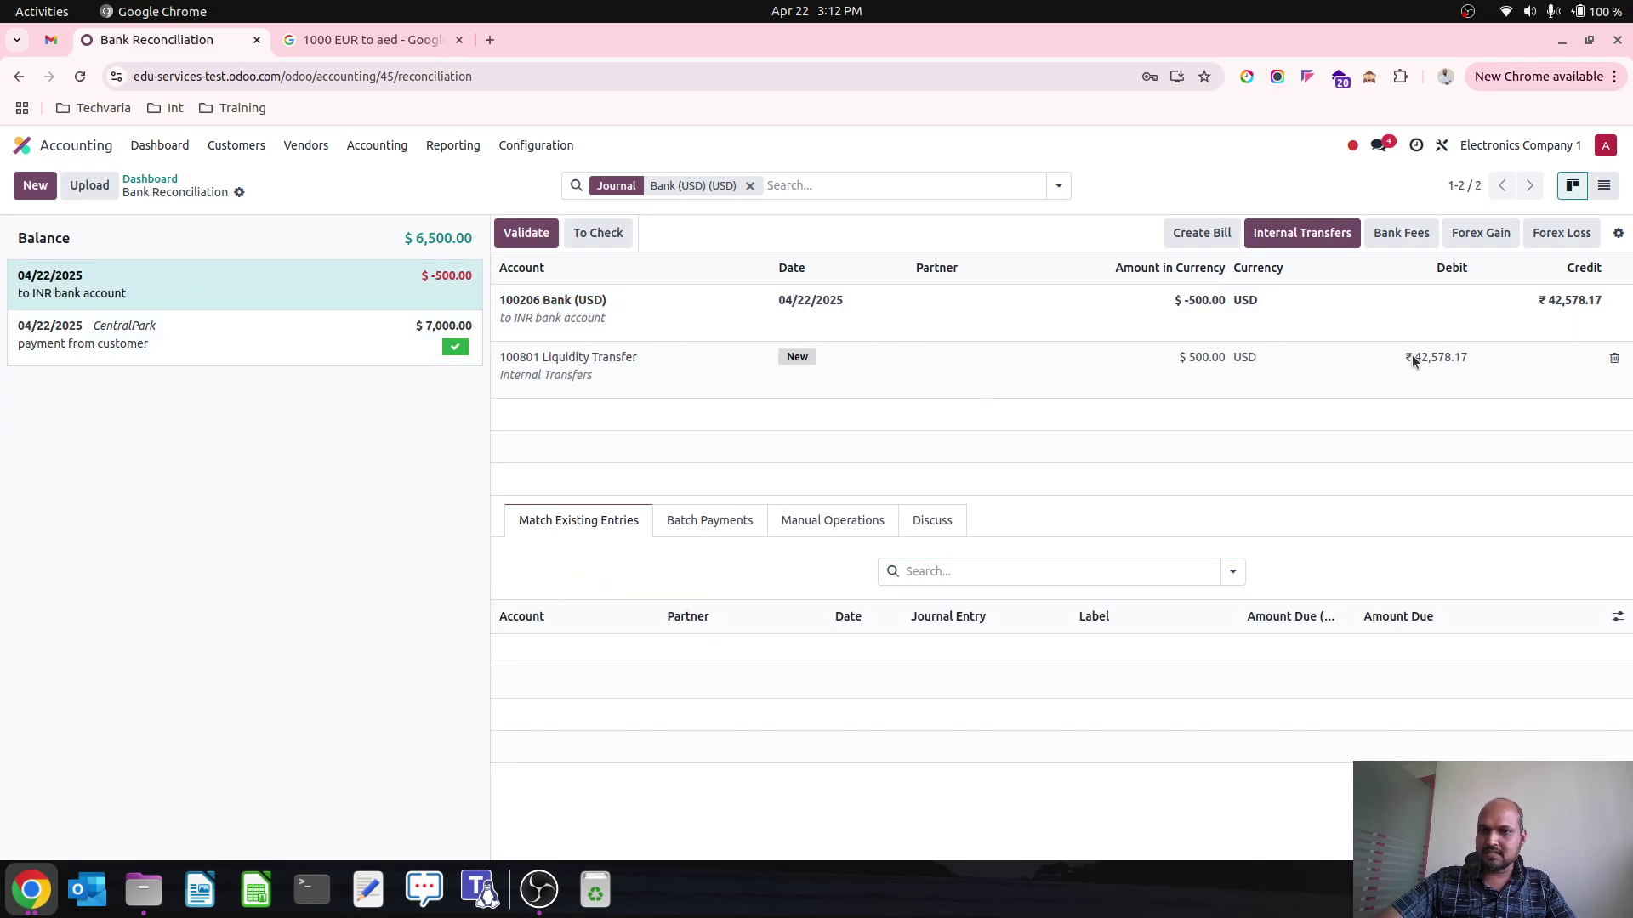
click(1450, 357)
key(ctrl+c)
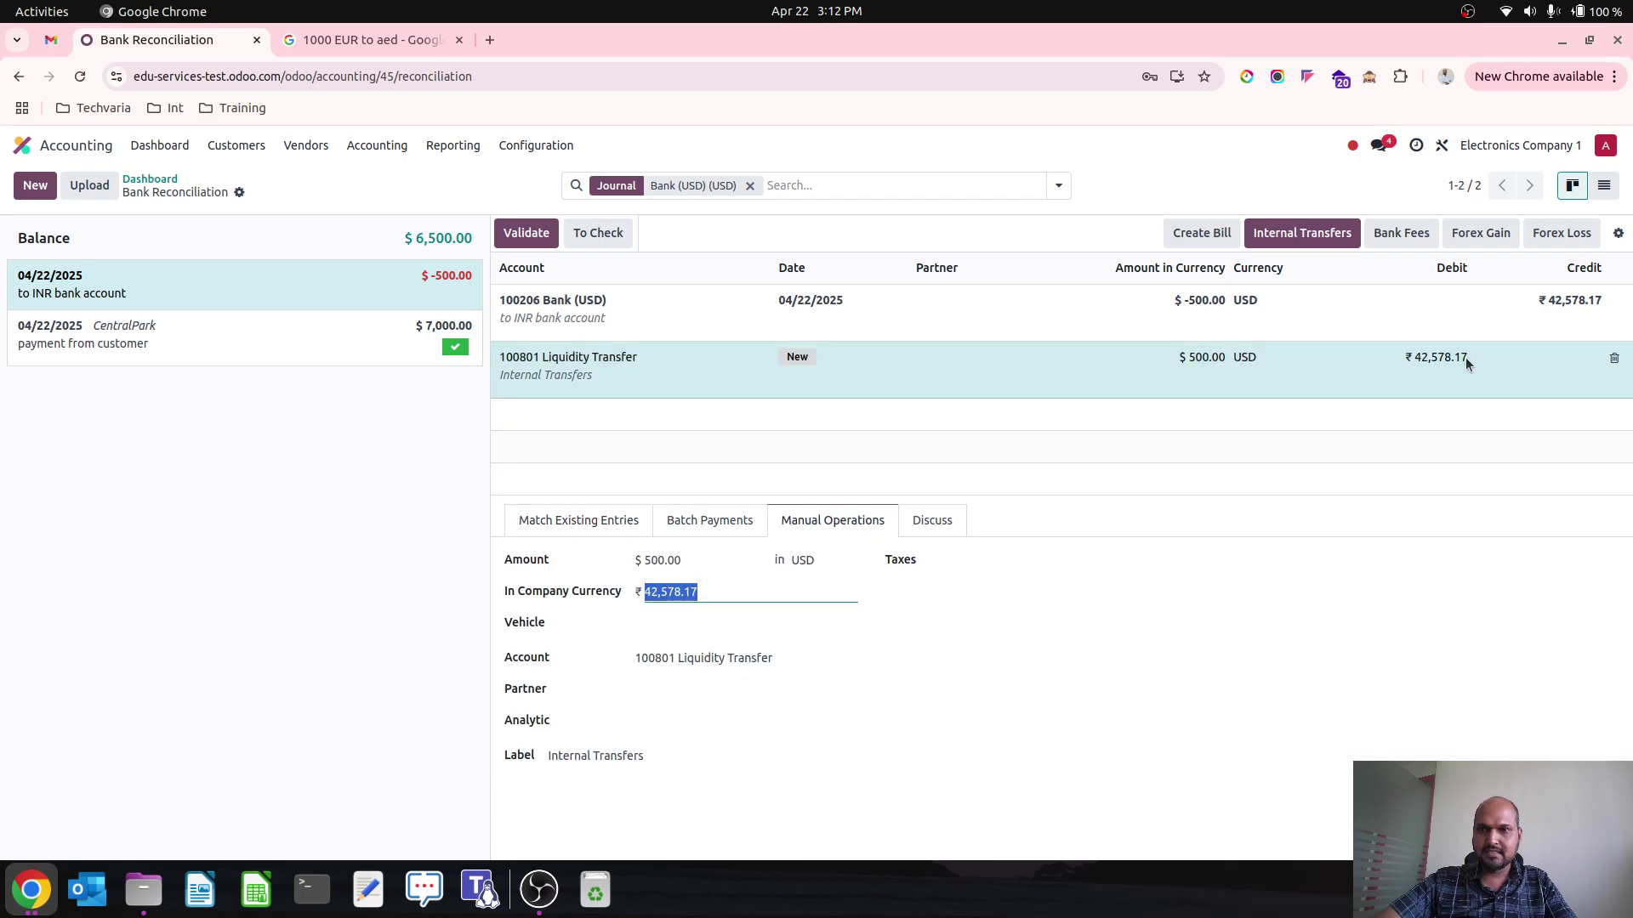
click(533, 241)
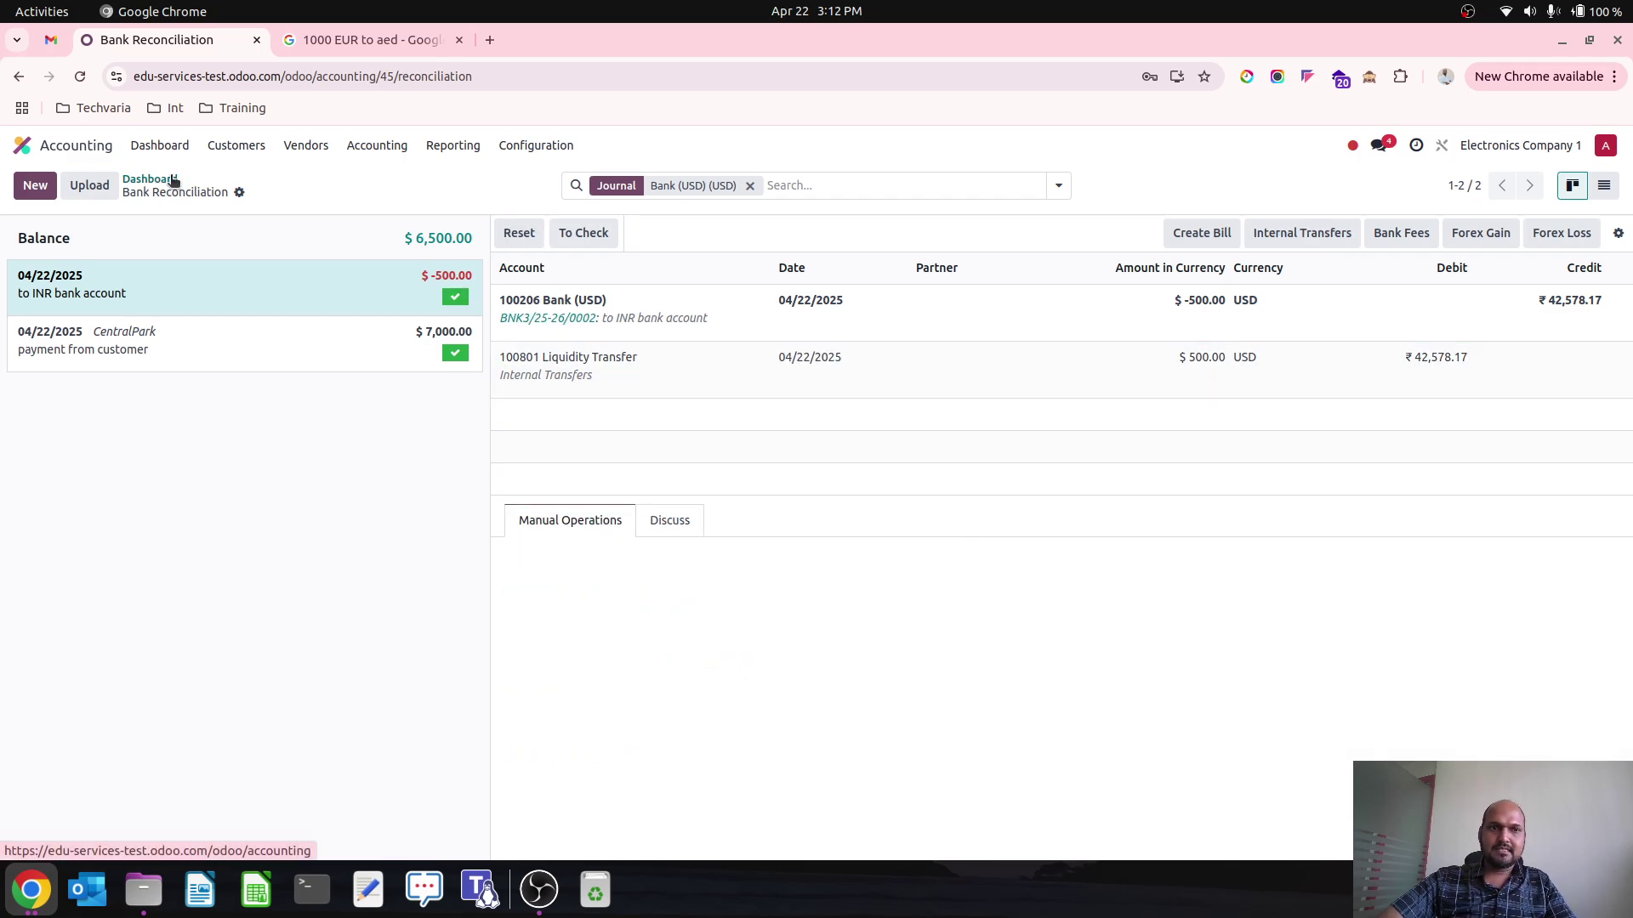
- Start a new transaction in the Bank (INR) journal with an amount of 42,500
key(alt+Left)
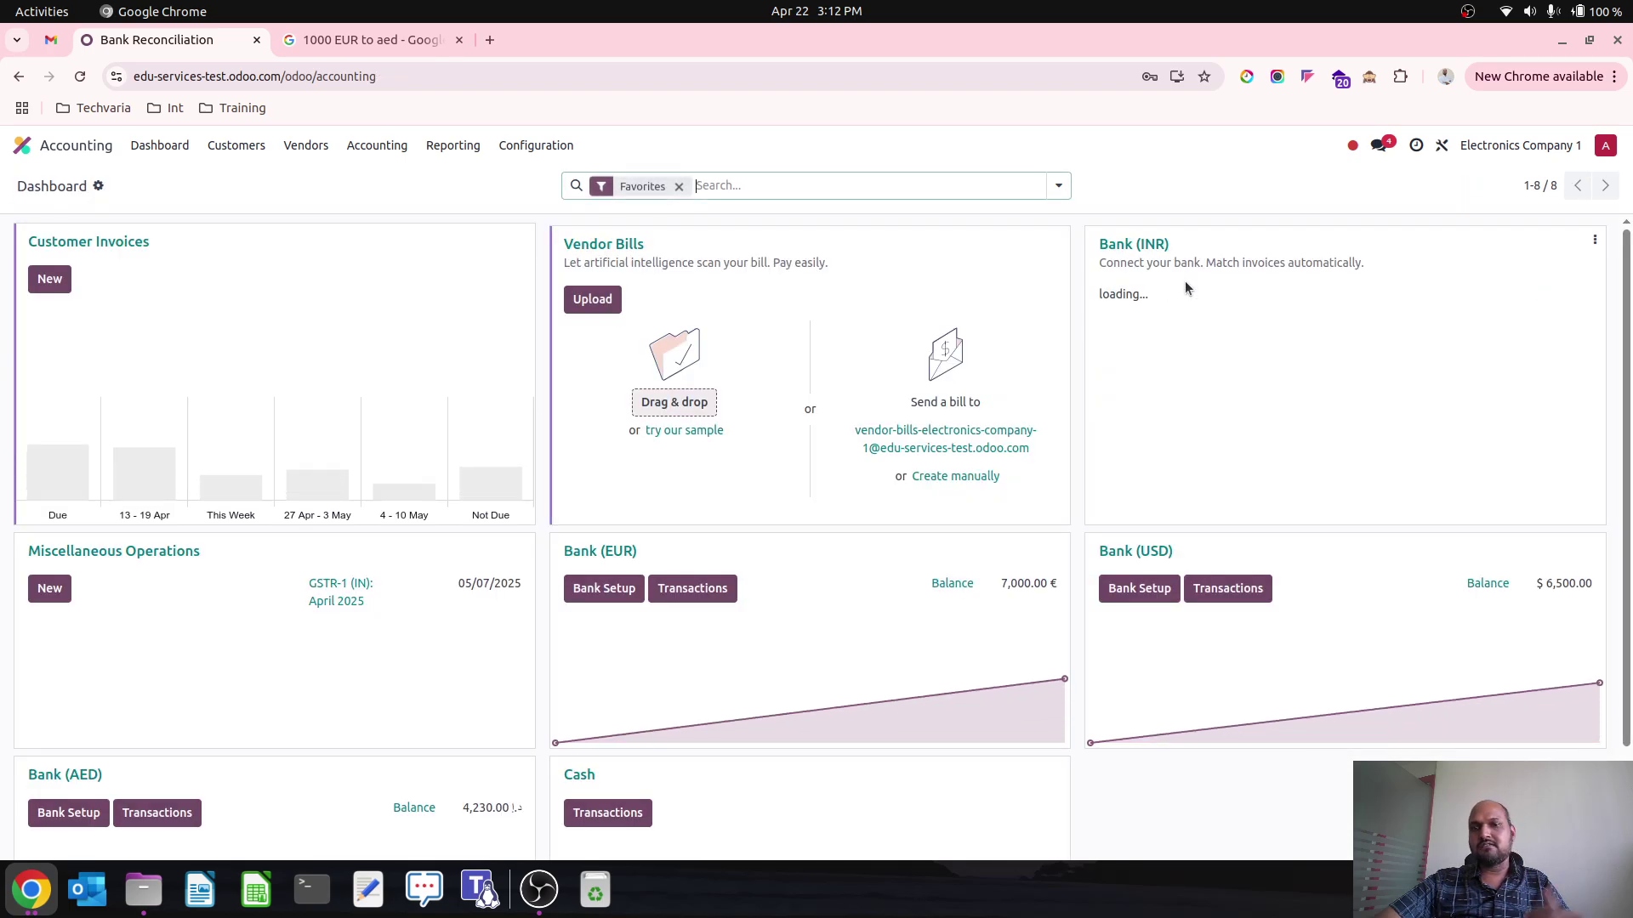
click(1139, 245)
click(32, 187)
click(379, 232)
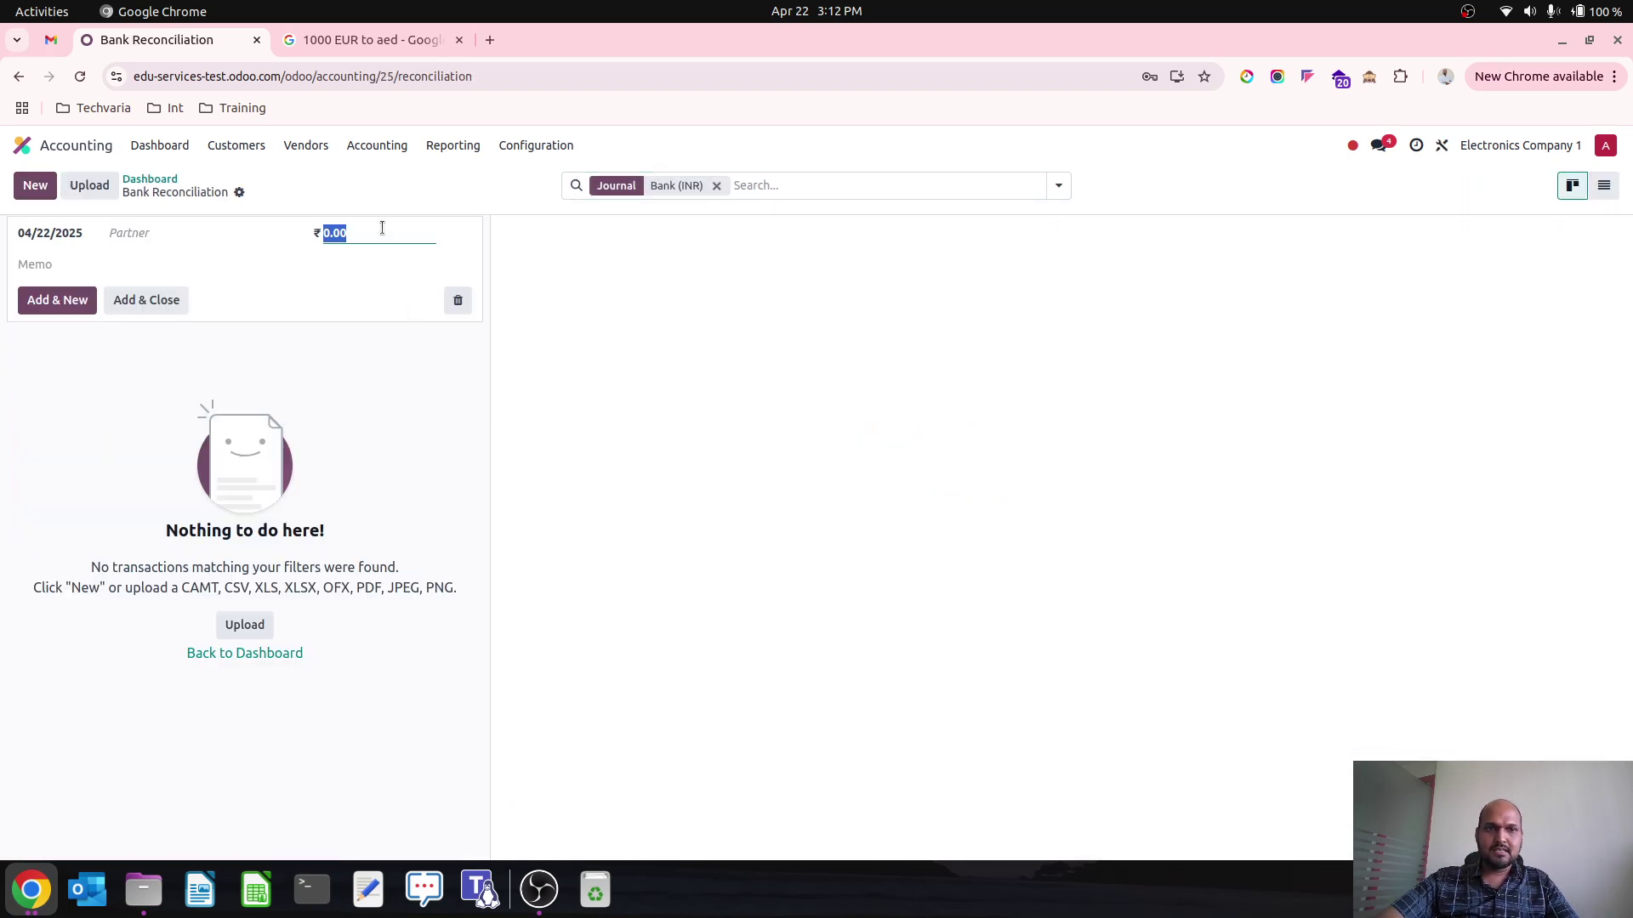
key(ctrl+v)
key(BackSpace)
key(BackSpace)
key(BackSpace)
key(BackSpace)
key(BackSpace)
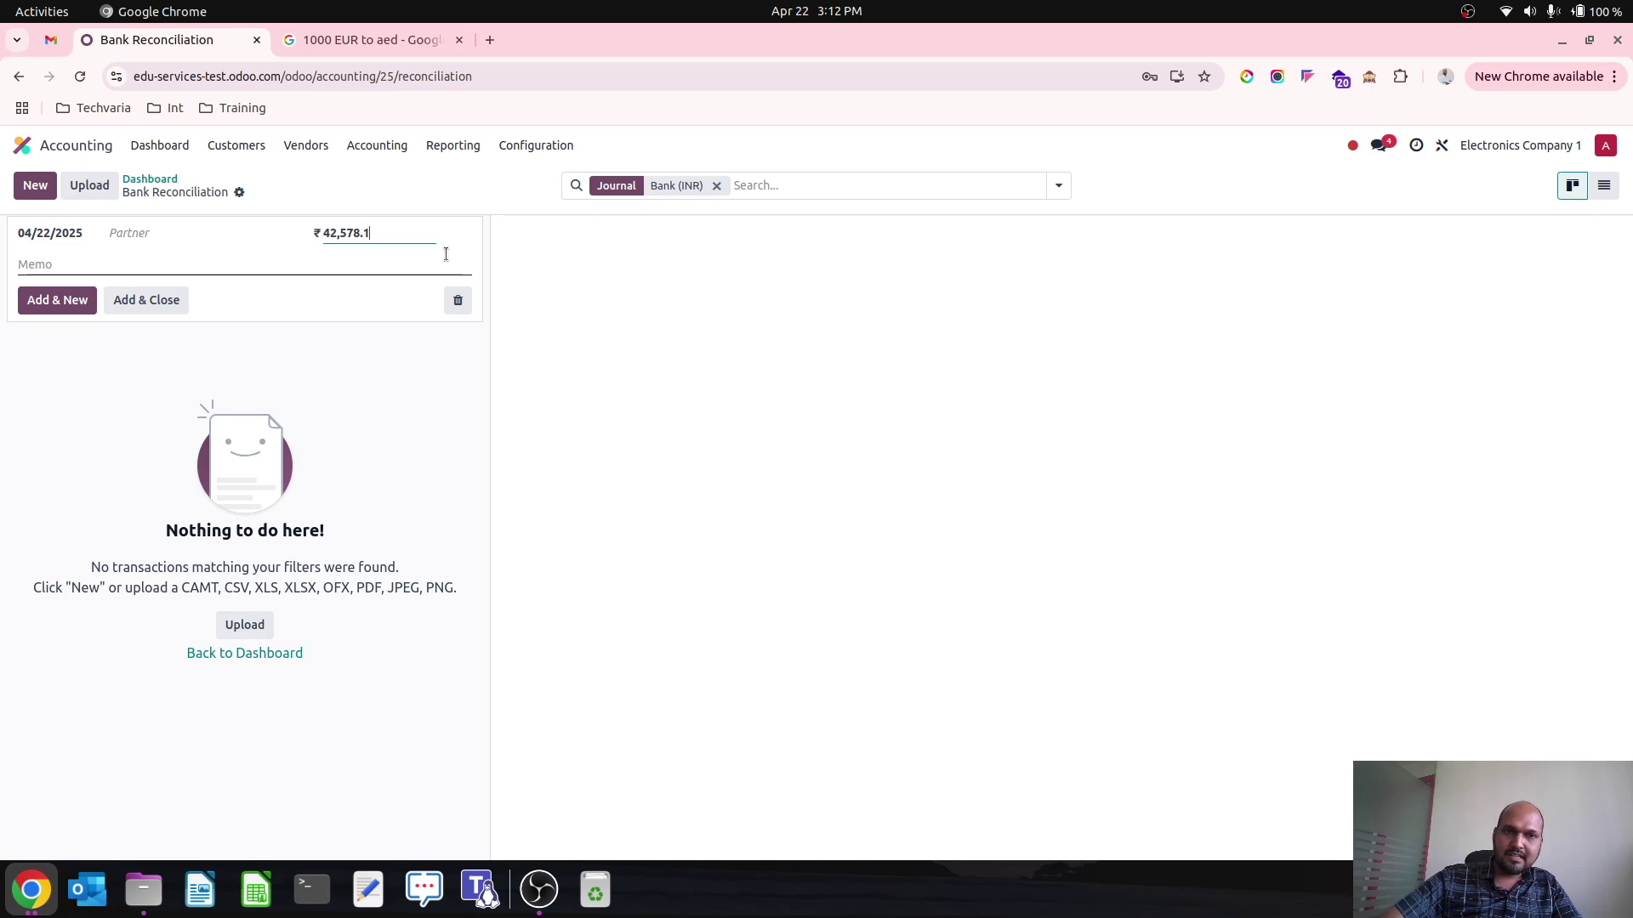
text(00)
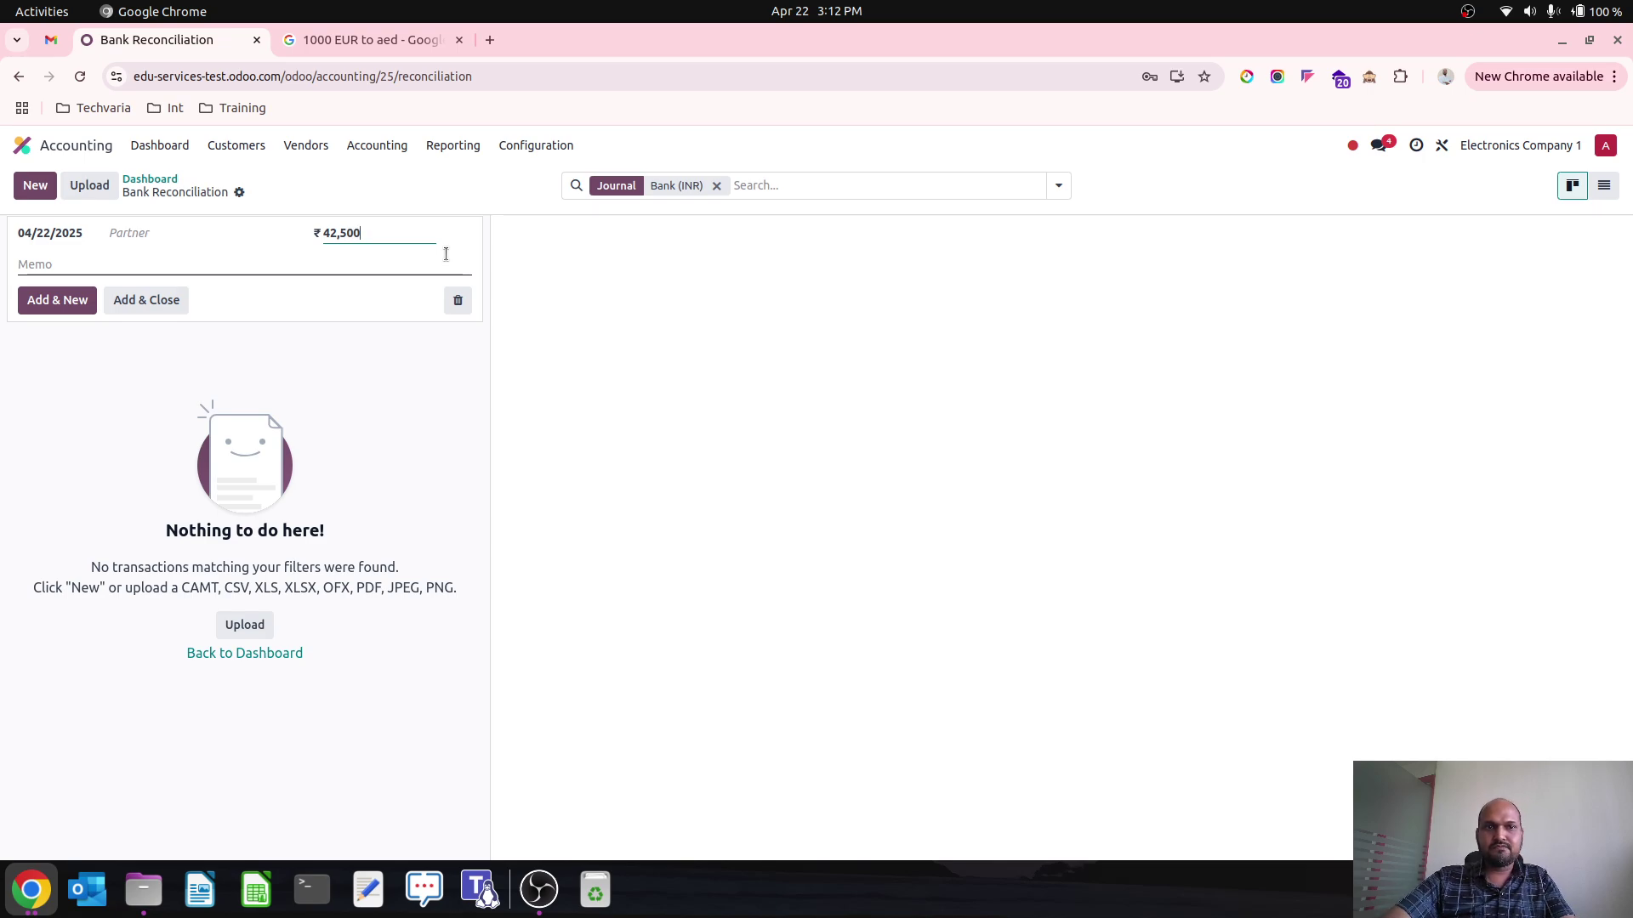
- Enter the memo "received from USD bank" for the INR transaction and add it to the statement
key(Tab)
text(re)
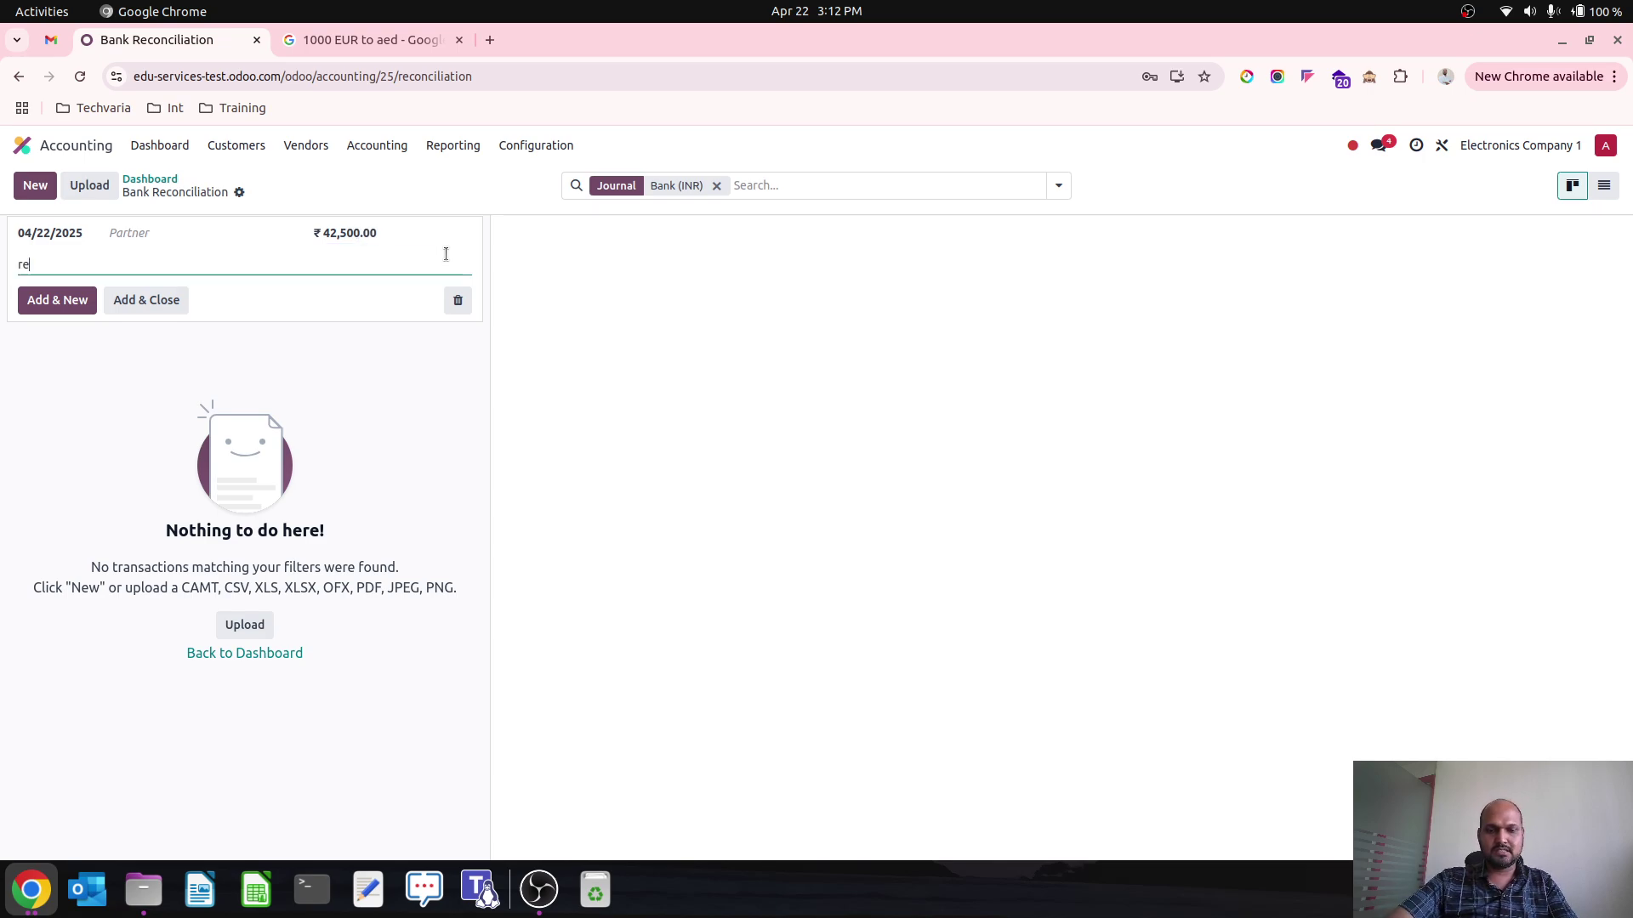
text(ceived from USD bank)
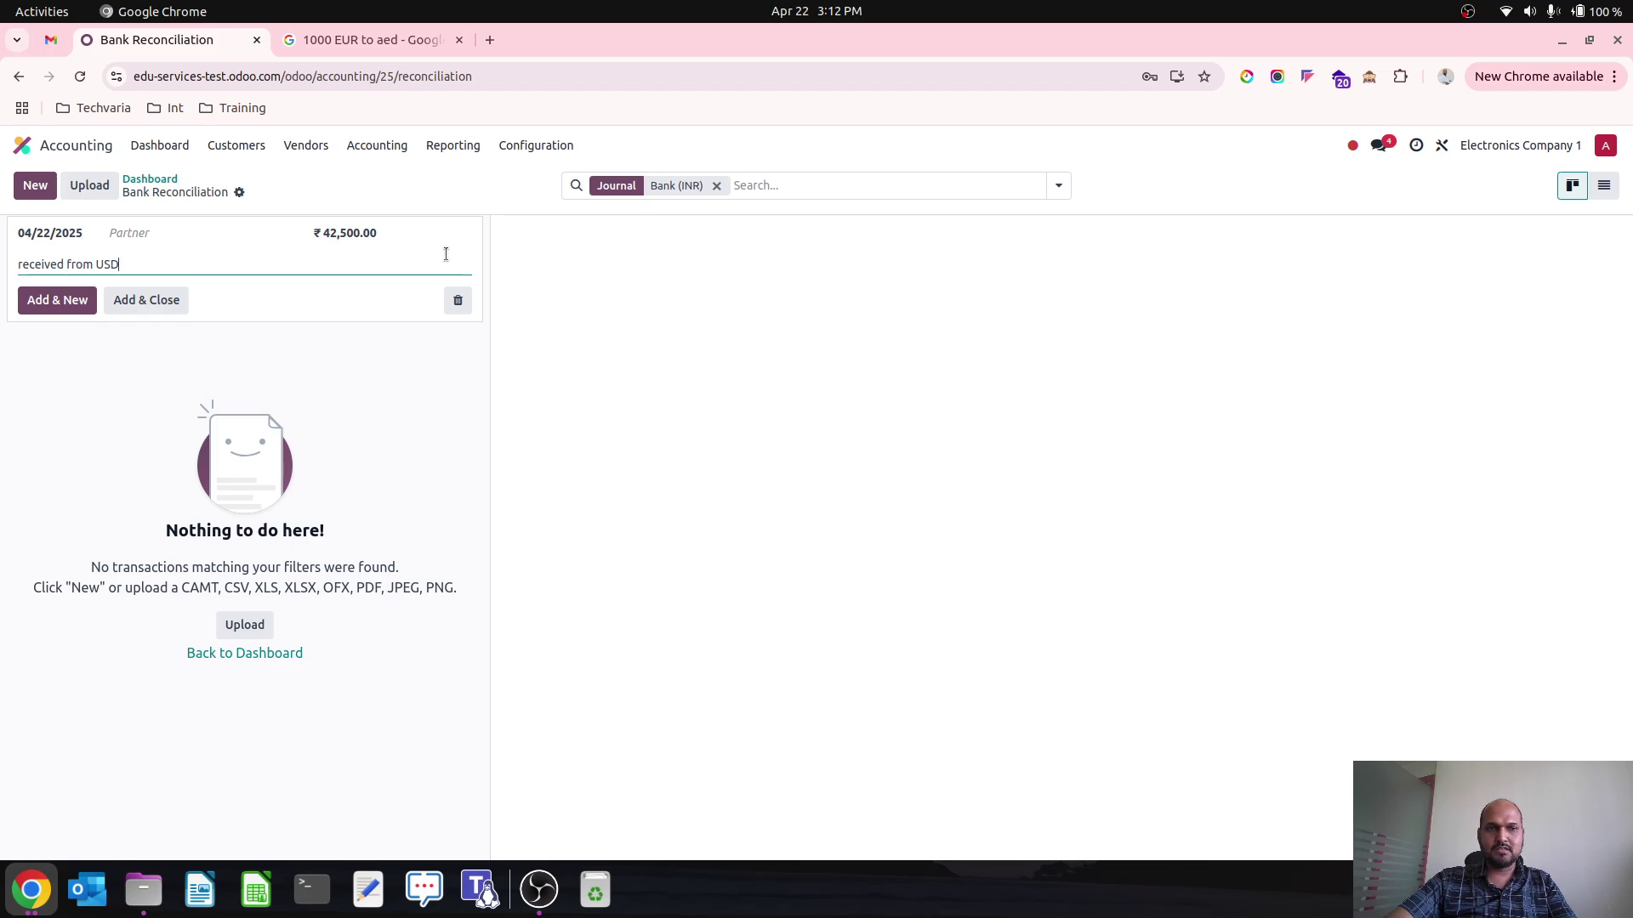
click(147, 299)
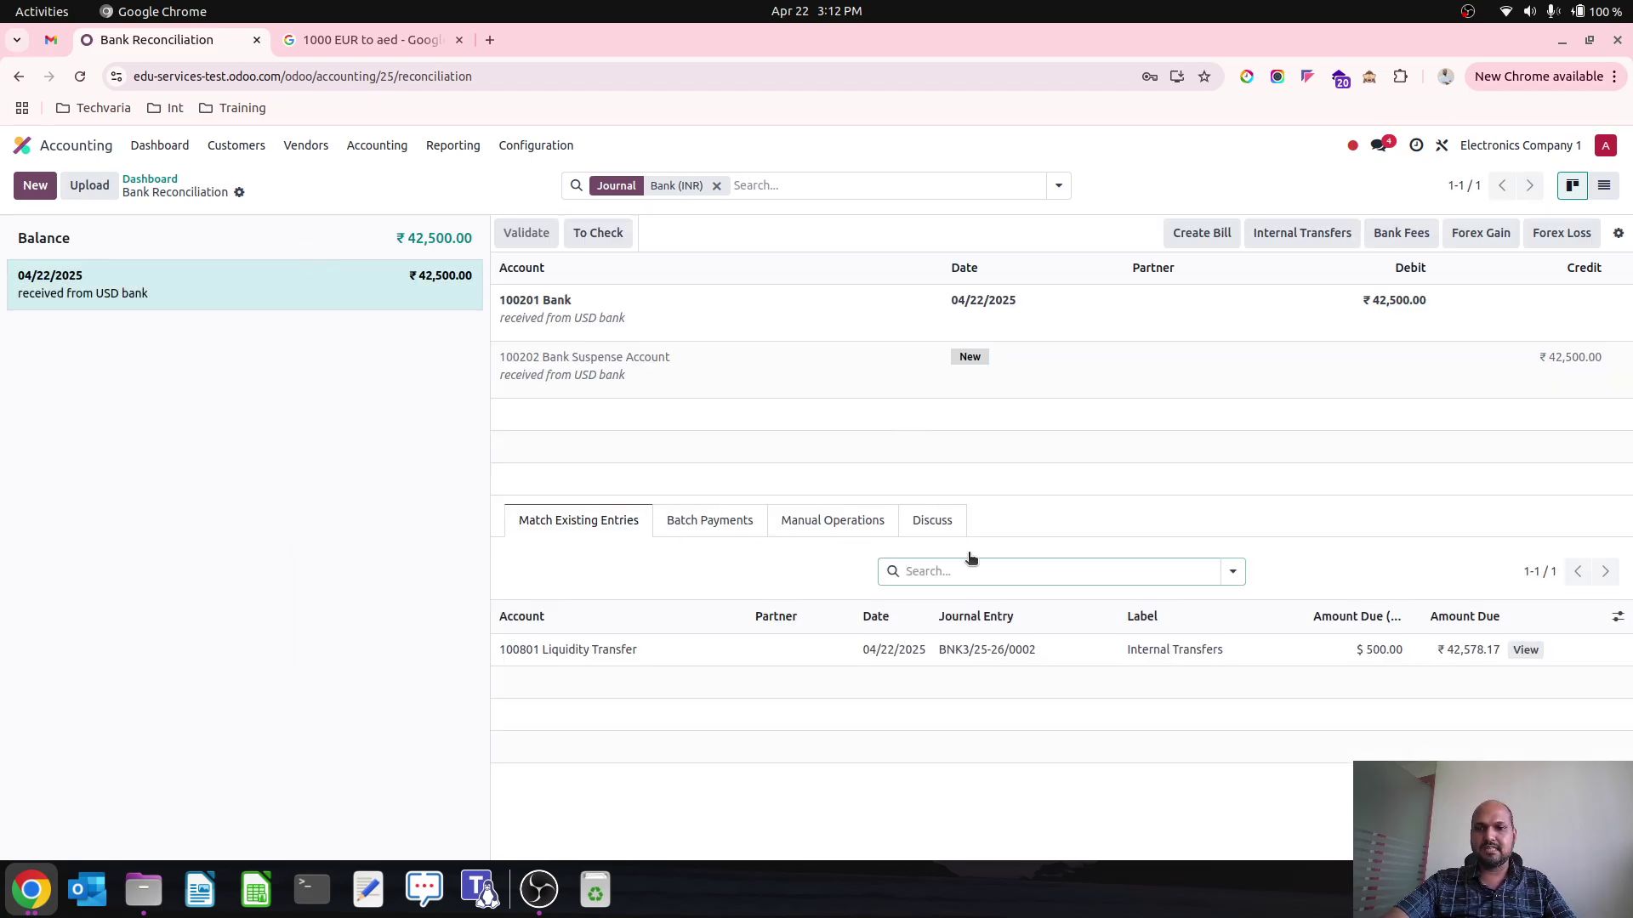
- Match the INR transaction with the Liquidity Transfer entry and set that line's company-currency amount to -42,578.17
click(1047, 651)
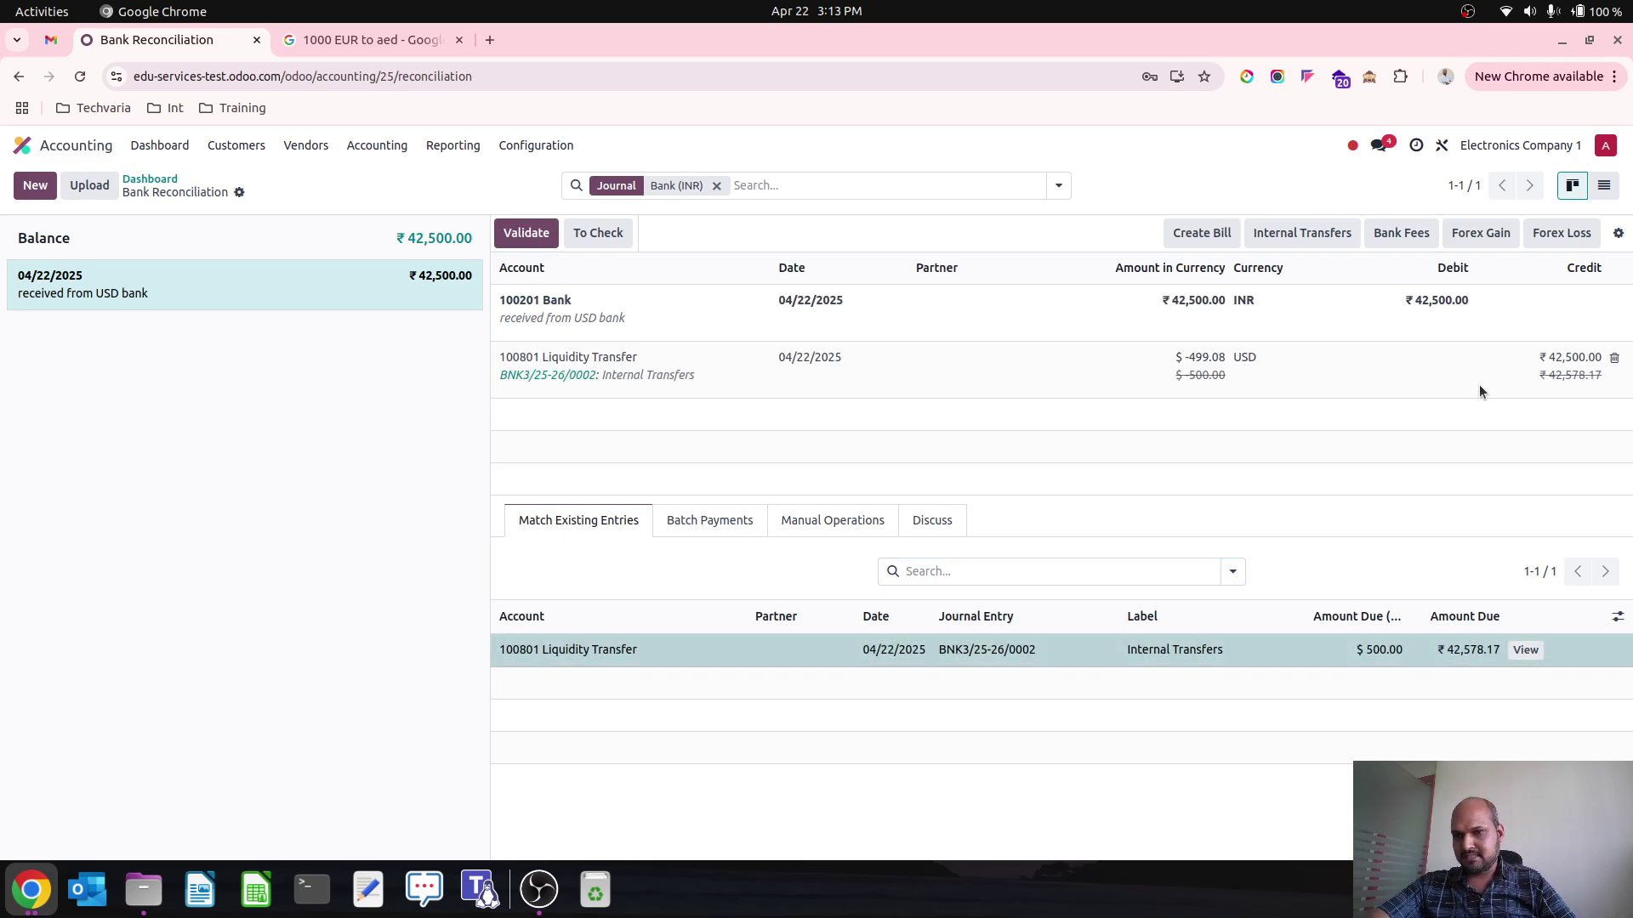
click(1576, 371)
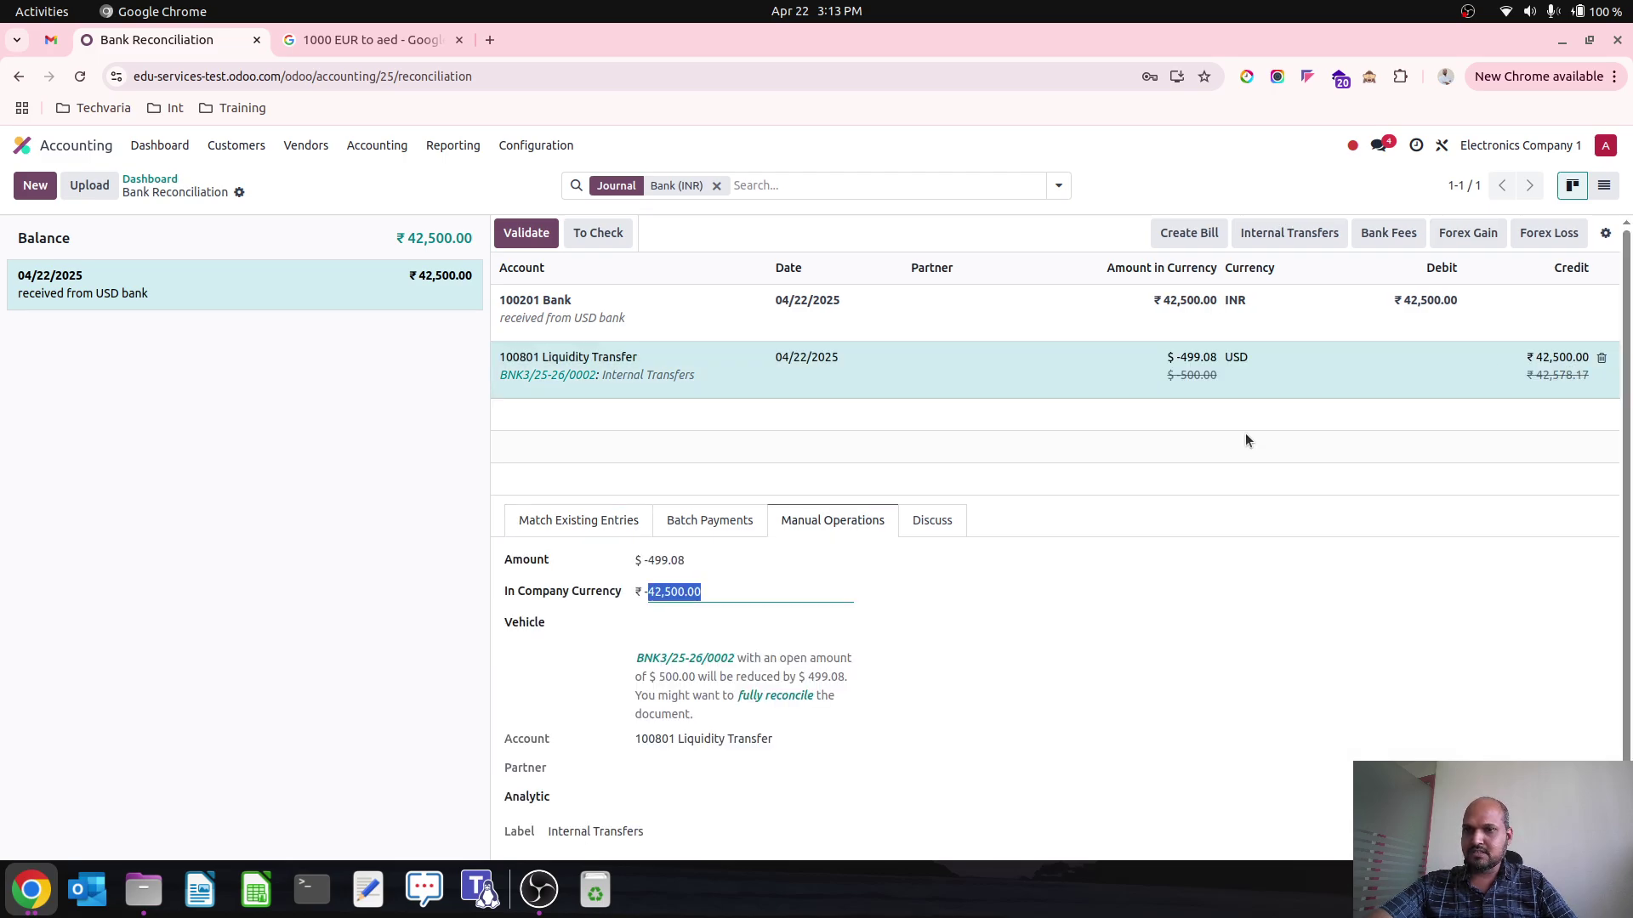
text(42578.17)
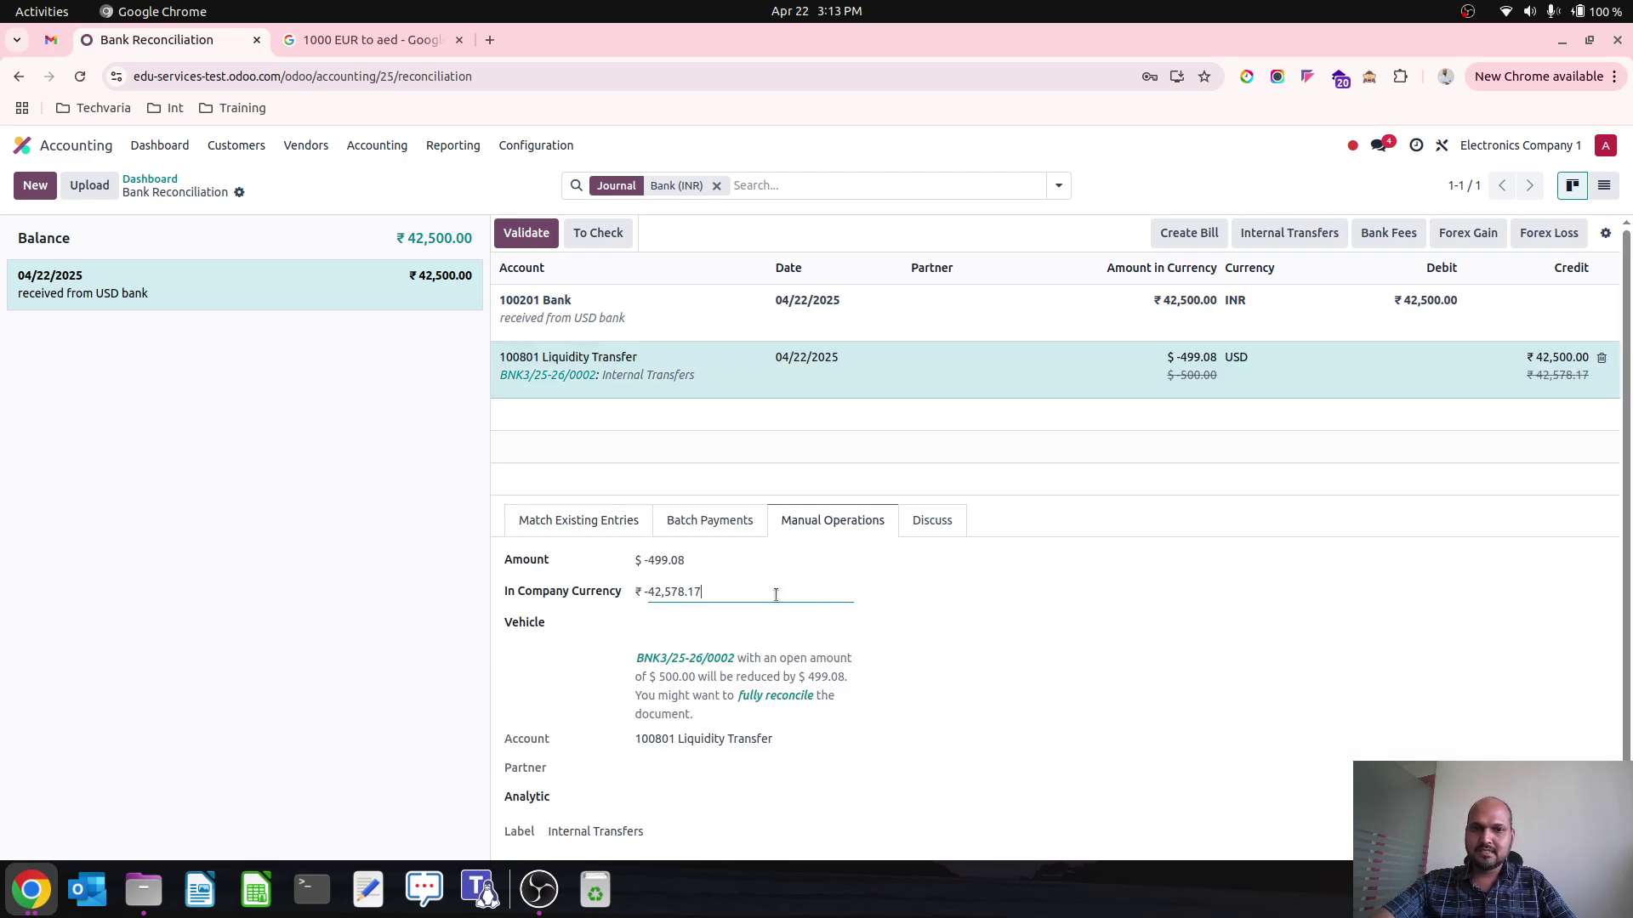
click(925, 626)
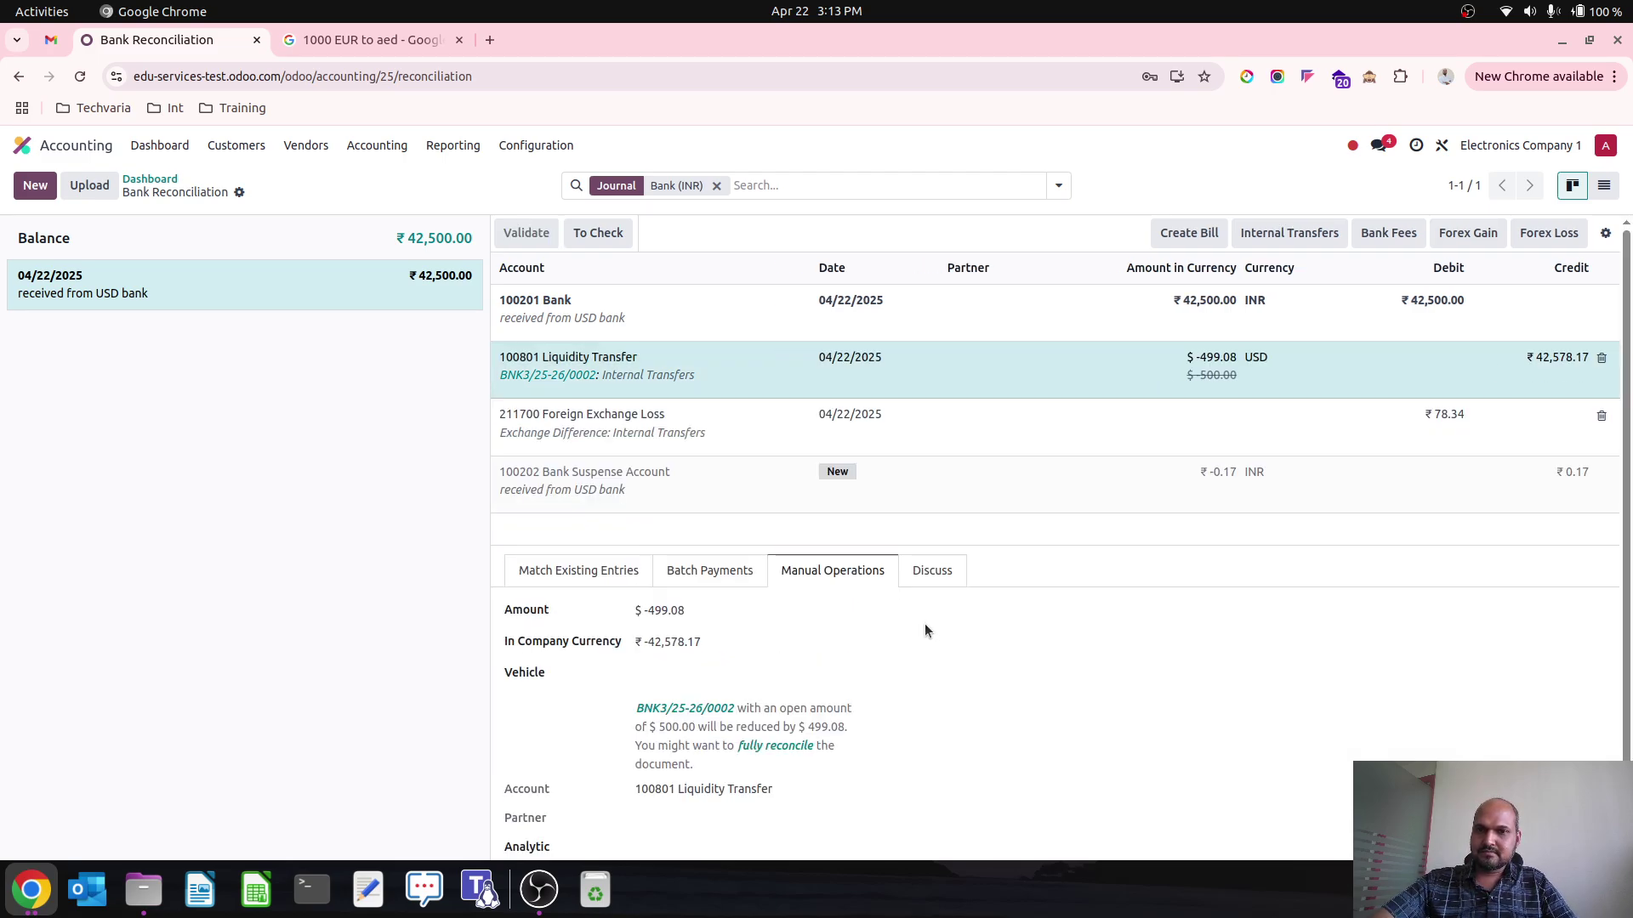
- Set the Foreign Exchange Loss line's company-currency amount to -78.17
click(1488, 428)
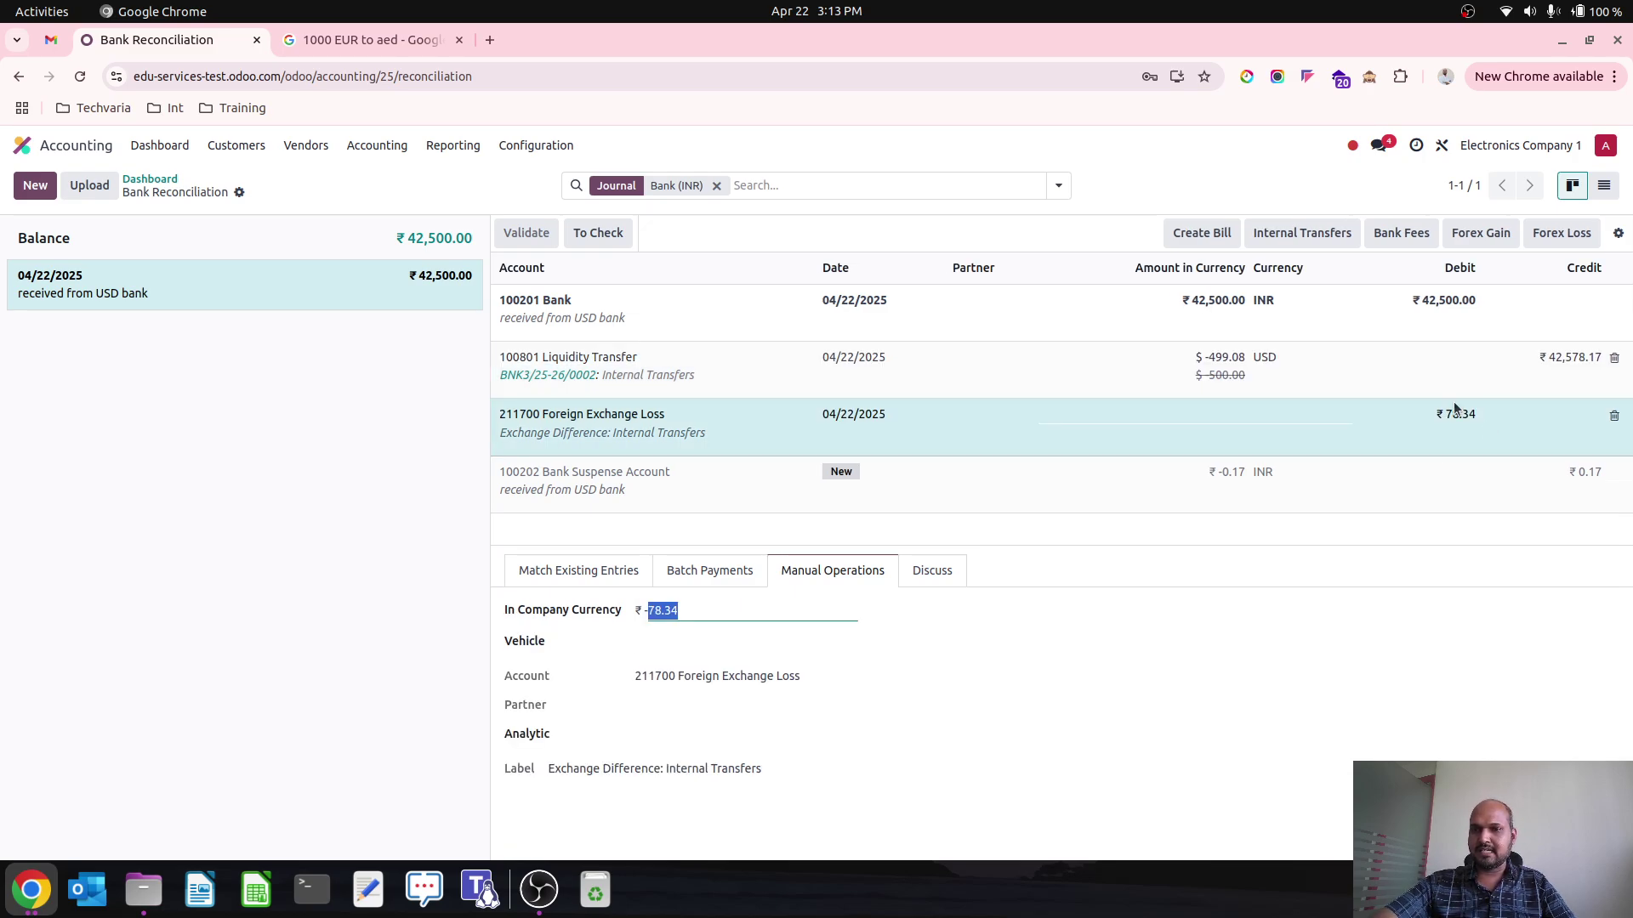
click(734, 604)
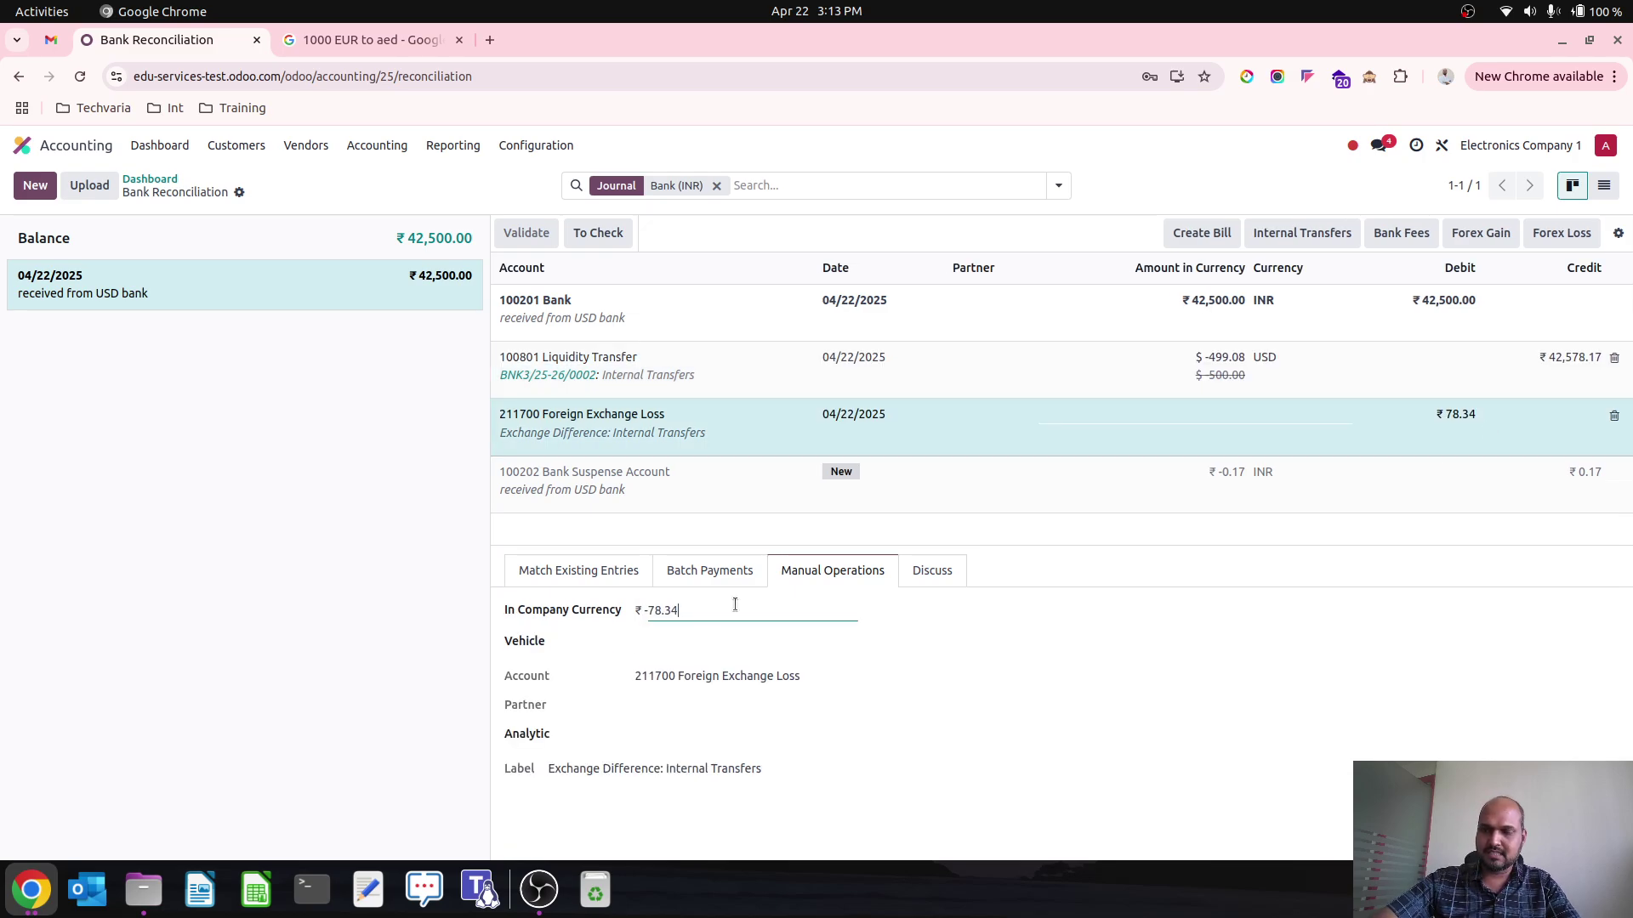
key(BackSpace)
text(17)
key(Tab)
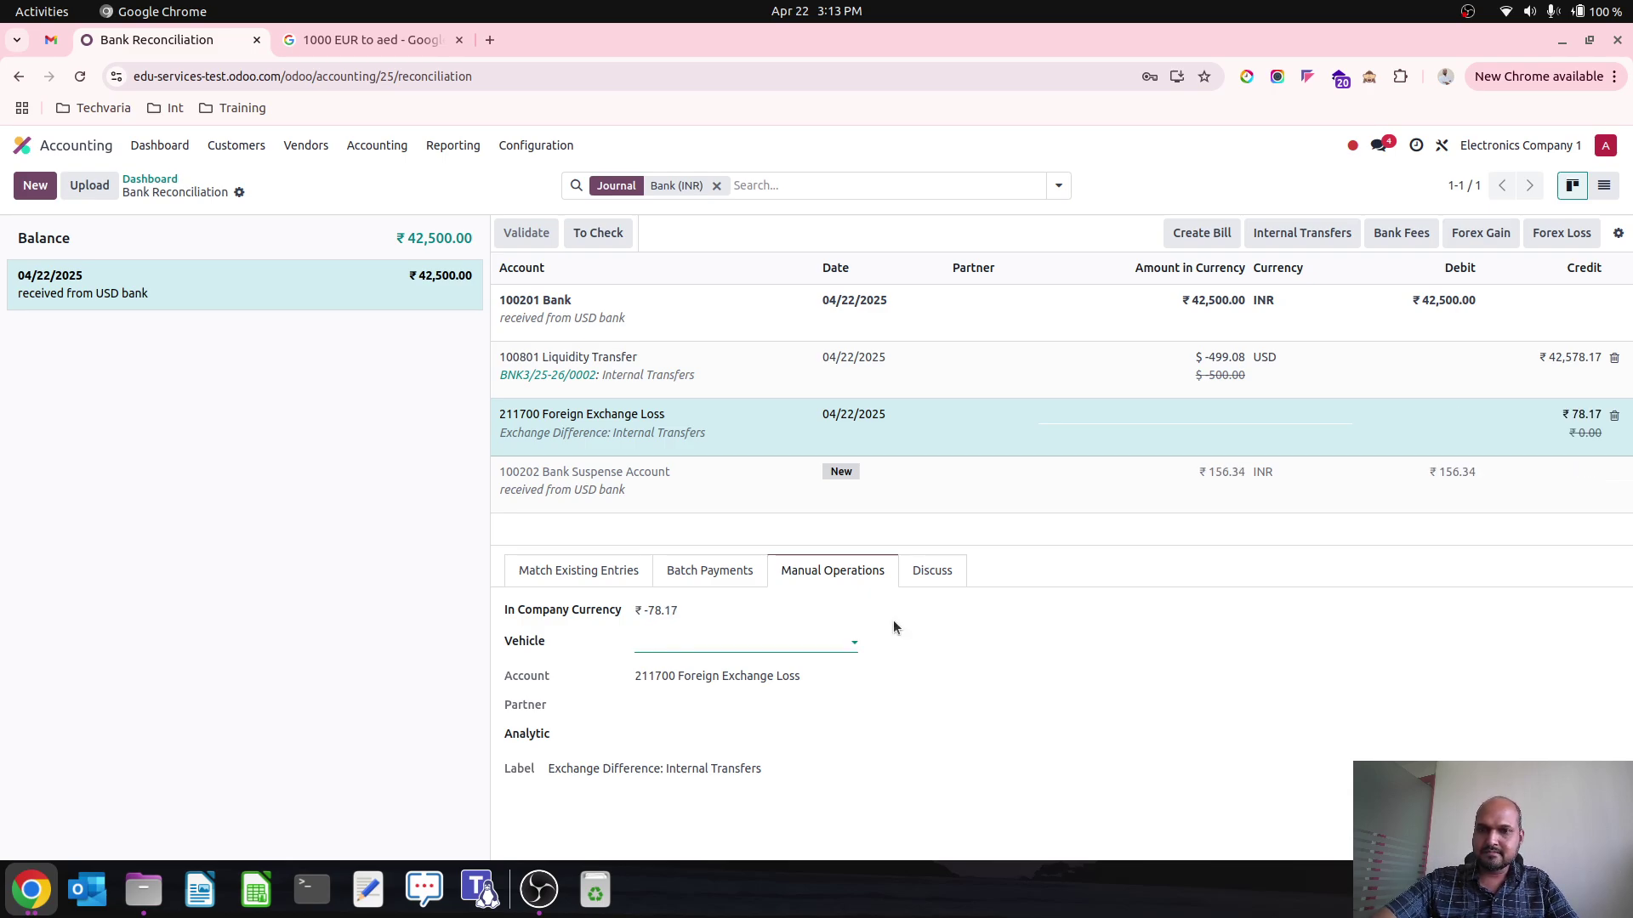
- Change the Foreign Exchange Loss line's company-currency amount to -78.34 and check it against the Bank Suspense Account line
double_click(739, 613)
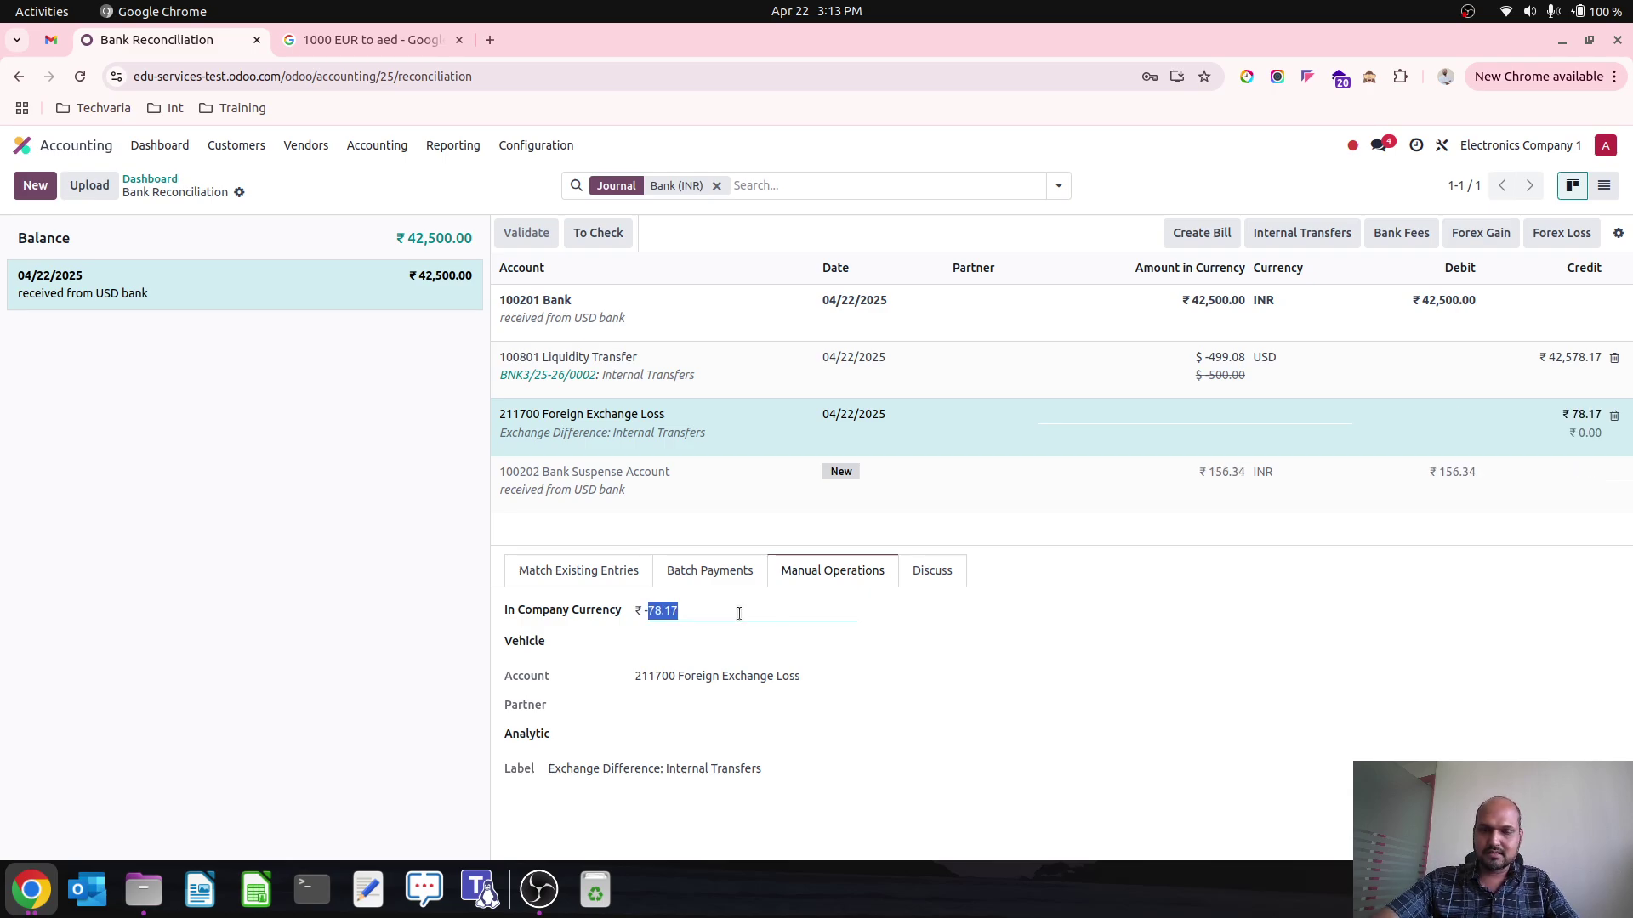
text(78.34)
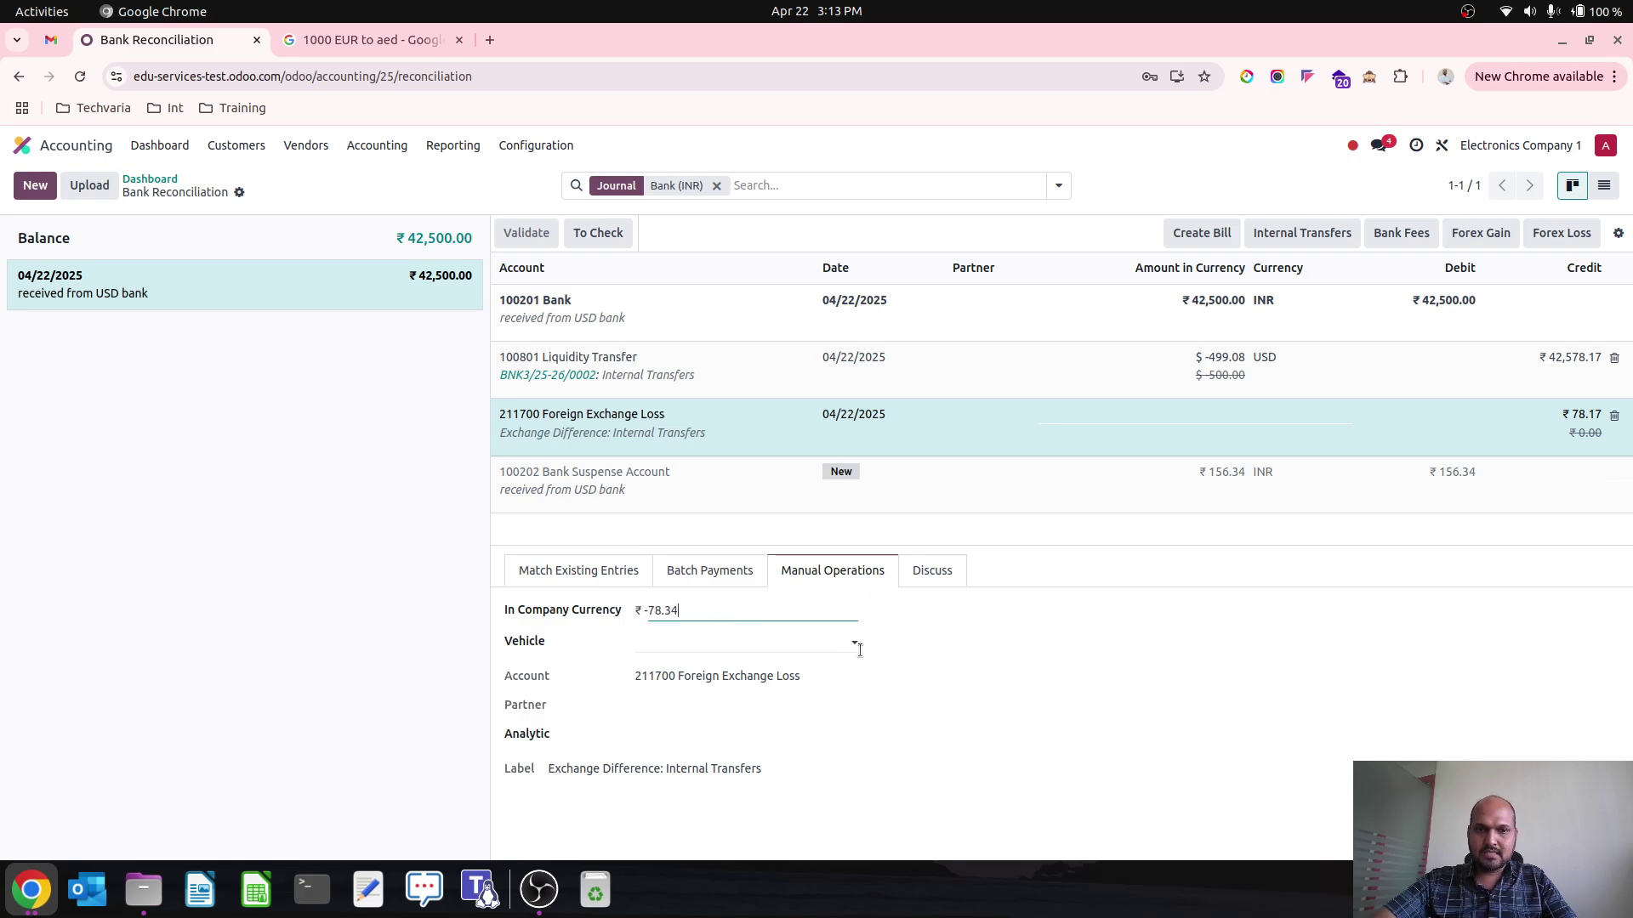
click(972, 687)
click(1510, 466)
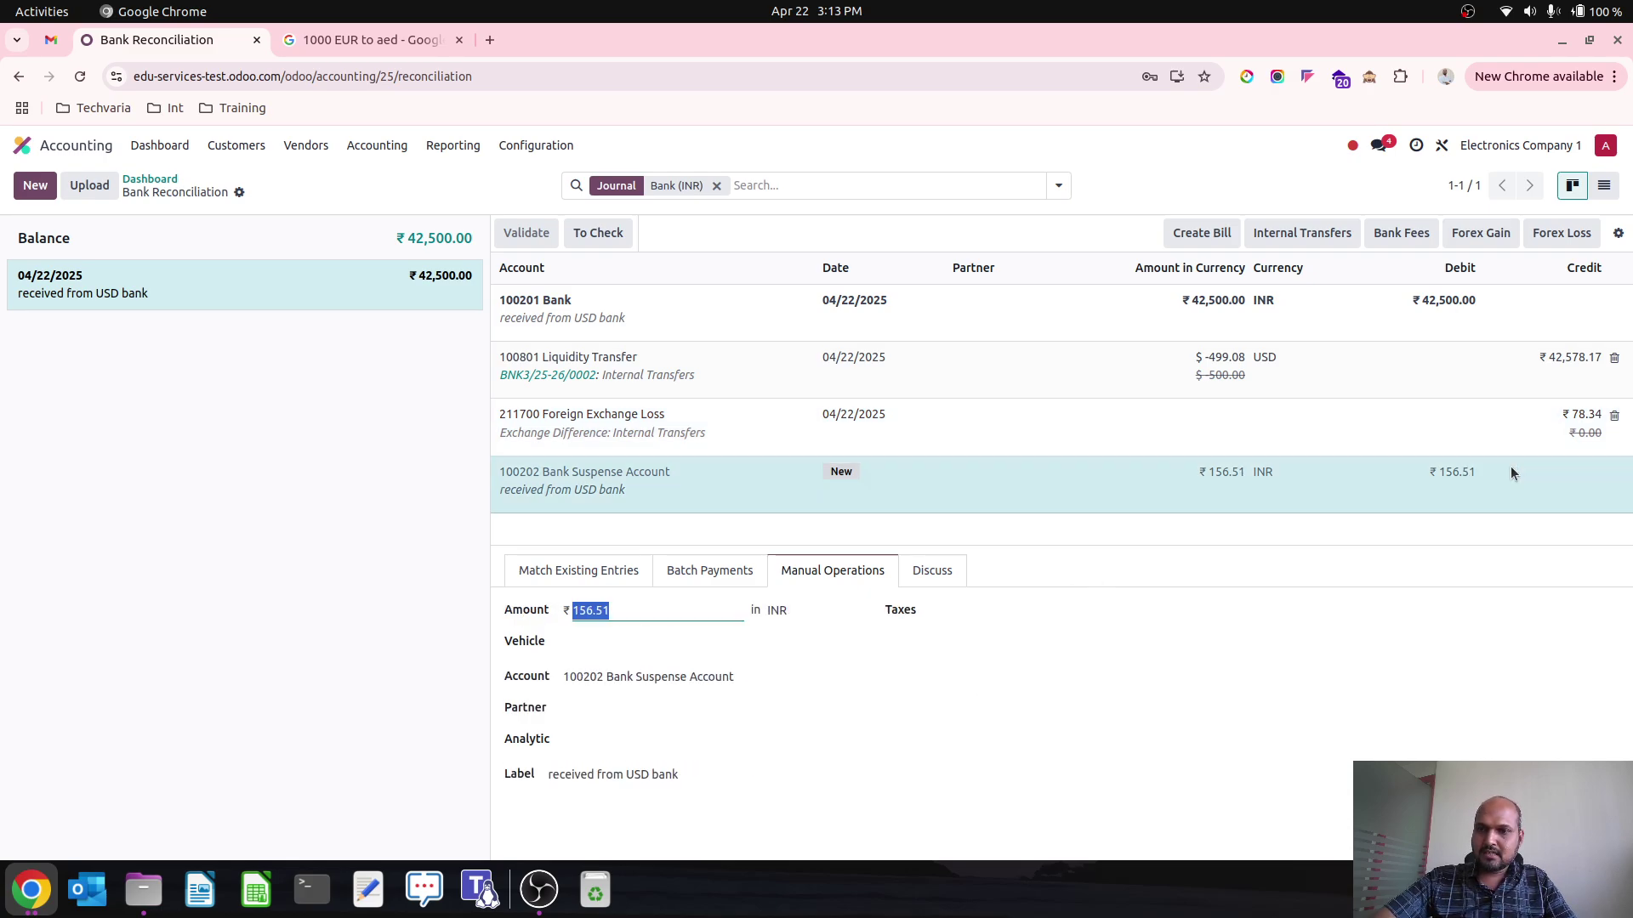
click(1539, 420)
click(770, 600)
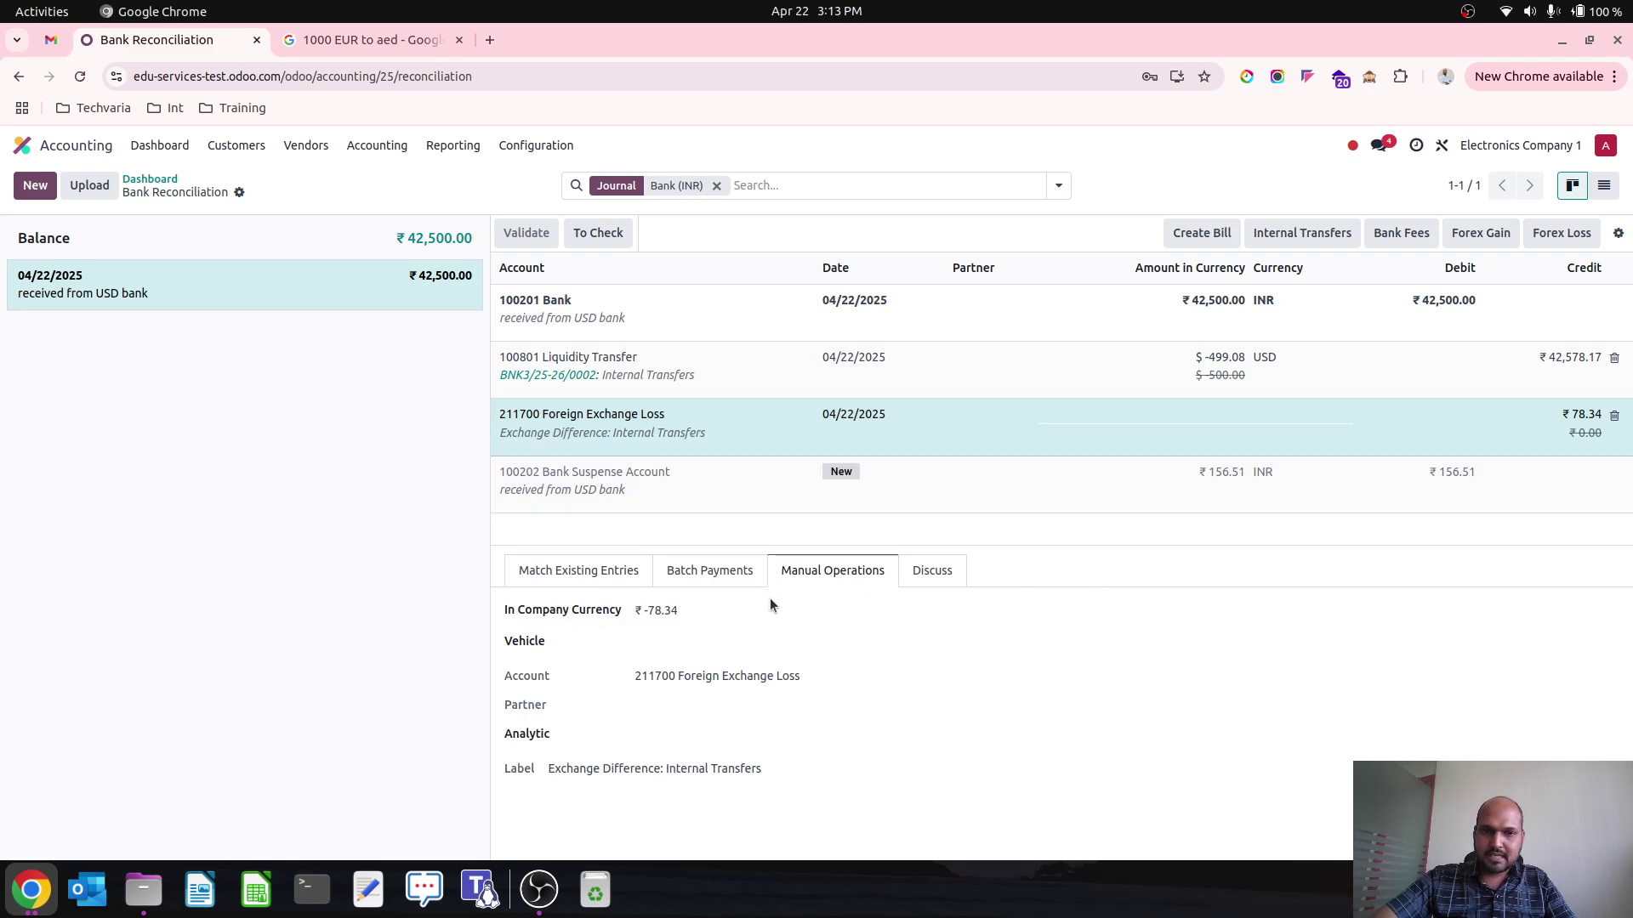
double_click(717, 613)
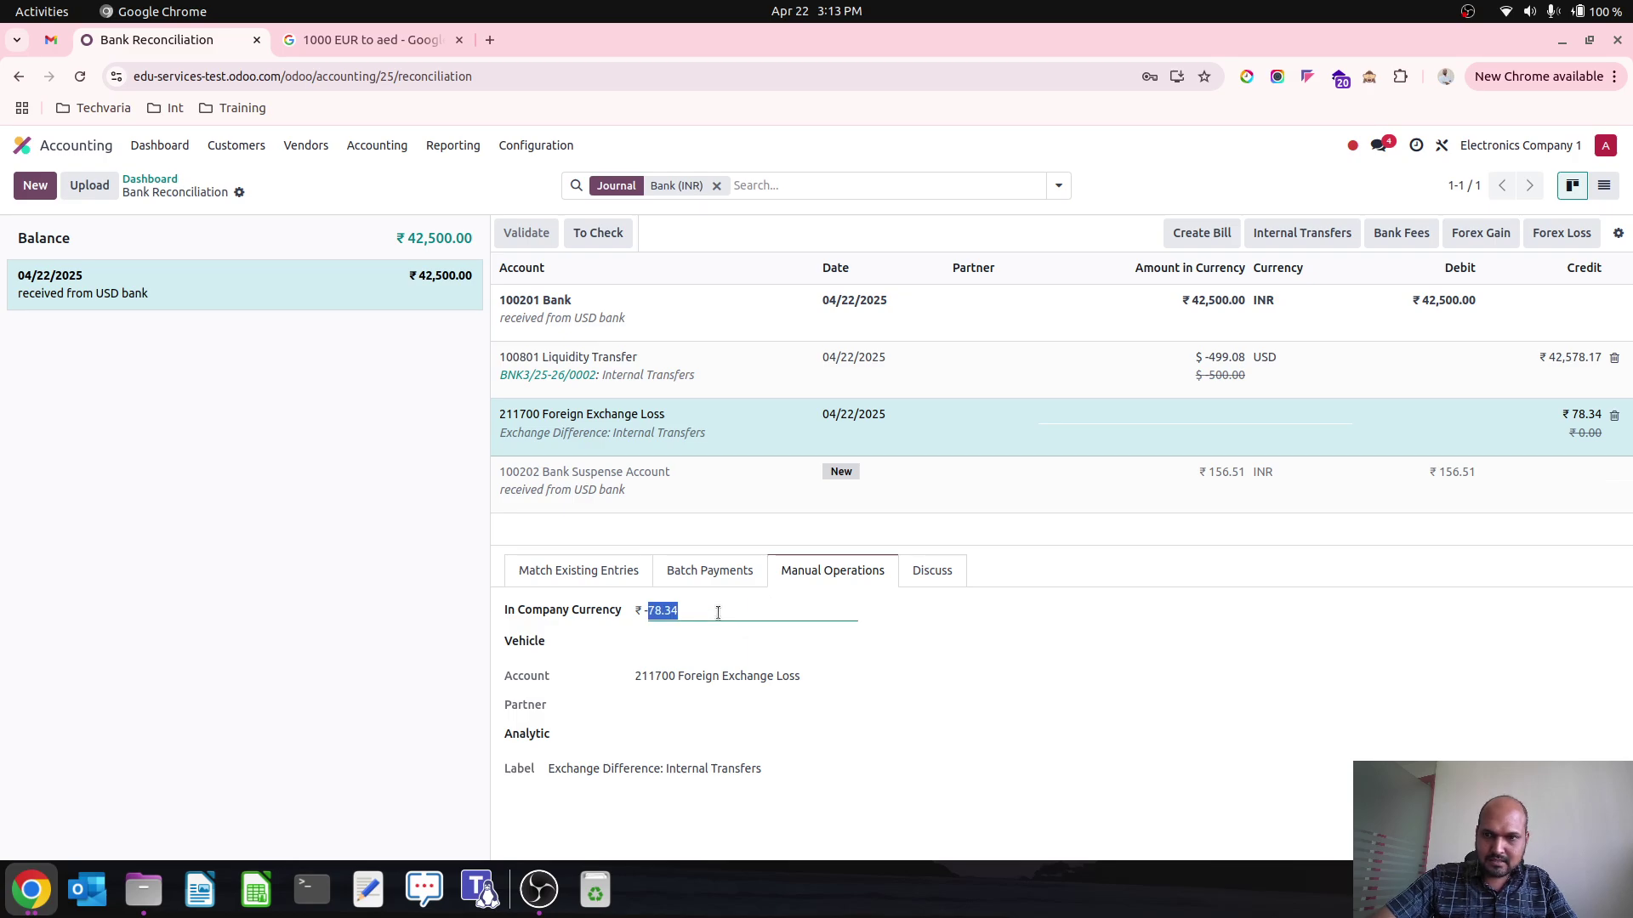
click(718, 613)
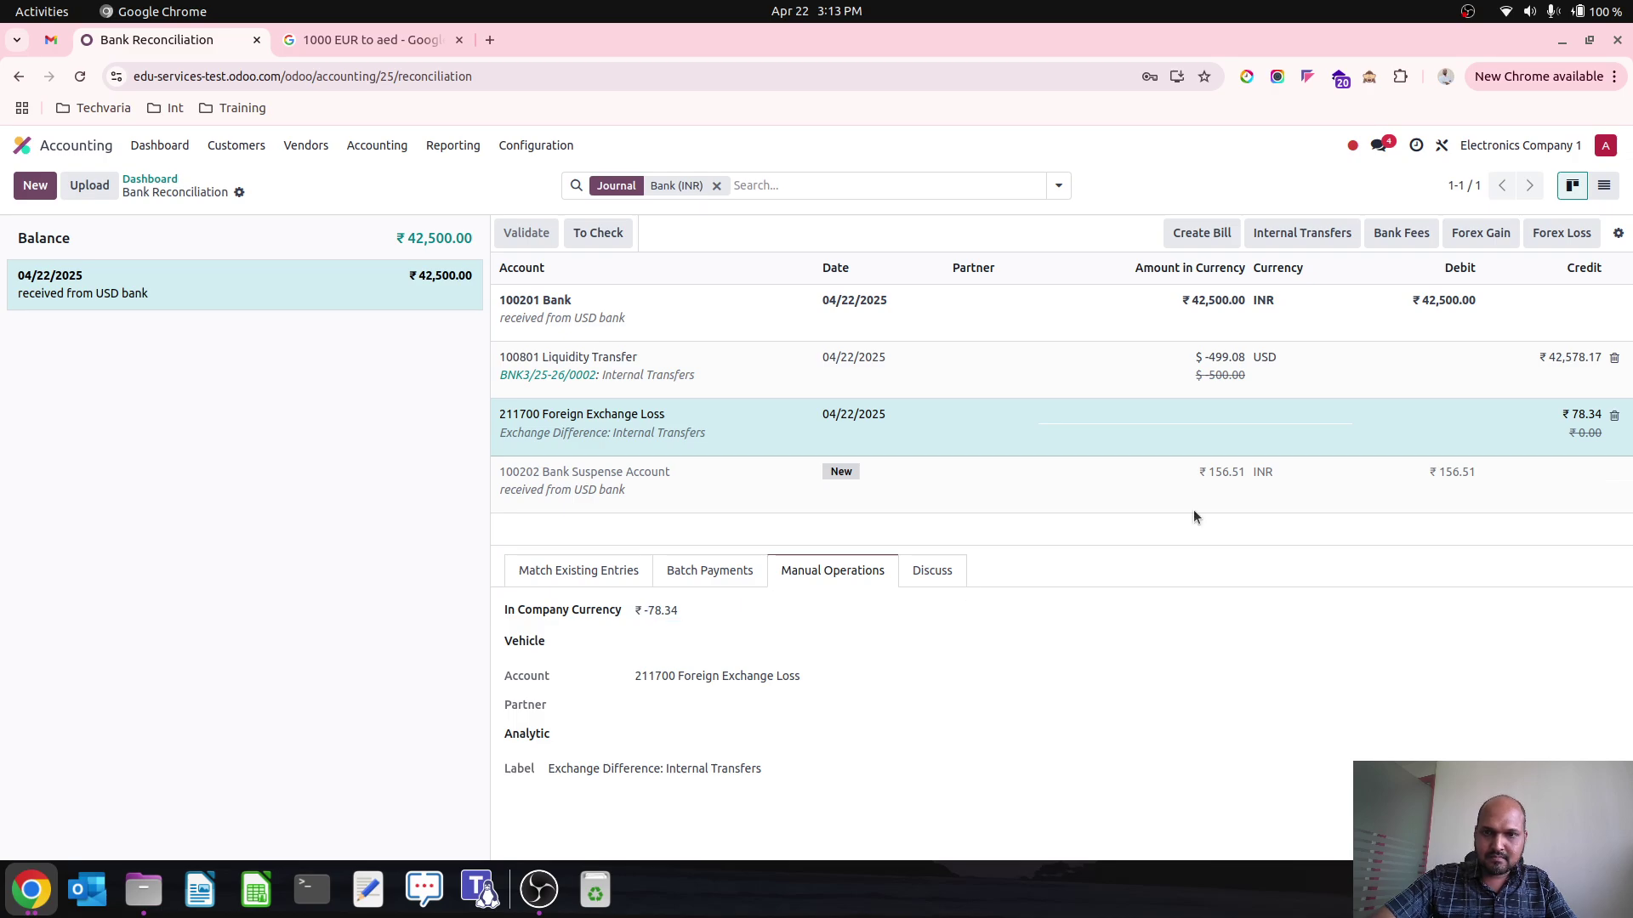
click(1229, 482)
click(1483, 430)
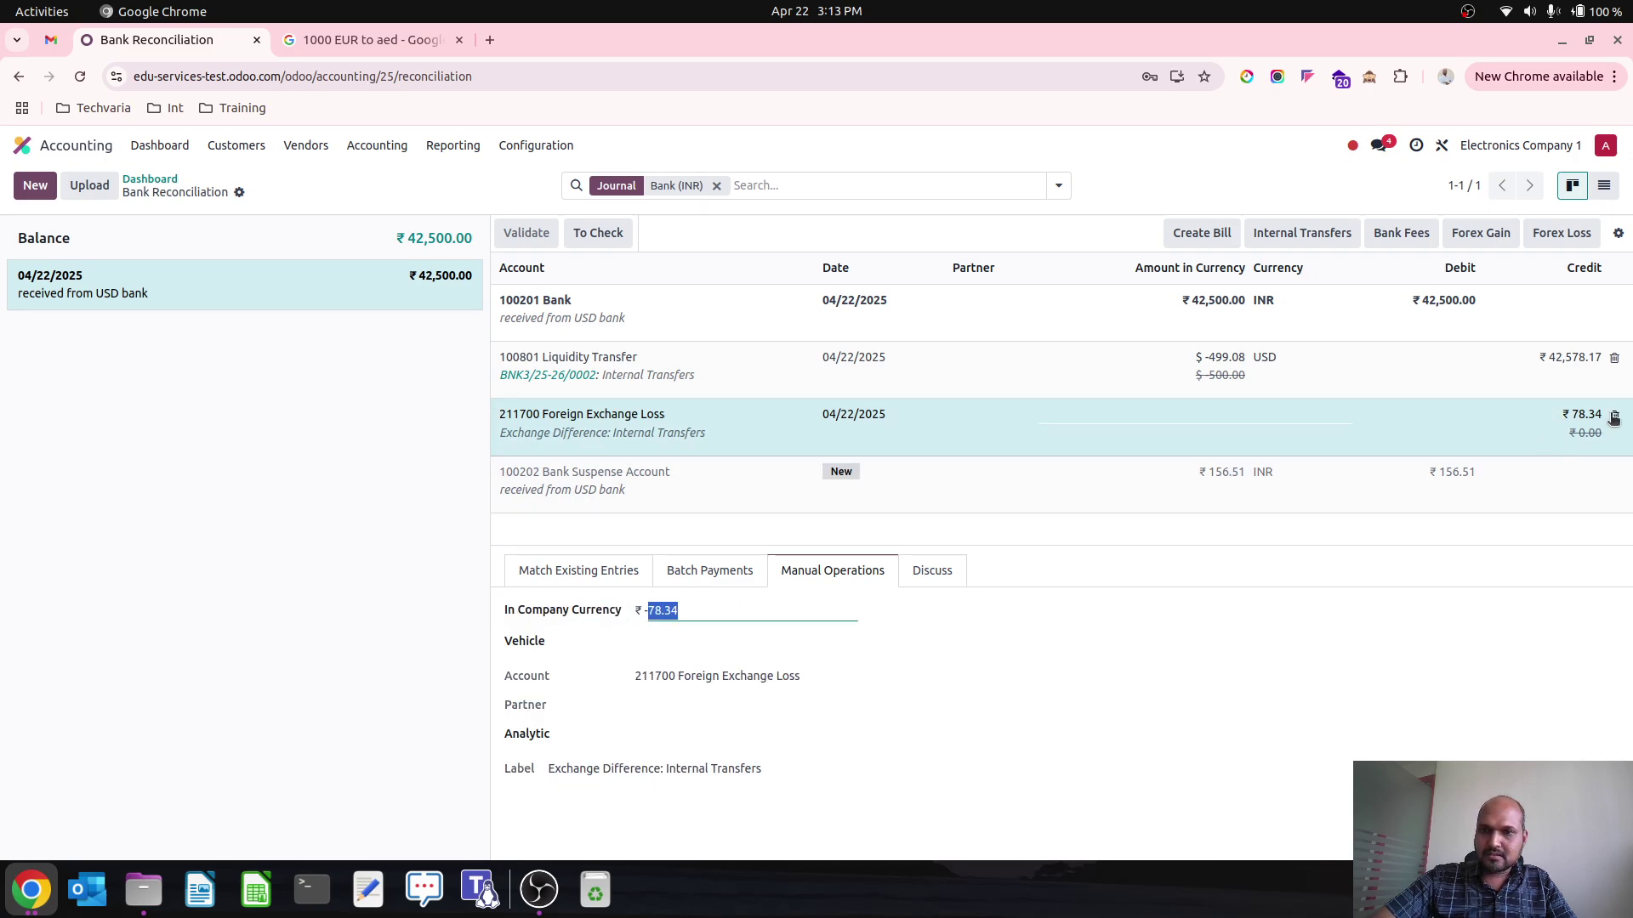
- Replace the Foreign Exchange Loss line with a Bank Fees entry for the remaining difference and validate the INR transaction
click(1614, 416)
click(1487, 416)
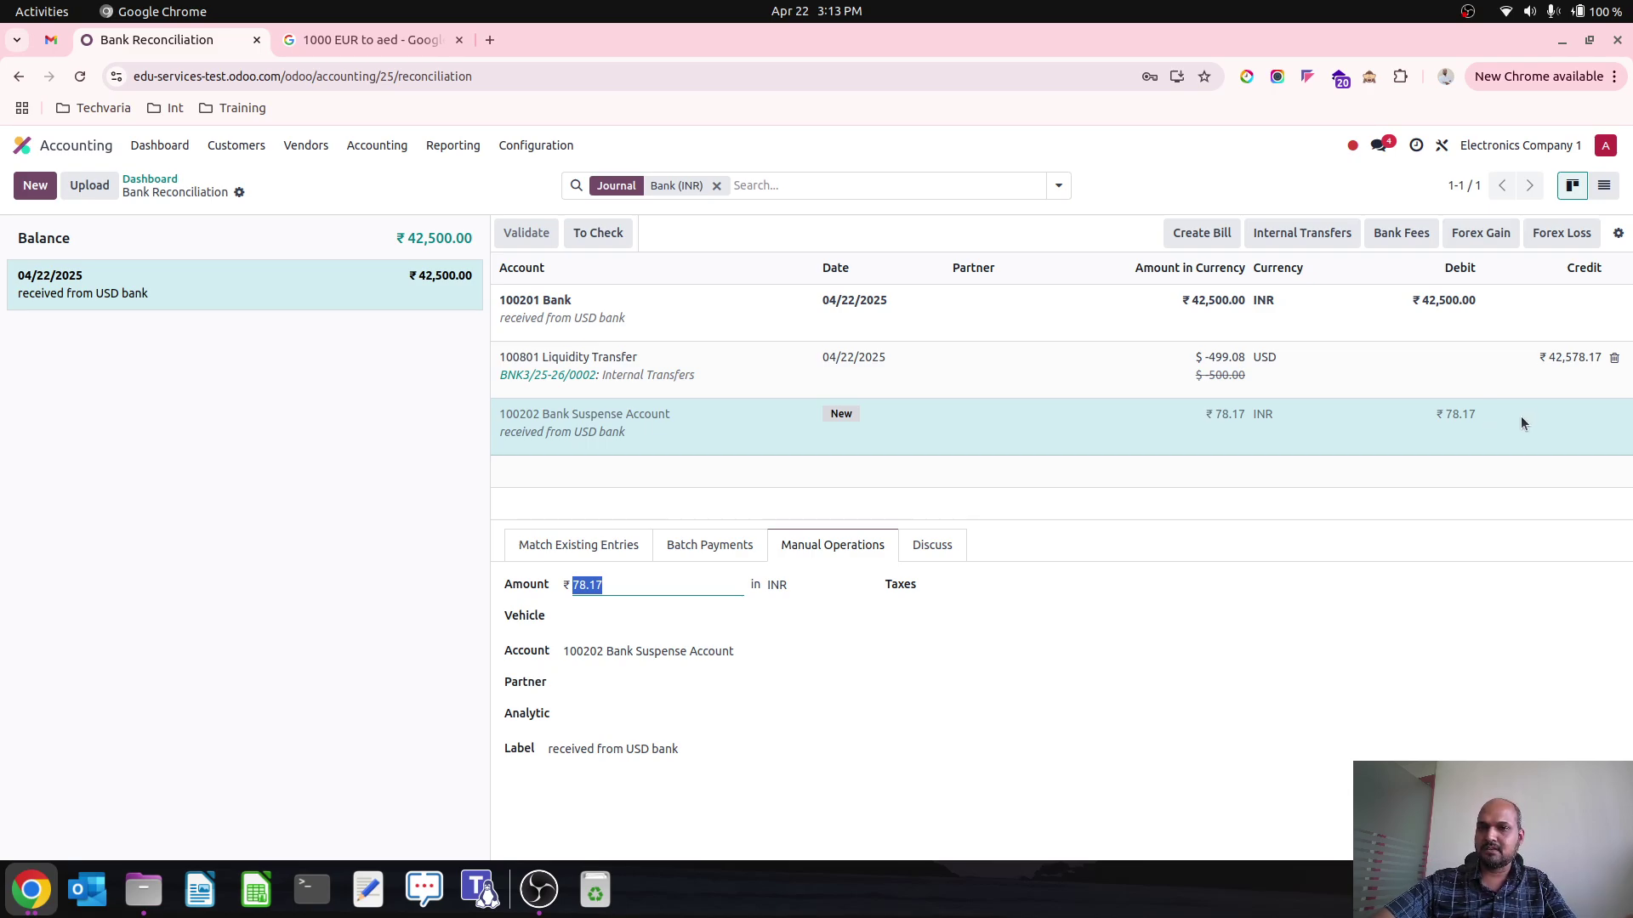
click(1402, 234)
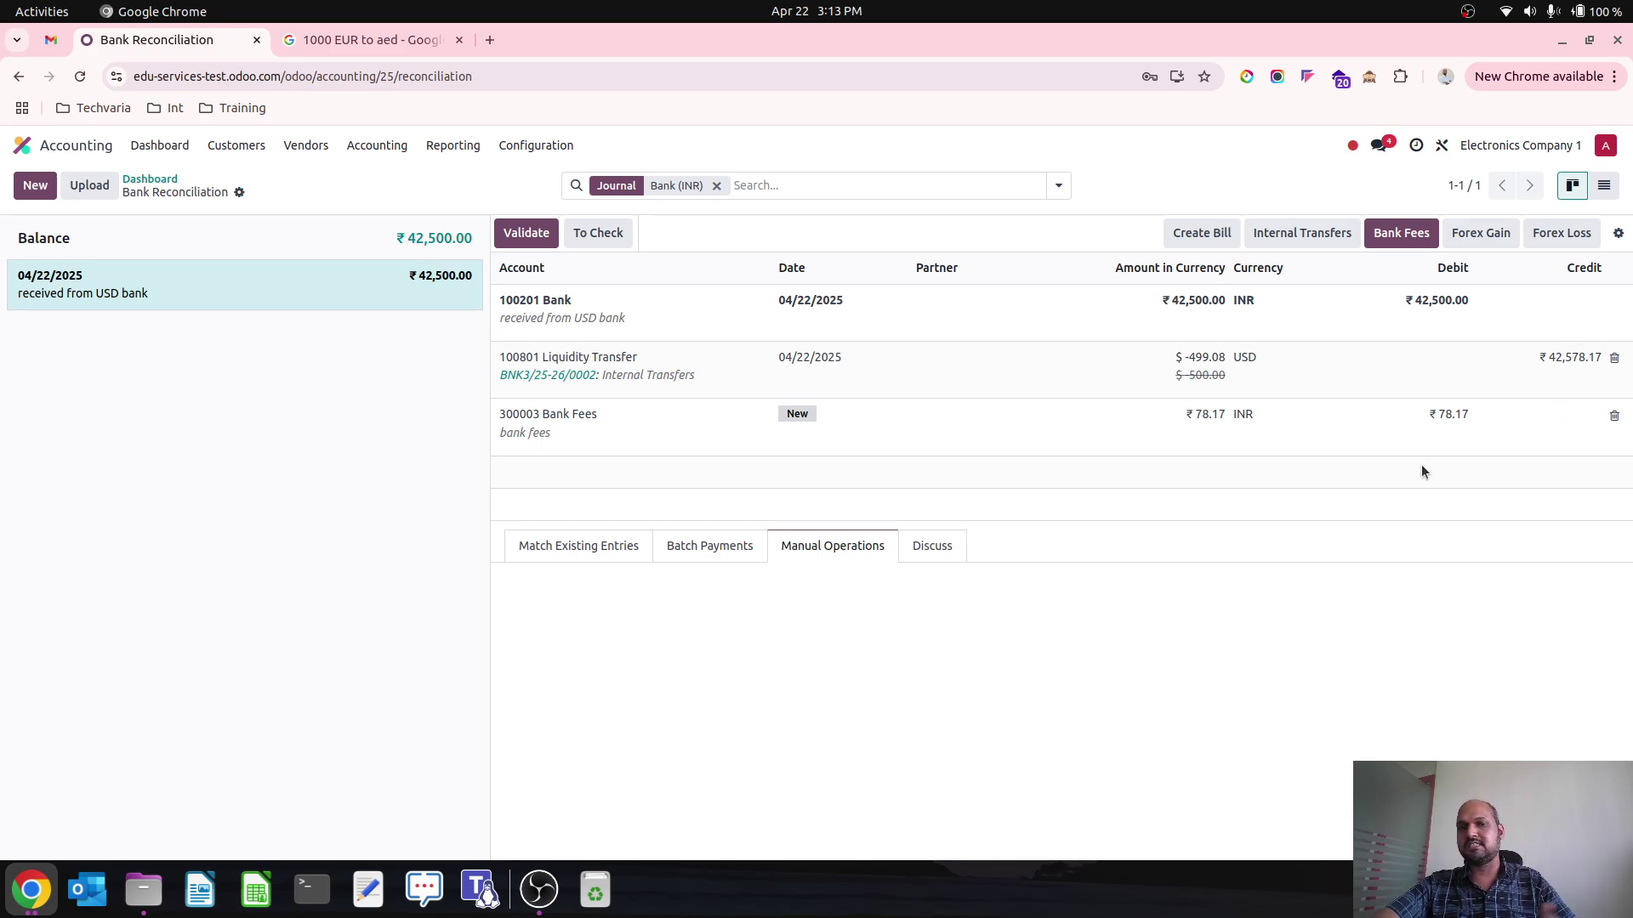
click(523, 235)
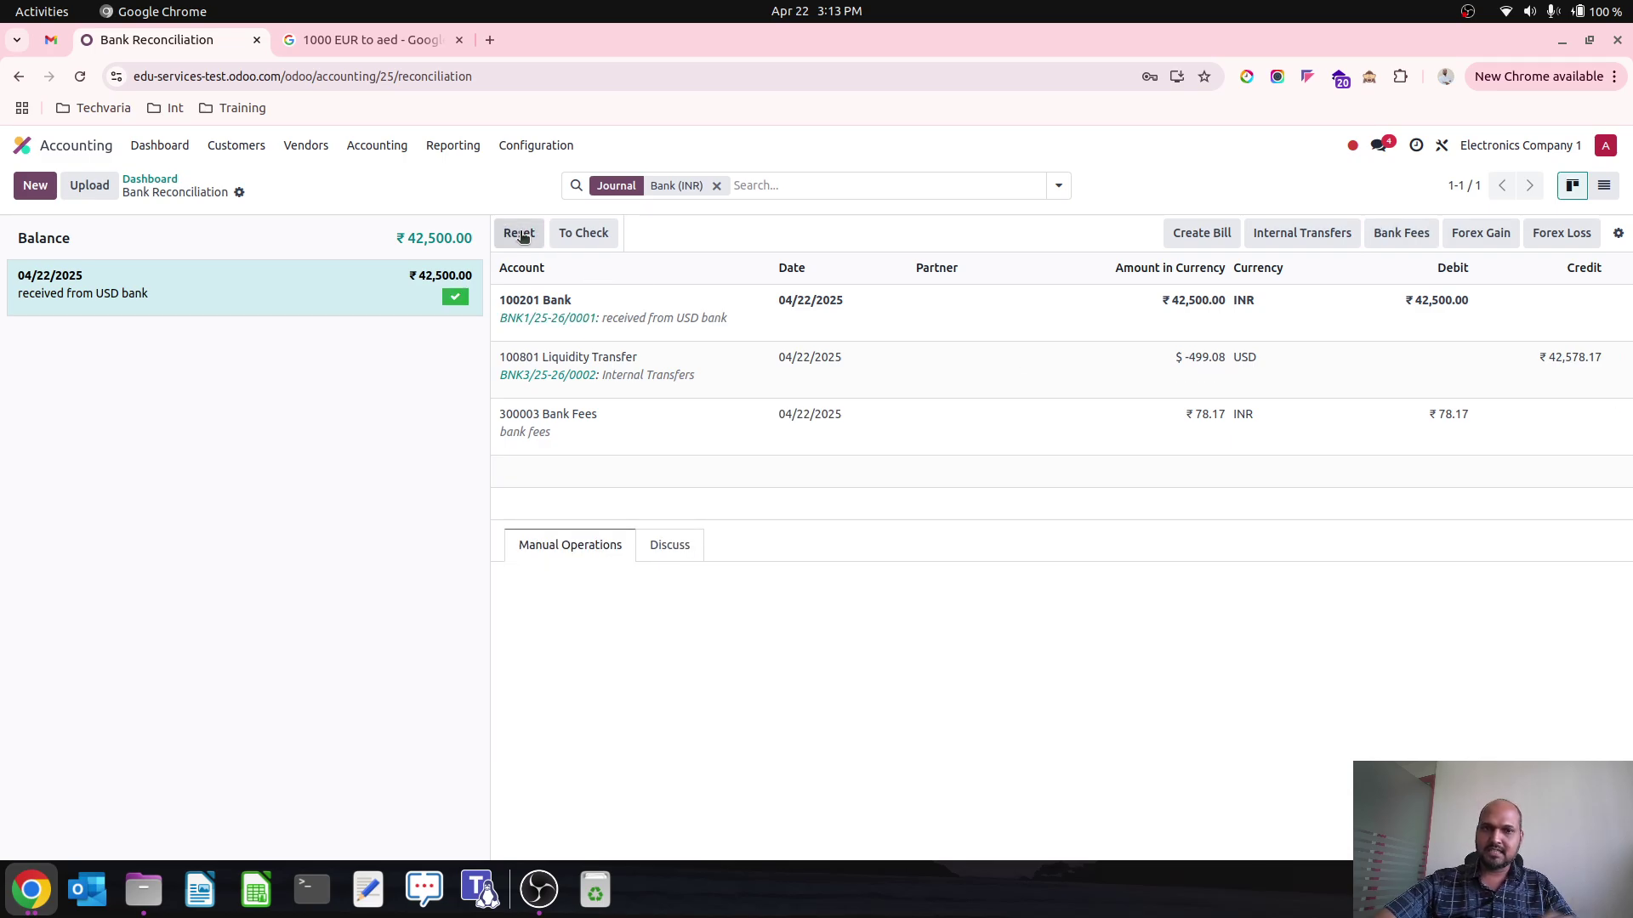
- Leave the bank reconciliation and open the General Ledger report
click(159, 178)
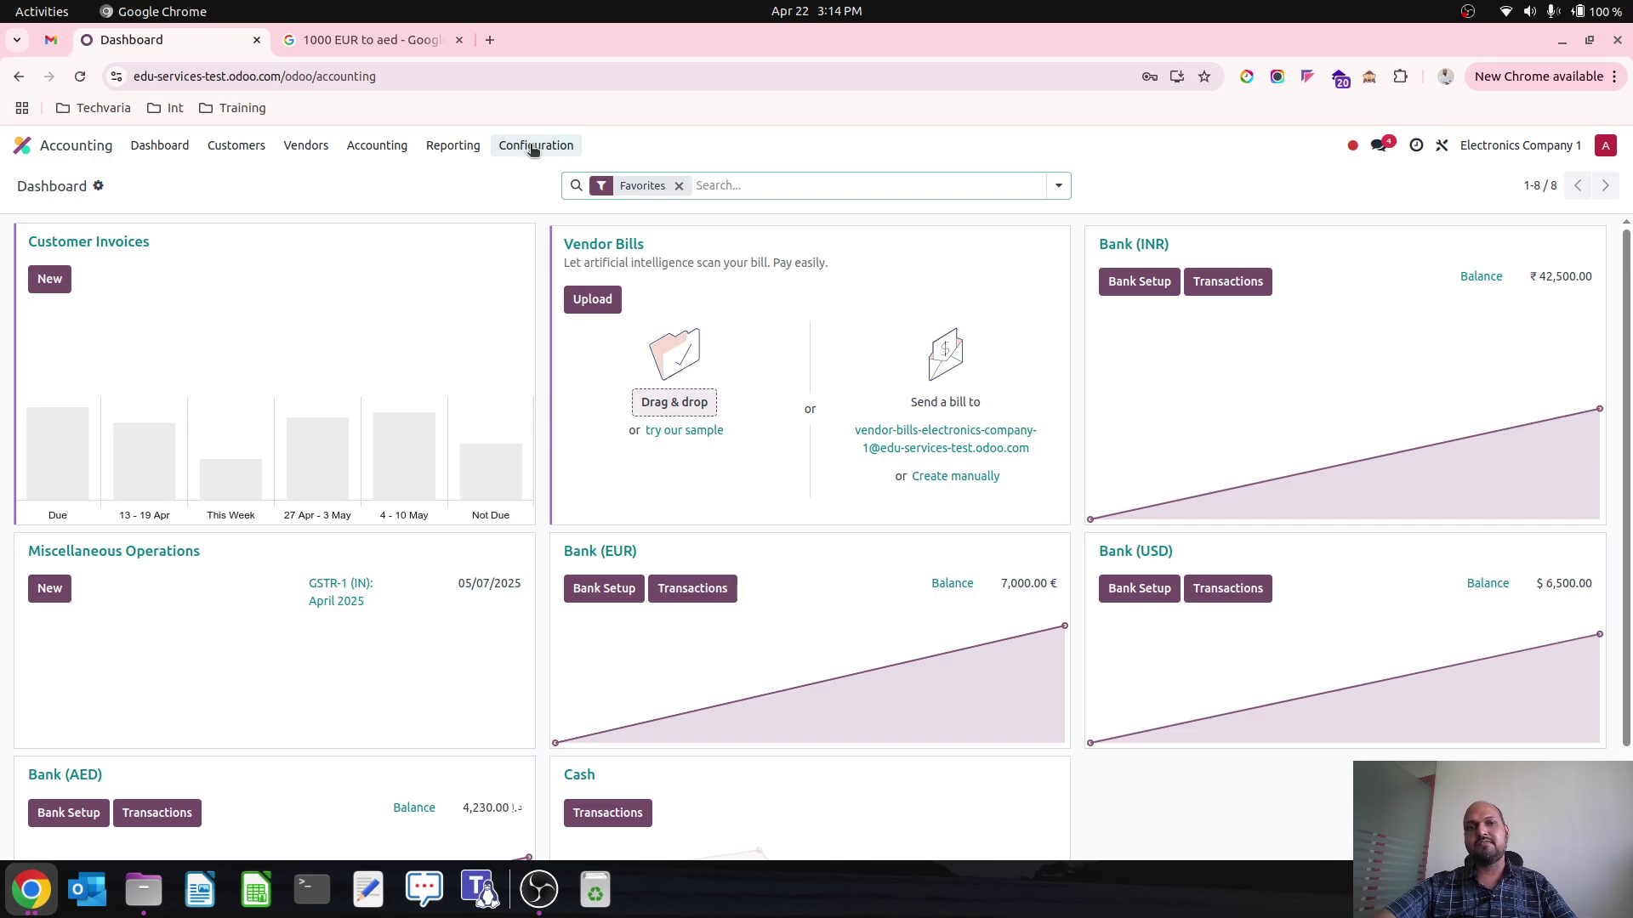
click(532, 149)
click(452, 145)
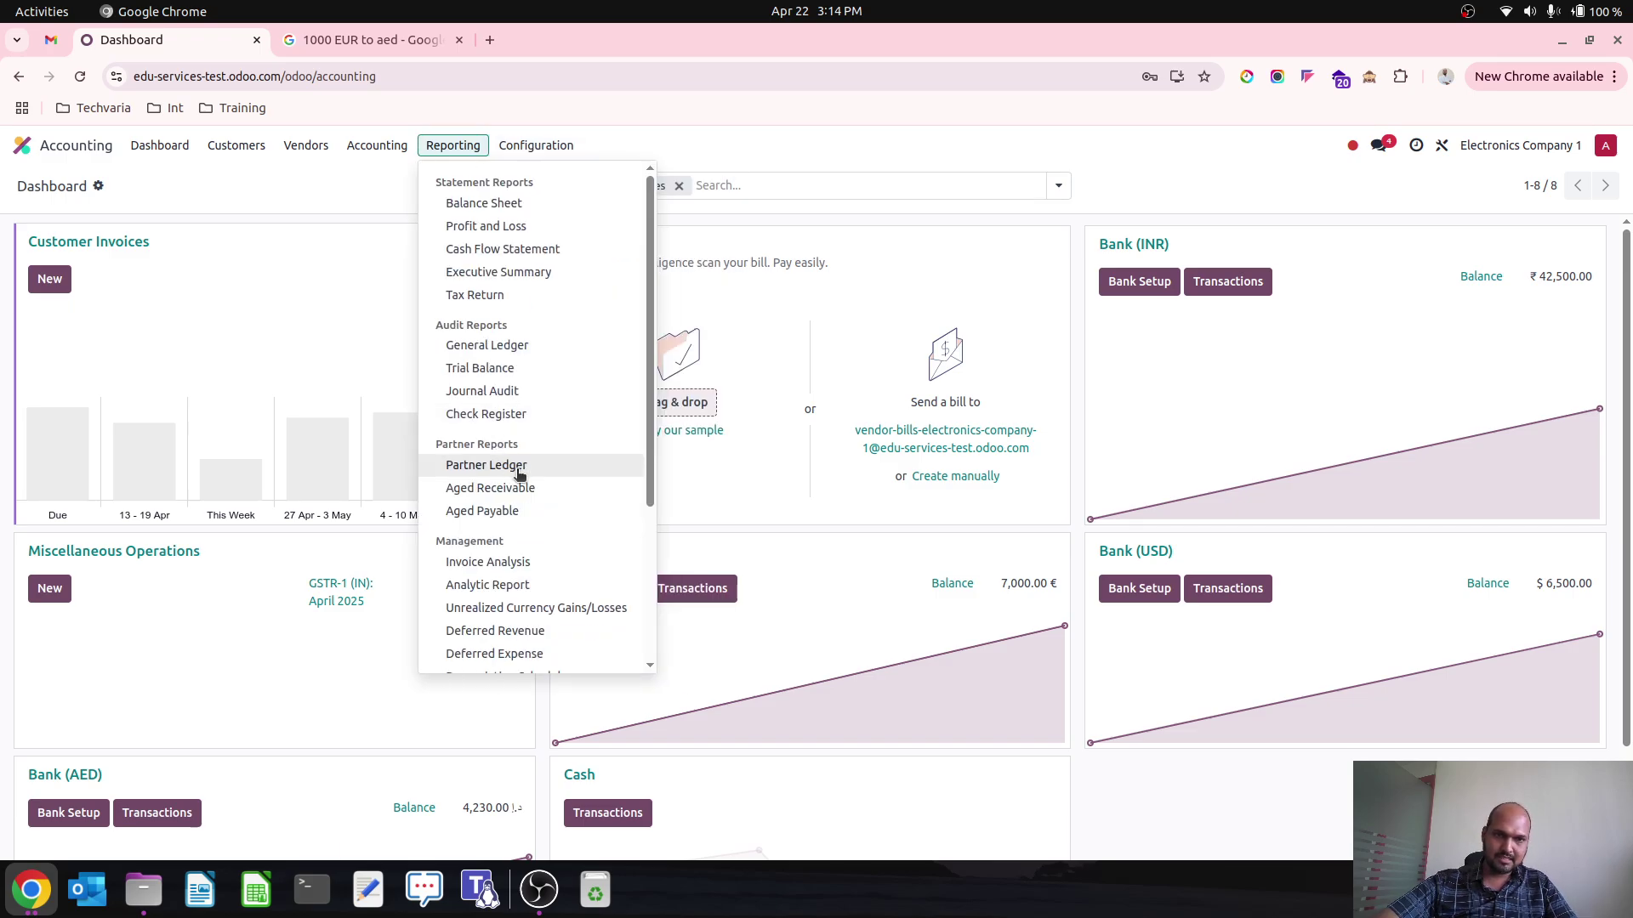
click(518, 348)
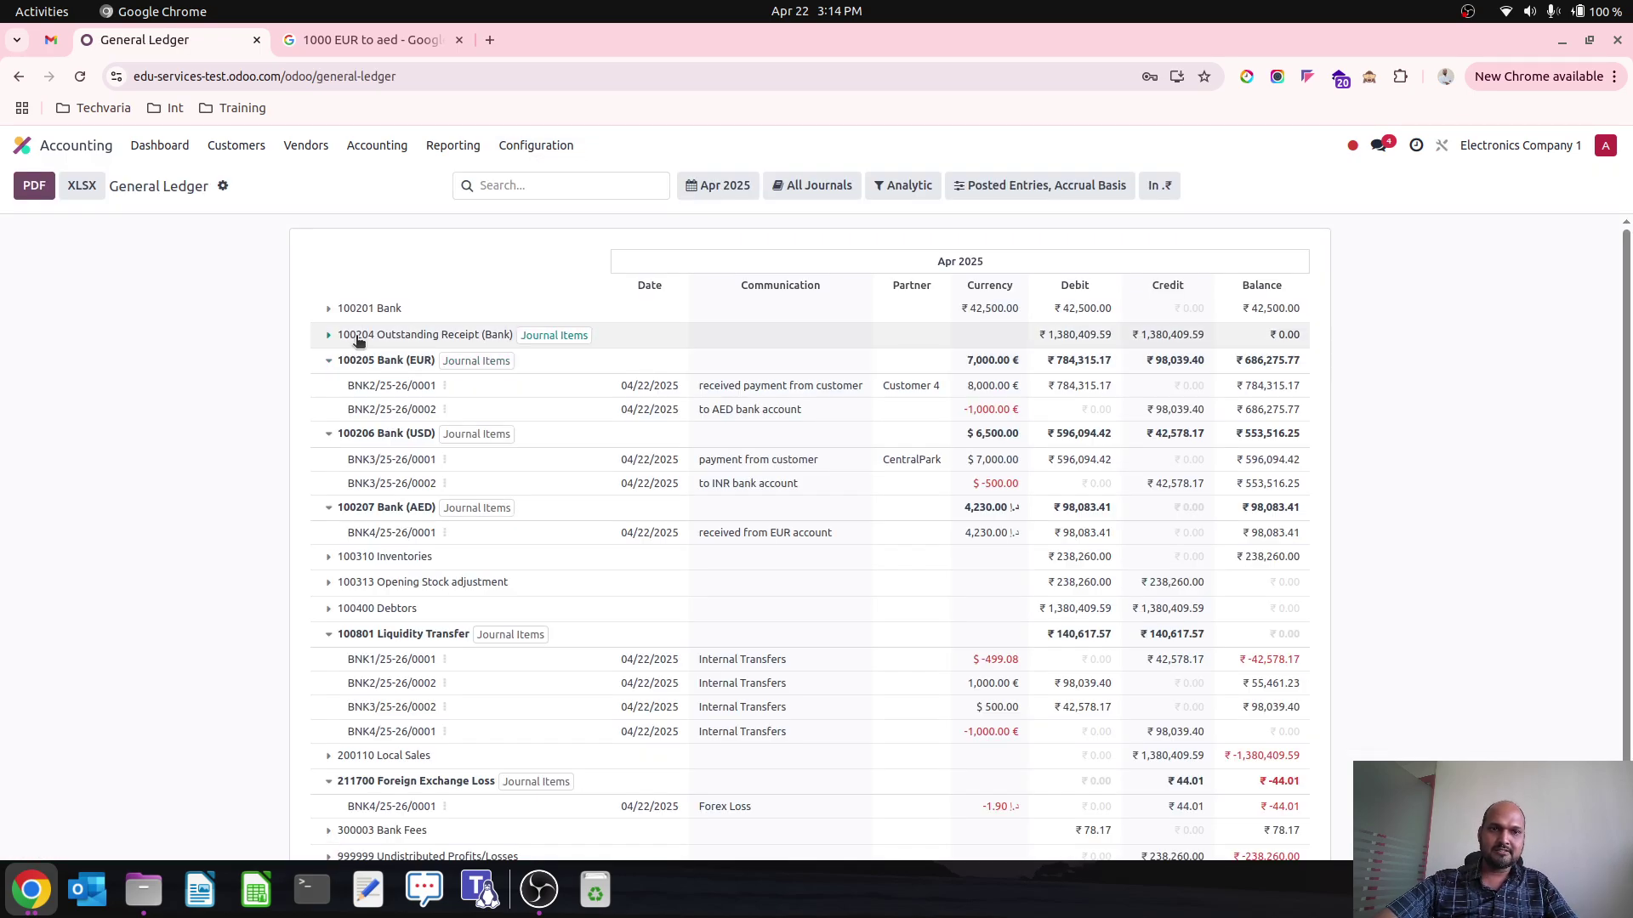
- Examine the journal items under 100201 Bank and 300003 Bank Fees in the General Ledger, reload the report and return to the accounting dashboard
click(330, 309)
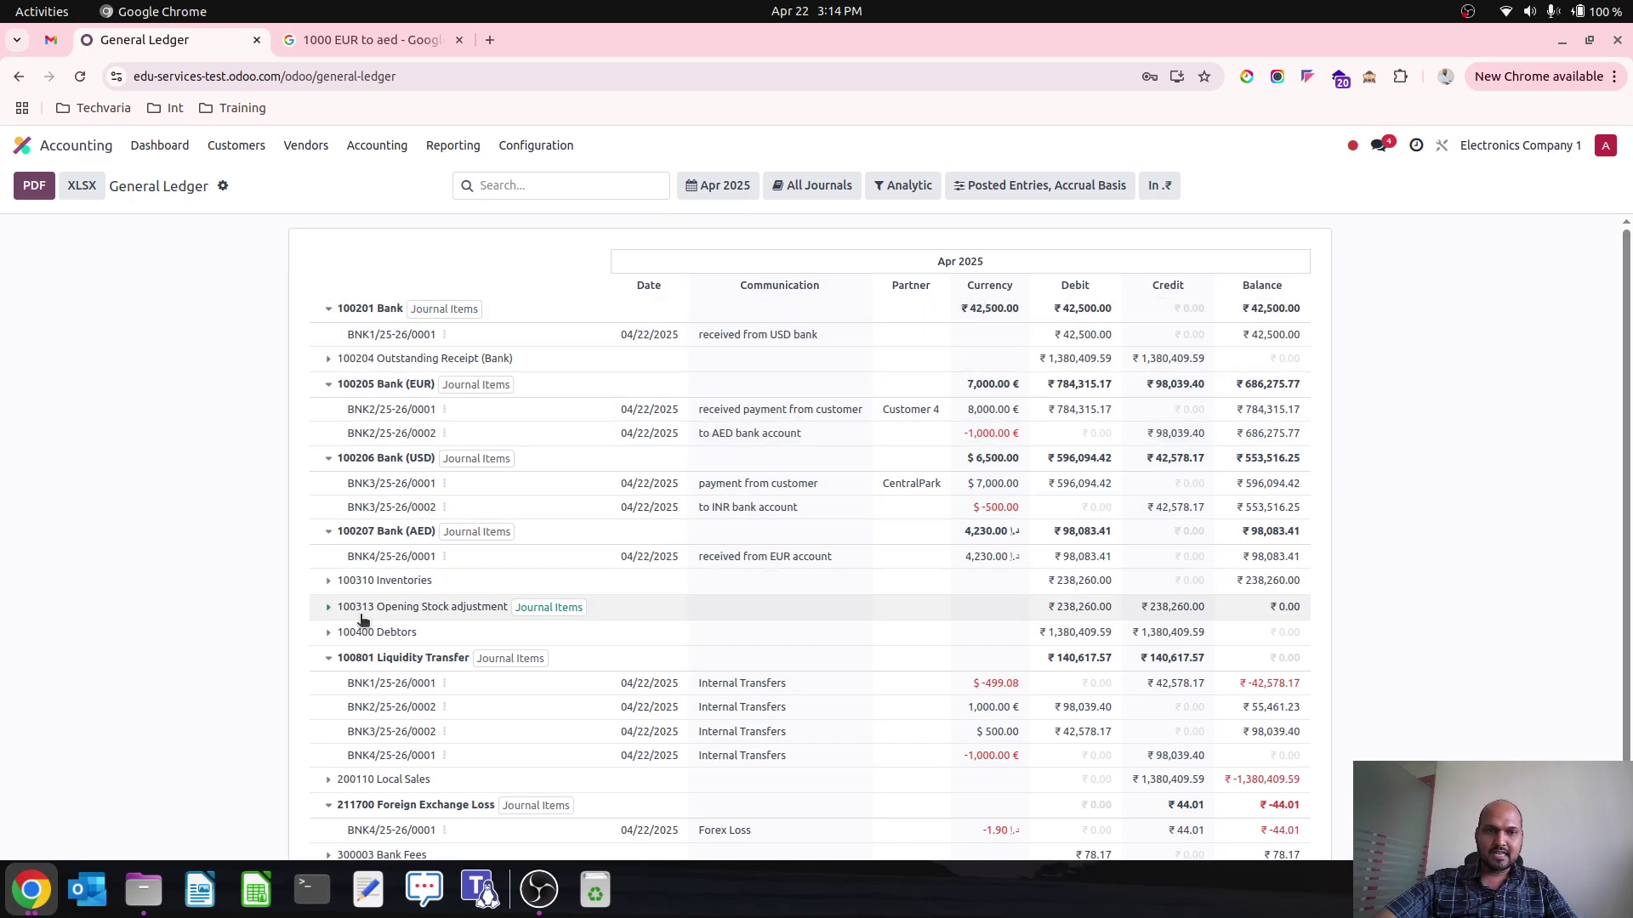
scroll(560, 541, down, 2)
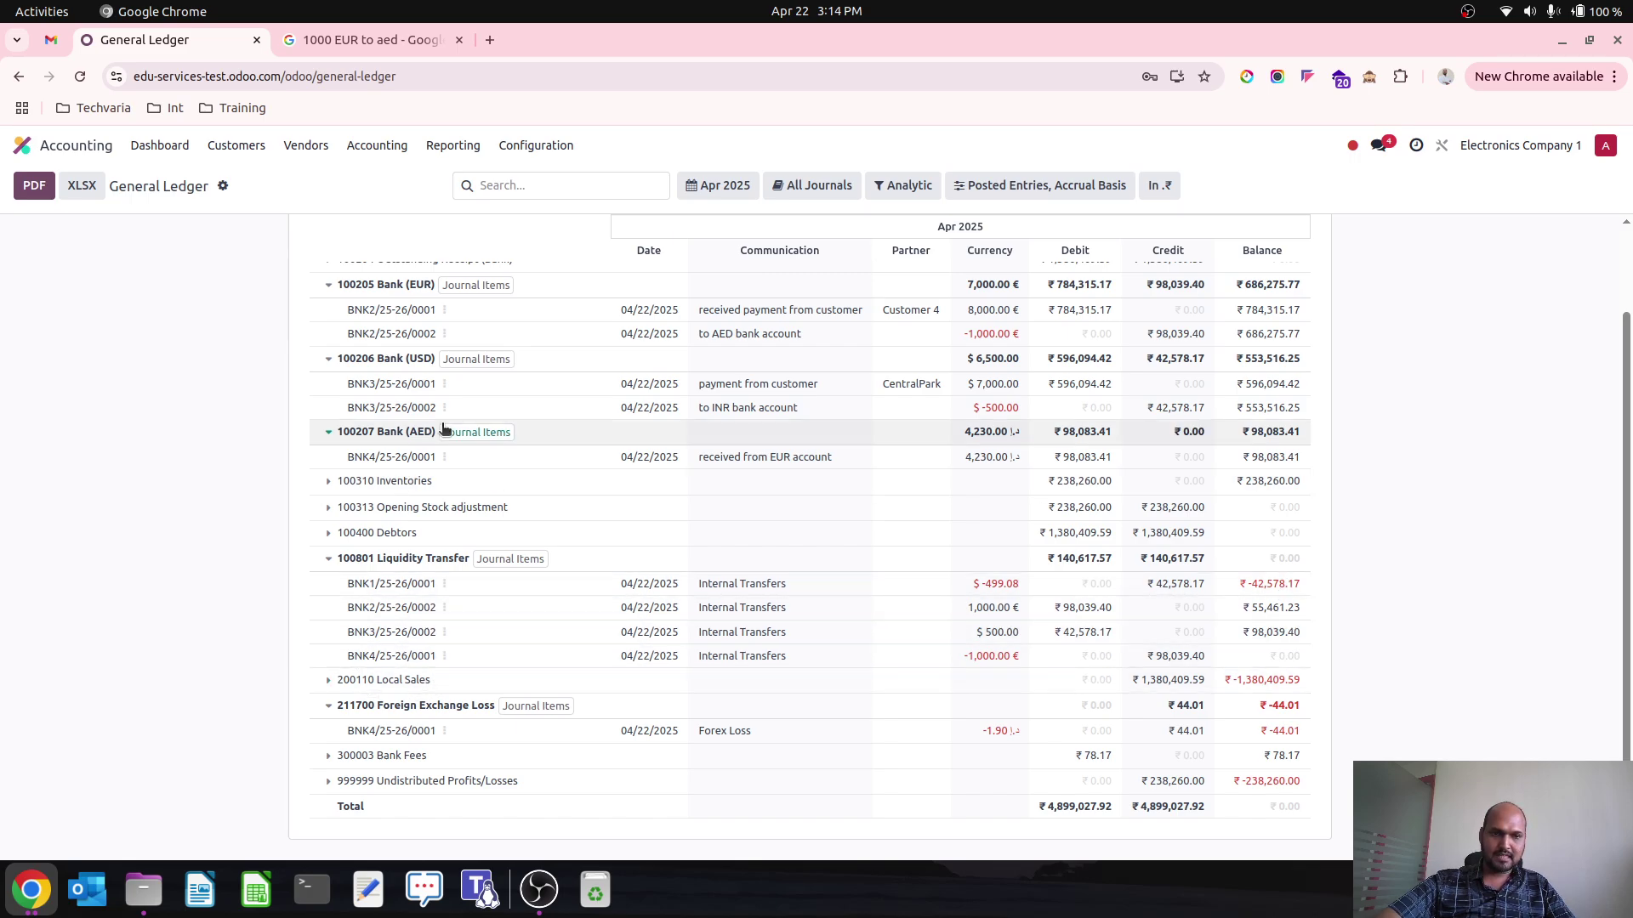
click(323, 759)
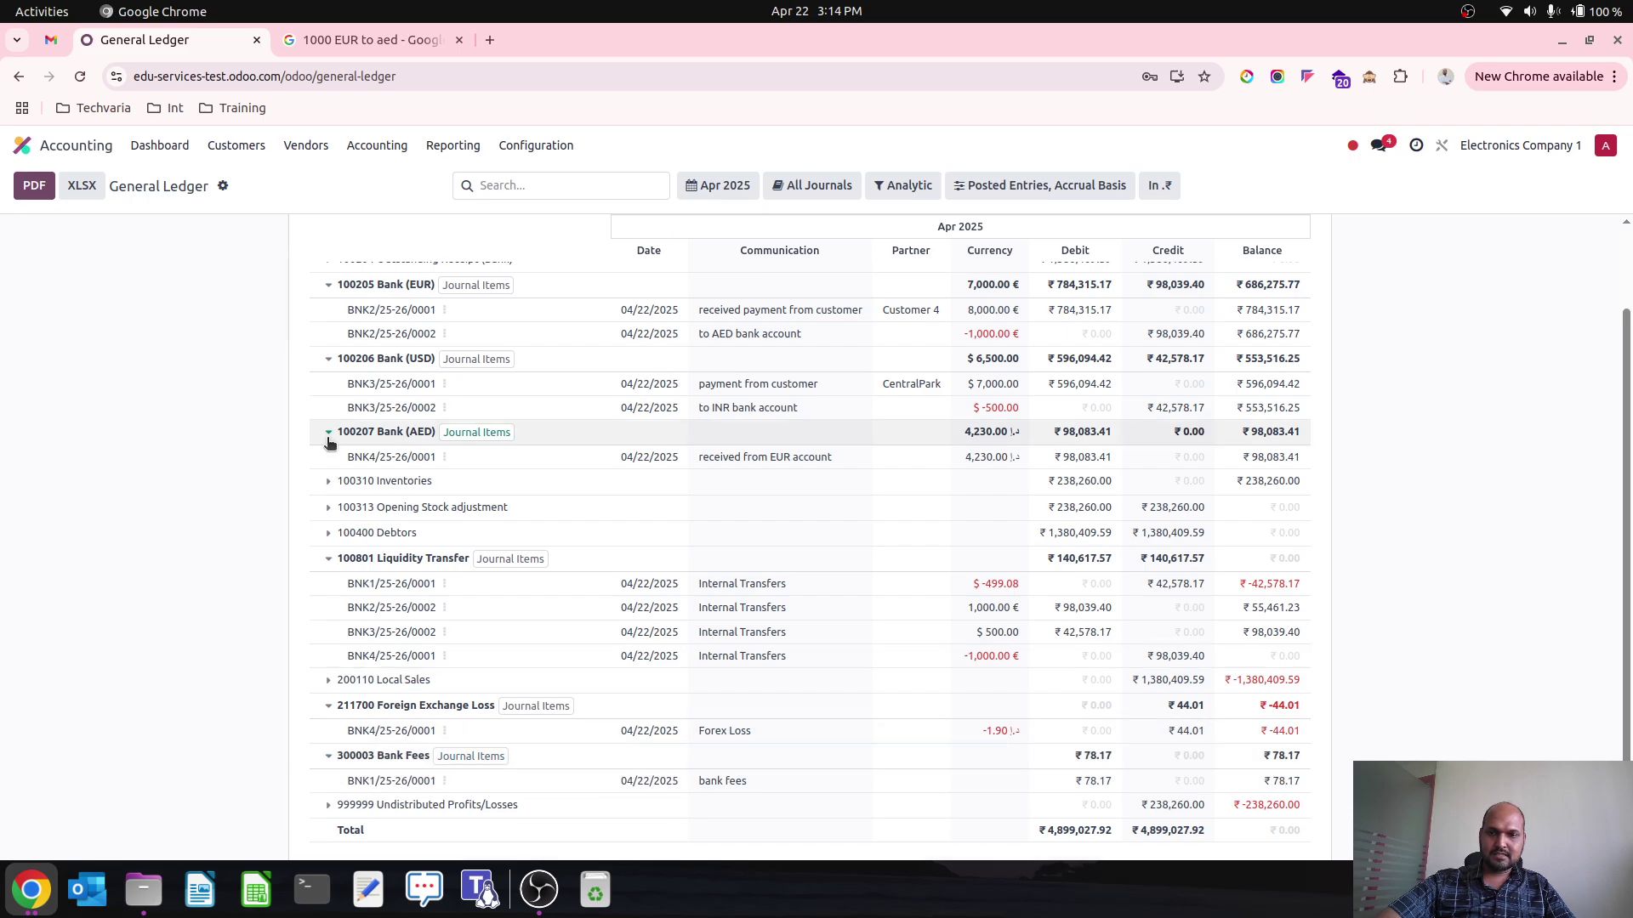
click(85, 83)
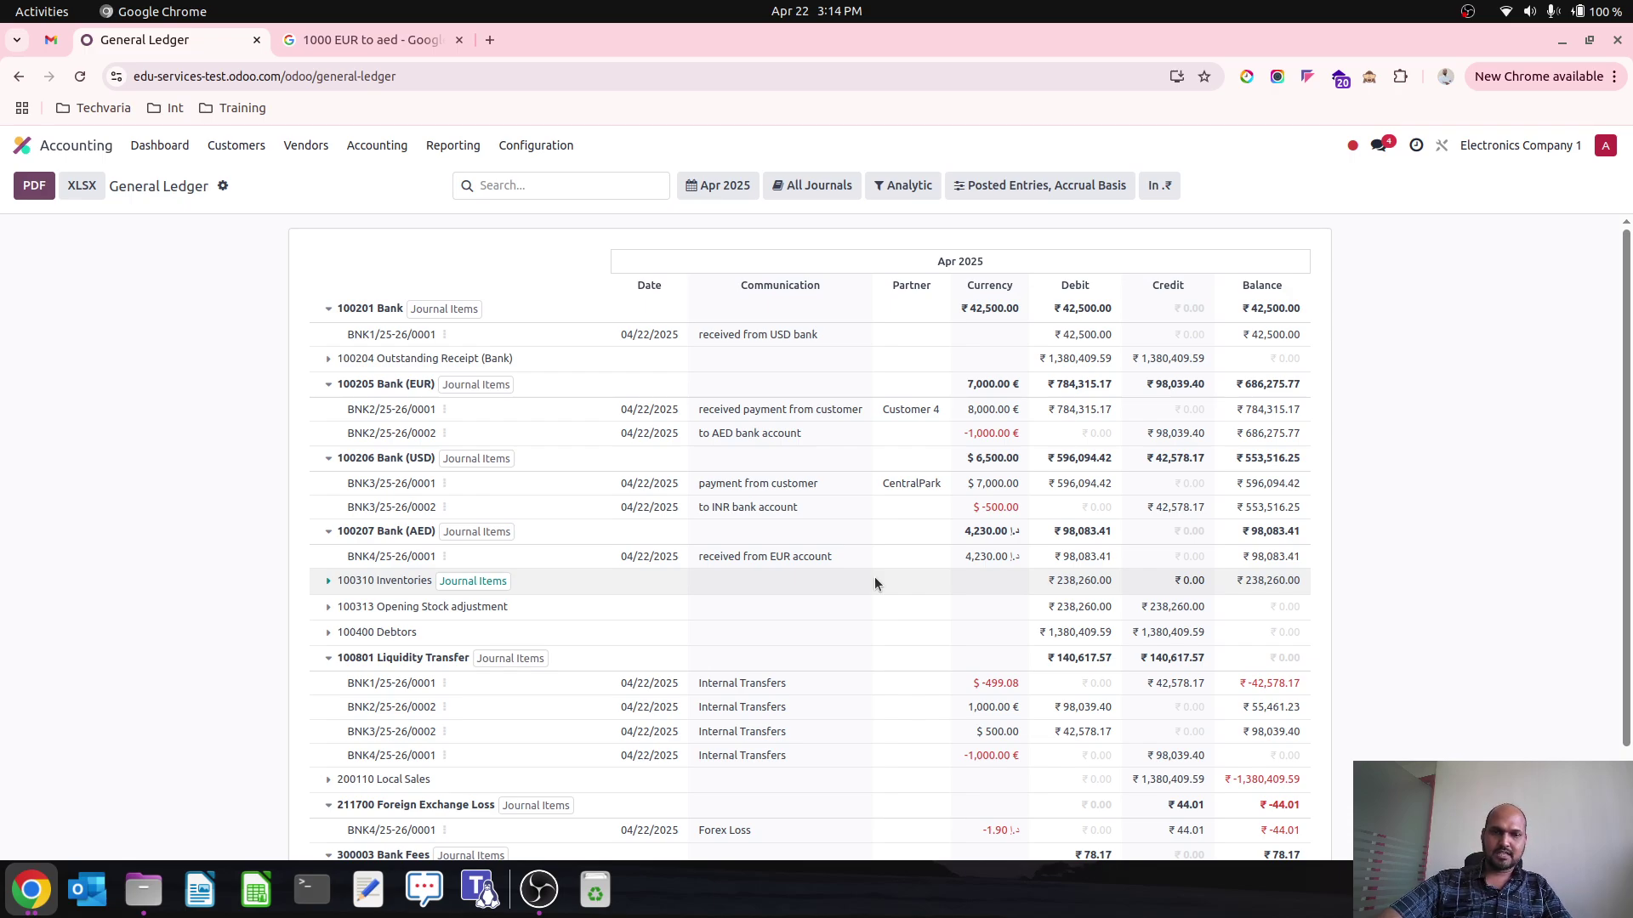
click(159, 146)
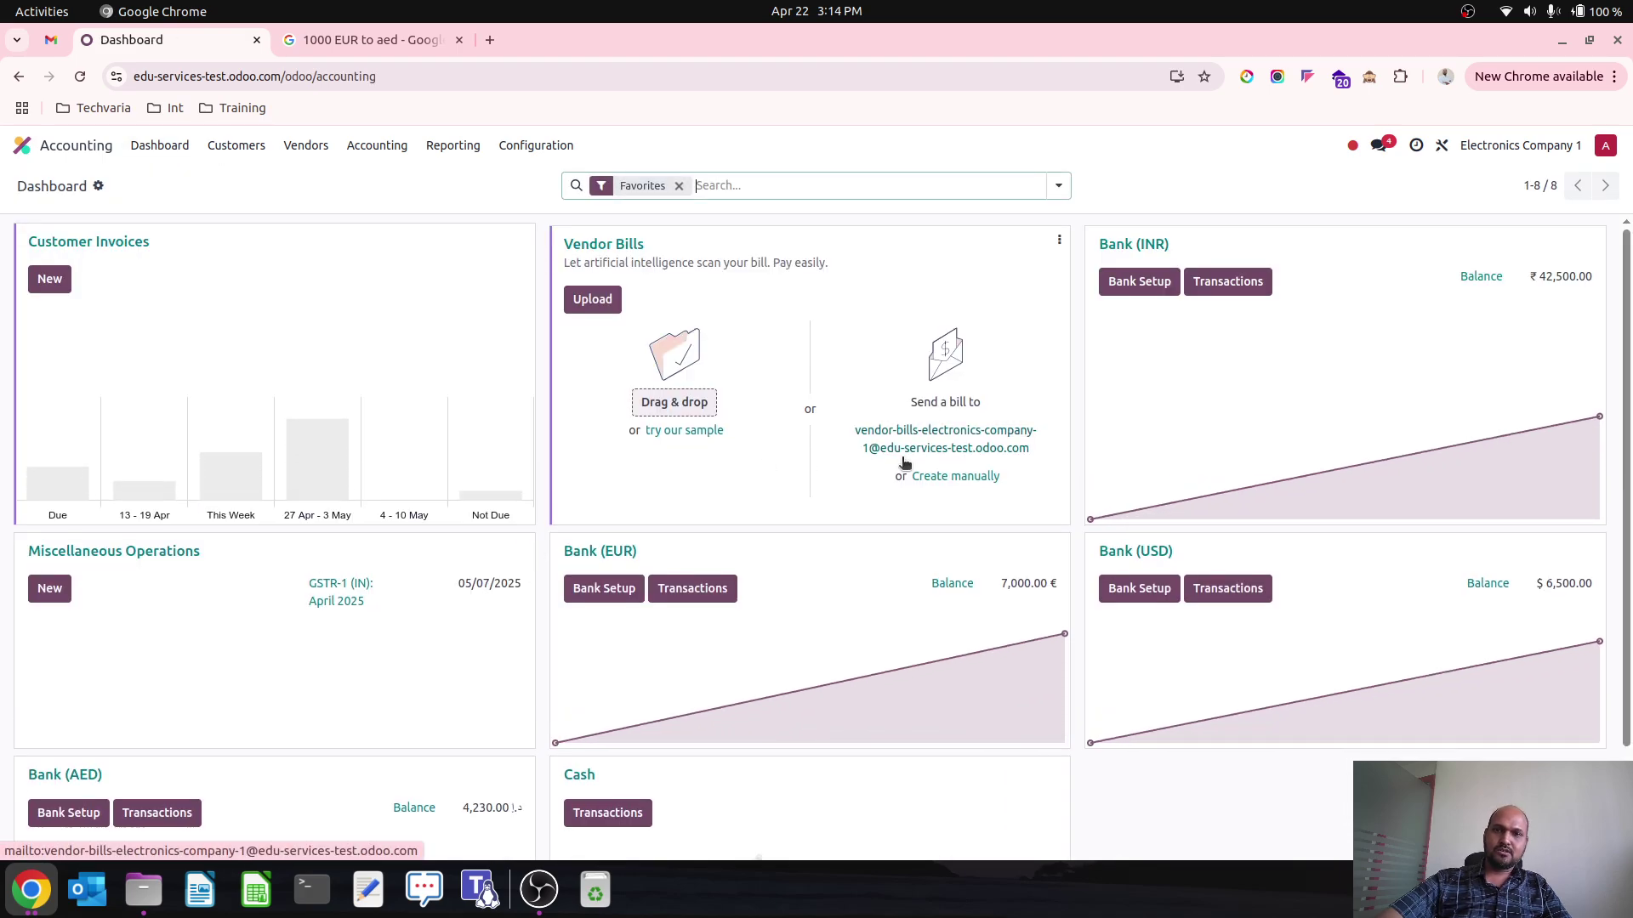